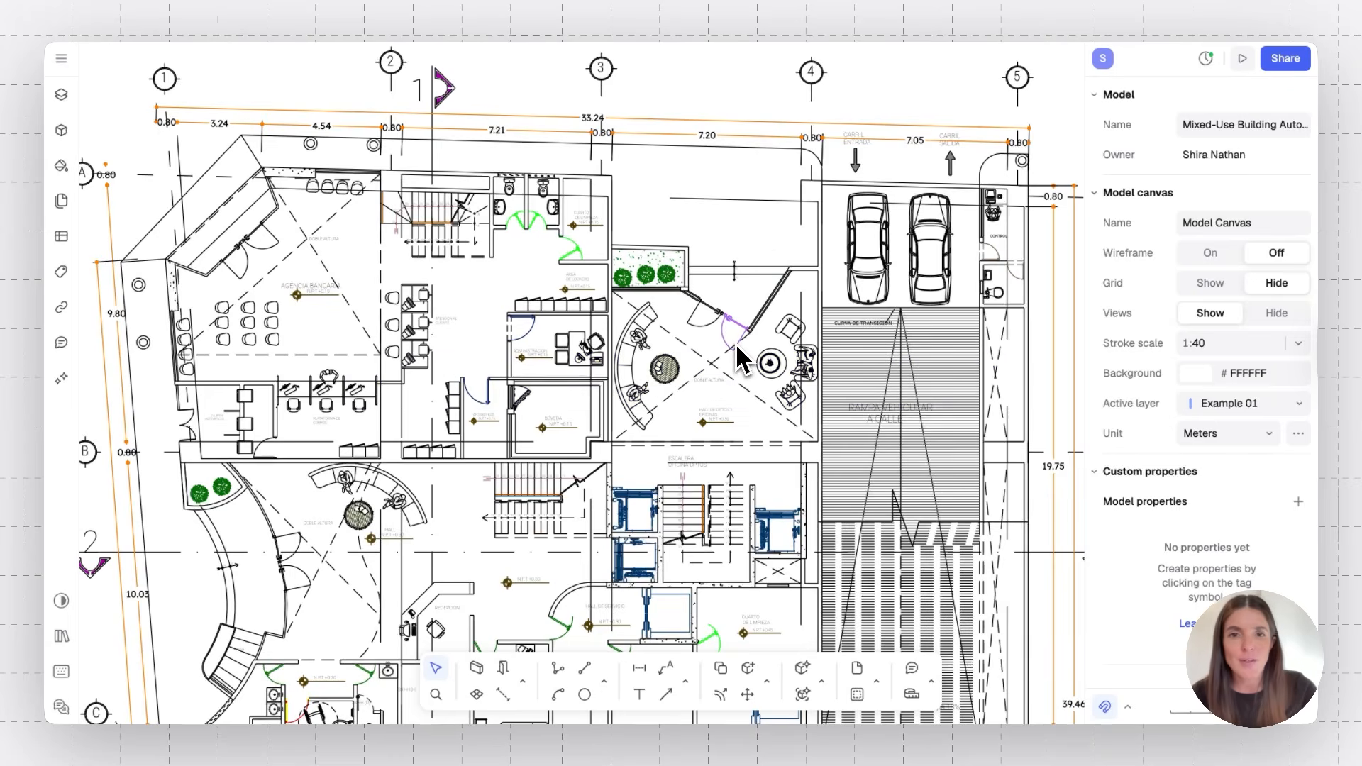
Extend the upper wall line's right endpoint to meet the corner of the diagonal wall
scroll(738, 346, "up", 5)
scroll(735, 343, "right", 1)
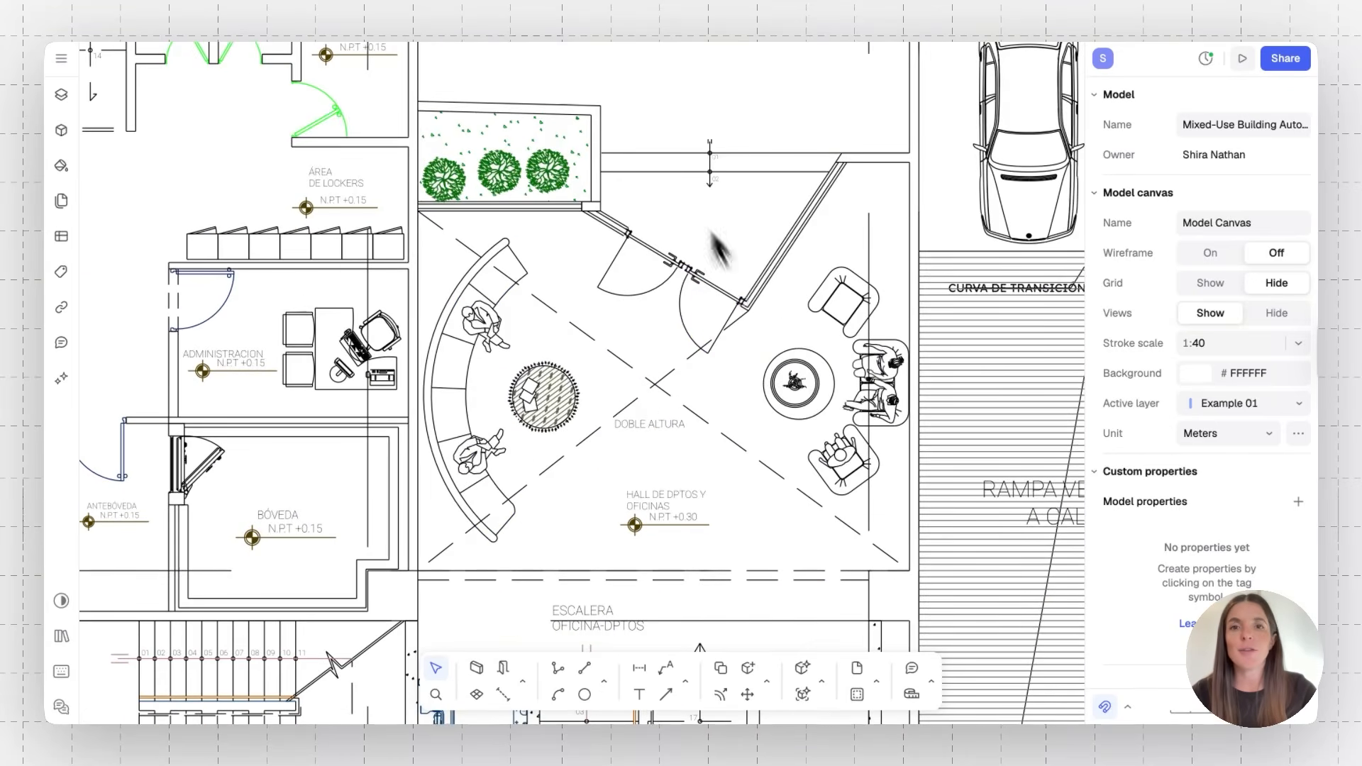
scroll(754, 261, "up", 4)
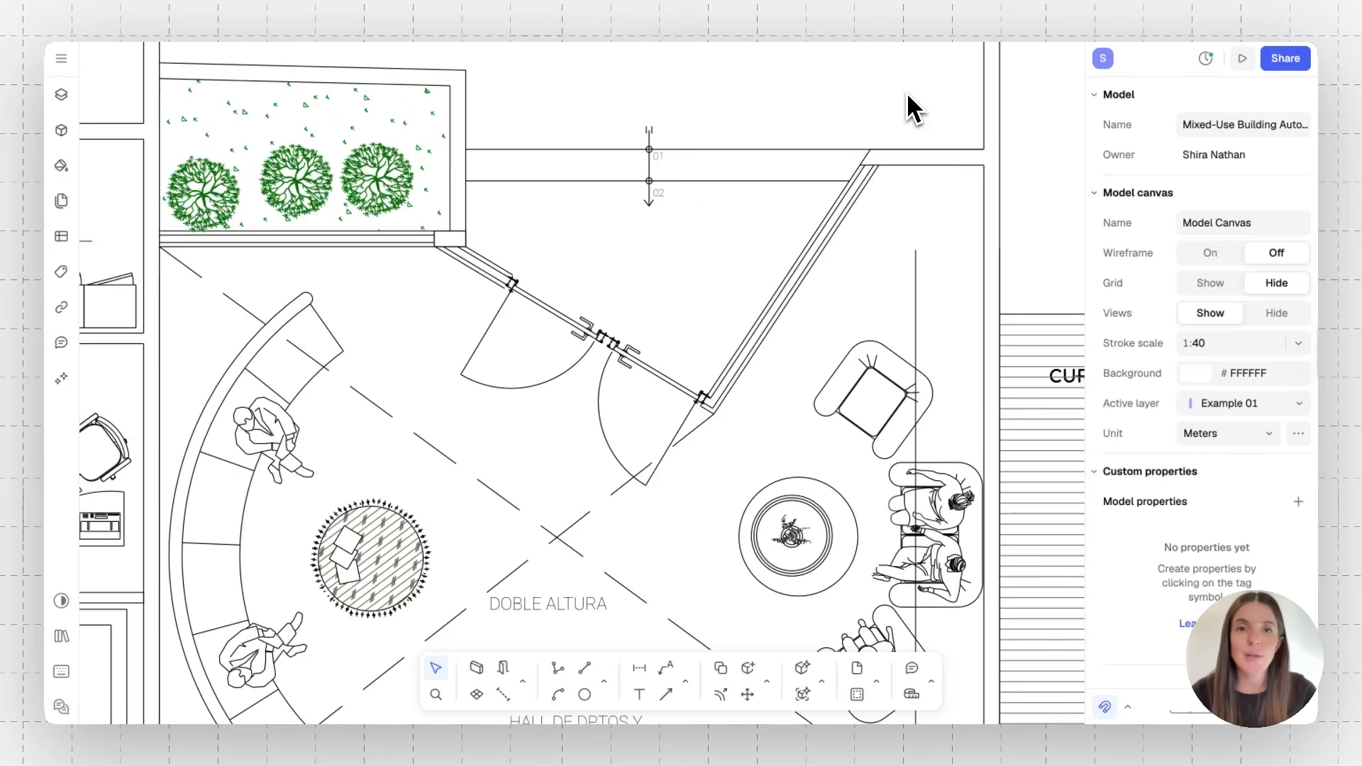
left_click(752, 182)
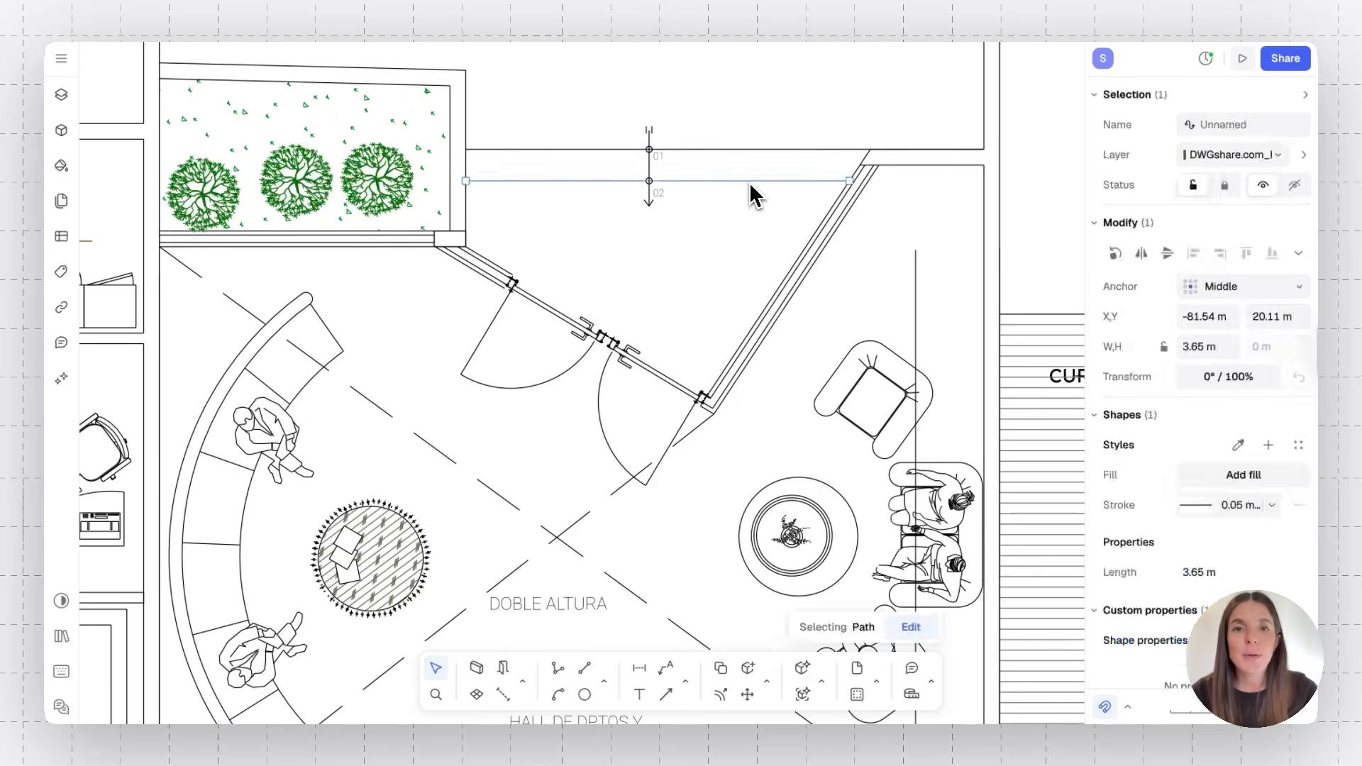
double_click(750, 186)
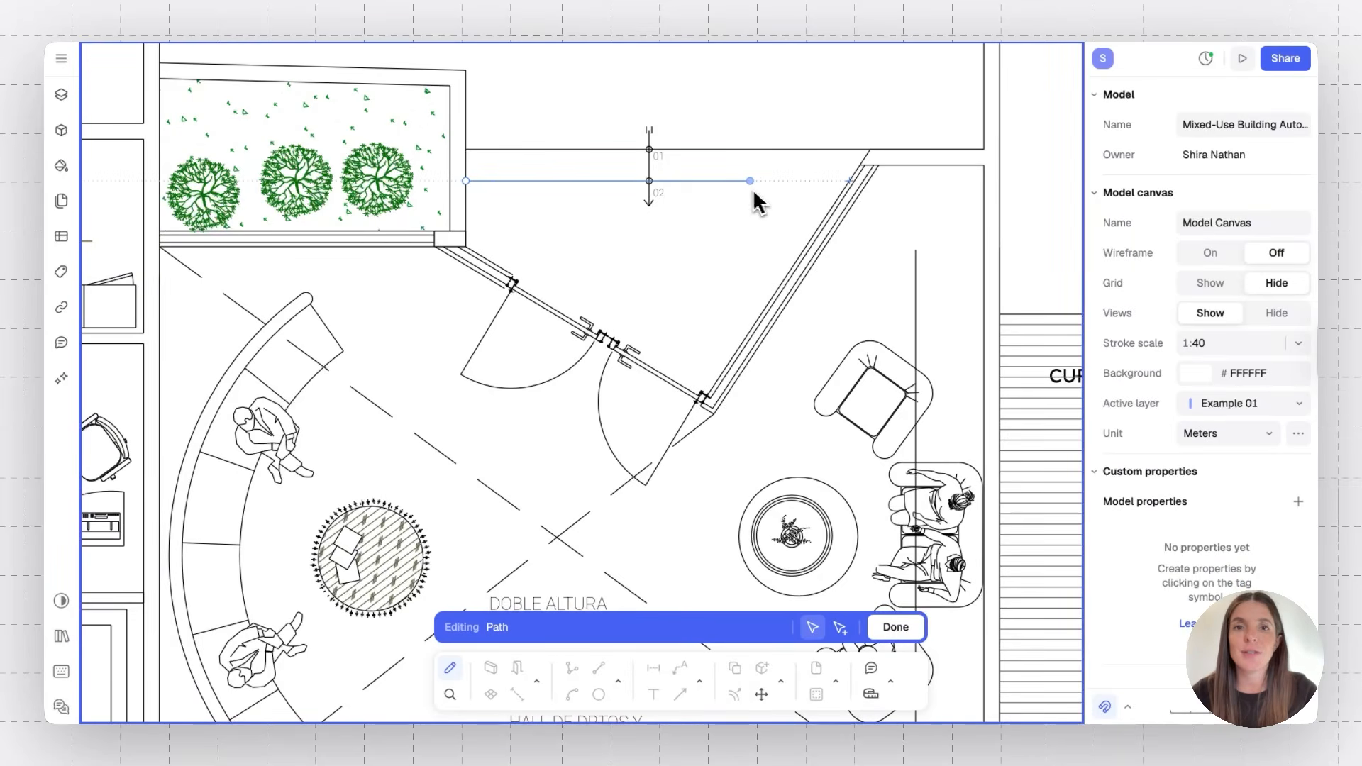
mouse_move(834, 185)
left_mouse_down()
mouse_move(823, 178)
mouse_move(850, 180)
left_mouse_up()
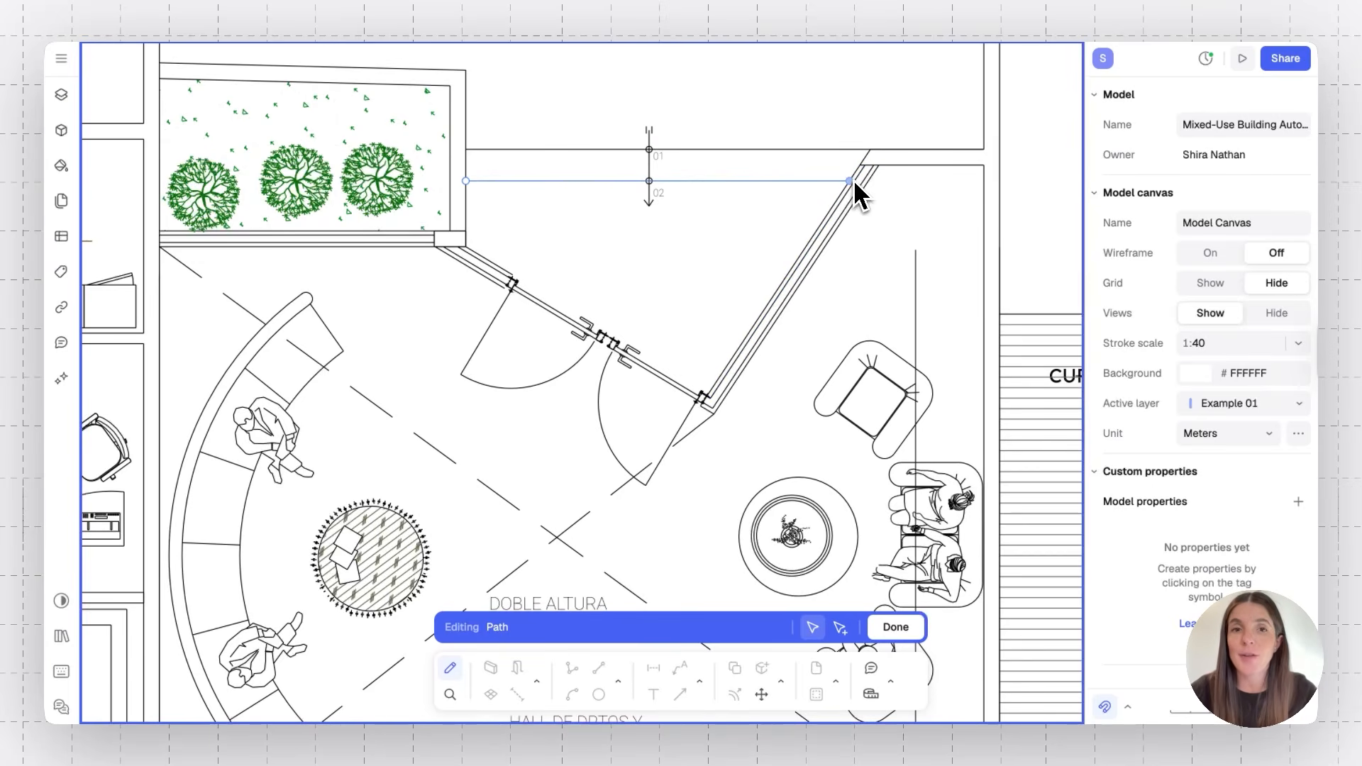
key("Escape")
key("Escape")
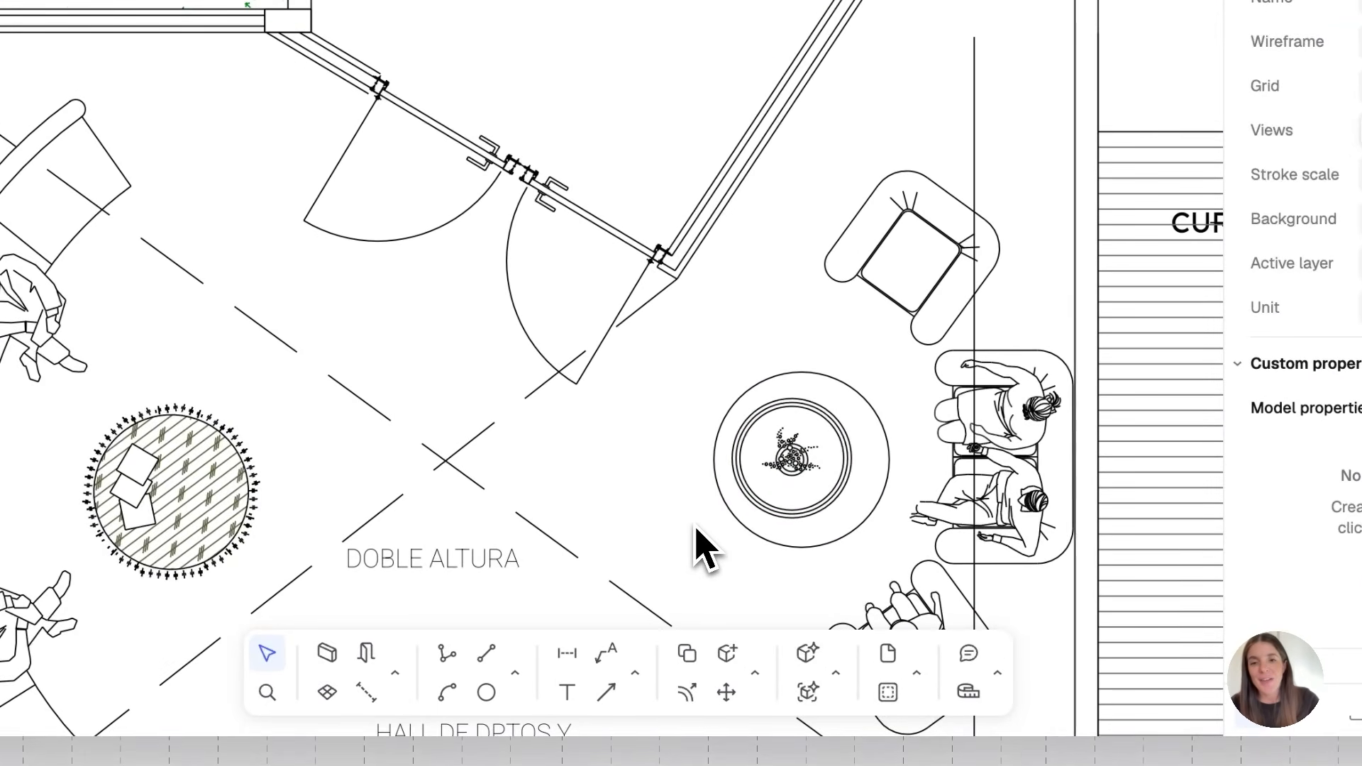
Draw a rectangle about 2.05 m by 1.04 m above the lobby's upper wall
left_click(516, 675)
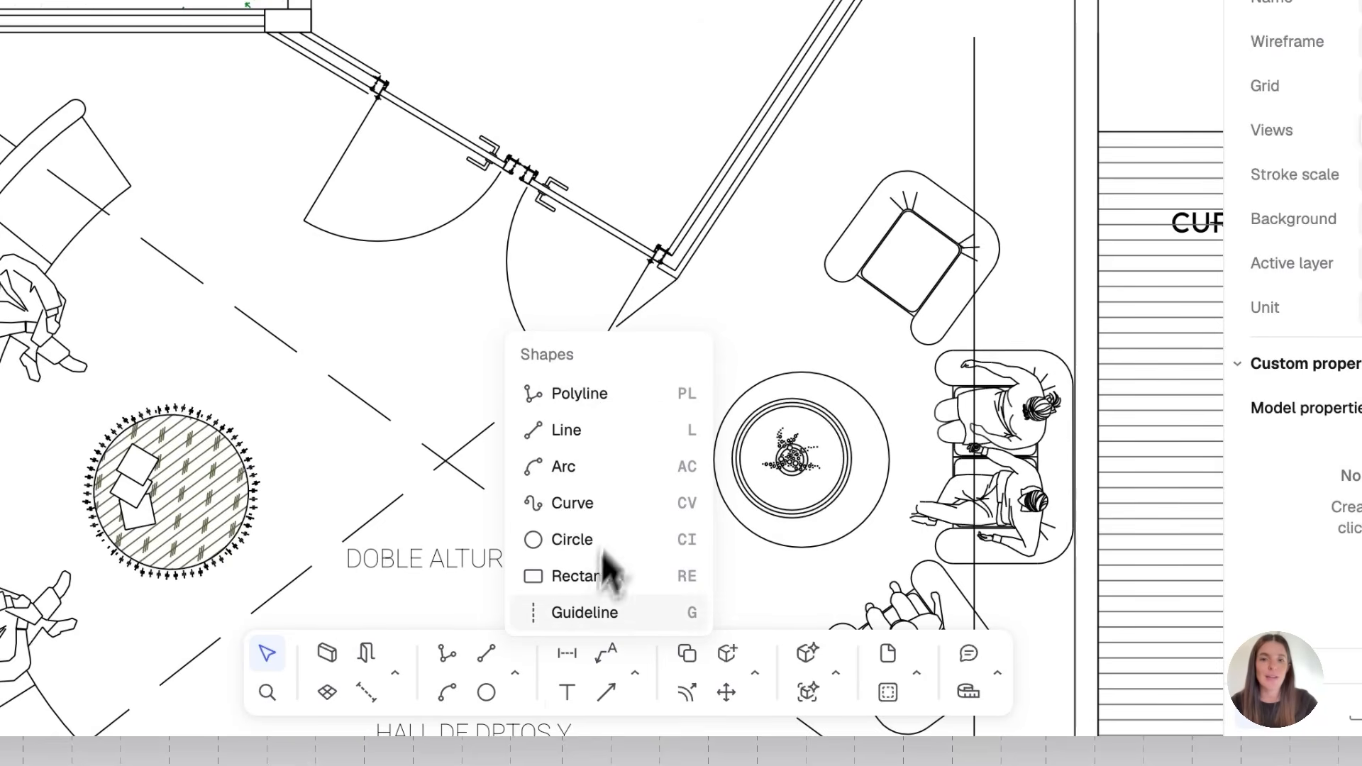
left_click(642, 555)
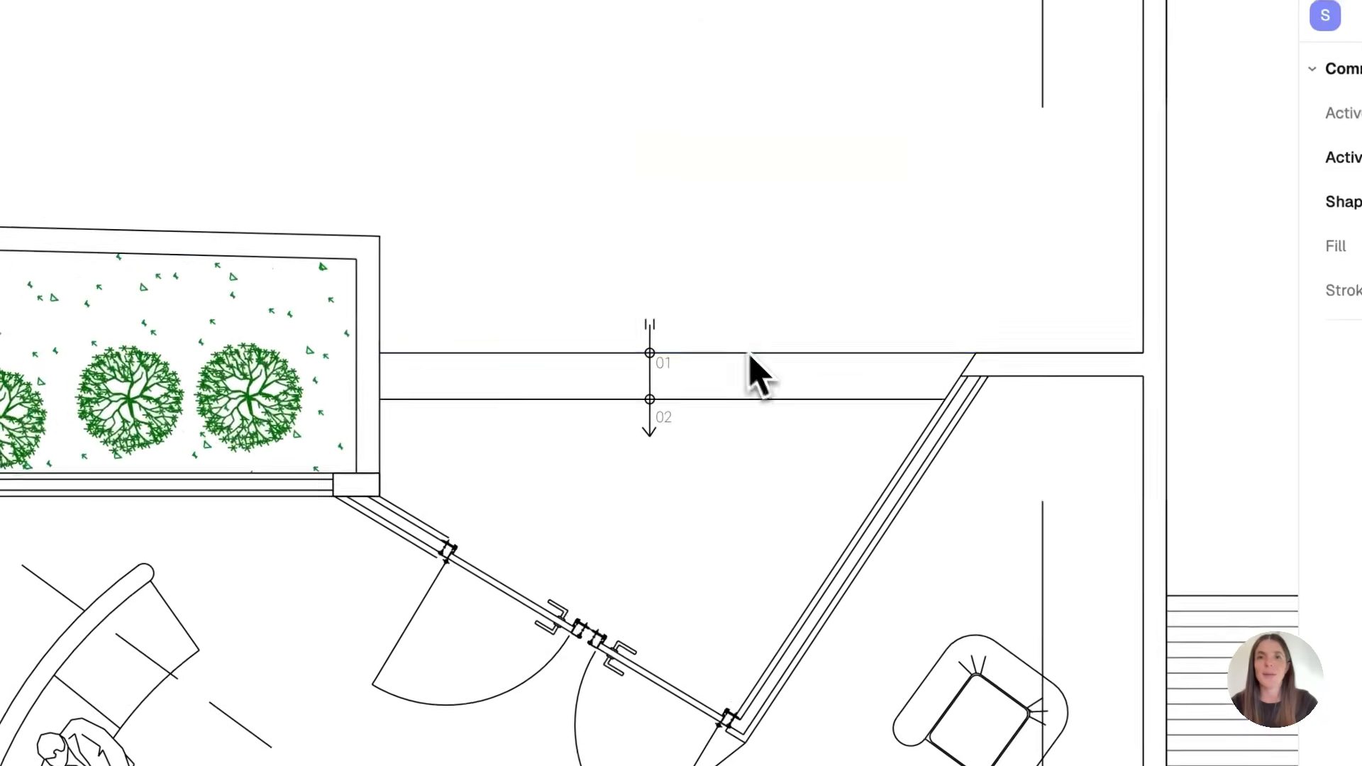
left_click(573, 75)
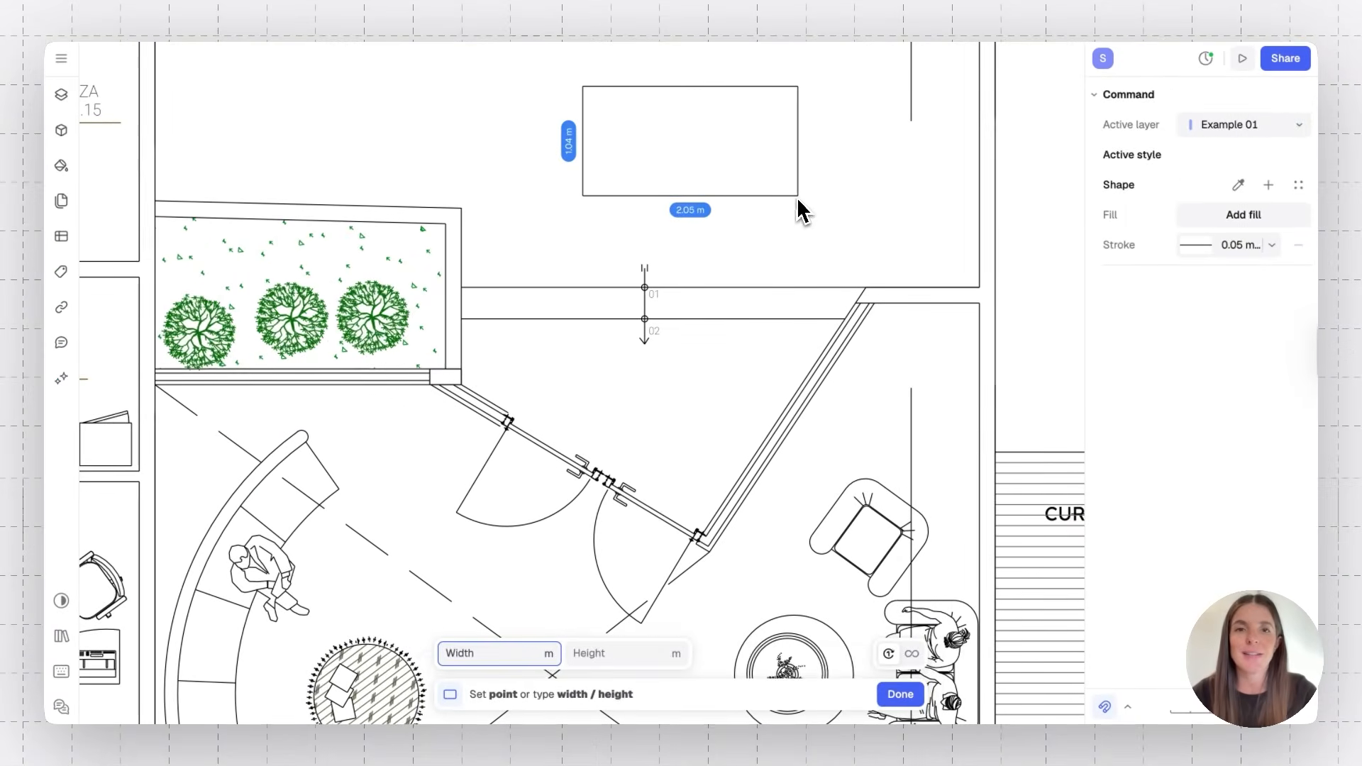
left_click(831, 206)
left_click(884, 224)
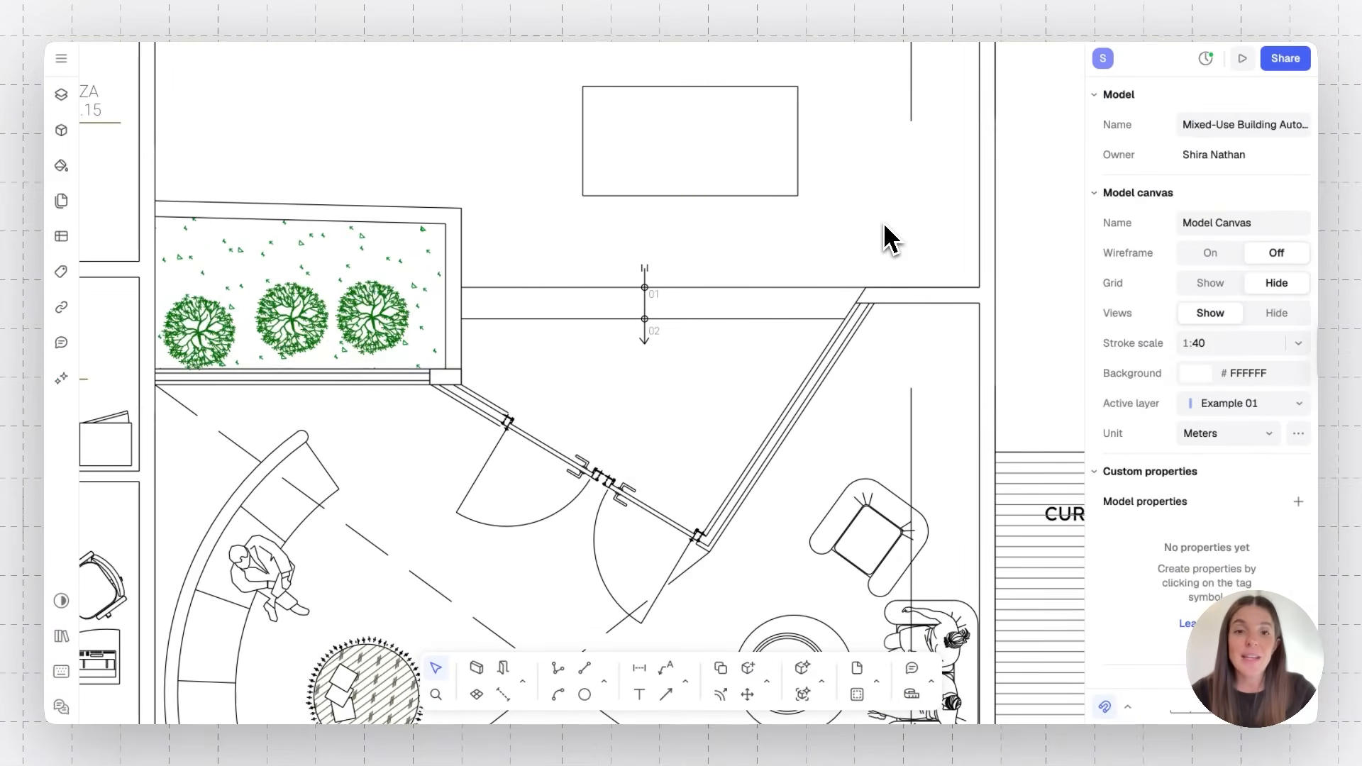
Try the Offset tool, then select the rectangle and delete it
left_click(766, 686)
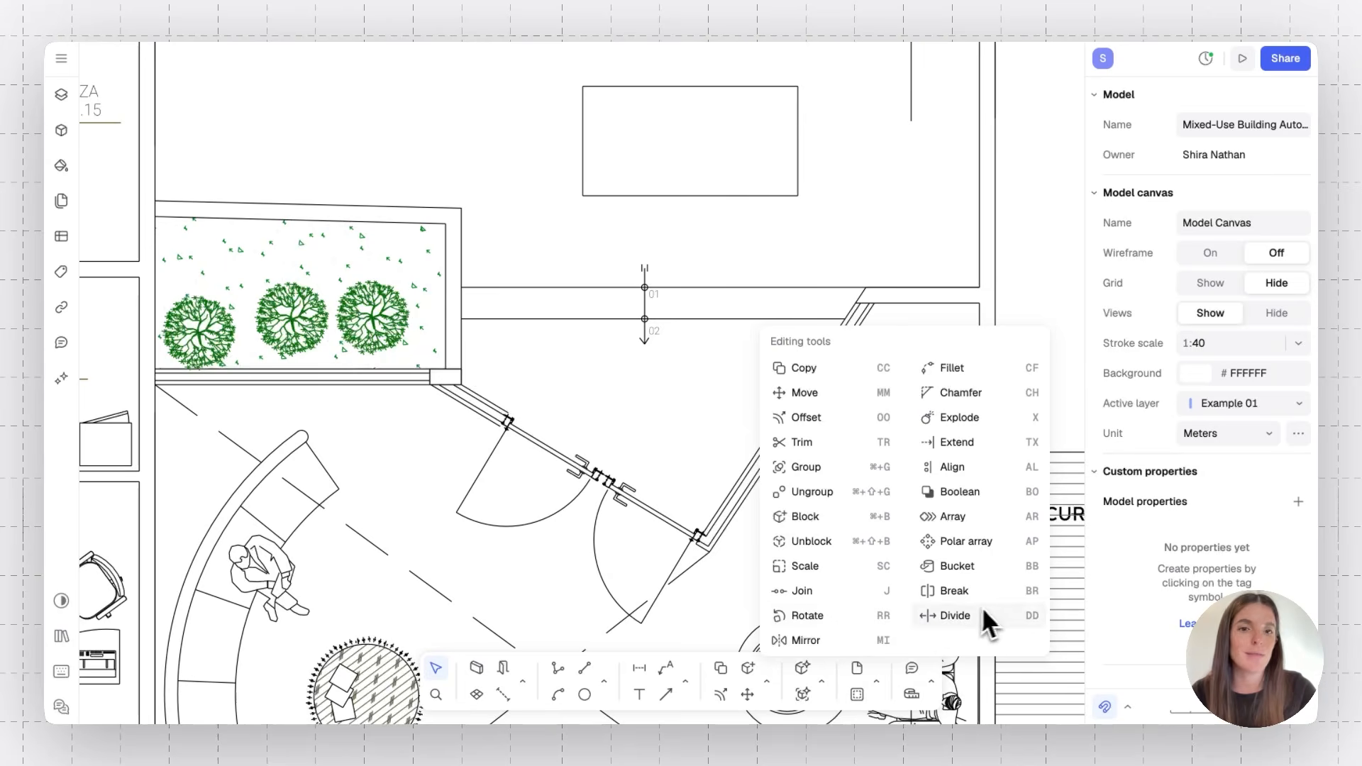
left_click(822, 419)
left_click(761, 195)
left_click_drag(840, 137, 756, 193)
key("Delete")
Delete the double door and glass panels in the lobby's diagonal wall
scroll(756, 193, "down", 2)
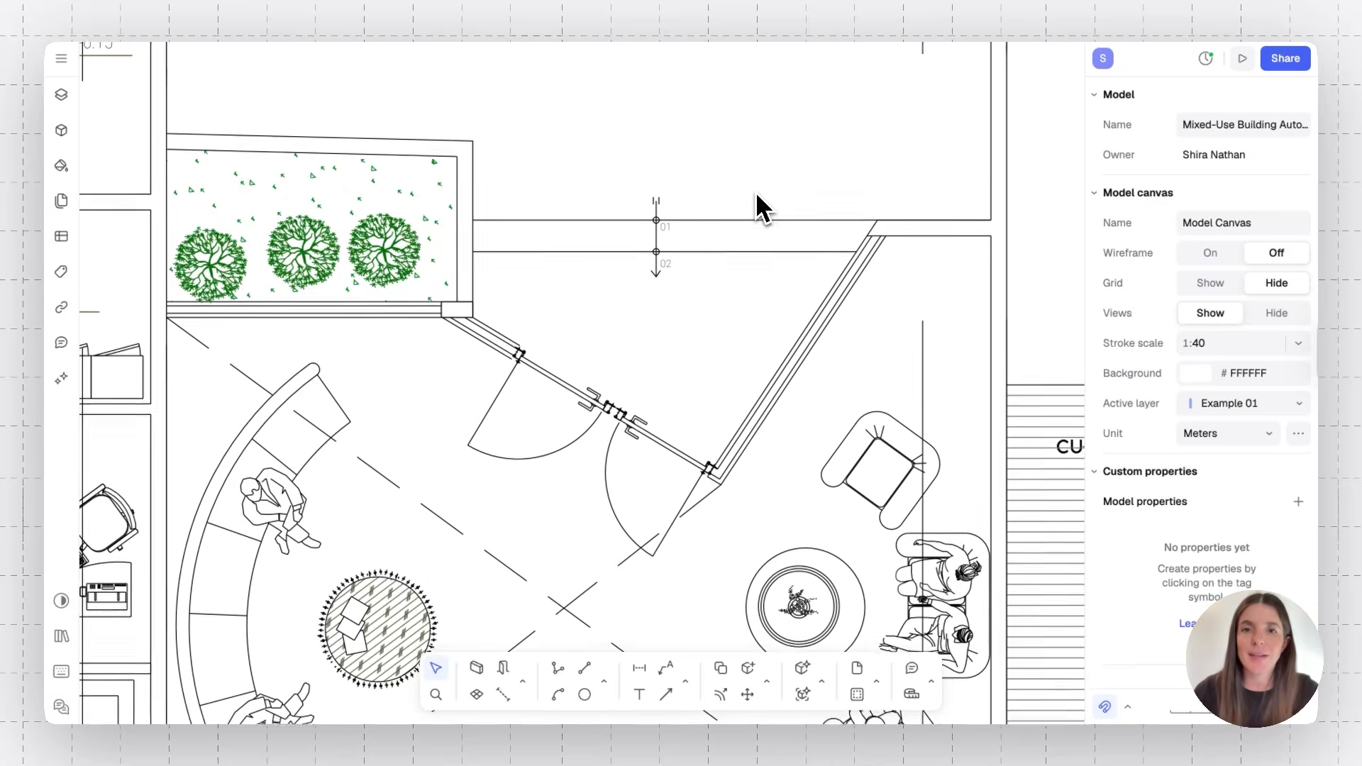
left_click(581, 459)
key("Delete")
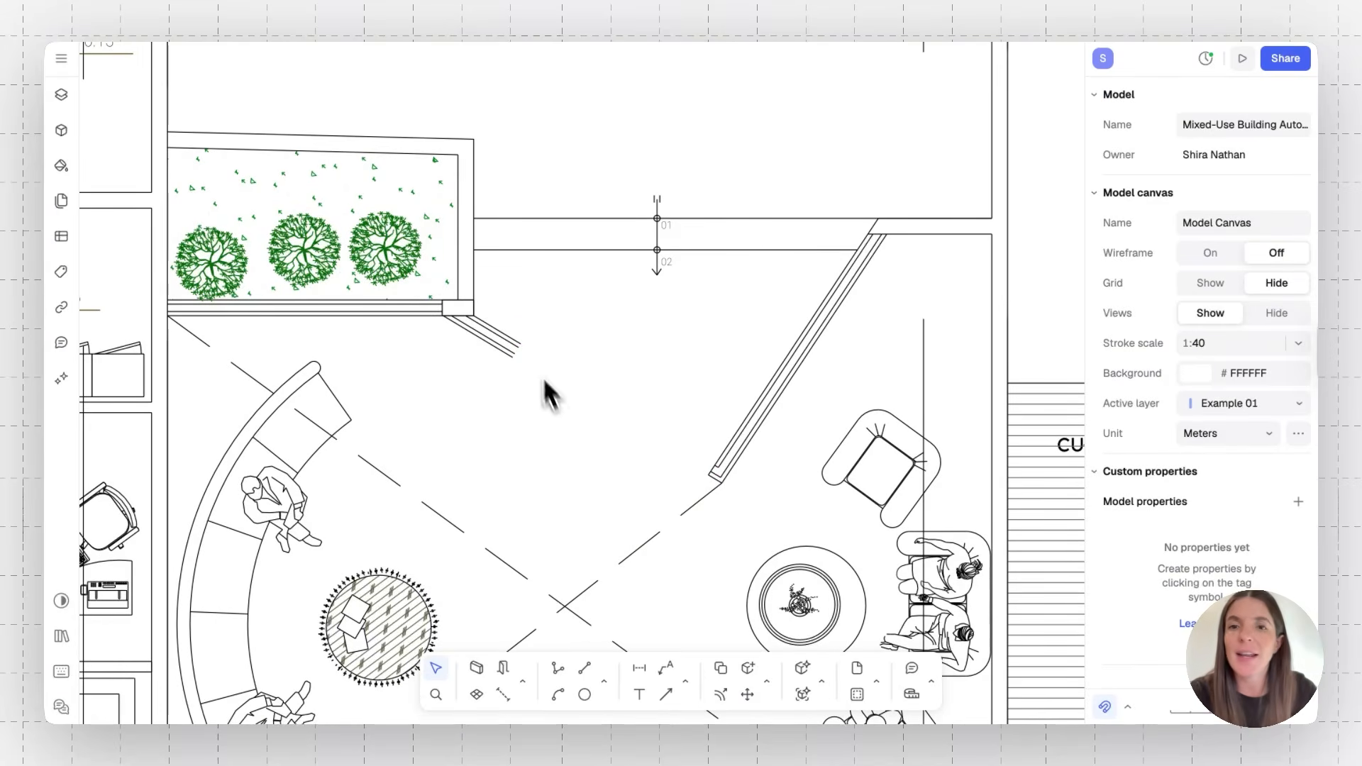
Window-select and delete the remaining diagonal walls, dashed double-height lines and section marker in the lobby
left_click_drag(824, 356, 708, 472)
key("Delete")
left_click_drag(593, 513, 551, 621)
key("Delete")
left_click_drag(676, 186, 594, 375)
key("Delete")
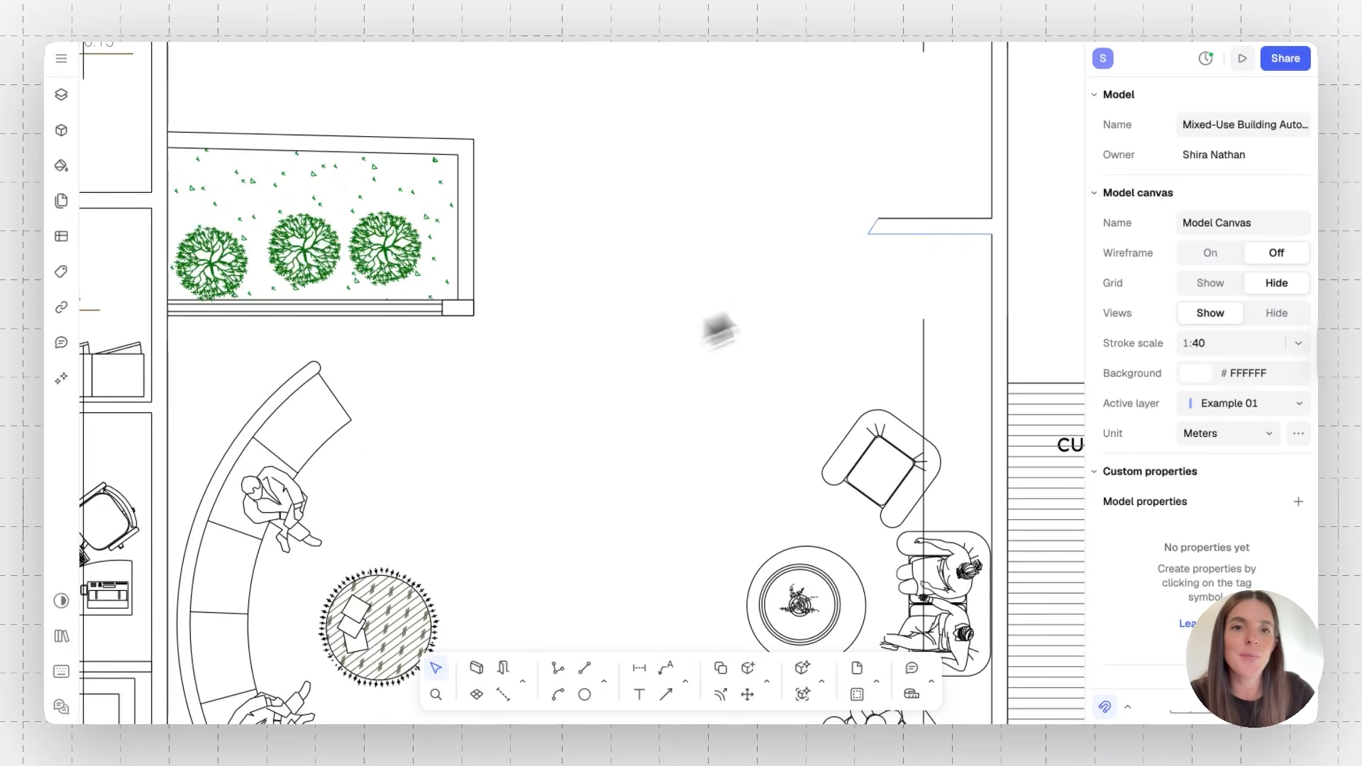
Extend the upper wall line left until it meets the planter wall
double_click(919, 219)
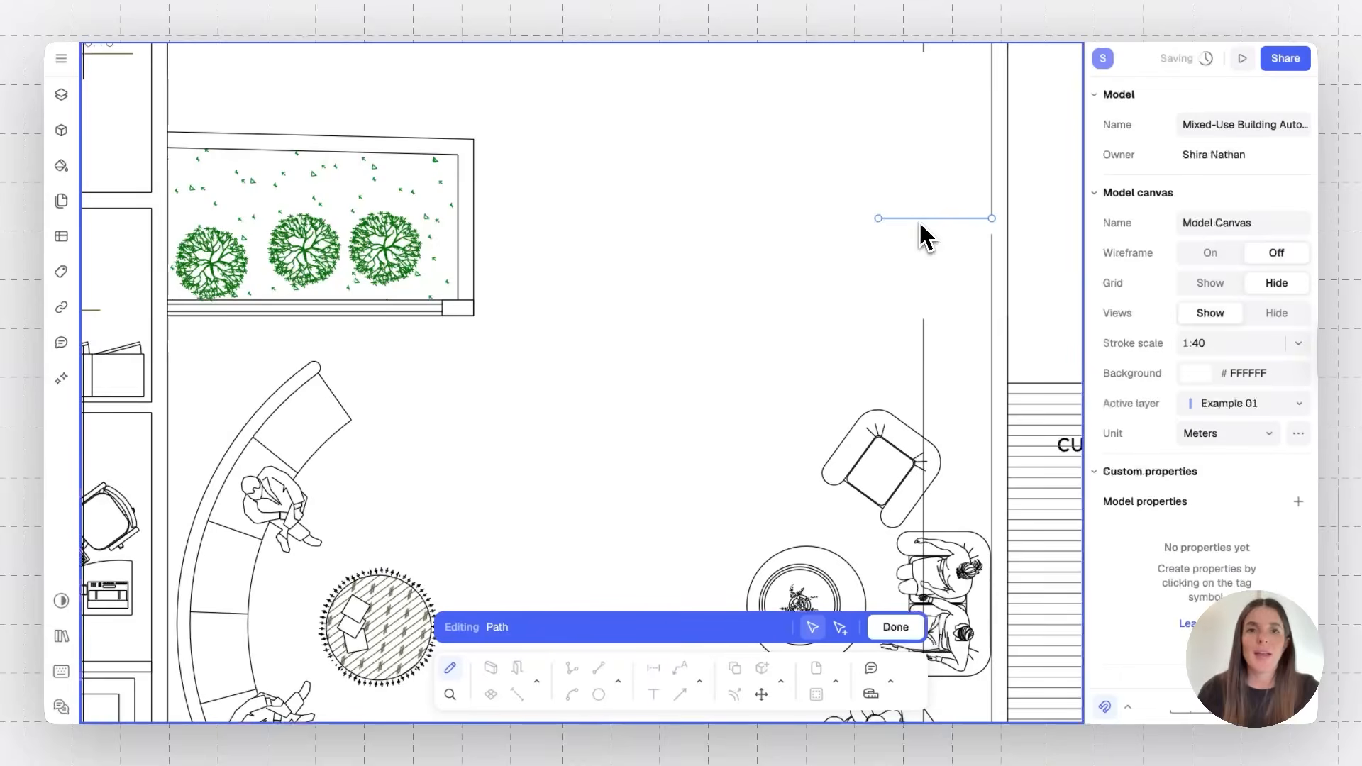
left_click_drag(879, 219, 474, 218)
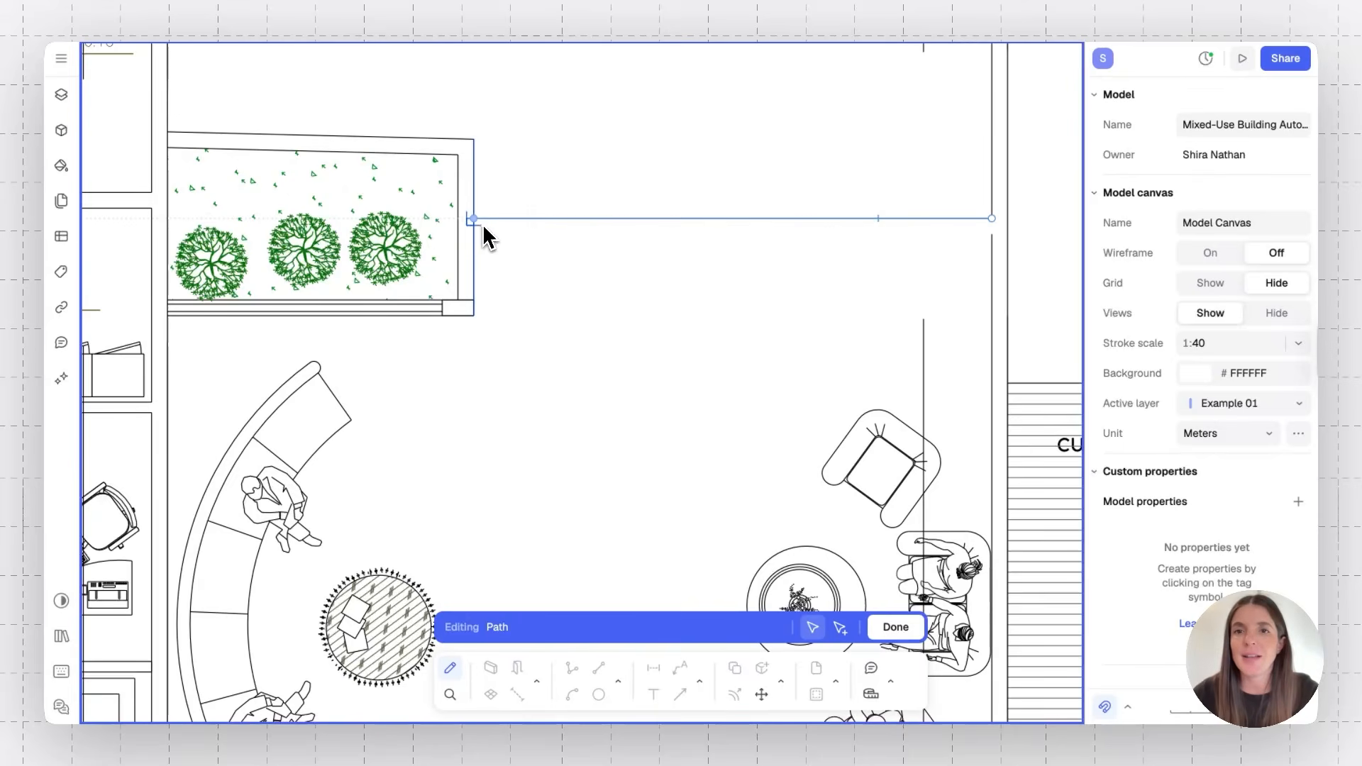
key("Escape")
key("Escape")
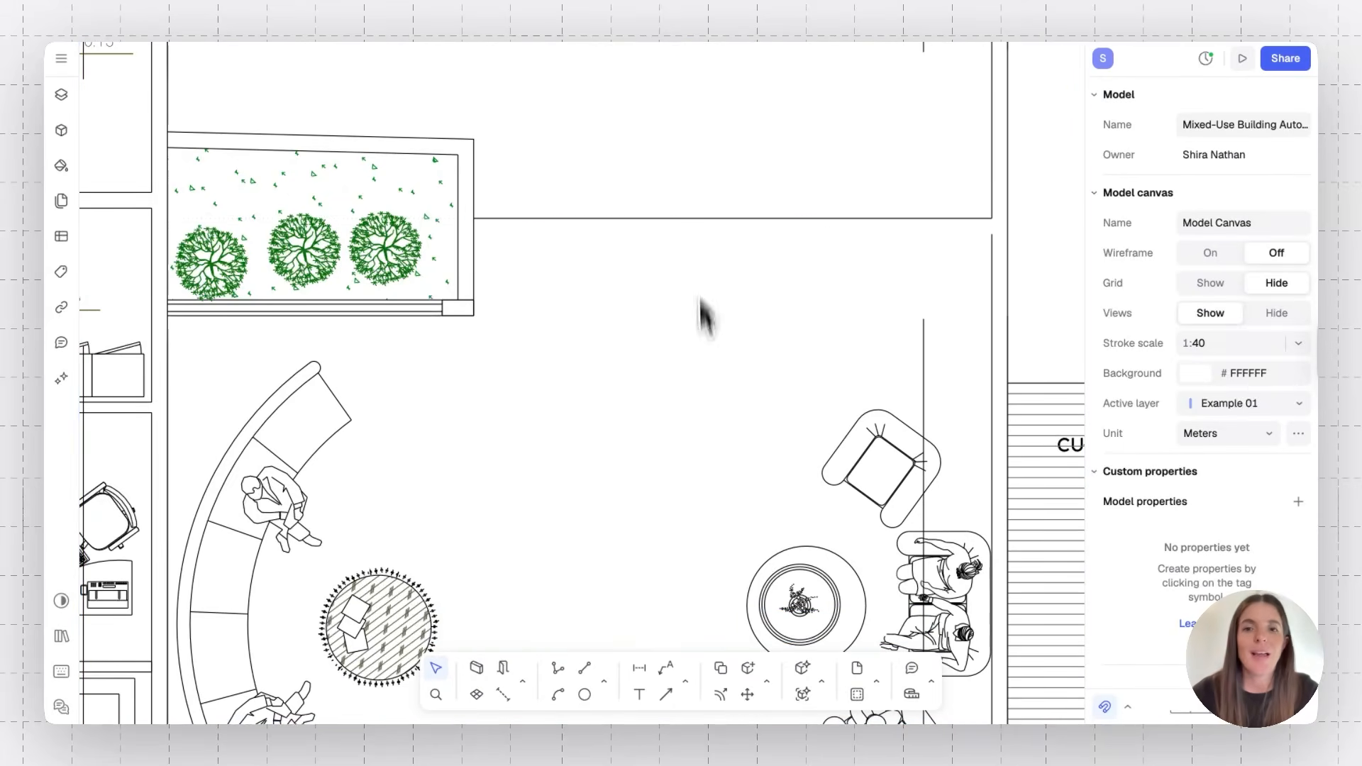
Draw a line about 4.93 m from the right wall to the planter, forming the wall's lower face
left_click(584, 667)
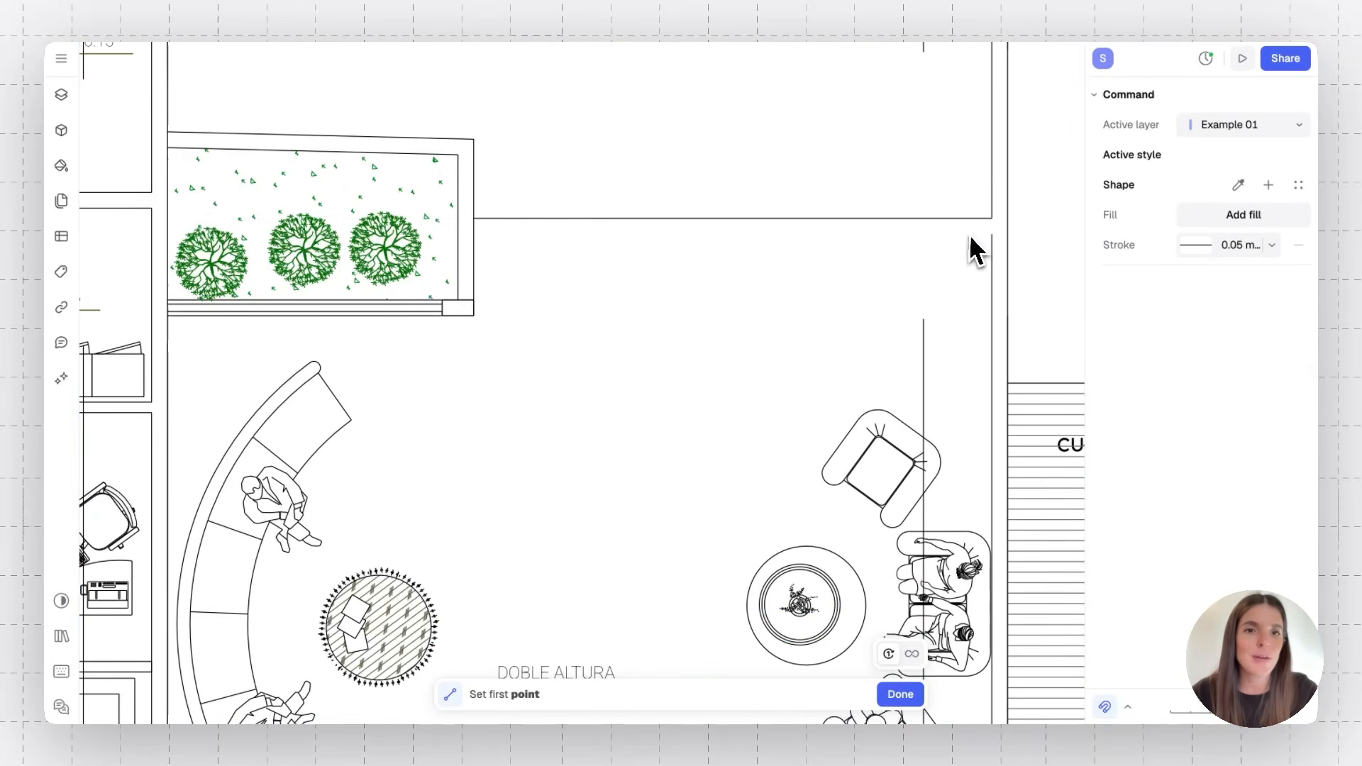
left_click(992, 235)
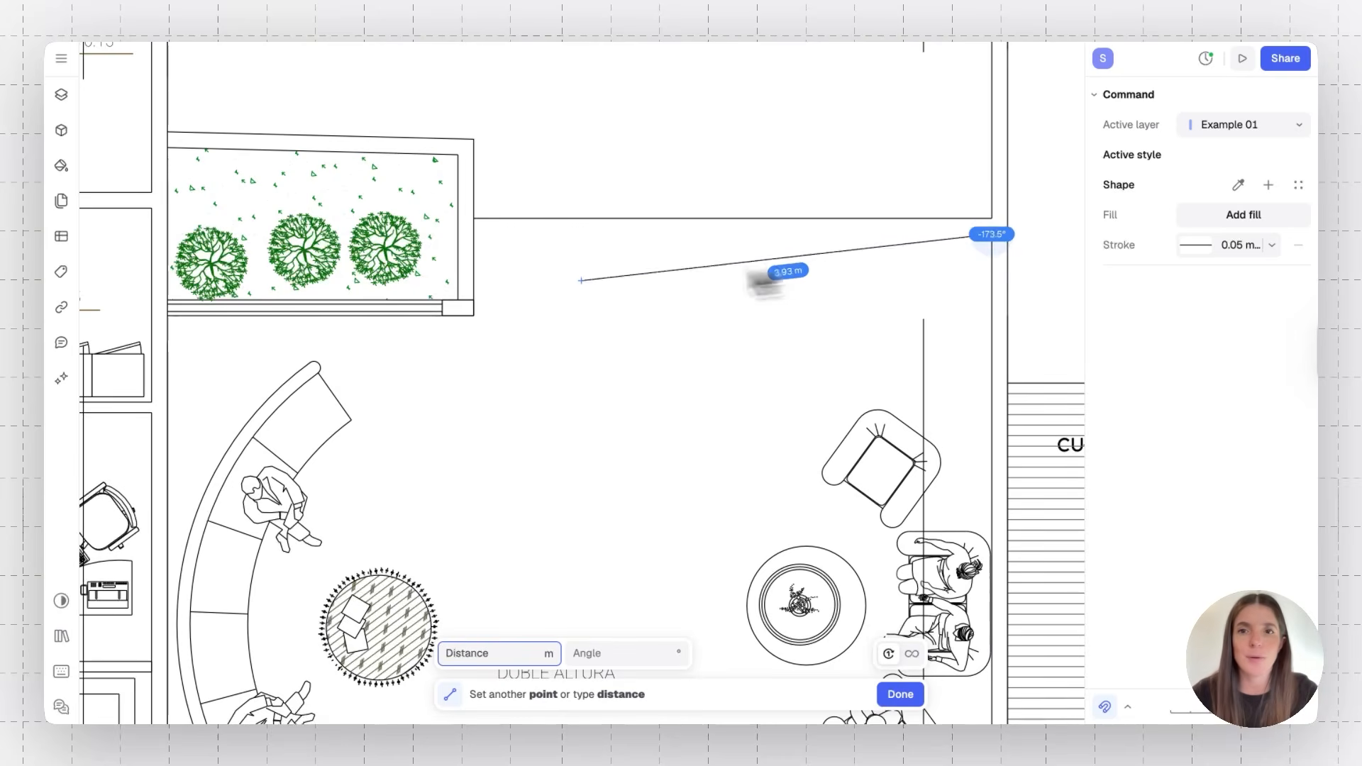
left_click(474, 235)
key("Escape")
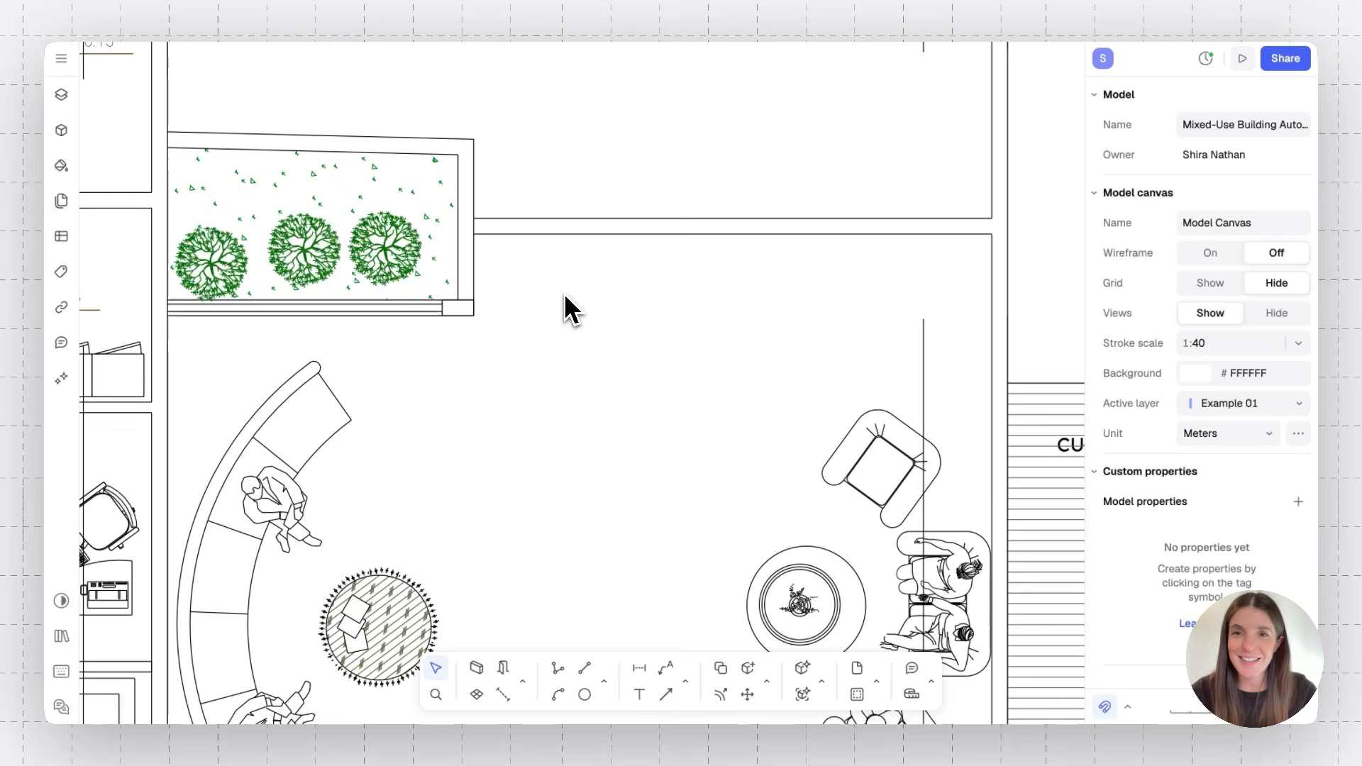
Turn on wireframe view and show the grid from the preferences
left_click(61, 59)
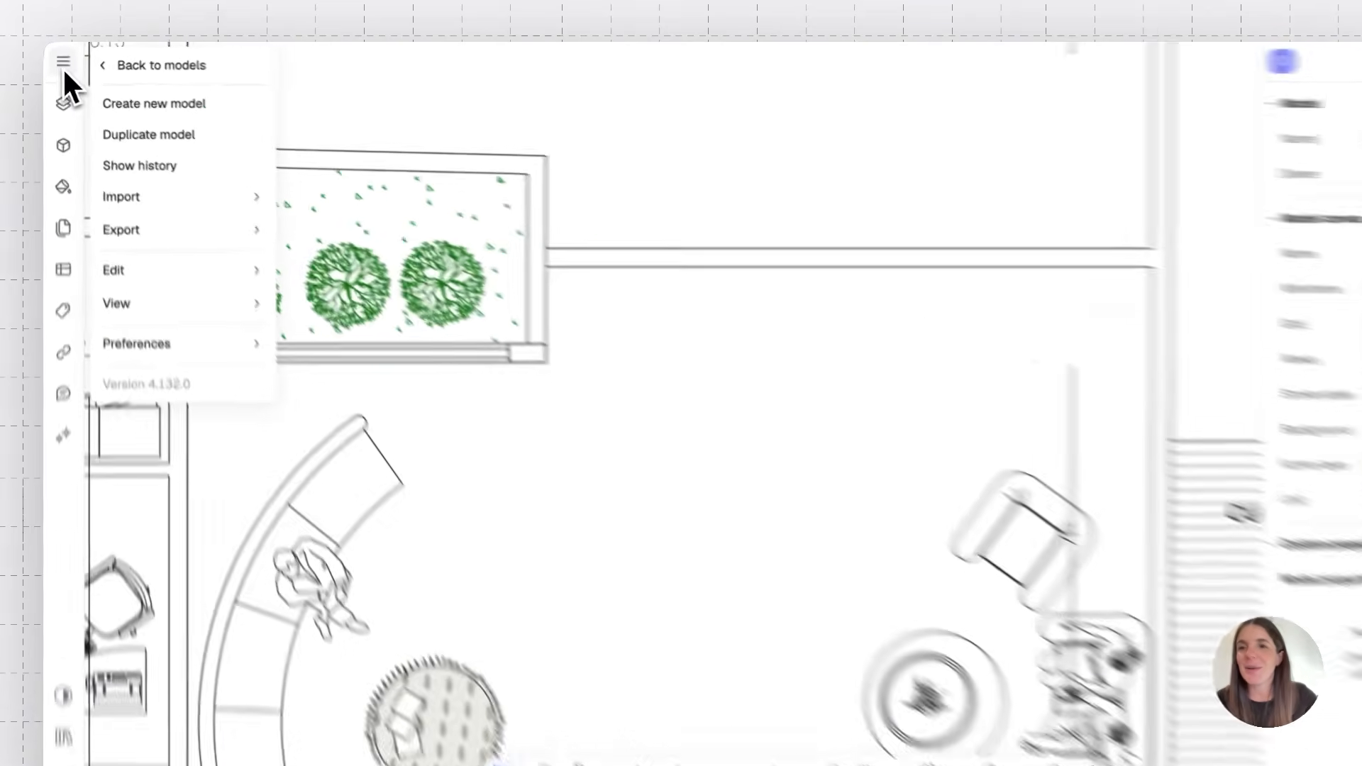
mouse_move(241, 343)
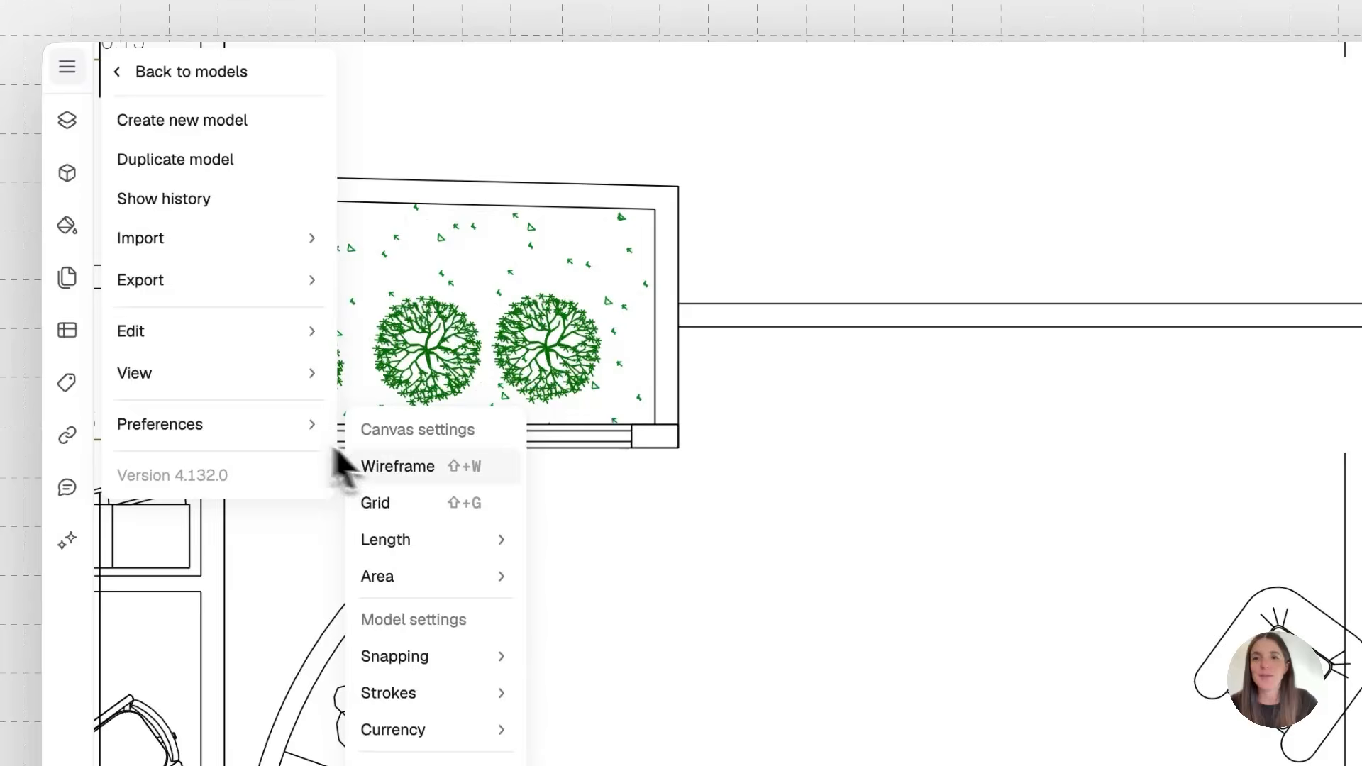
left_click(402, 476)
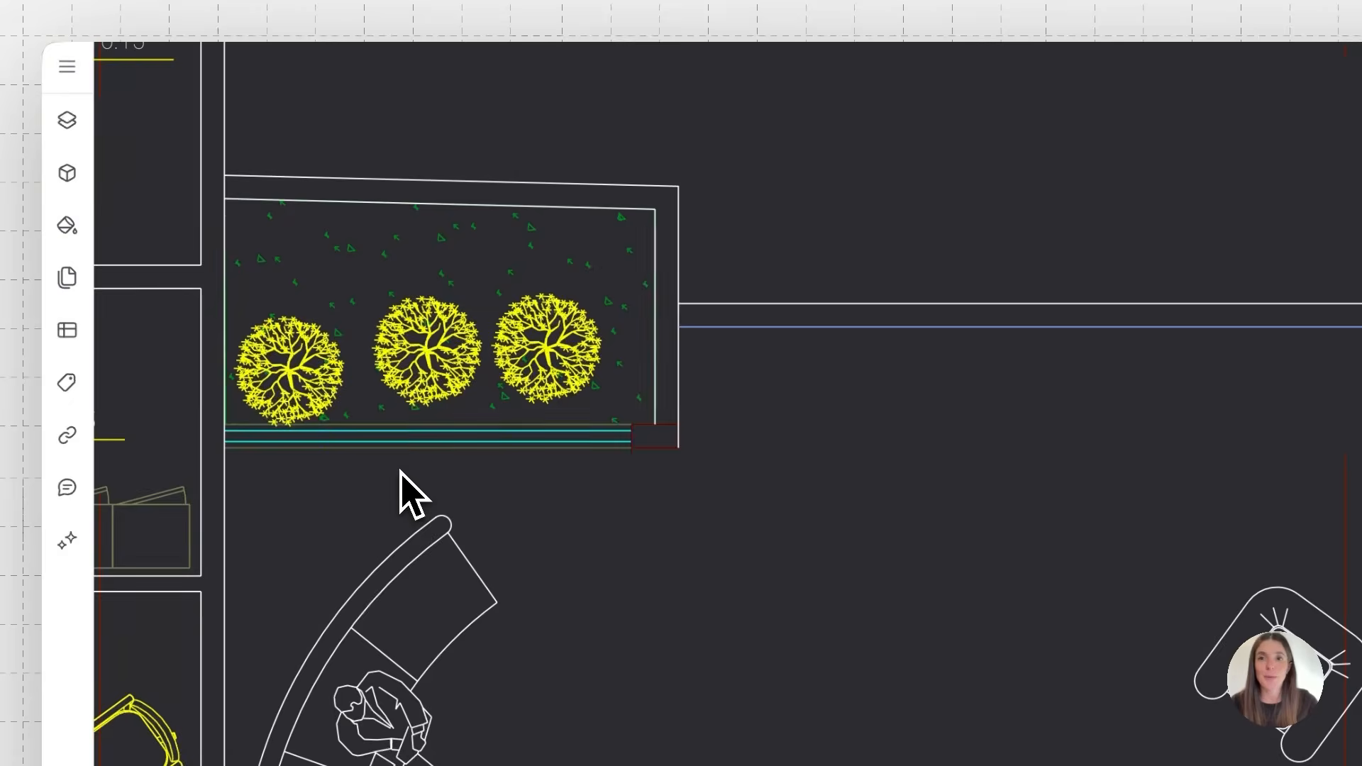
left_click(68, 82)
mouse_move(177, 424)
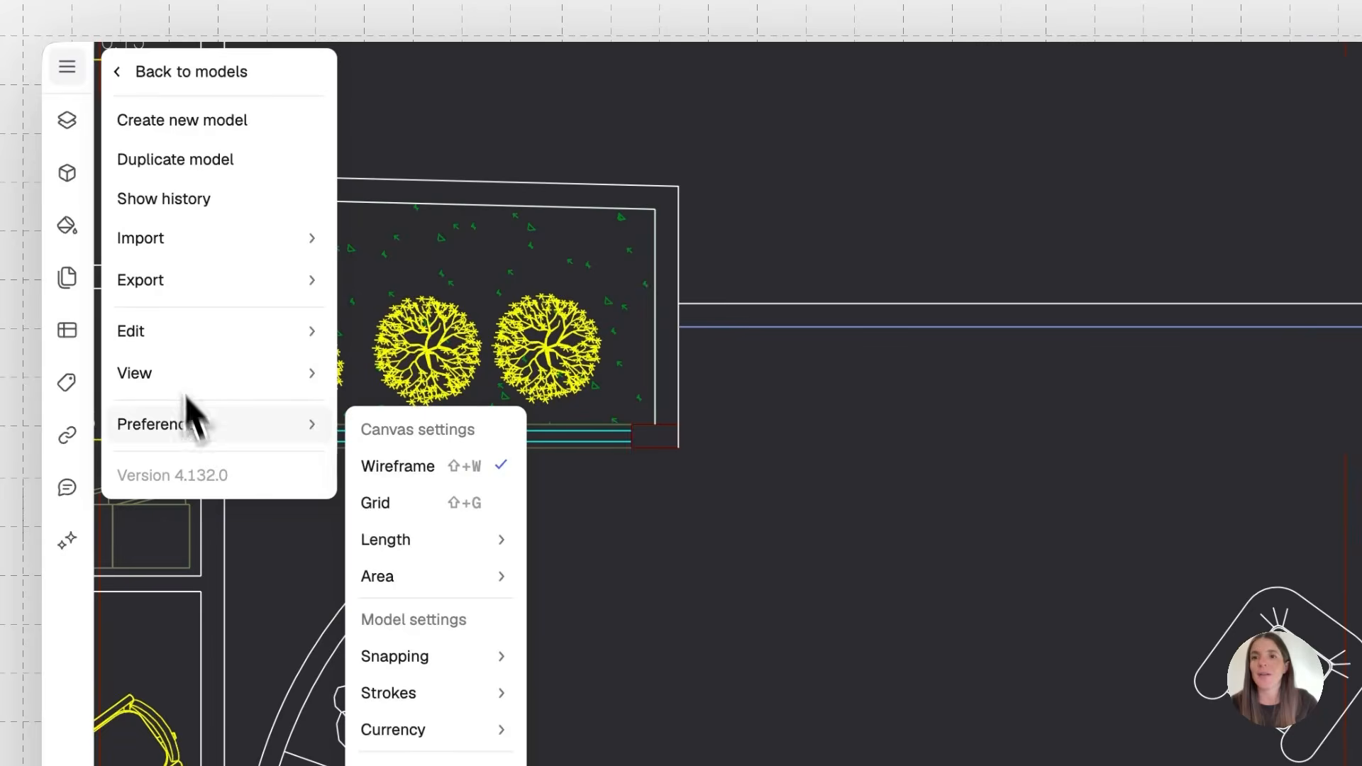
left_click(389, 500)
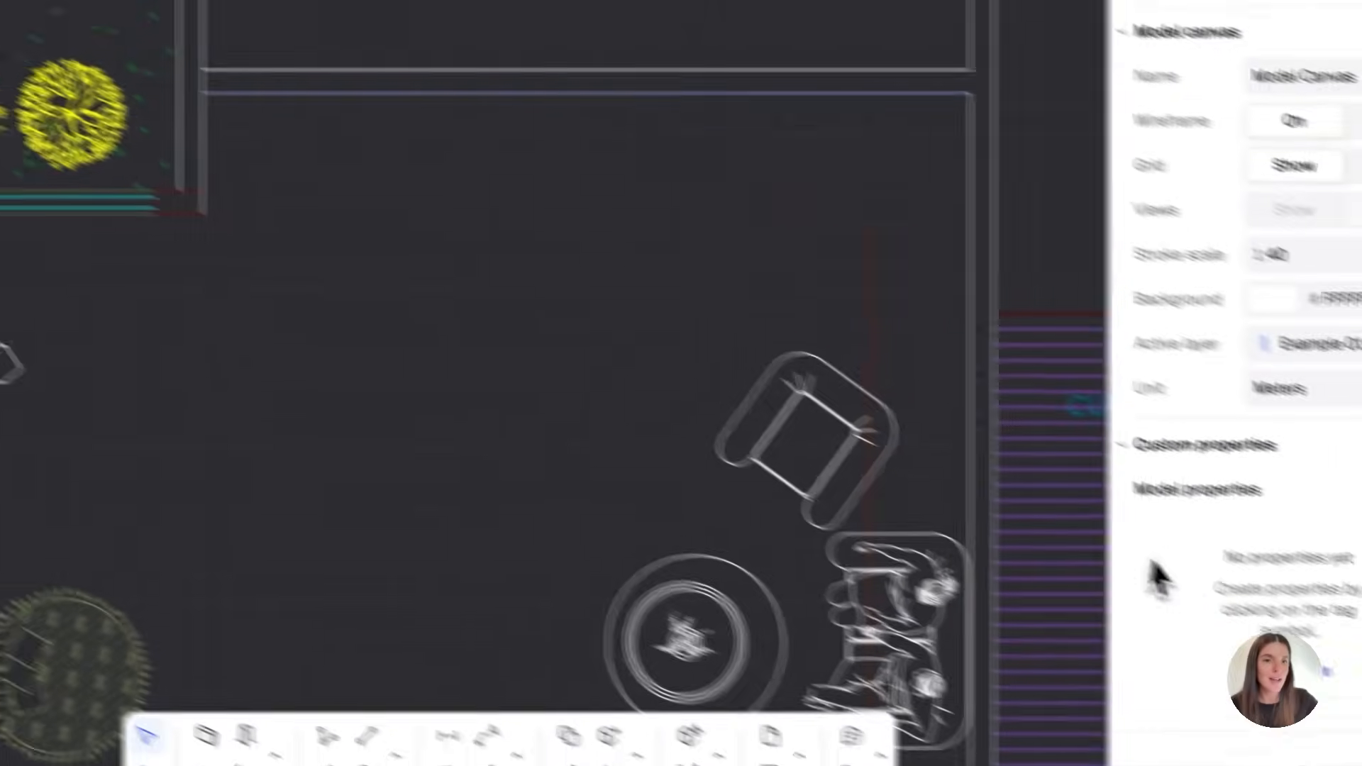
Review the available unit options and the snapping settings
left_click(1206, 331)
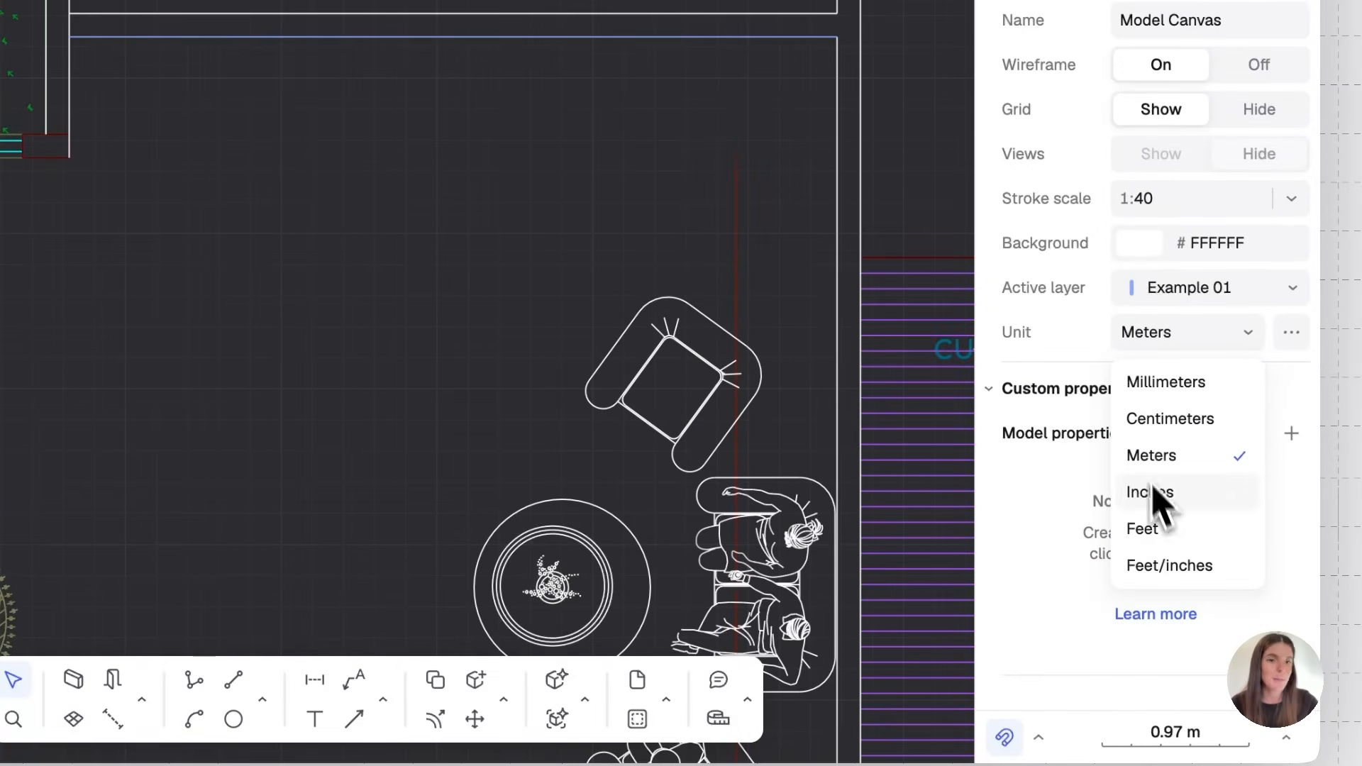
left_click(1045, 743)
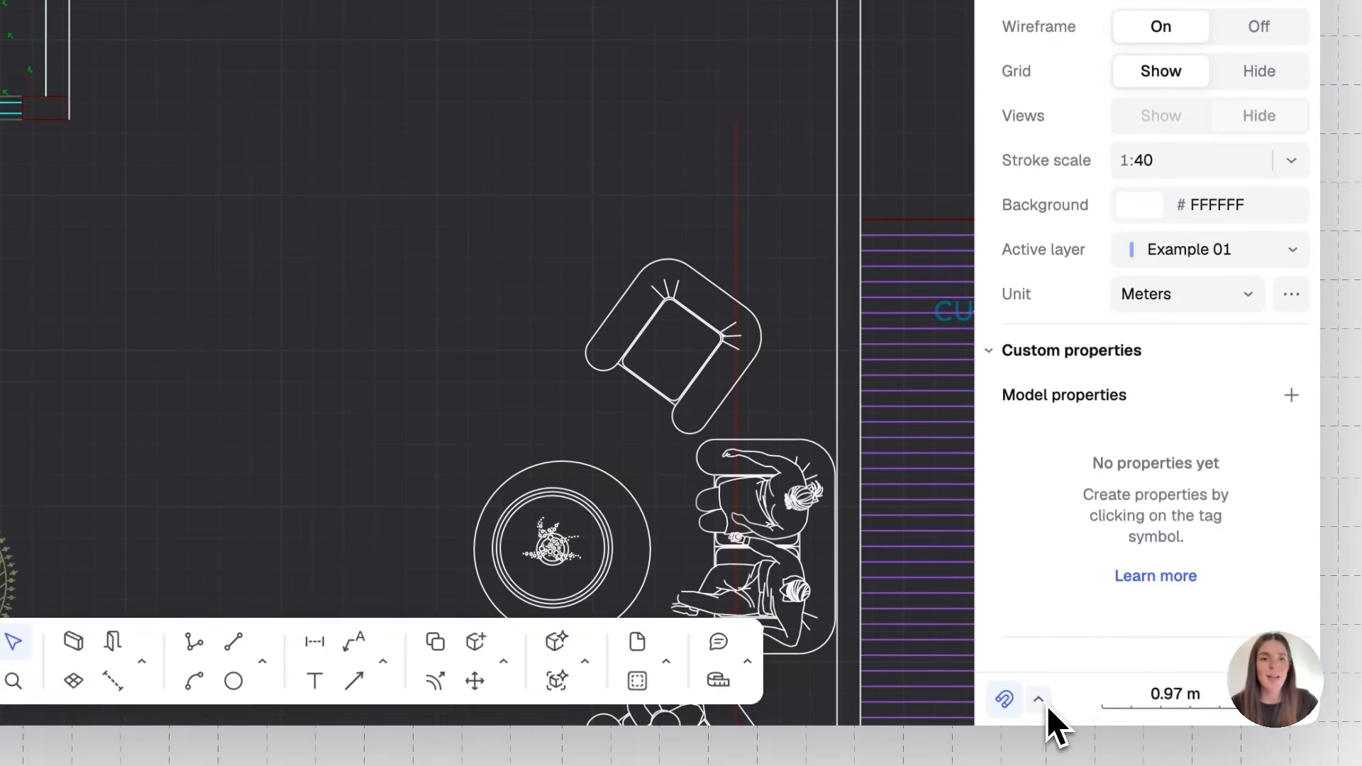
left_click(1046, 705)
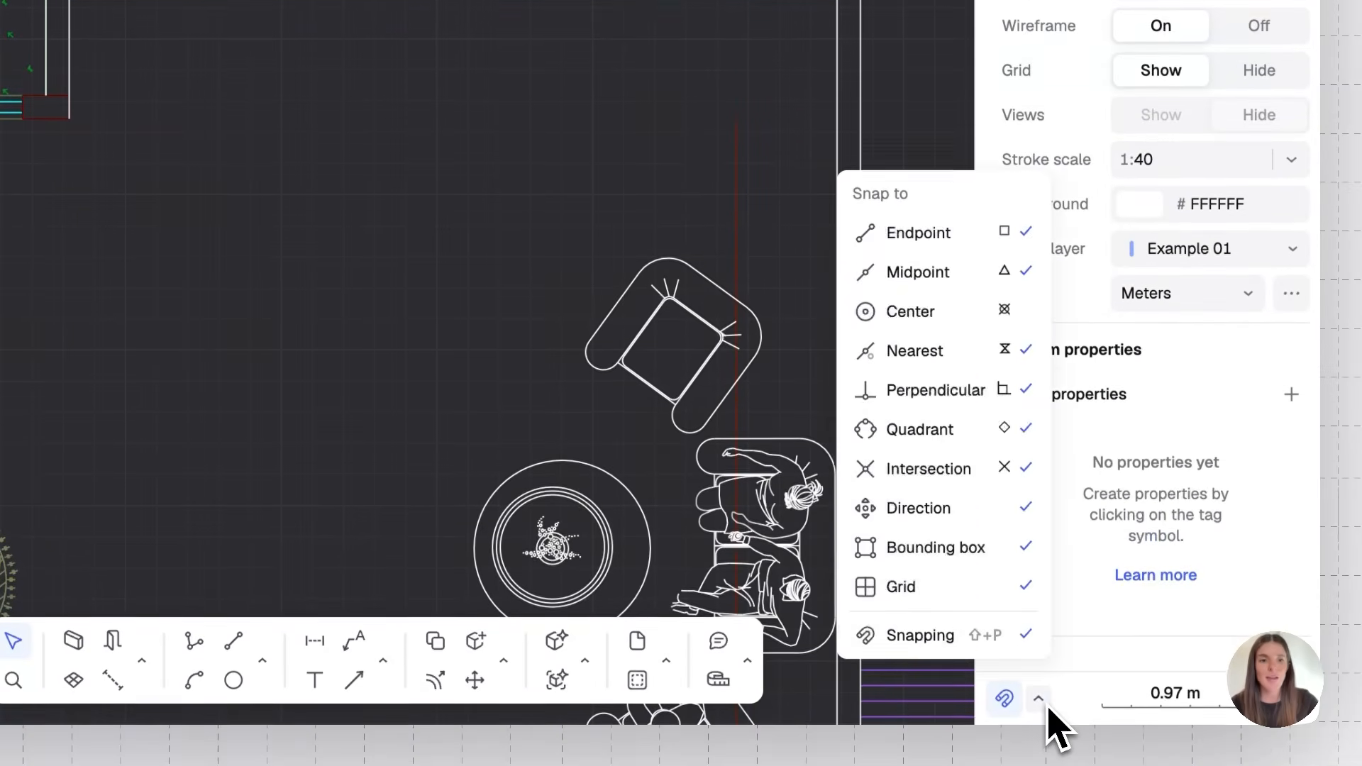
left_click(1045, 705)
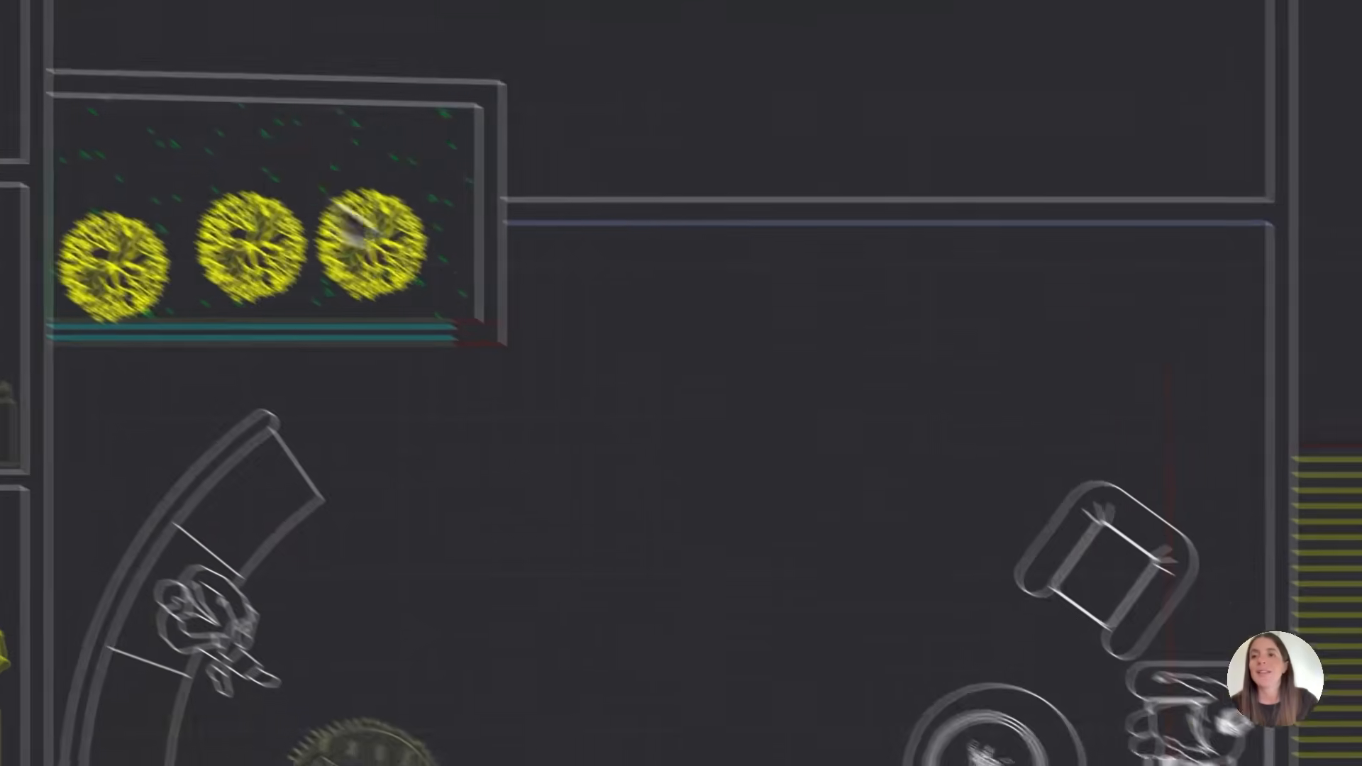
Turn wireframe view off and hide the grid again
left_click(48, 56)
mouse_move(272, 439)
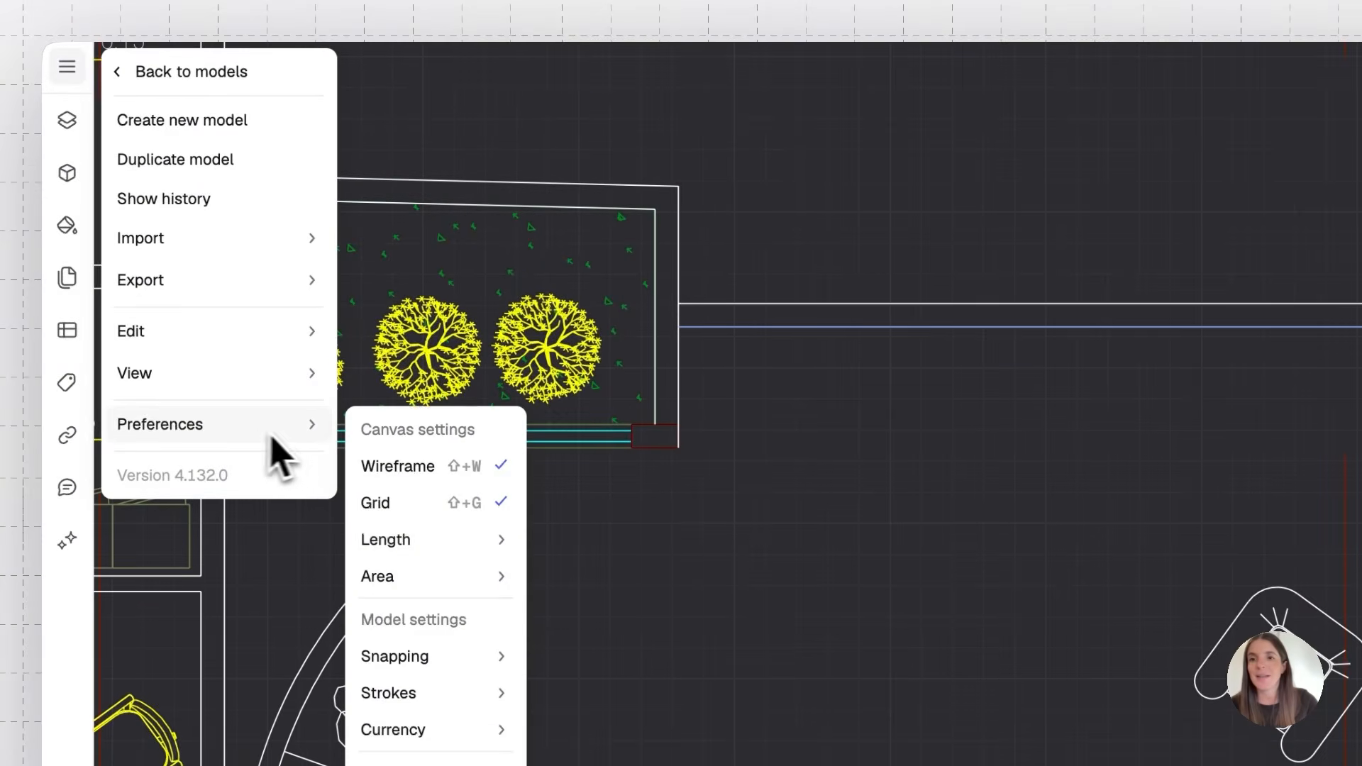
left_click(374, 467)
left_click(71, 66)
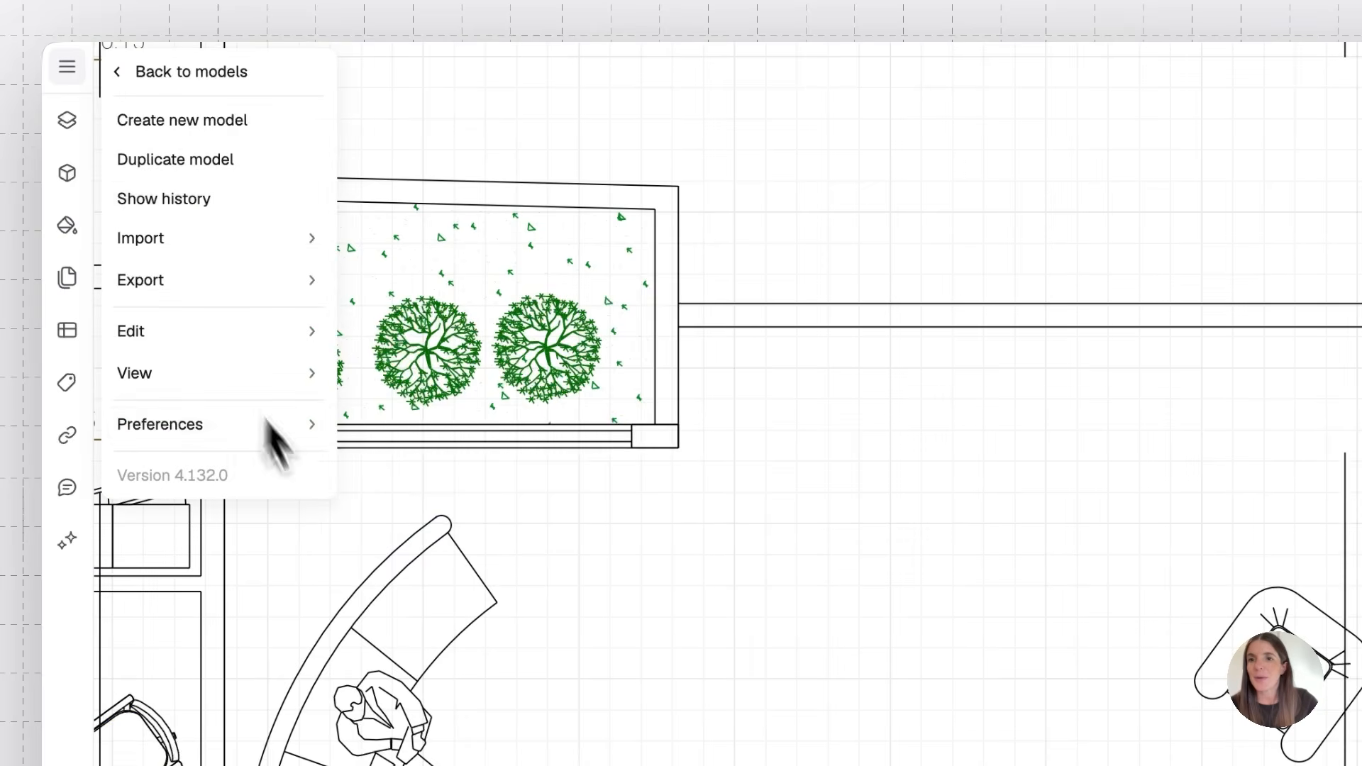
mouse_move(302, 431)
left_click(392, 500)
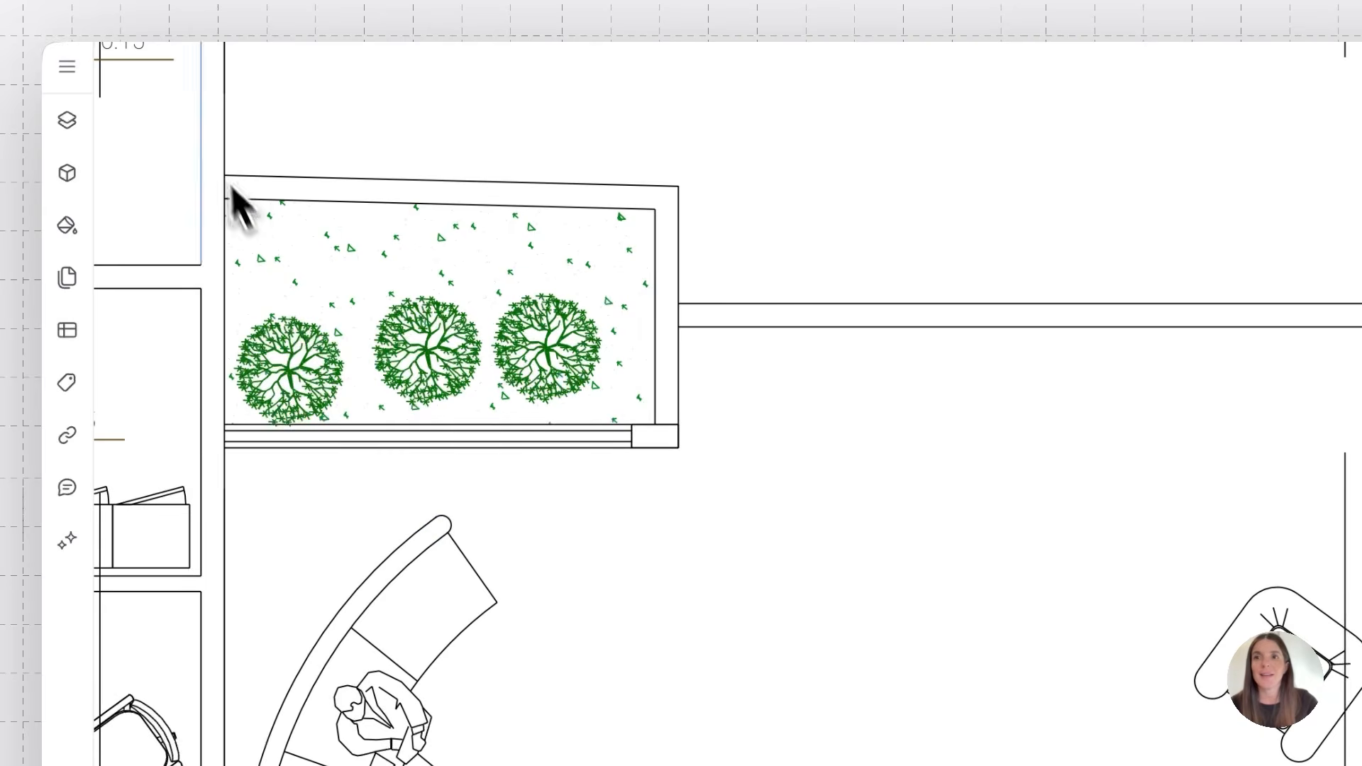
Browse the preferences for currency and command mode options
left_click(65, 70)
mouse_move(198, 429)
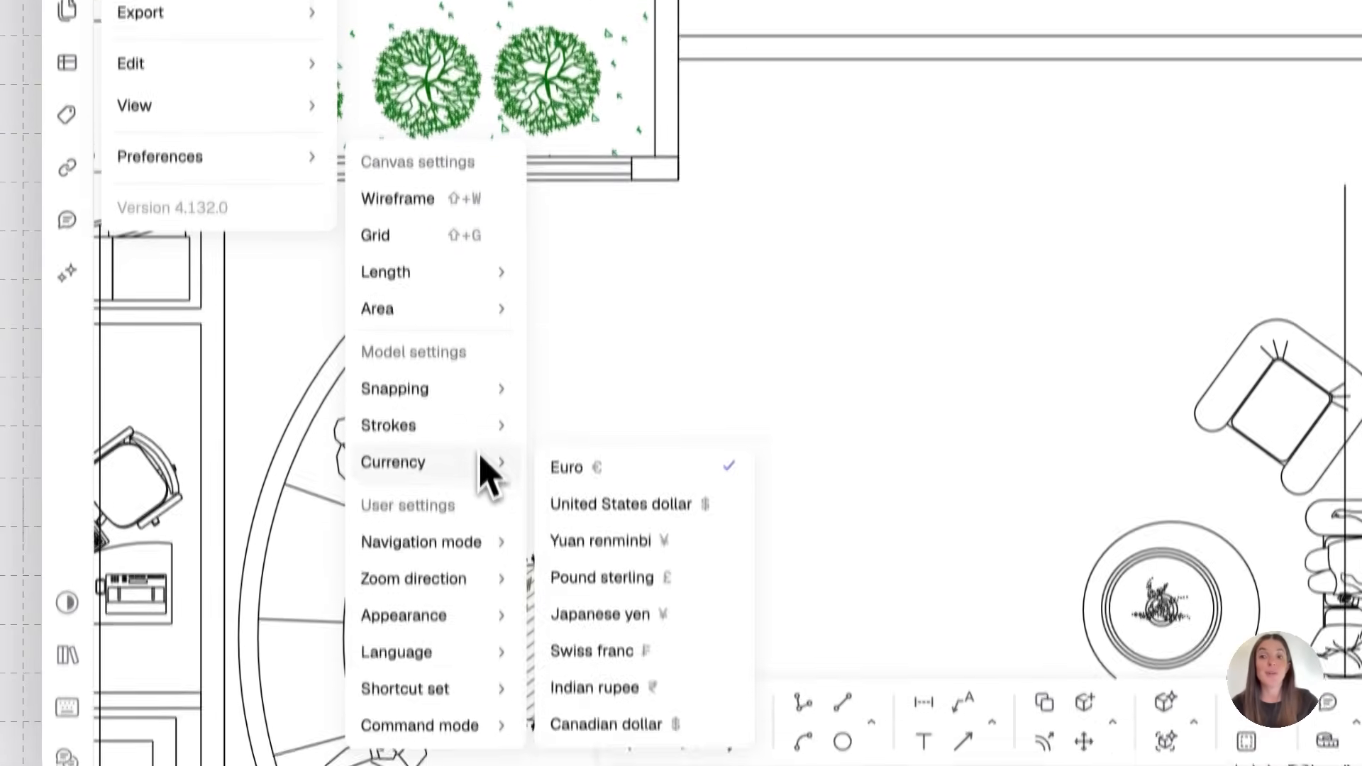
mouse_move(469, 691)
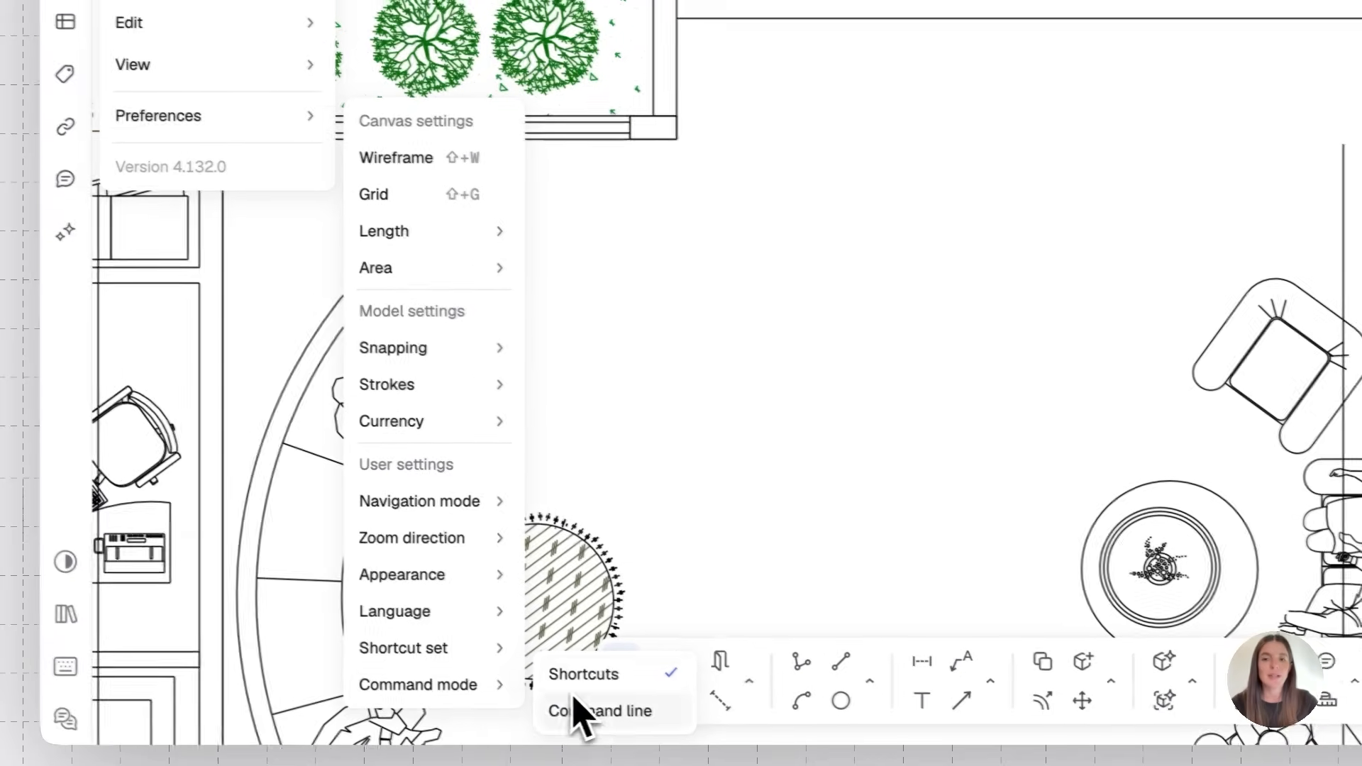
mouse_move(479, 661)
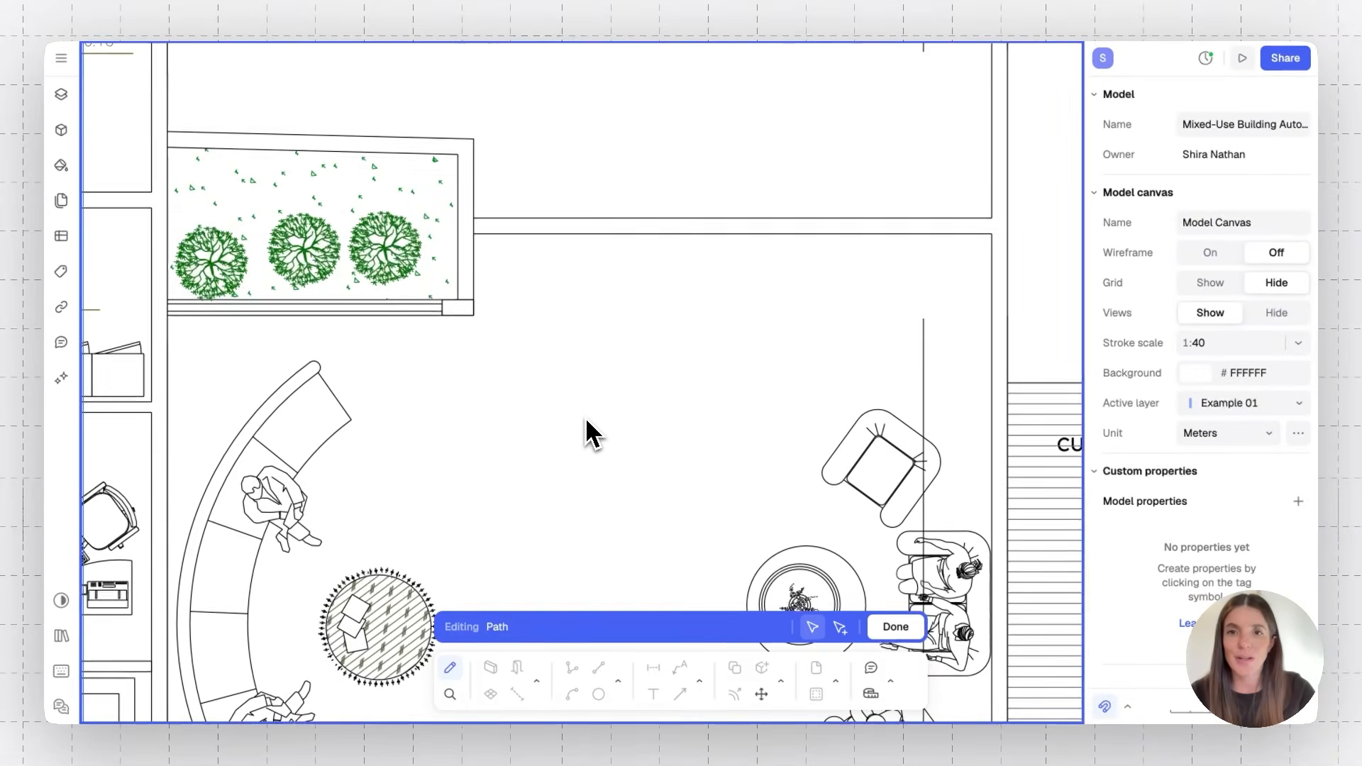
key("Escape")
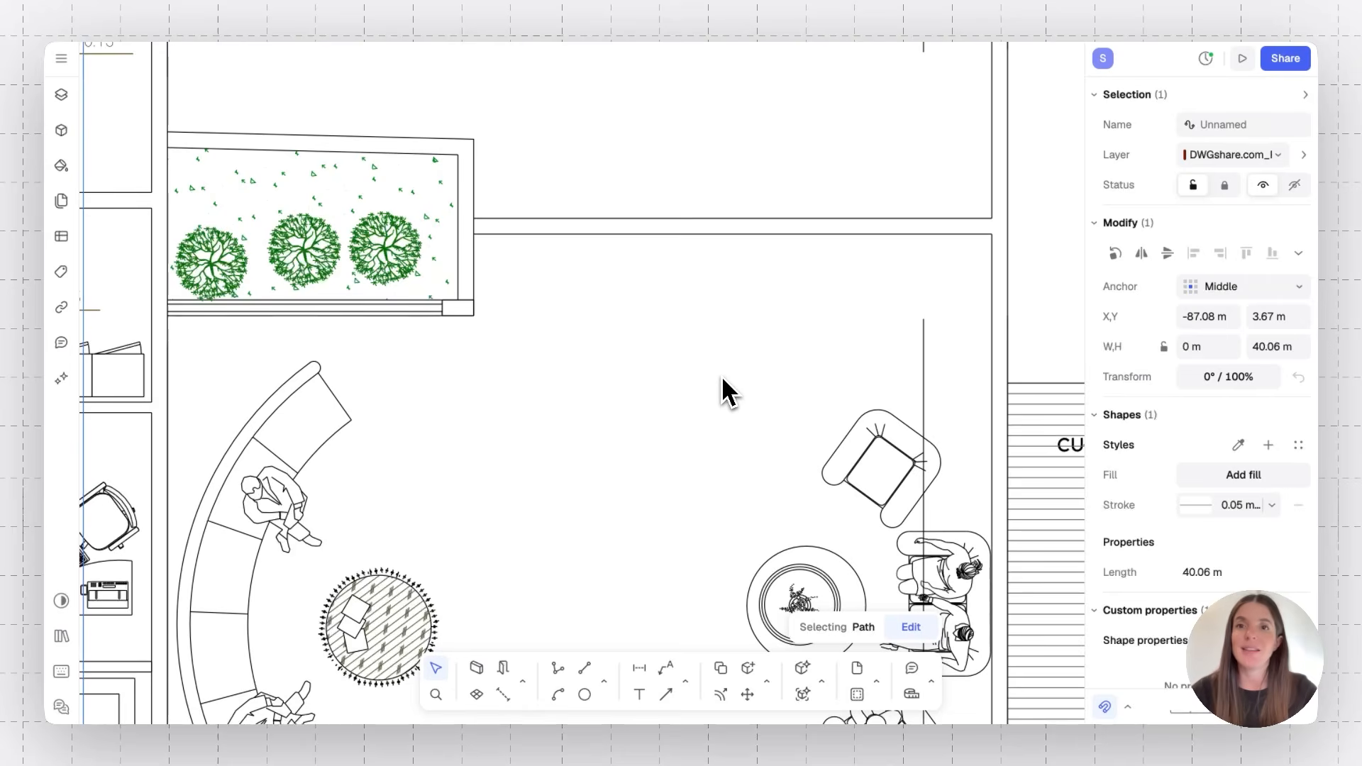
scroll(722, 376, "down", 5)
scroll(721, 376, "down", 2, "ctrl")
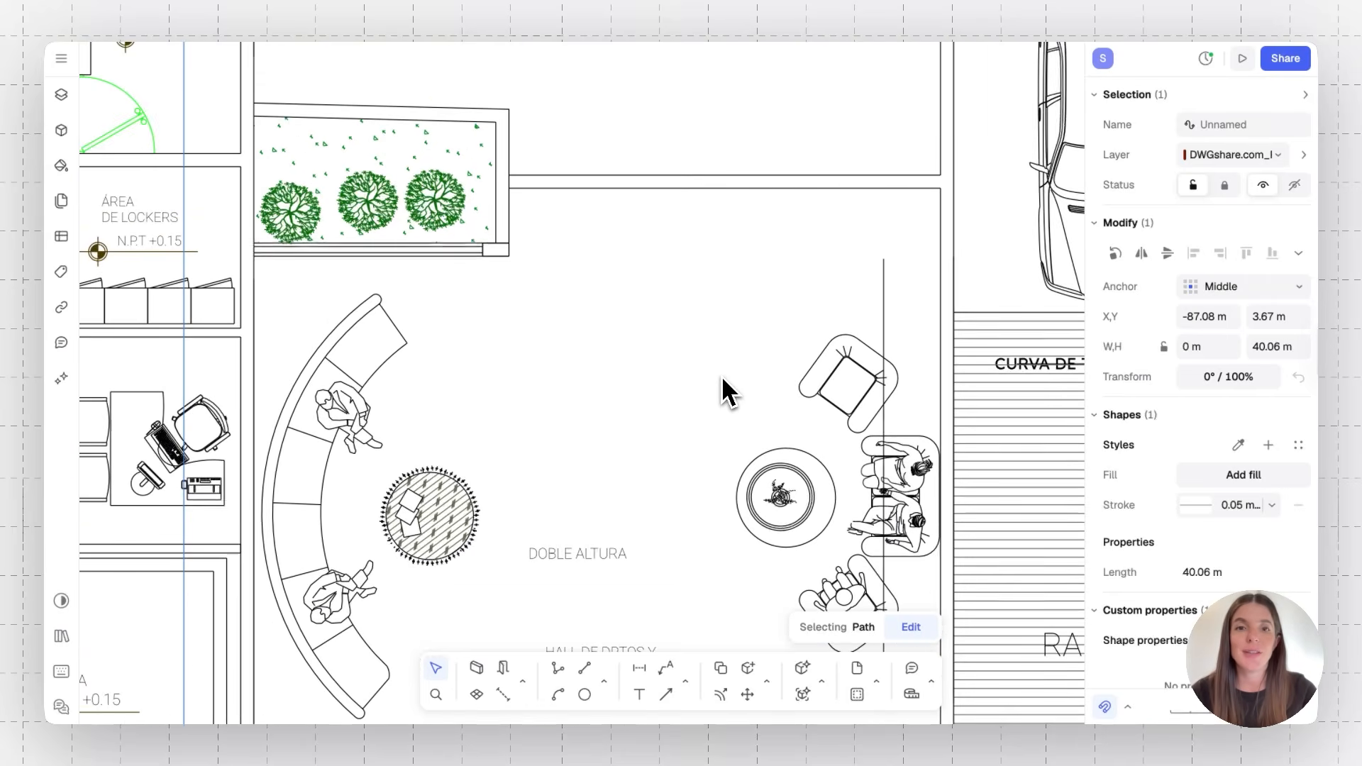
Delete the line forming the lobby's top edge between the planter and the right wall
scroll(722, 378, "down", 2)
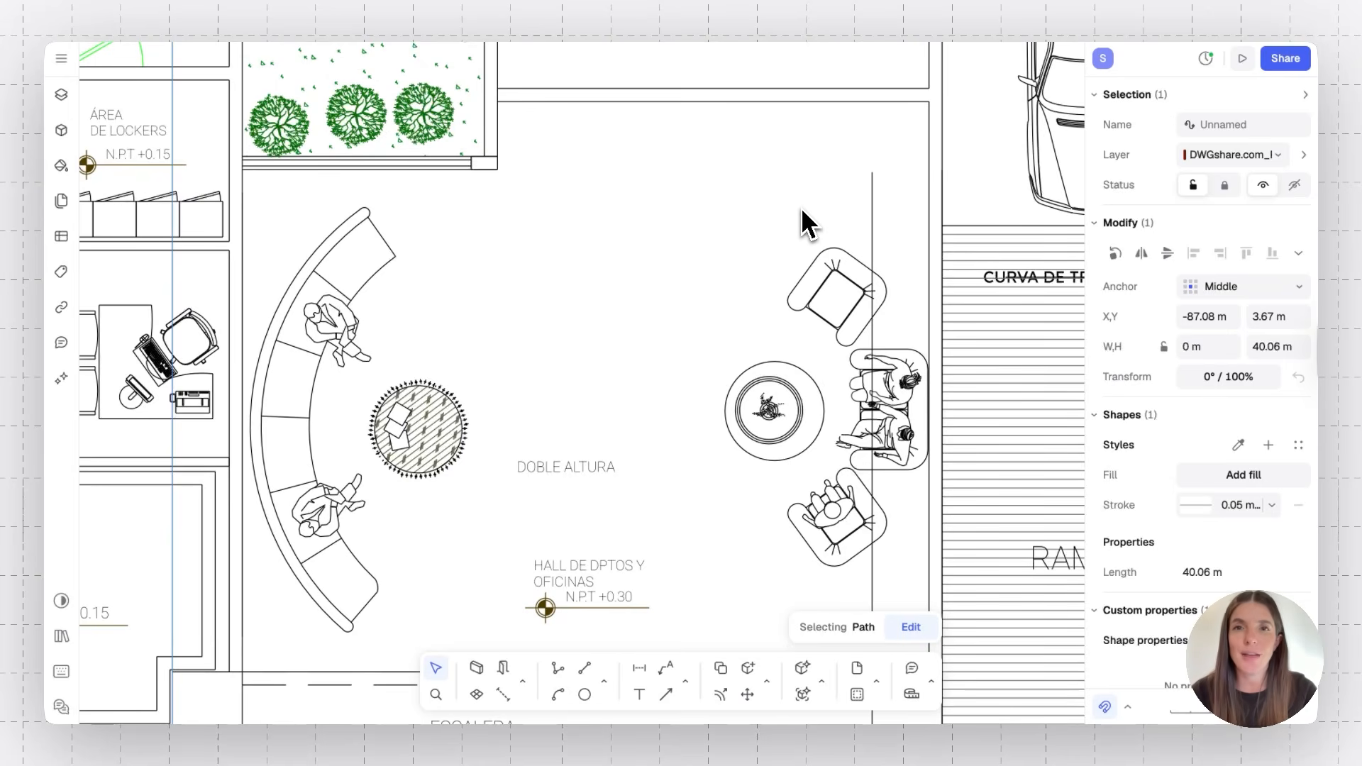
scroll(808, 224, "up", 3)
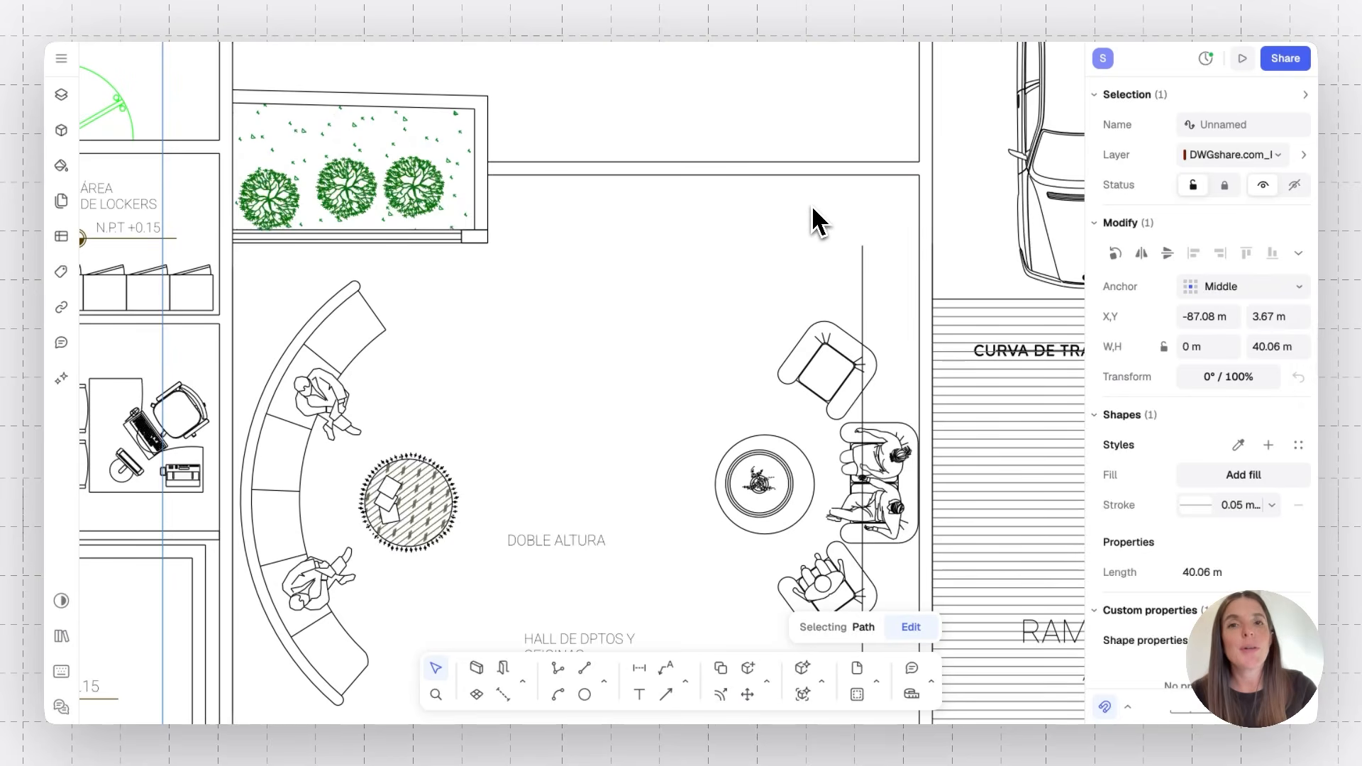
left_click(812, 162)
key("Delete")
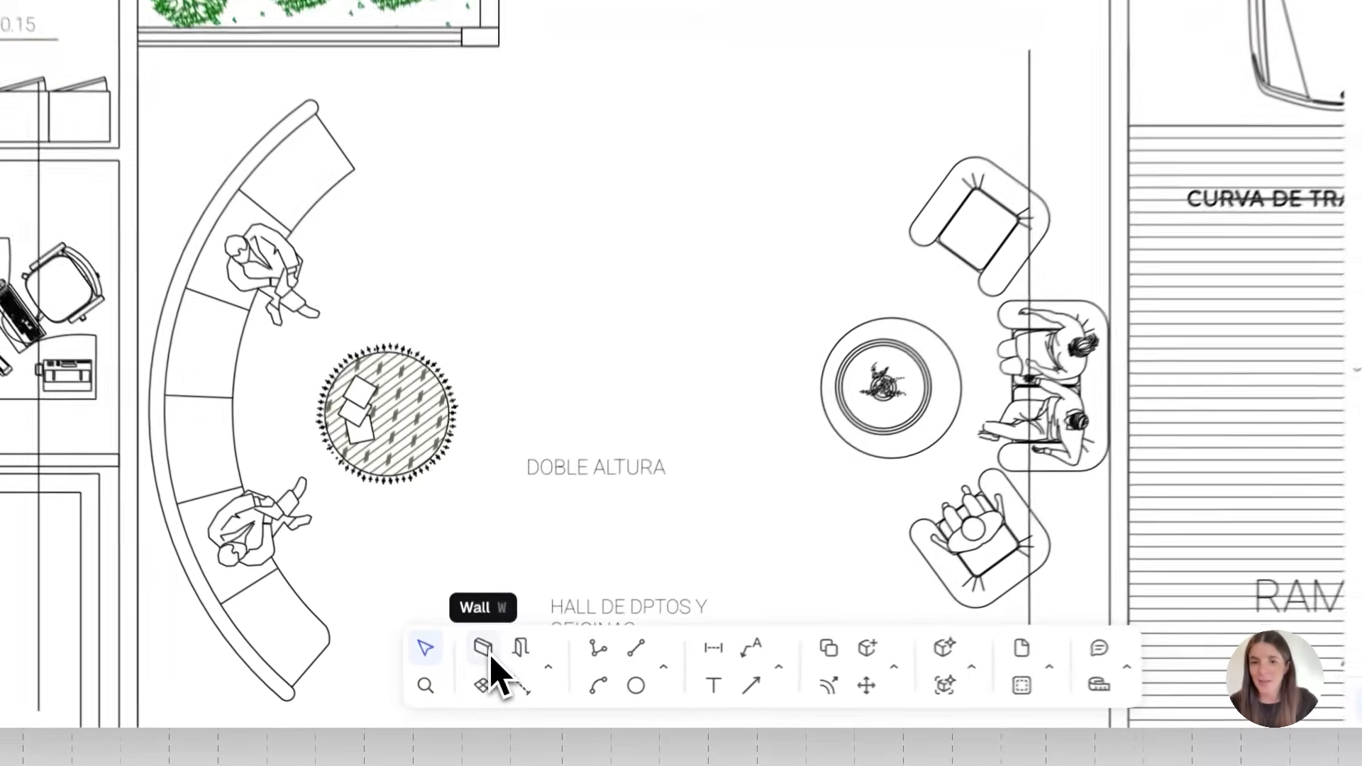
Draw a wall about 4.93 m long along the lobby's top edge, from the right wall to the planter
left_click(553, 664)
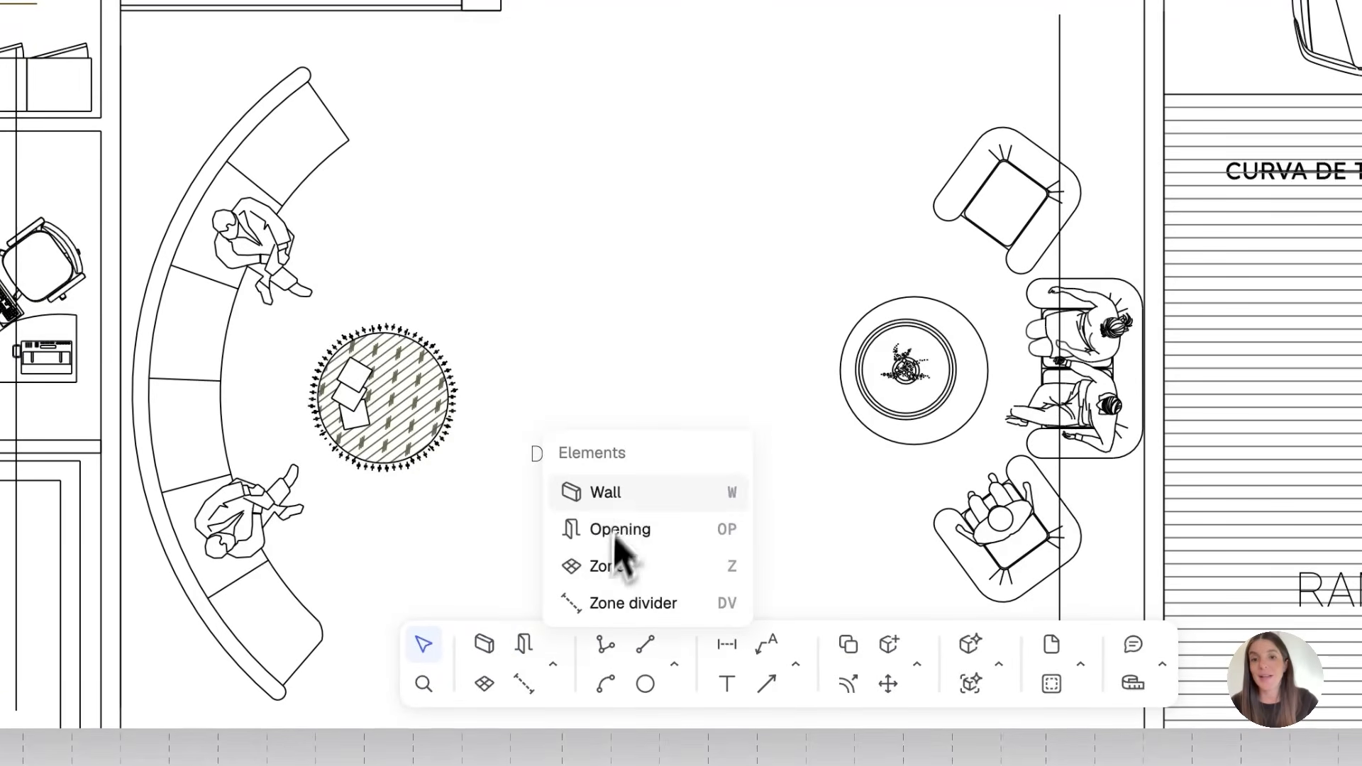
key("w")
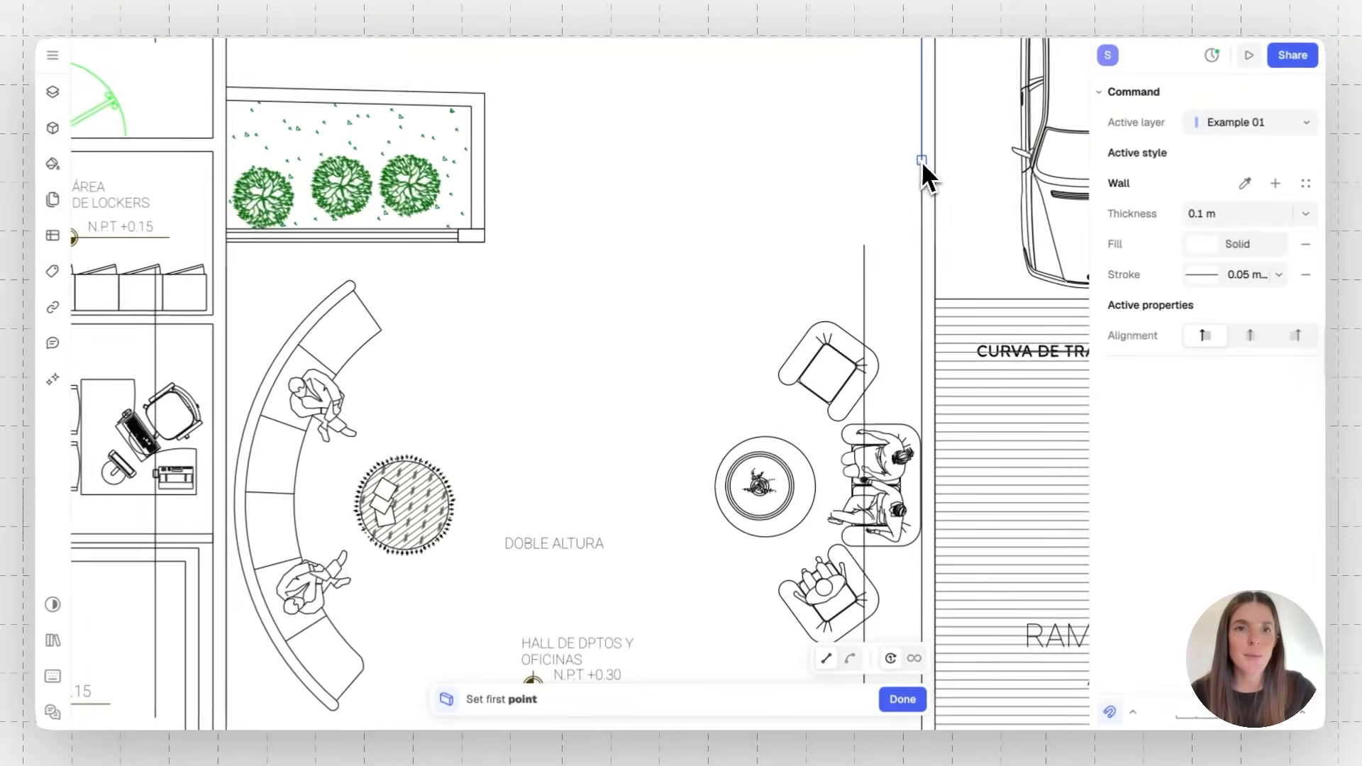
left_click(945, 150)
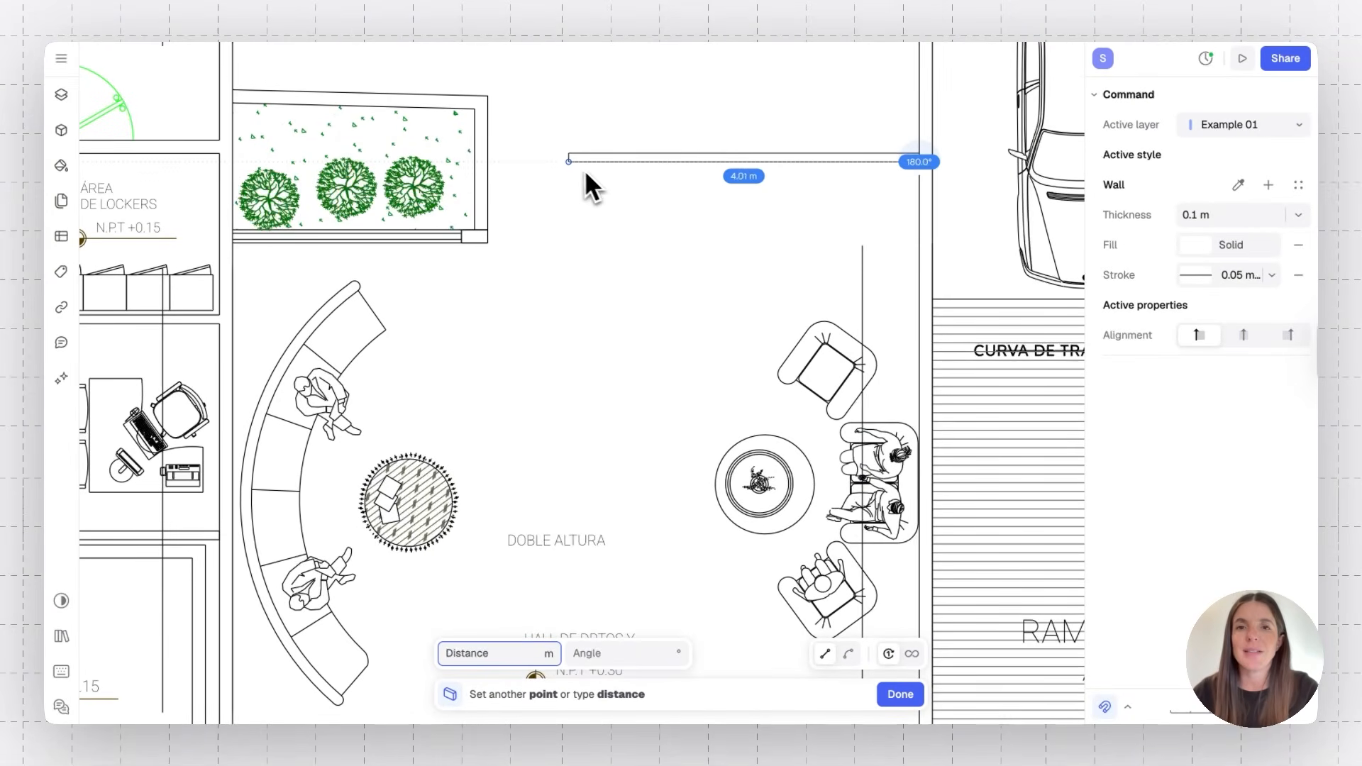
left_click(494, 162)
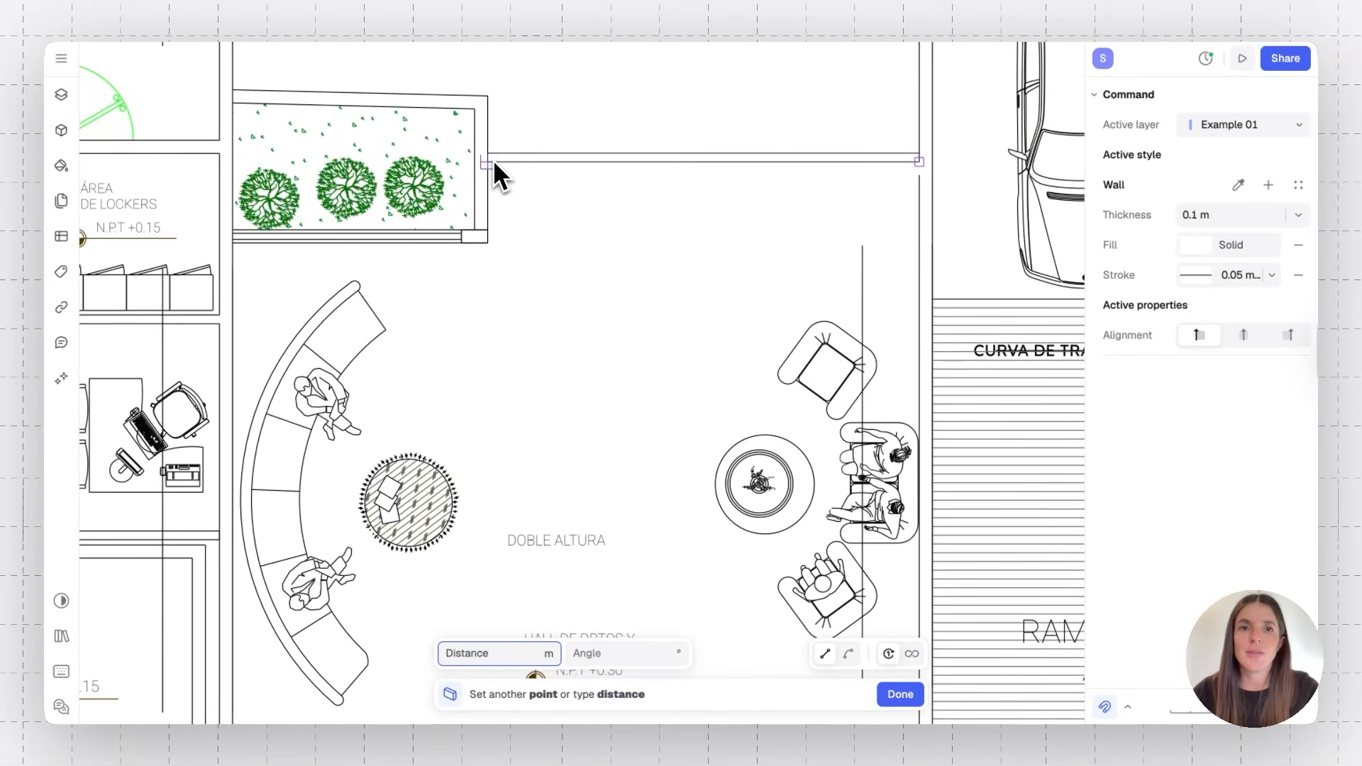
key("Escape")
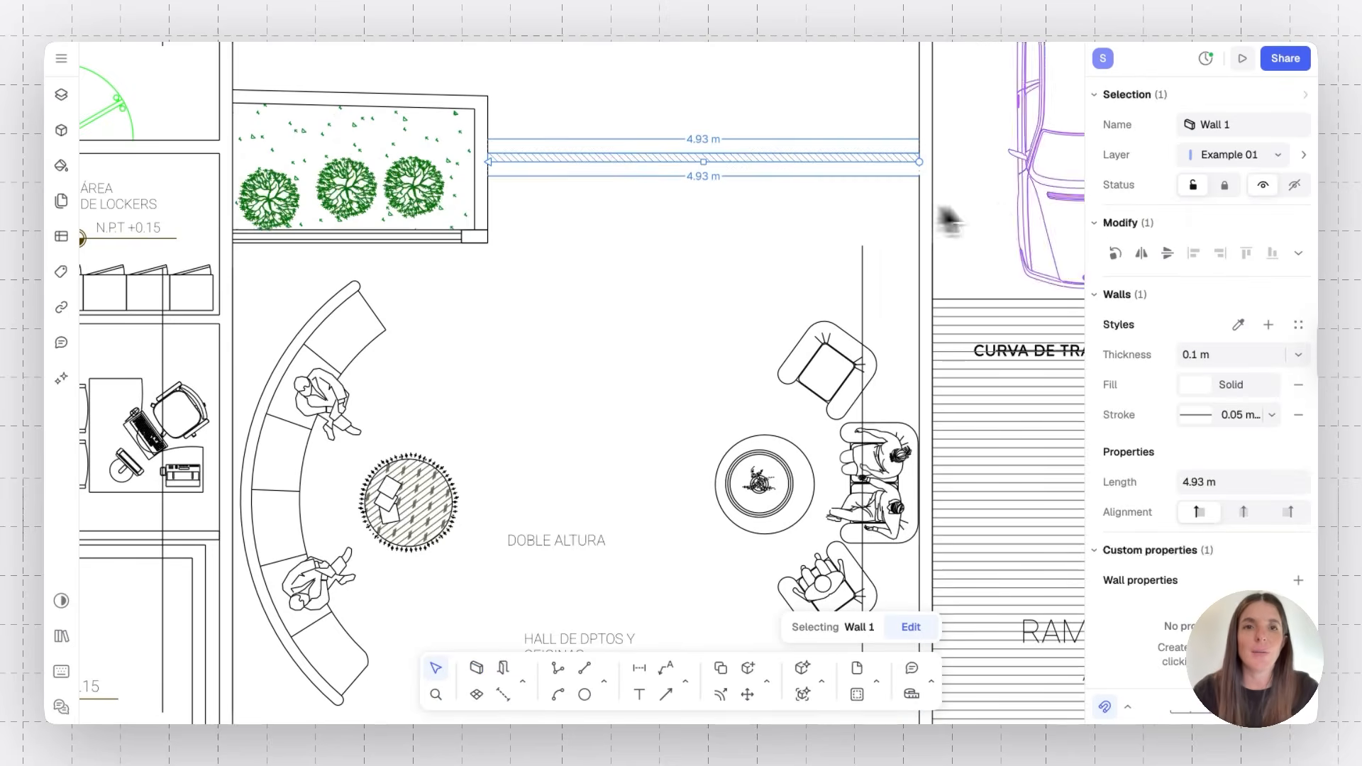
Set the new wall's thickness to 0.2 m
scroll(936, 184, "up", 3)
left_click_drag(887, 150, 887, 168)
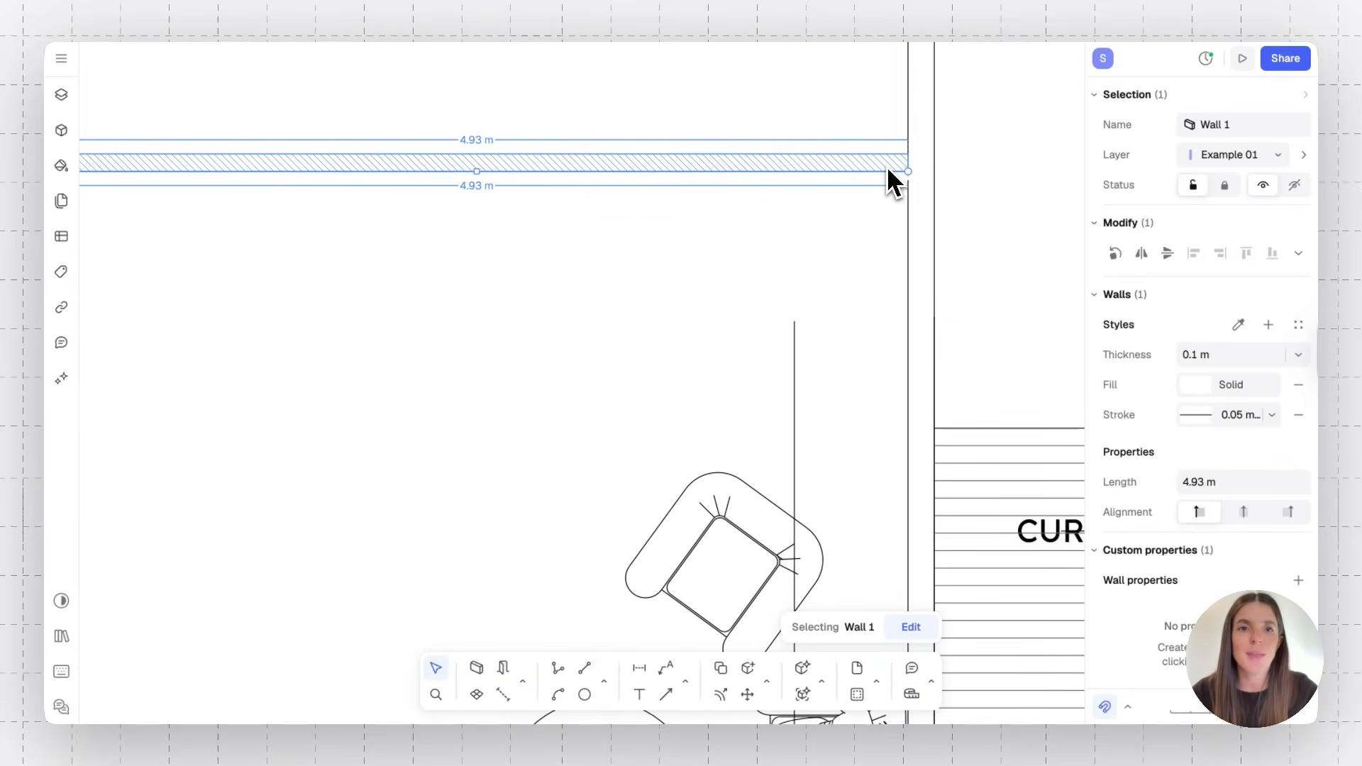
left_click(1238, 359)
left_click(1238, 358)
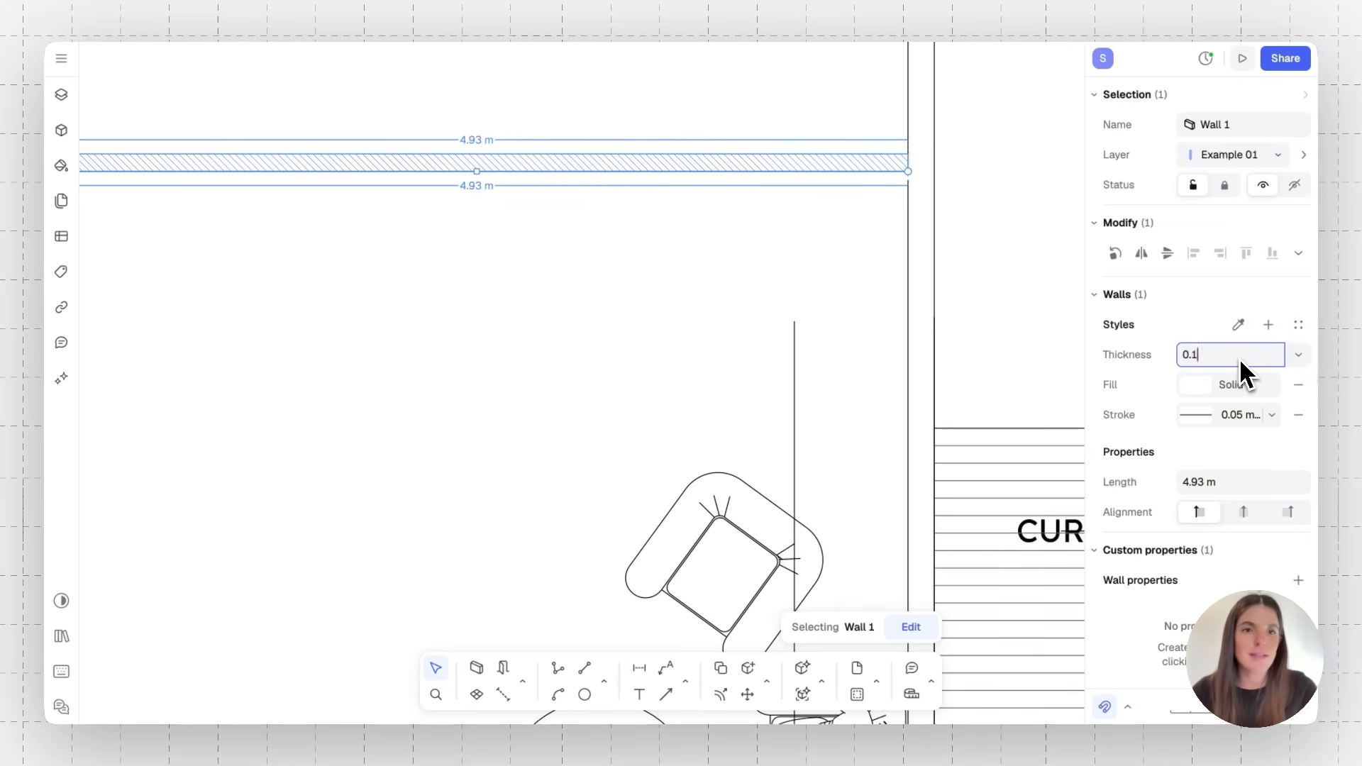
key("Return")
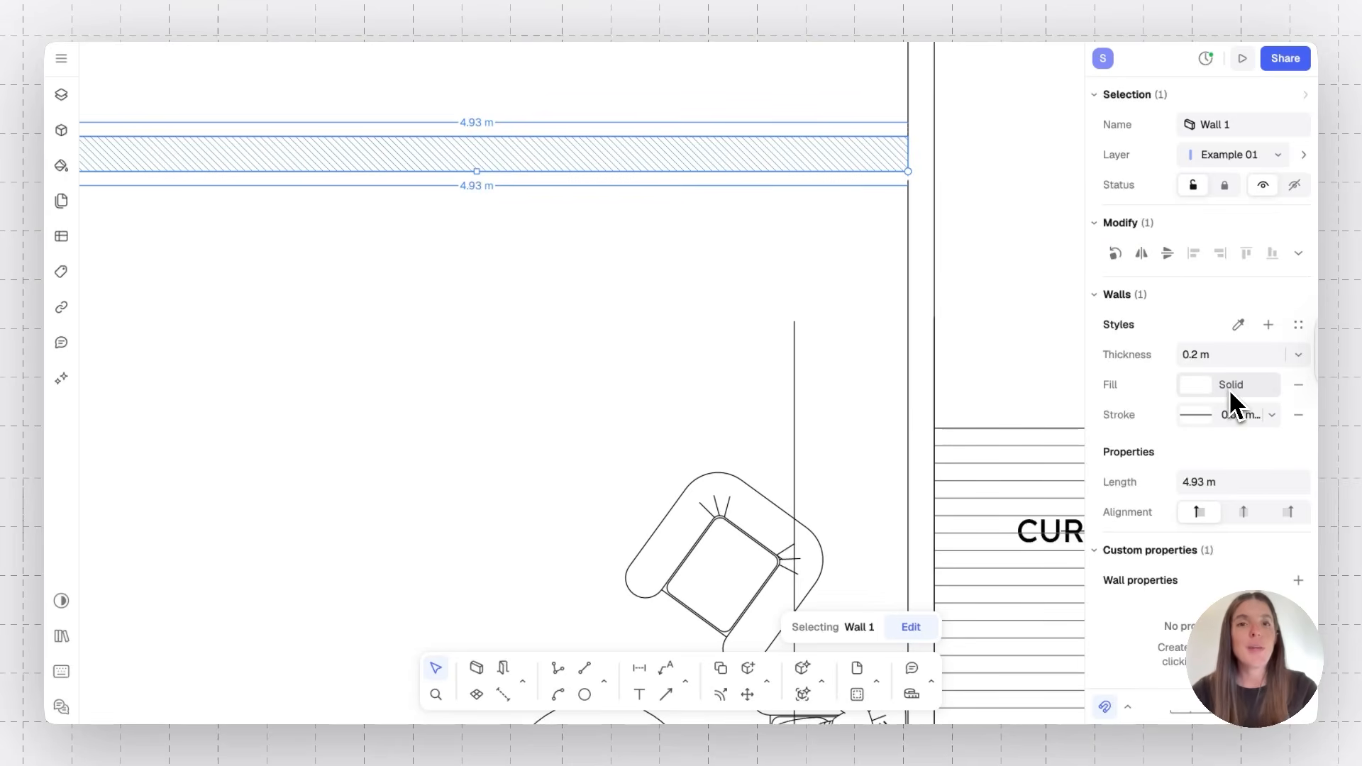
Set the wall's fill colour to solid black (#000000)
left_click(1202, 389)
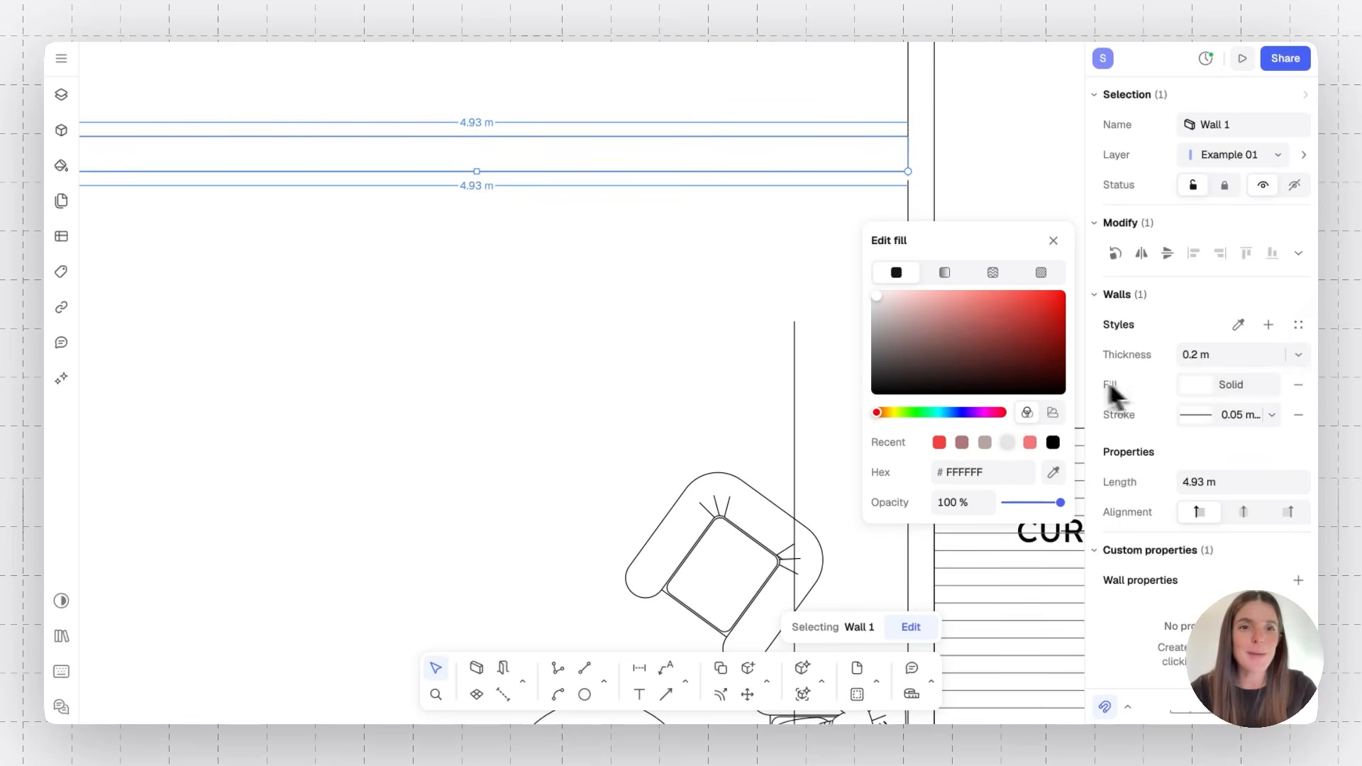
left_click(1053, 443)
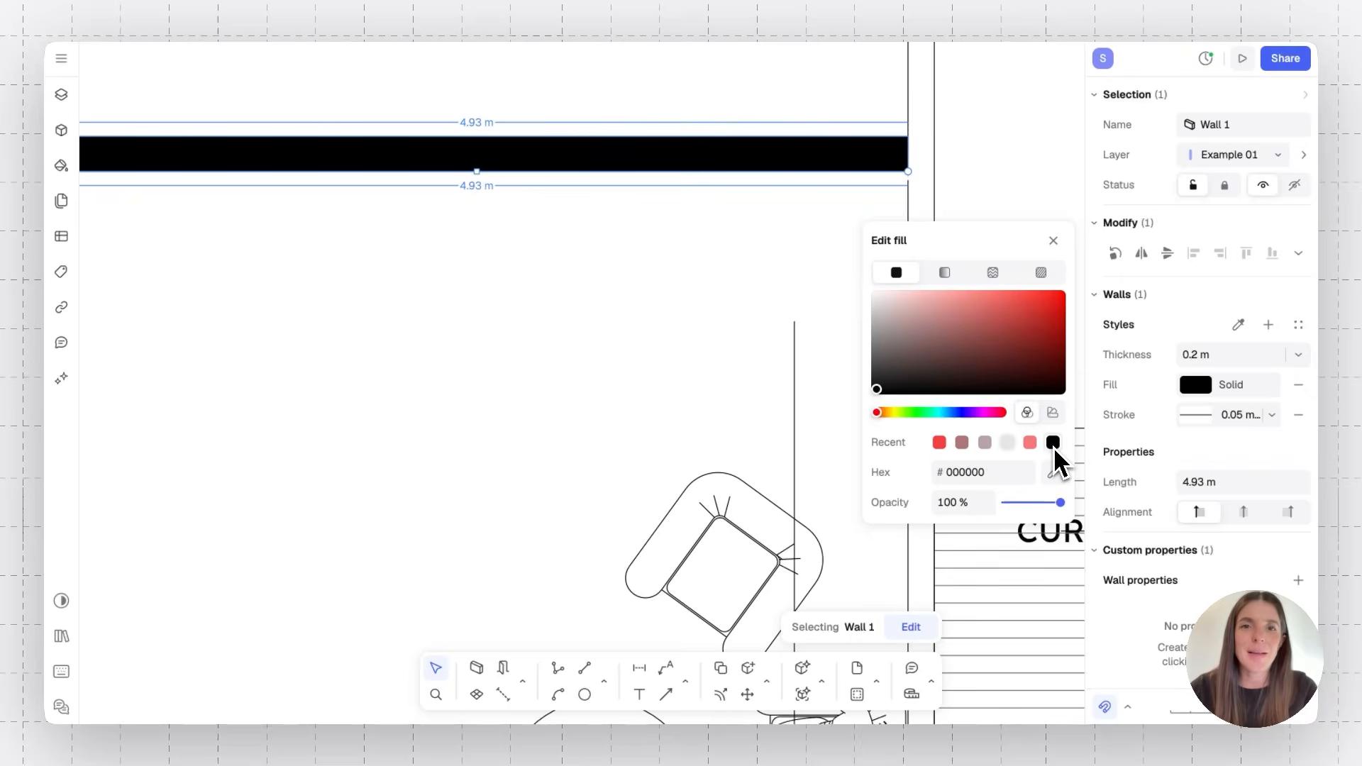
left_click(802, 304)
Examine how the new wall meets the planter and the lobby's right wall
left_click(824, 160)
left_click_drag(726, 161, 706, 183)
left_click(663, 274)
scroll(662, 274, "down", 5)
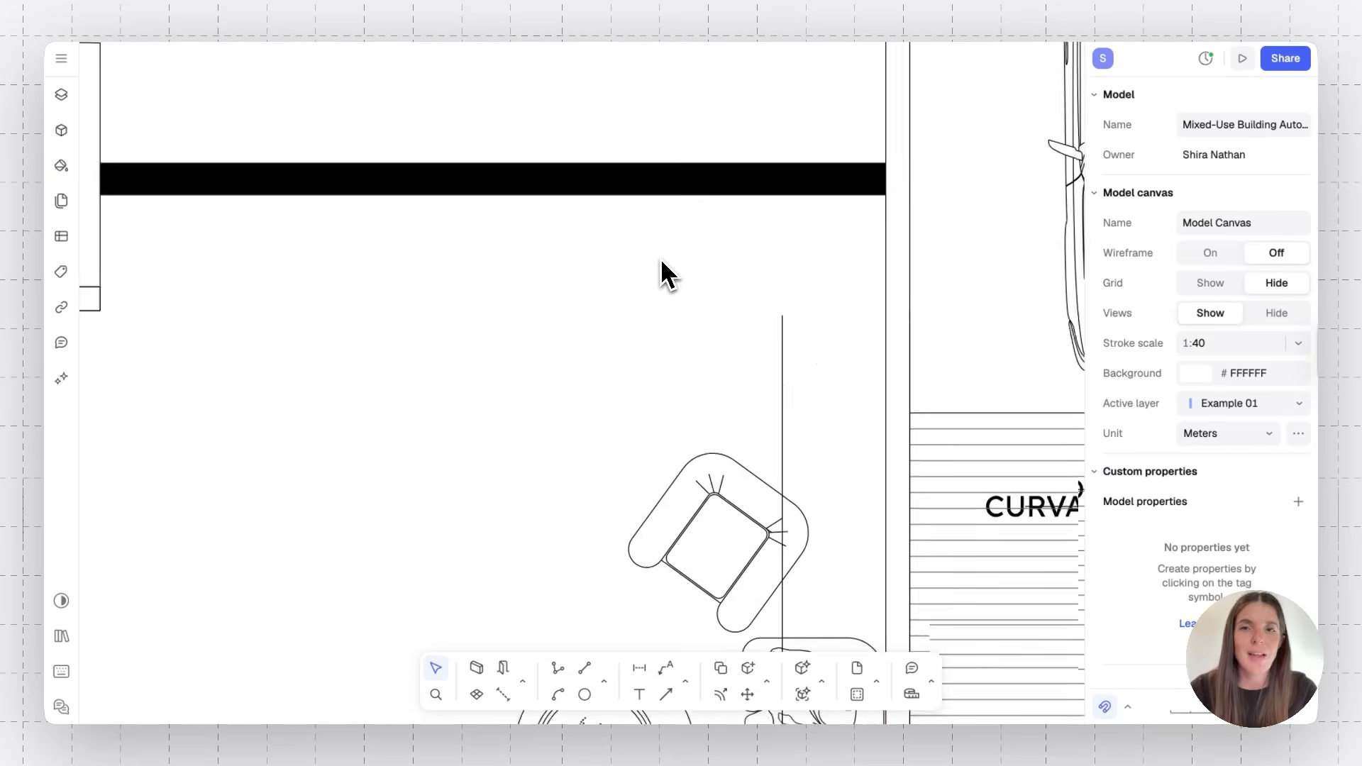
left_click(682, 150)
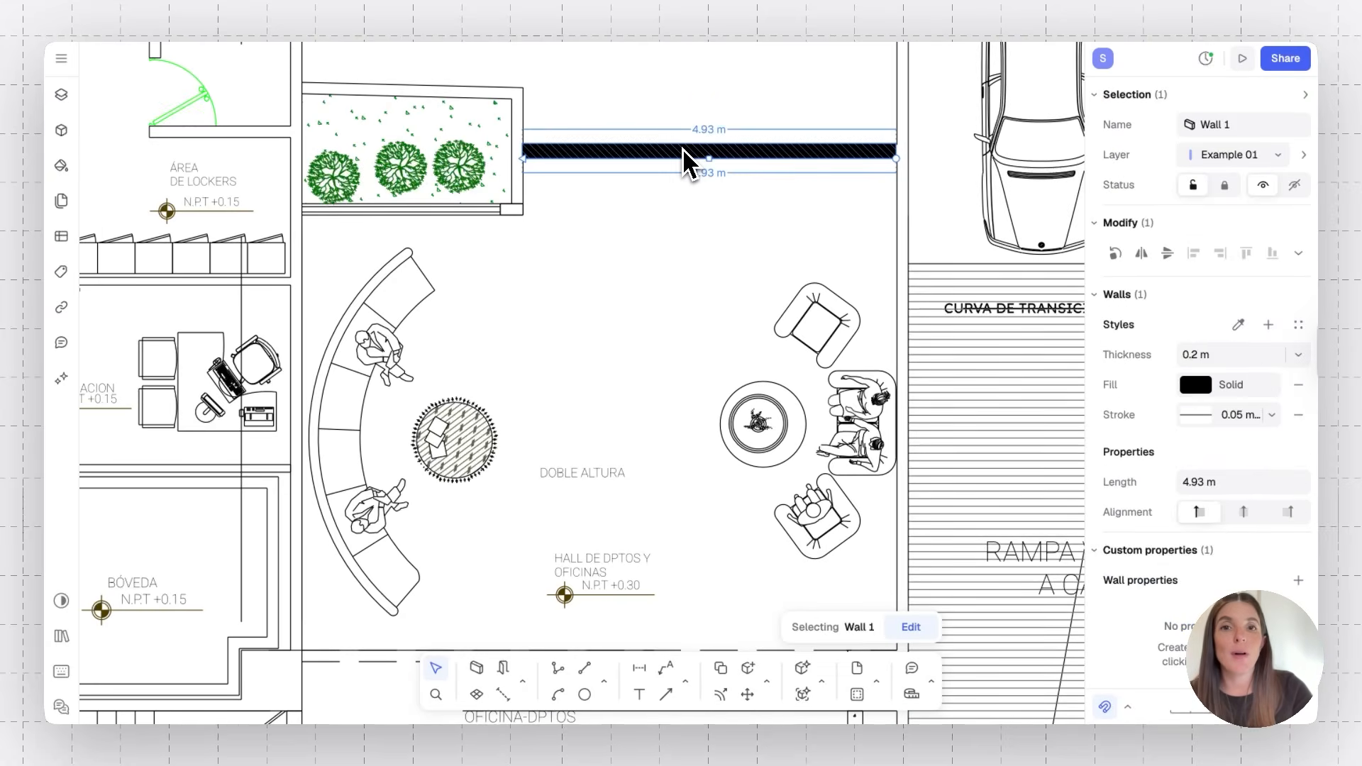
left_click(645, 263)
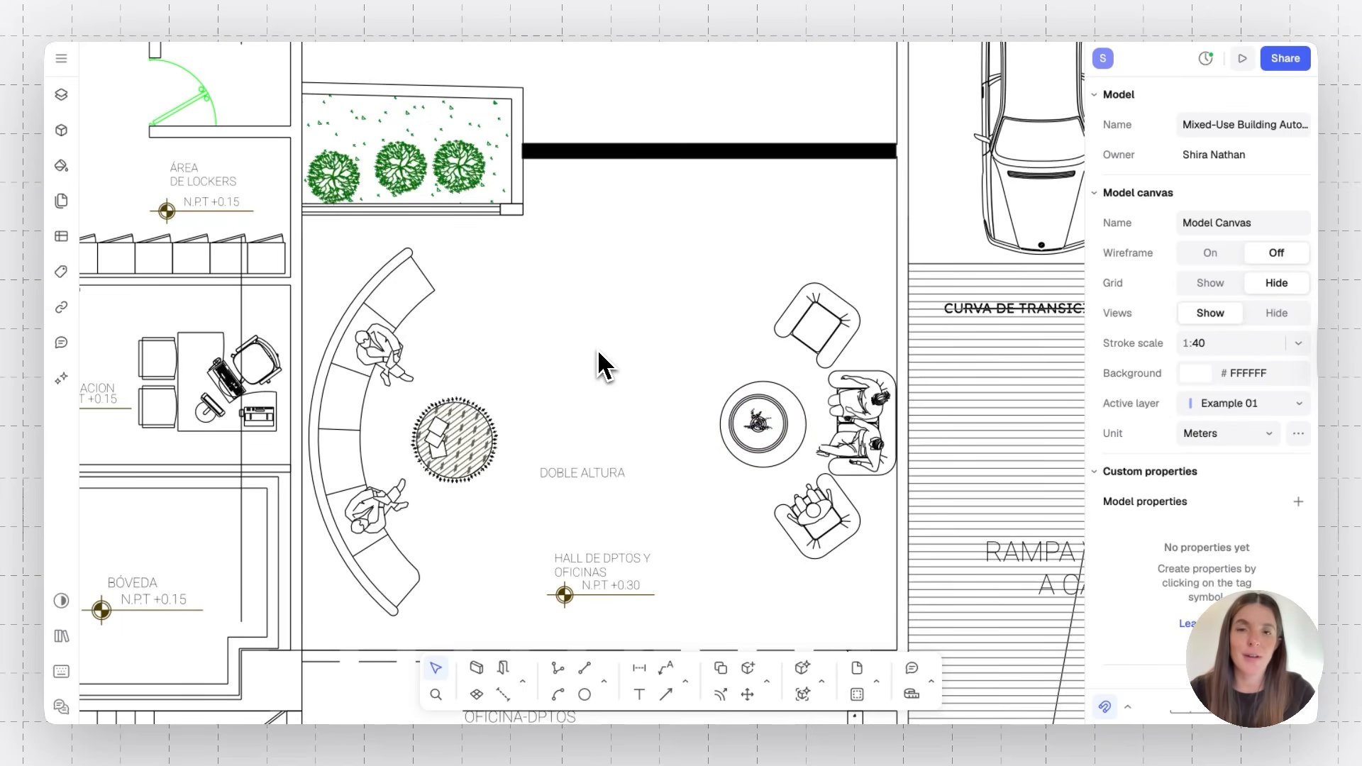
scroll(599, 351, "up", 10)
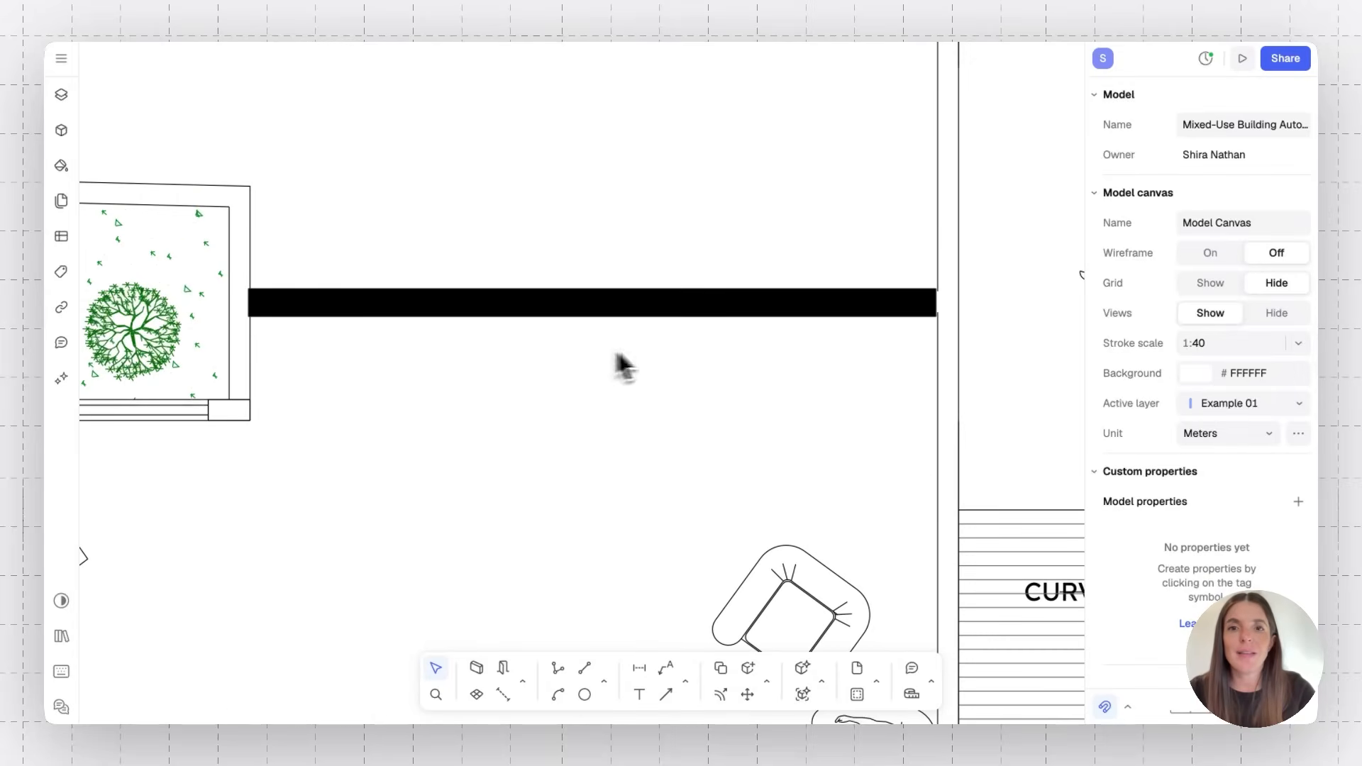
scroll(490, 462, "down", 5)
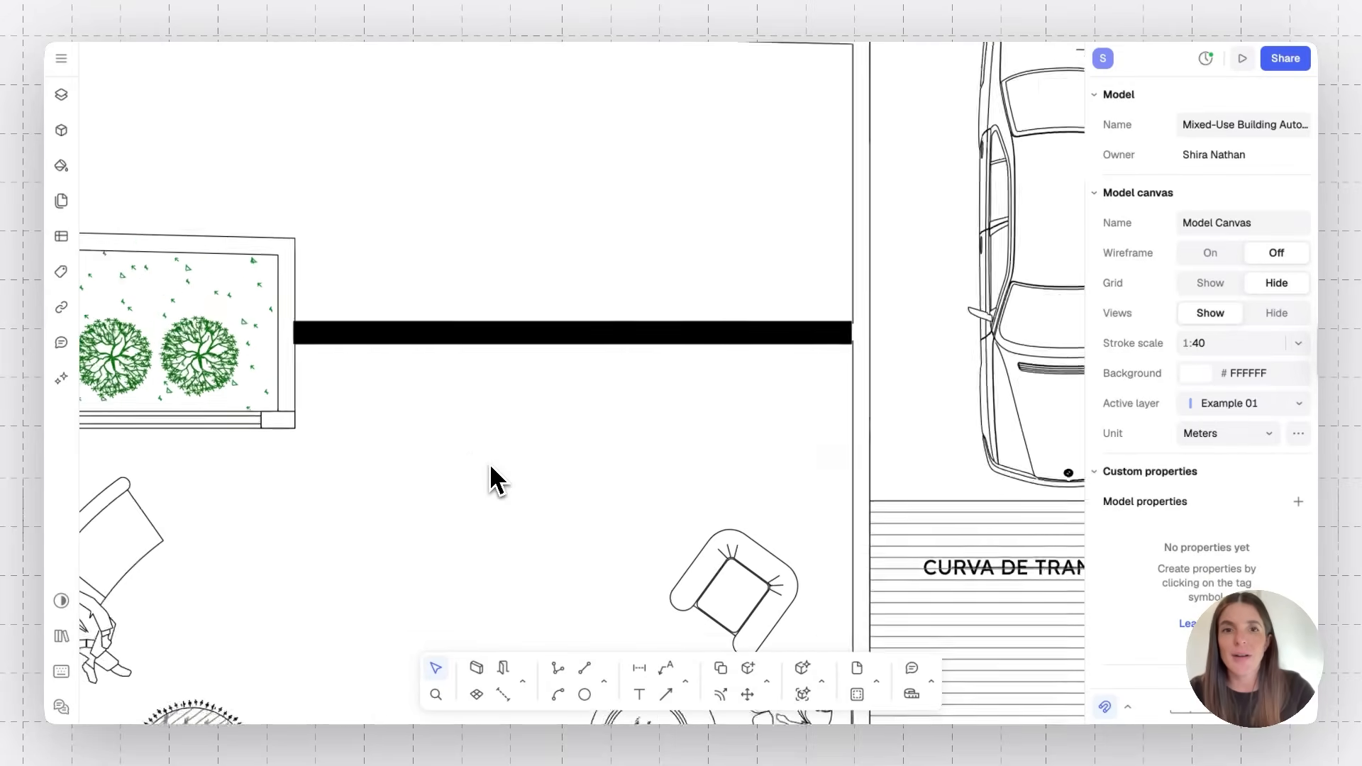
mouse_move(471, 374)
left_mouse_down()
mouse_move(474, 288)
mouse_move(462, 395)
mouse_move(481, 424)
mouse_move(462, 386)
mouse_move(474, 366)
left_mouse_up()
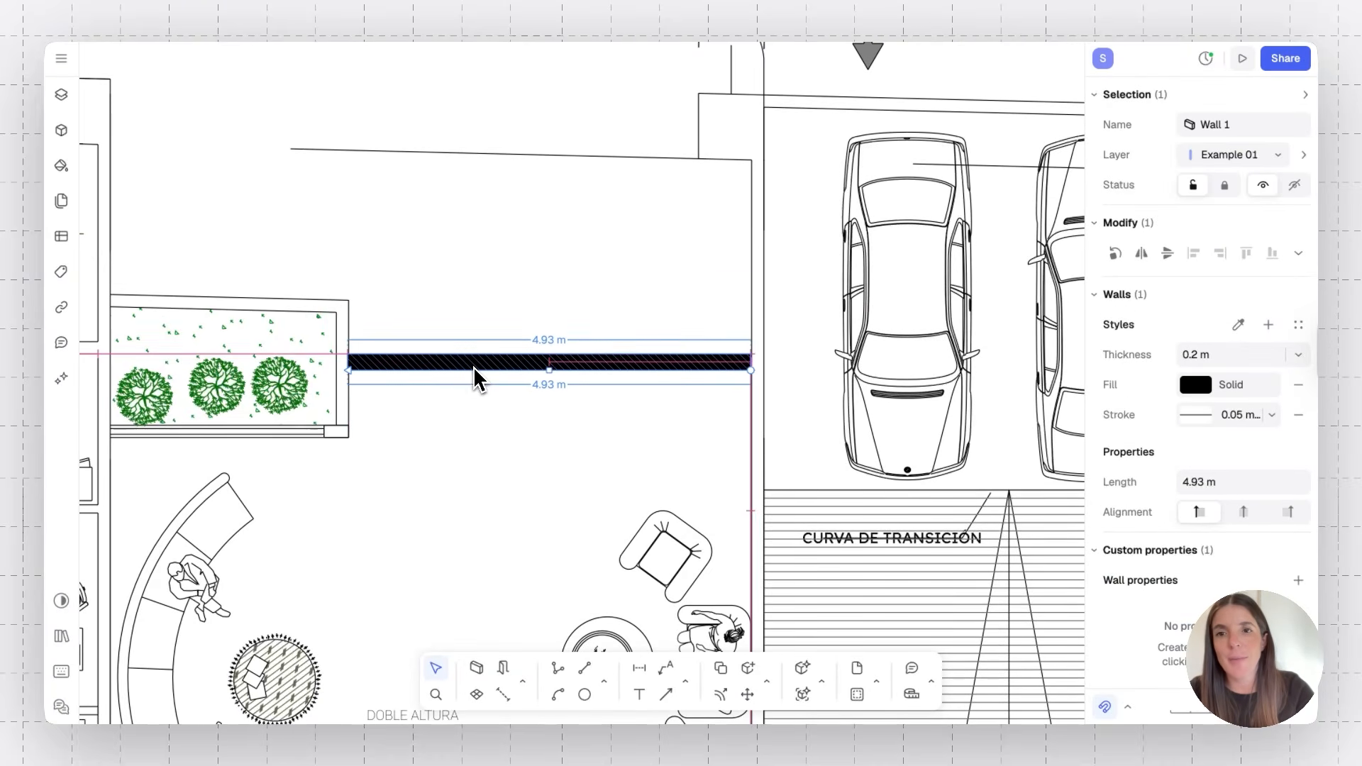
Edit the wall's path, nudging its left endpoint to sit against the planter's edge
double_click(352, 371)
left_click(372, 365)
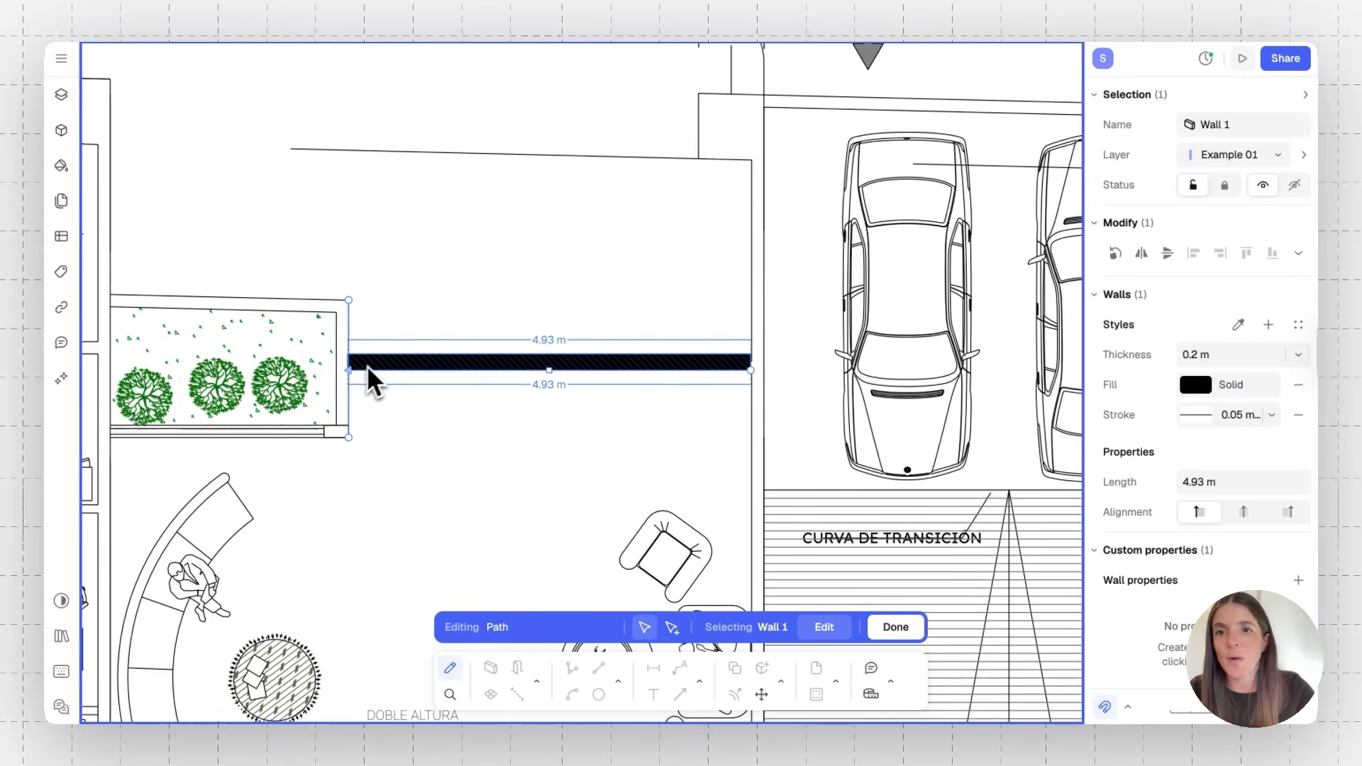
mouse_move(352, 383)
left_mouse_down()
mouse_move(505, 383)
mouse_move(383, 386)
mouse_move(440, 255)
mouse_move(404, 383)
mouse_move(405, 364)
mouse_move(380, 360)
mouse_move(355, 382)
left_mouse_up()
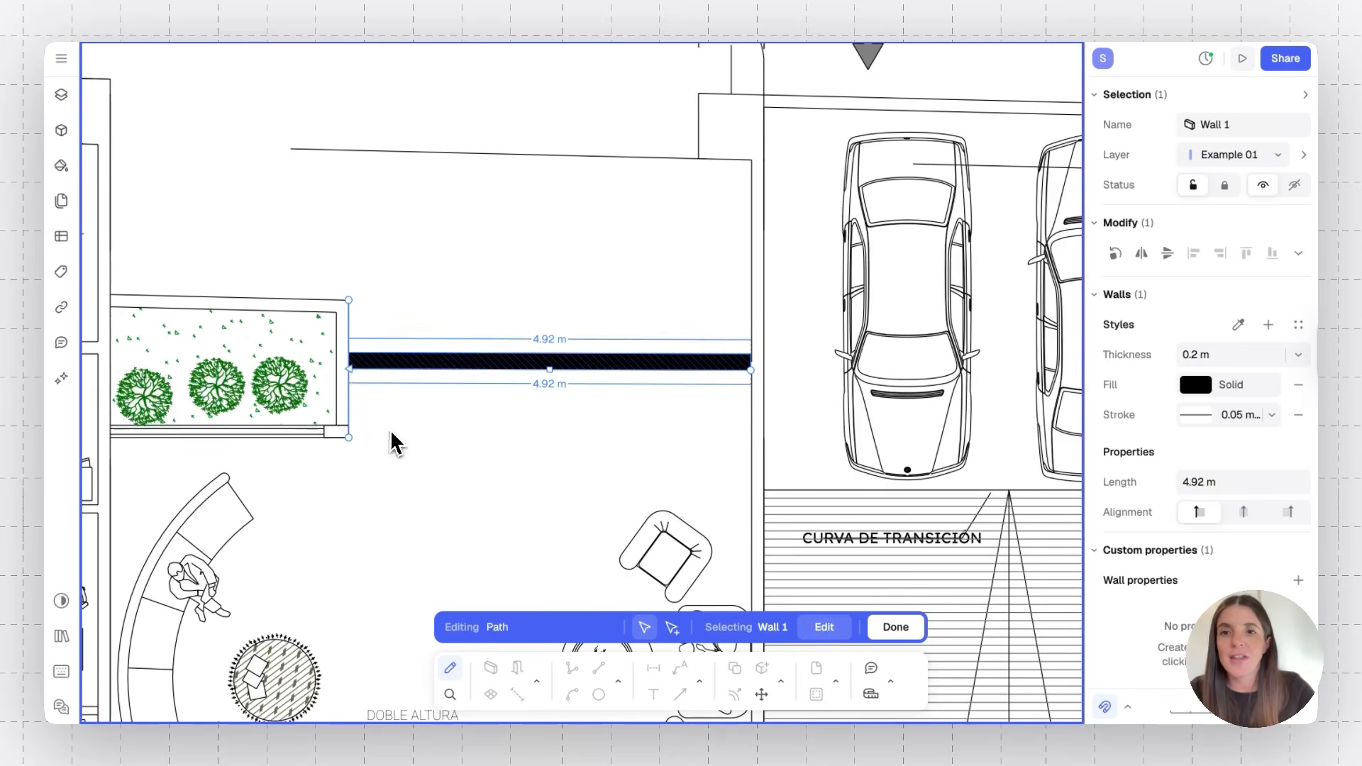
key("Escape")
key("Escape")
key("Escape")
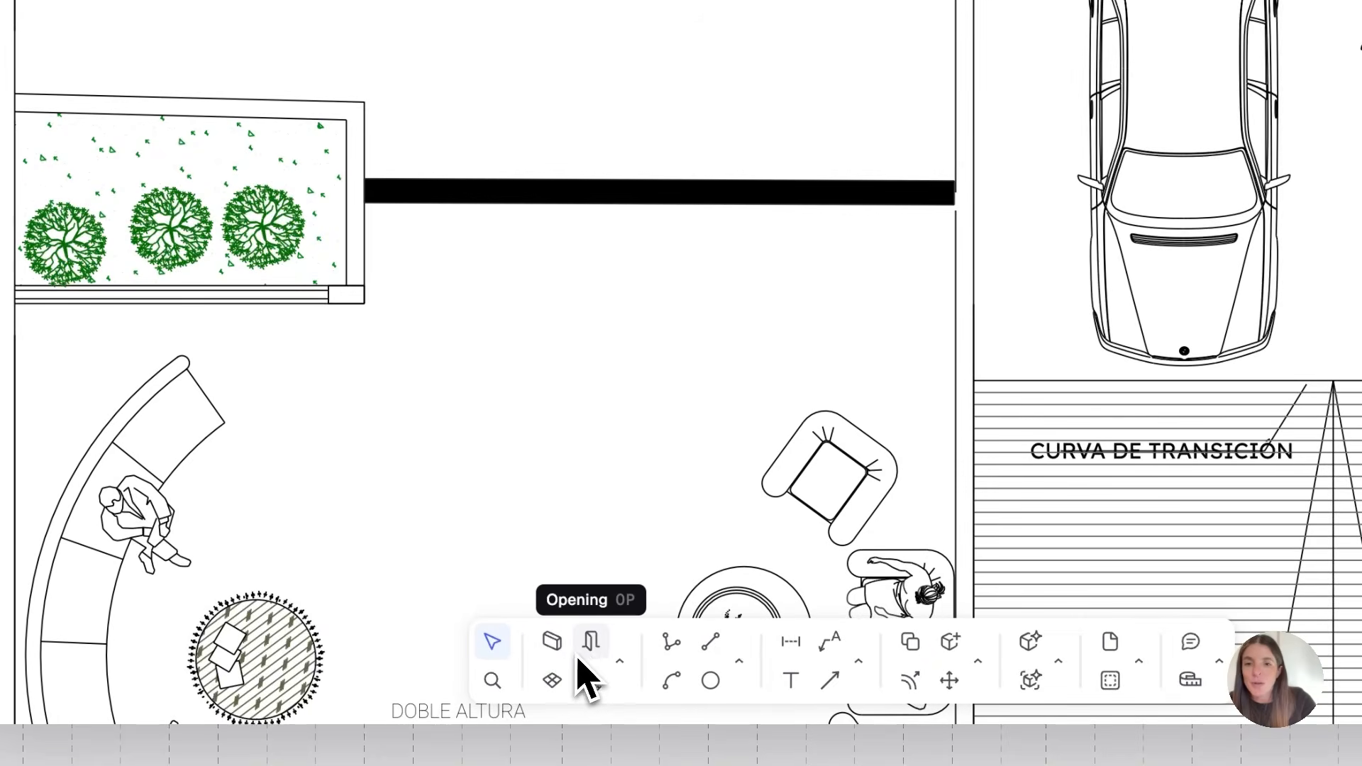
Insert a Door - EU France interior opening into the new wall, about 0.46 m from the planter
left_click(591, 642)
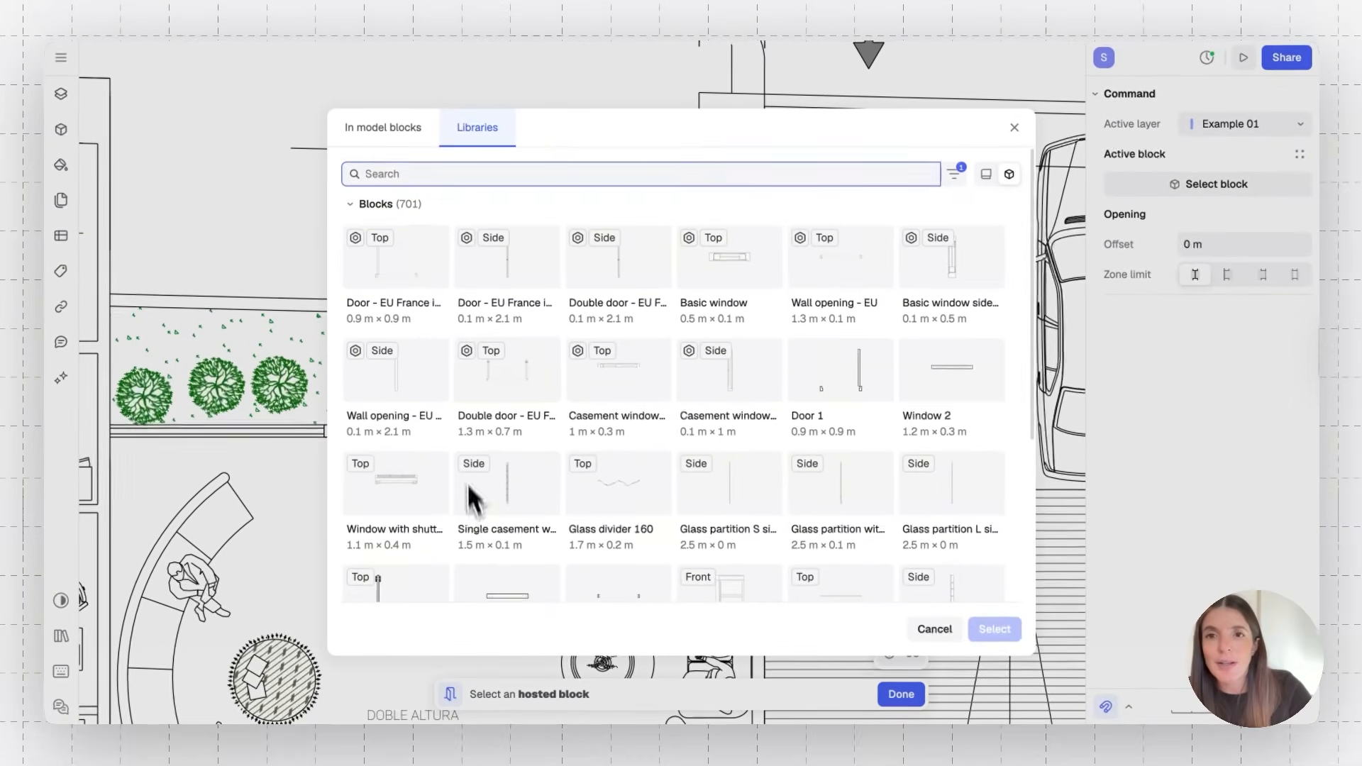
left_click(423, 282)
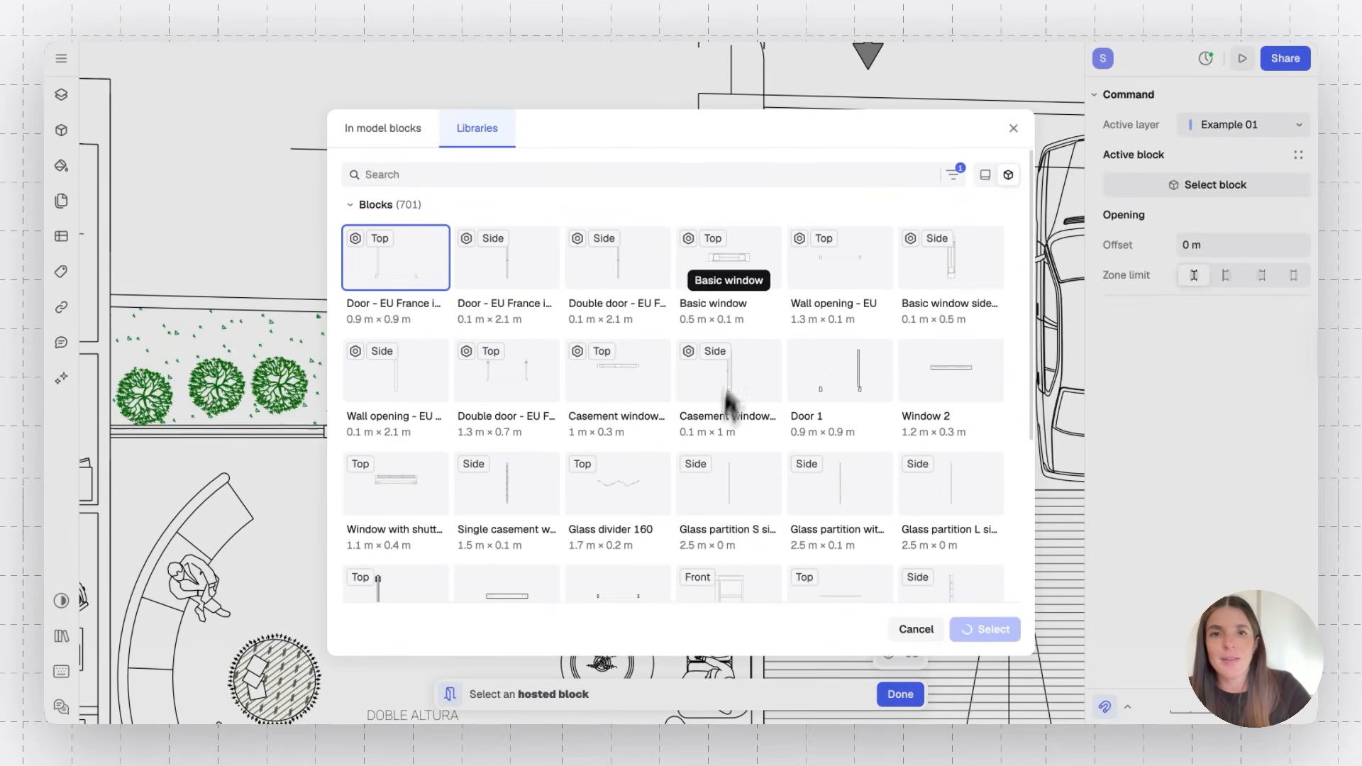
scroll(407, 362, "up", 10)
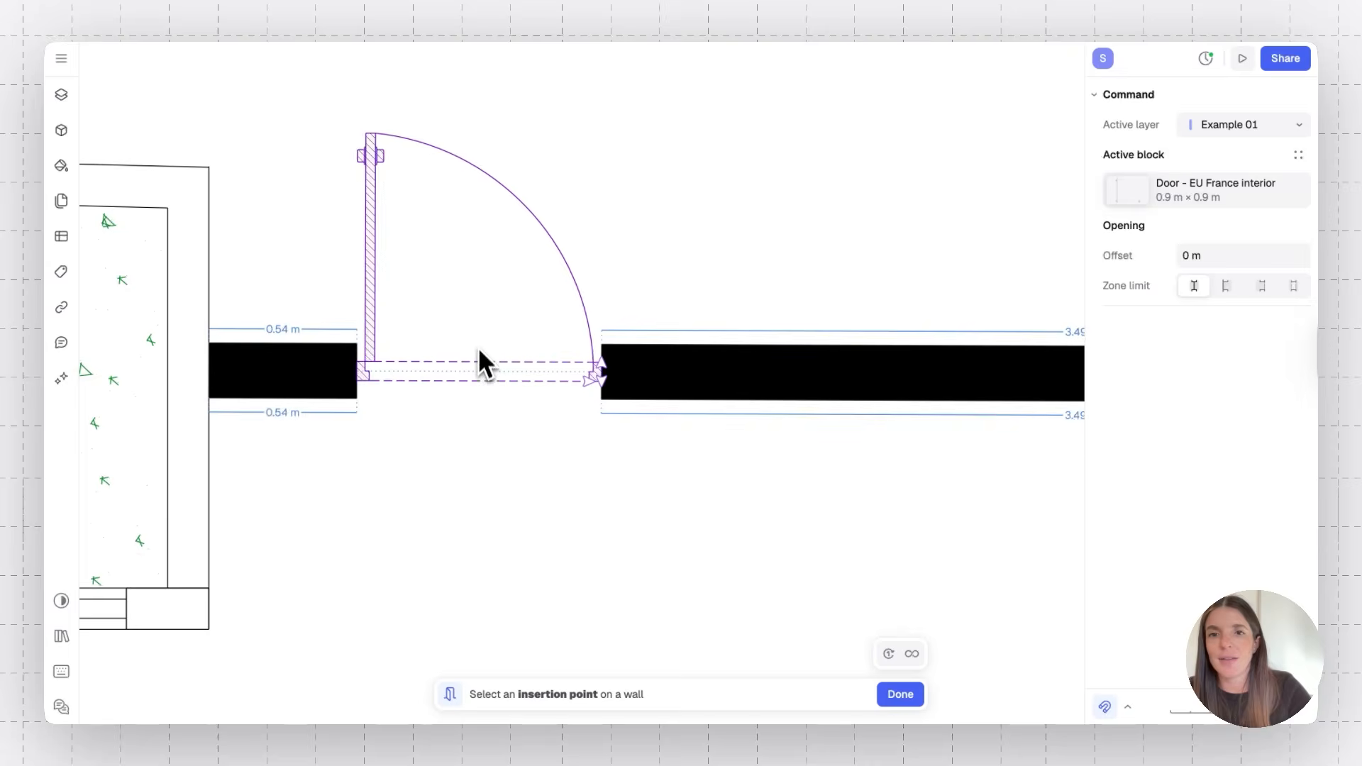
scroll(487, 236, "down", 5)
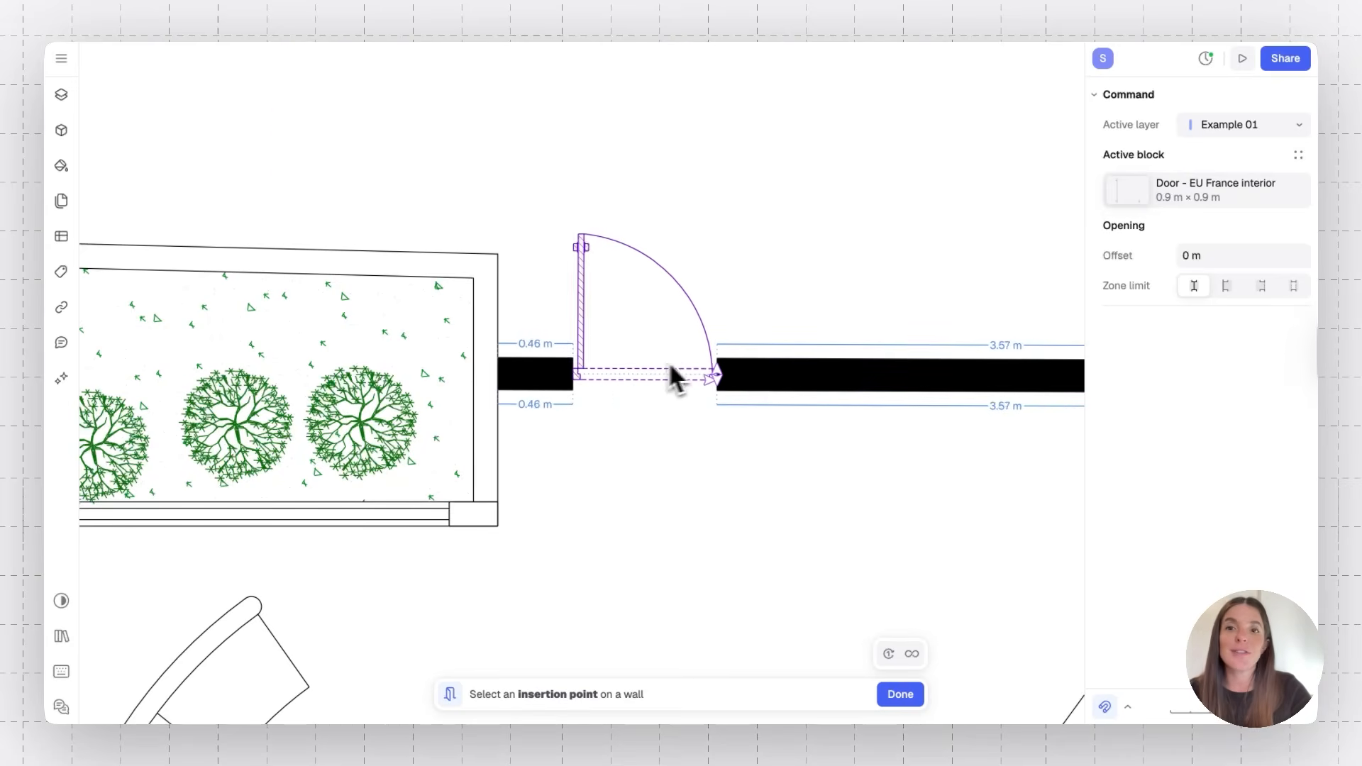
left_click(676, 364)
left_click(675, 364)
scroll(679, 365, "down", 5)
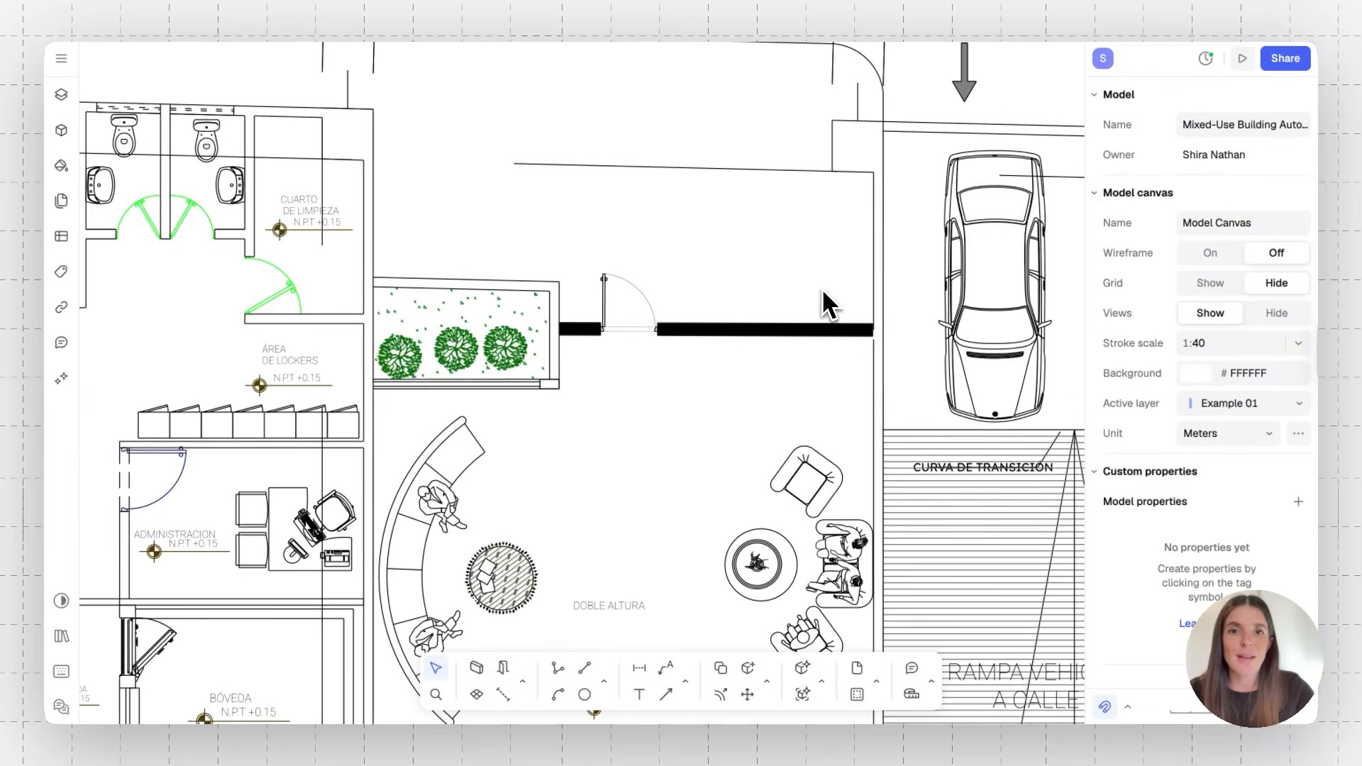
Draw a zone covering the lobby by tracing its corners, stepping around the planter's corner
scroll(671, 387, "down", 5)
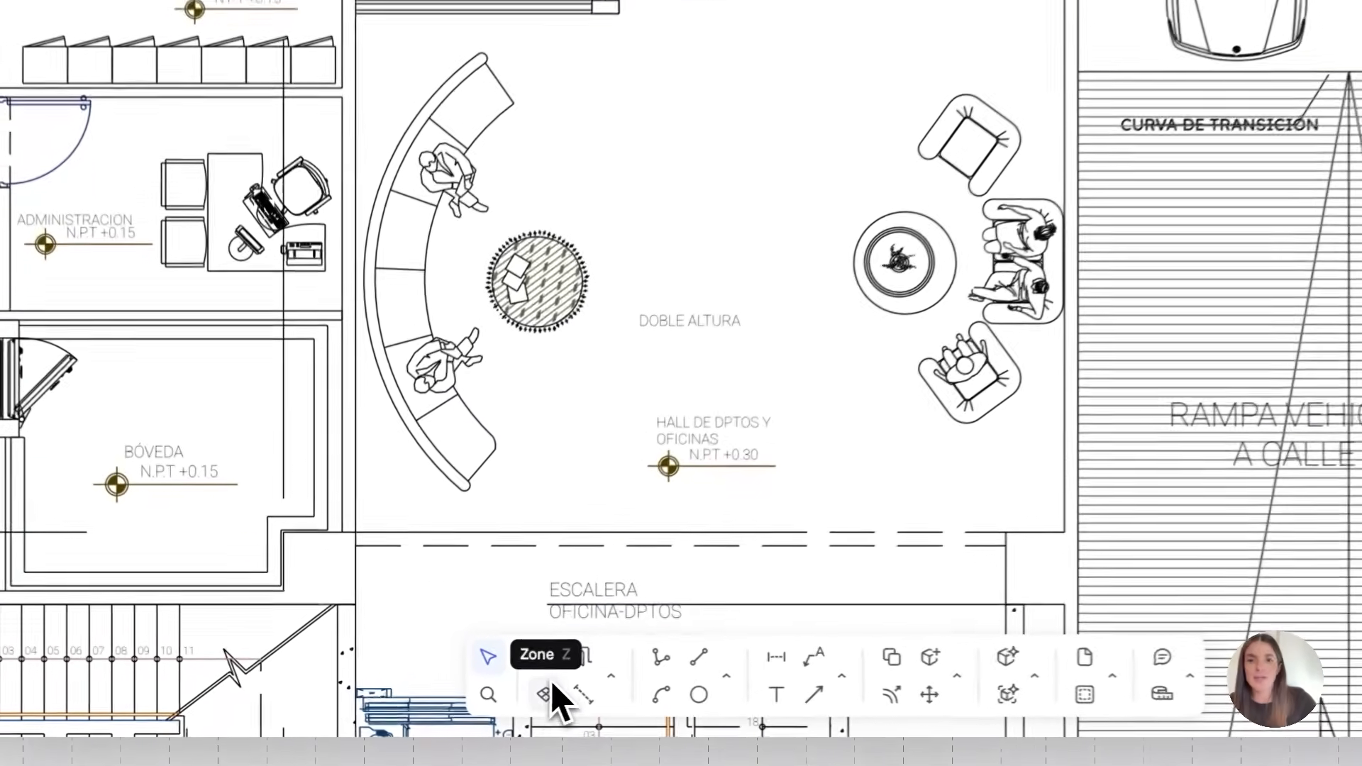
left_click(555, 694)
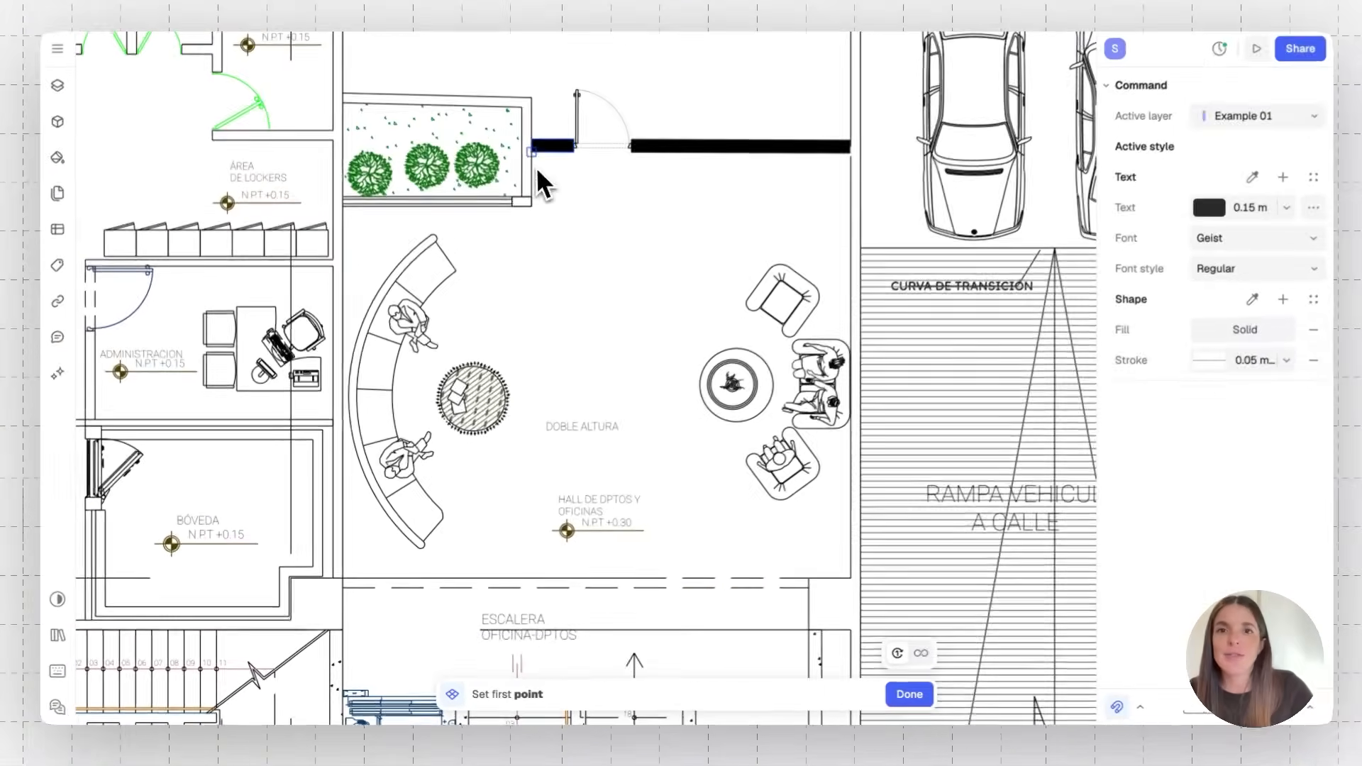
left_click(530, 162)
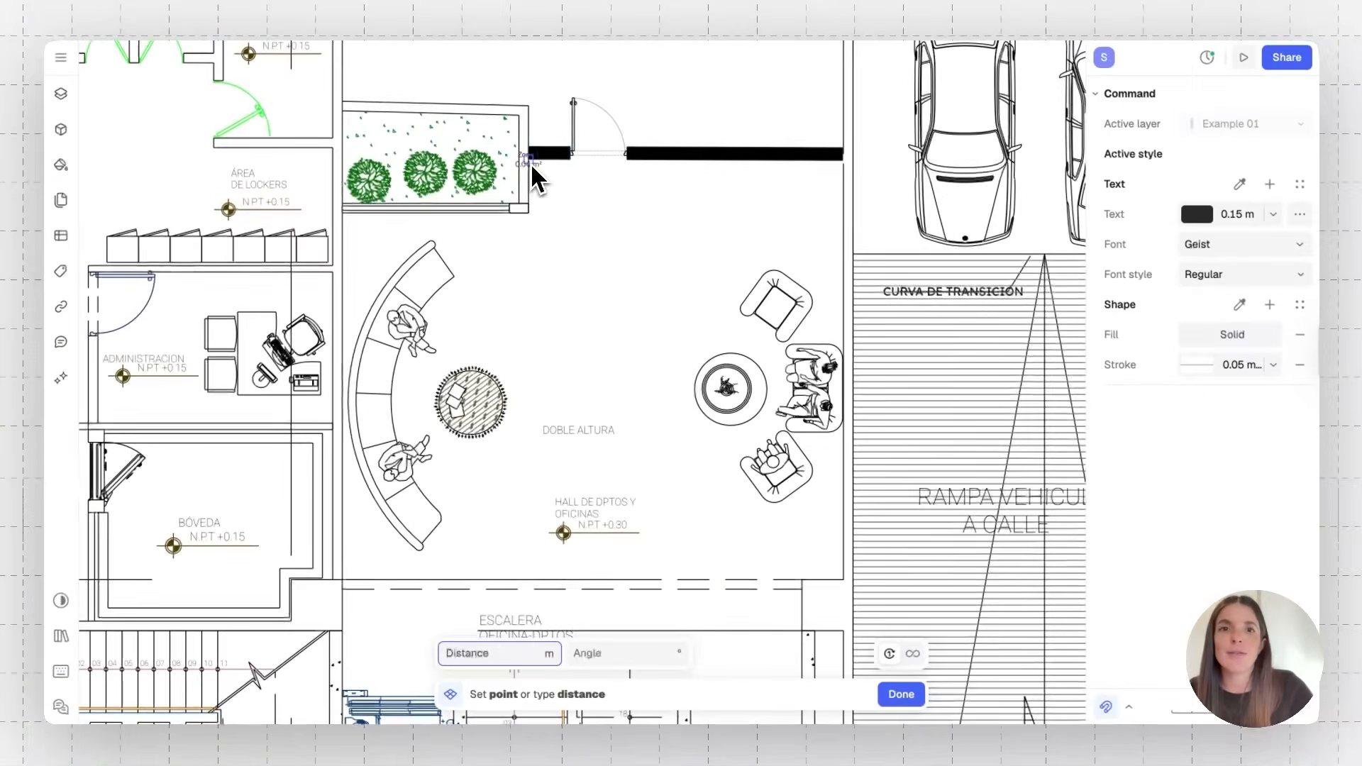
left_click(841, 155)
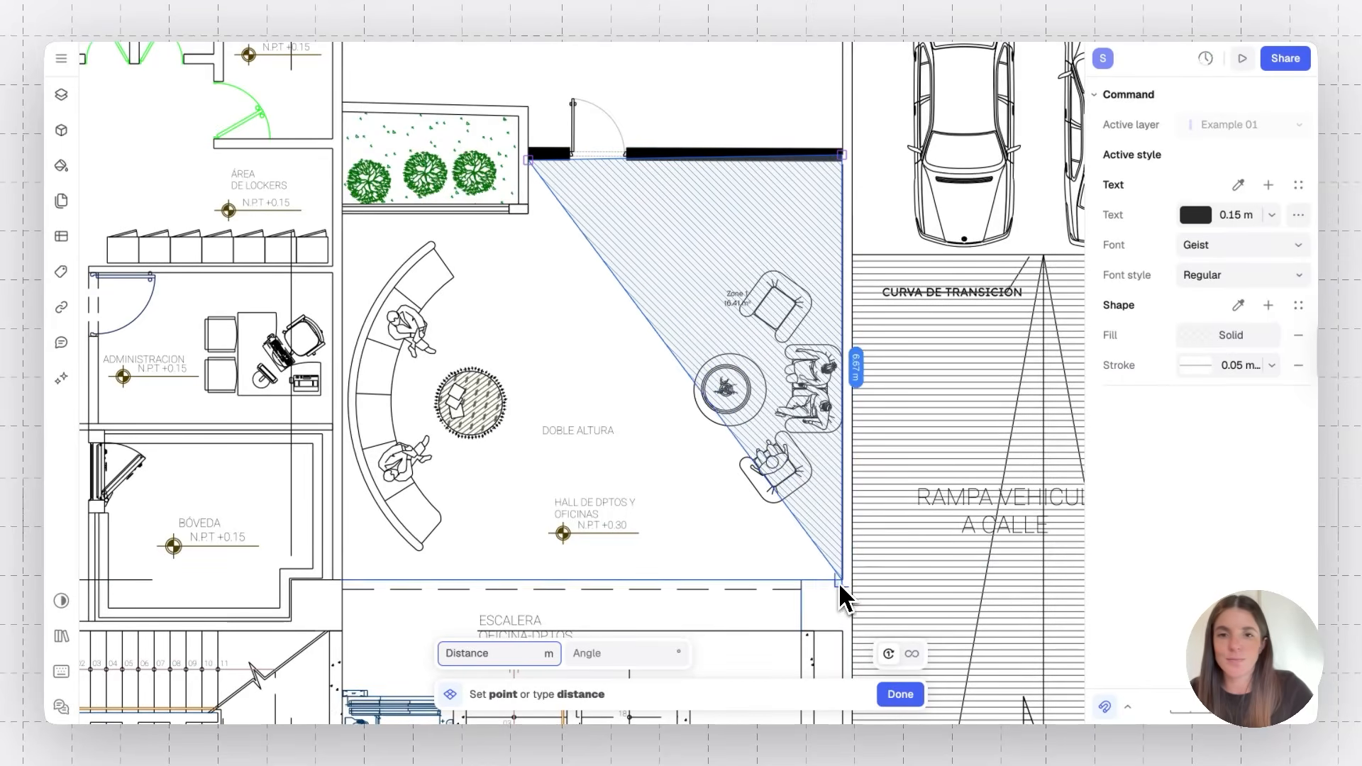
left_click(839, 580)
left_click(347, 580)
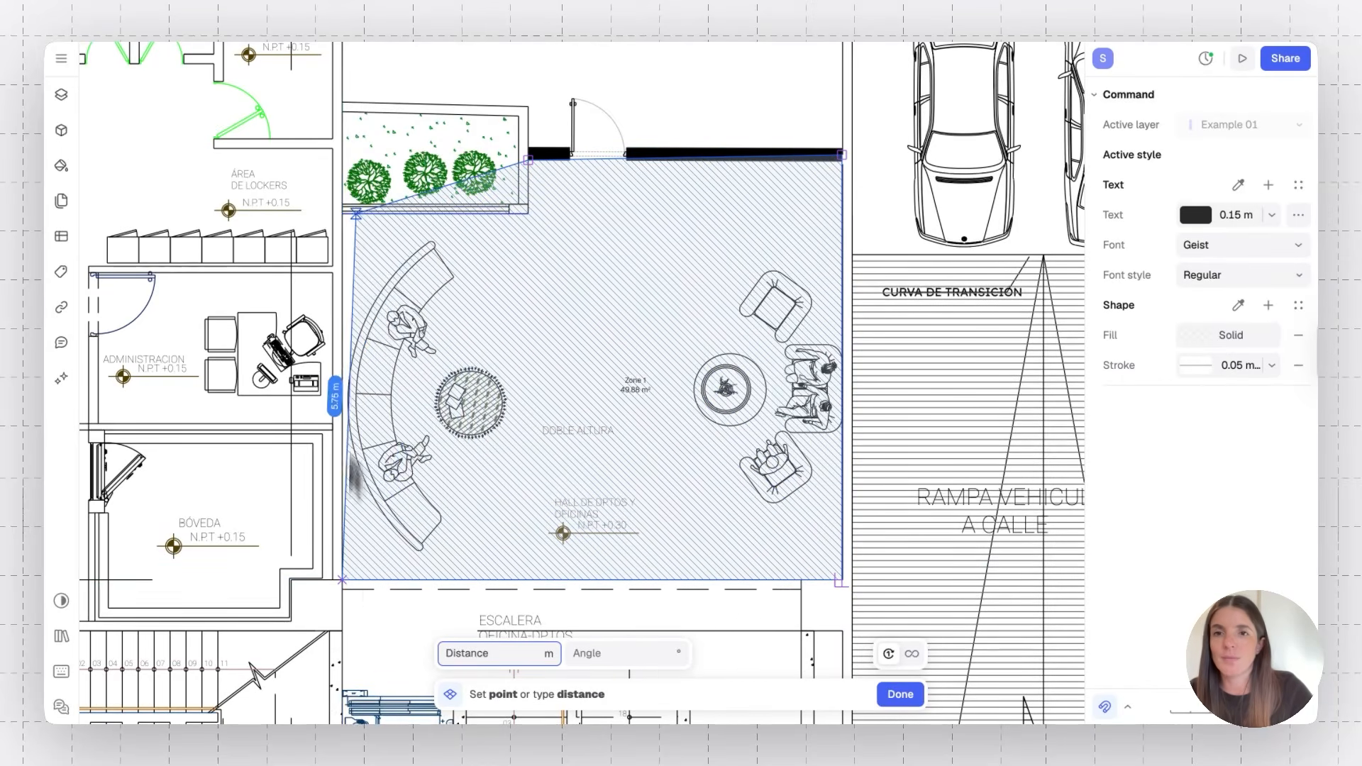
left_click(343, 215)
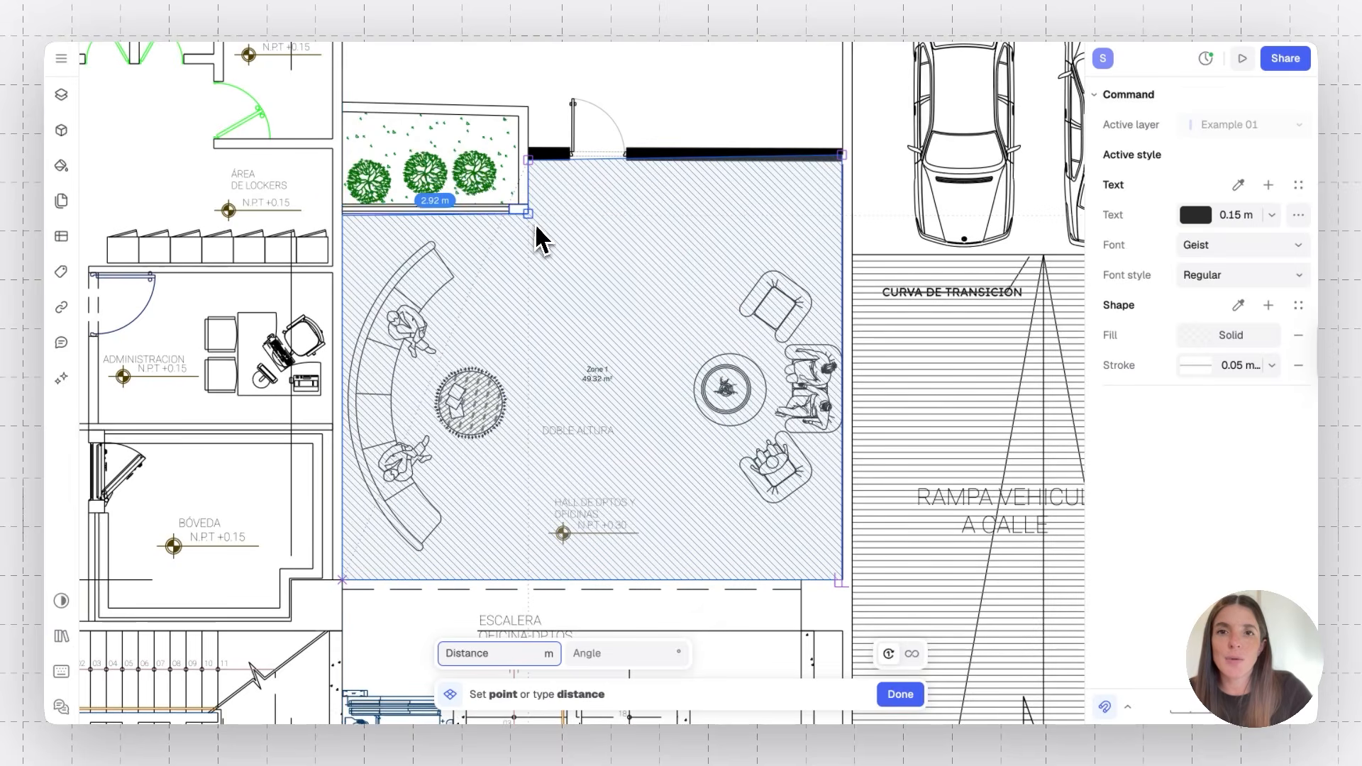
left_click(528, 159)
scroll(532, 323, "up", 5)
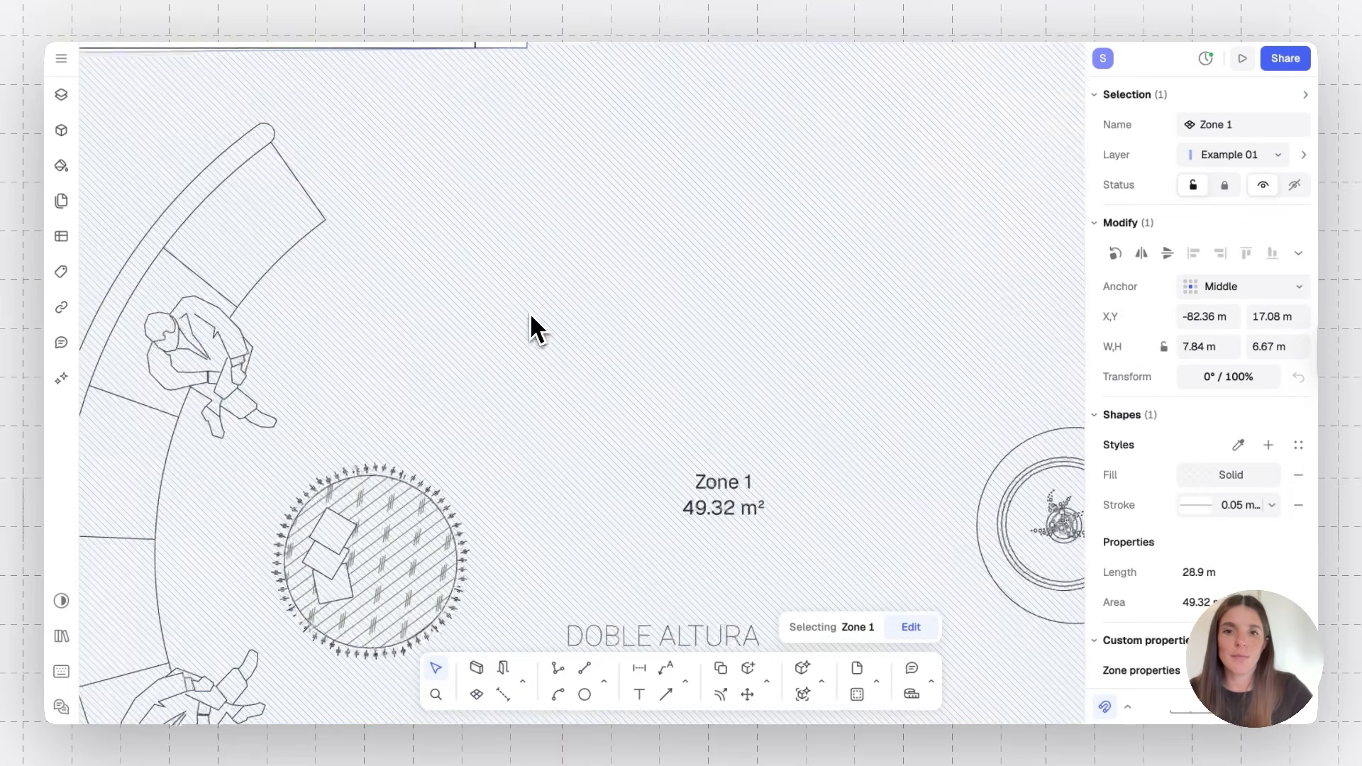
scroll(646, 418, "up", 3)
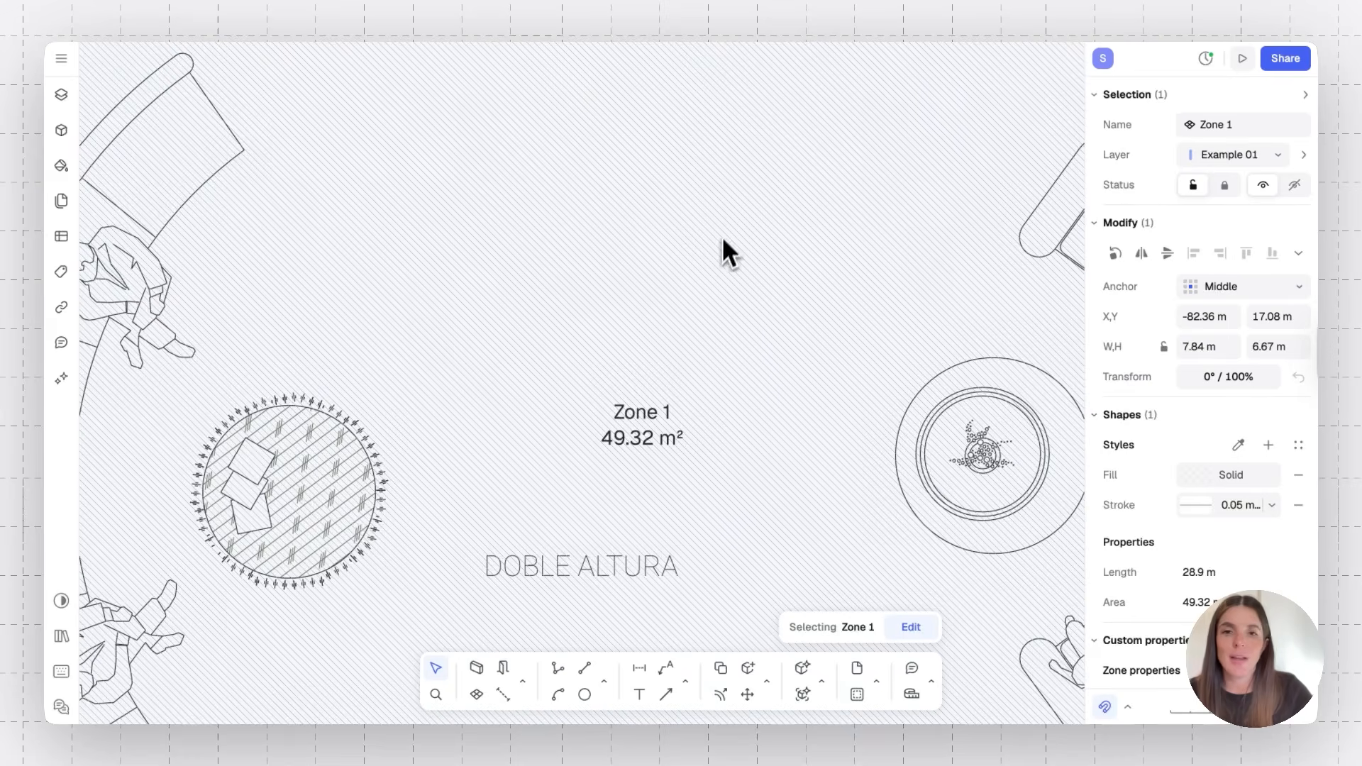
Draw a chain of 0.2 m walls around the lobby: down its right side, across the bottom, up the left side and around the planter's corner
key("Escape")
scroll(730, 206, "down", 5)
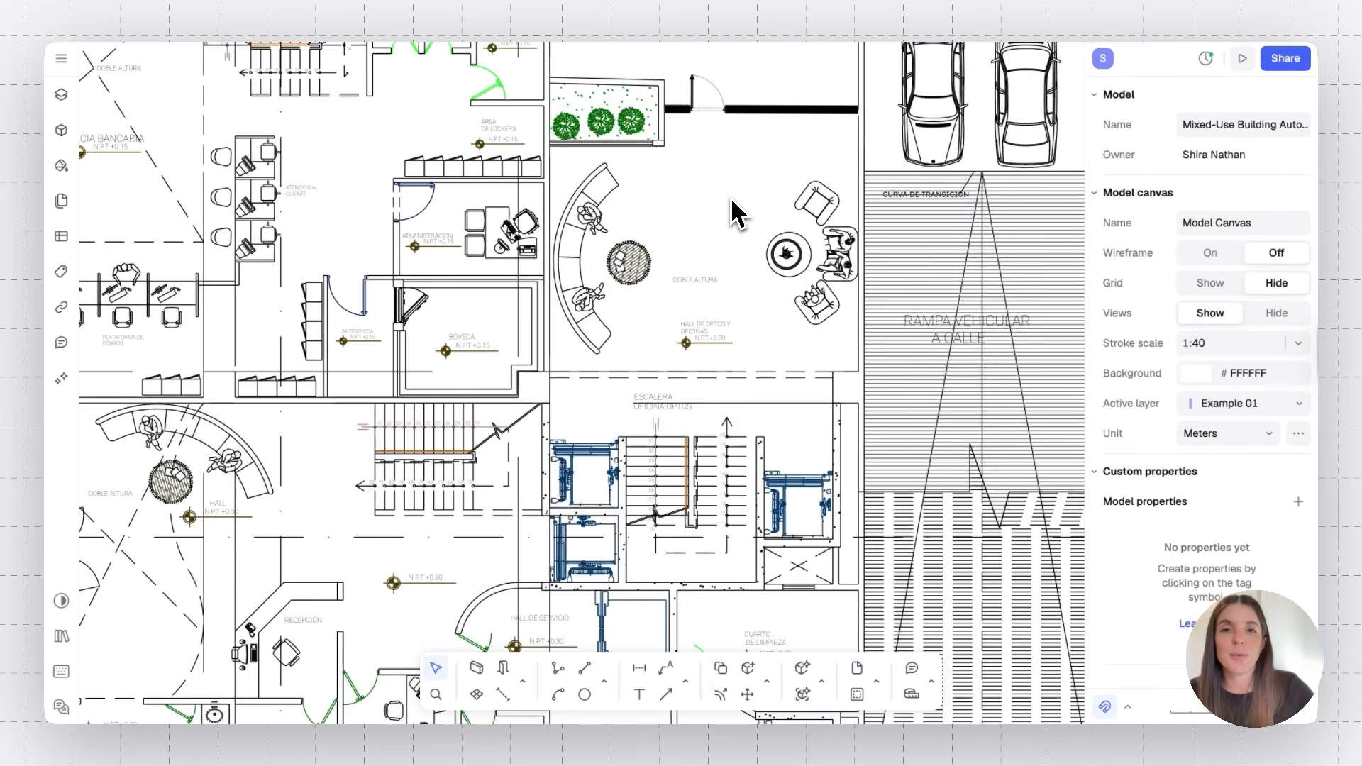
scroll(726, 200, "up", 5)
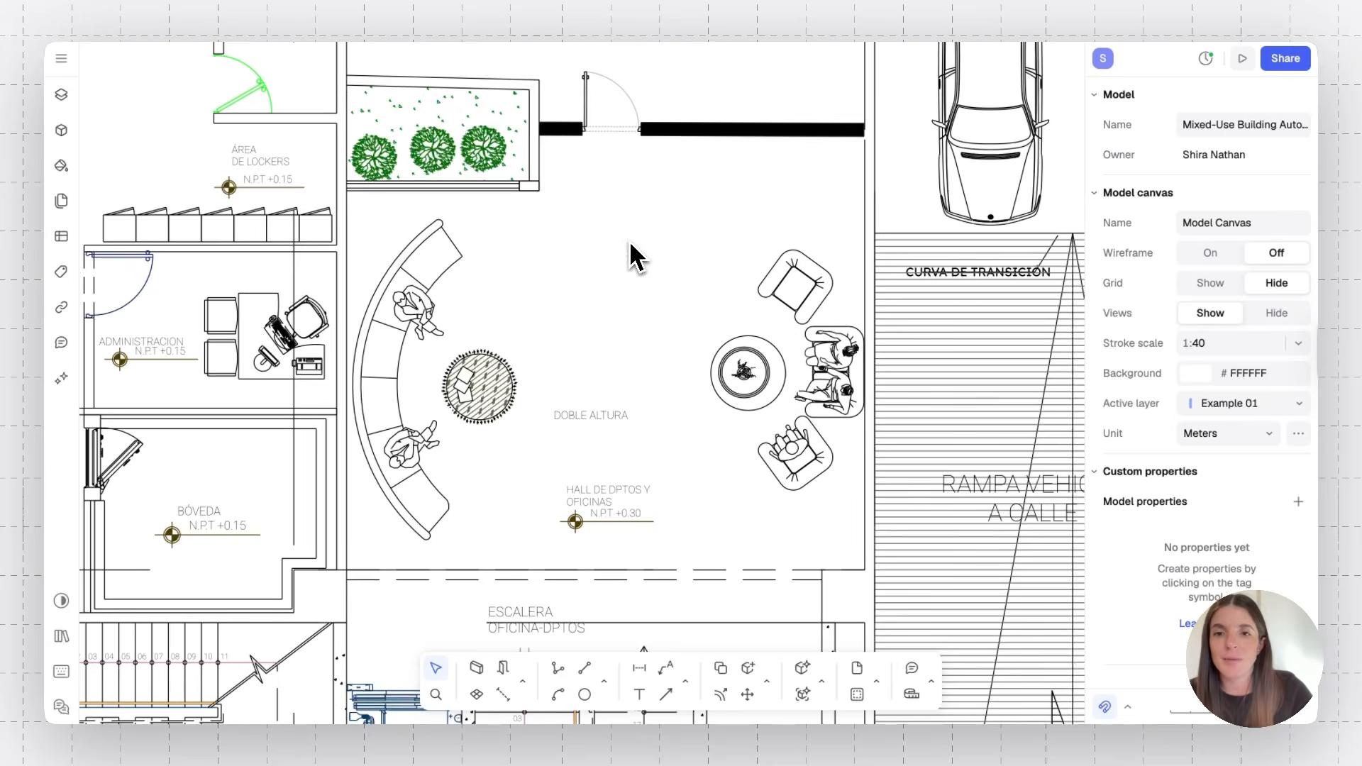
left_click(476, 668)
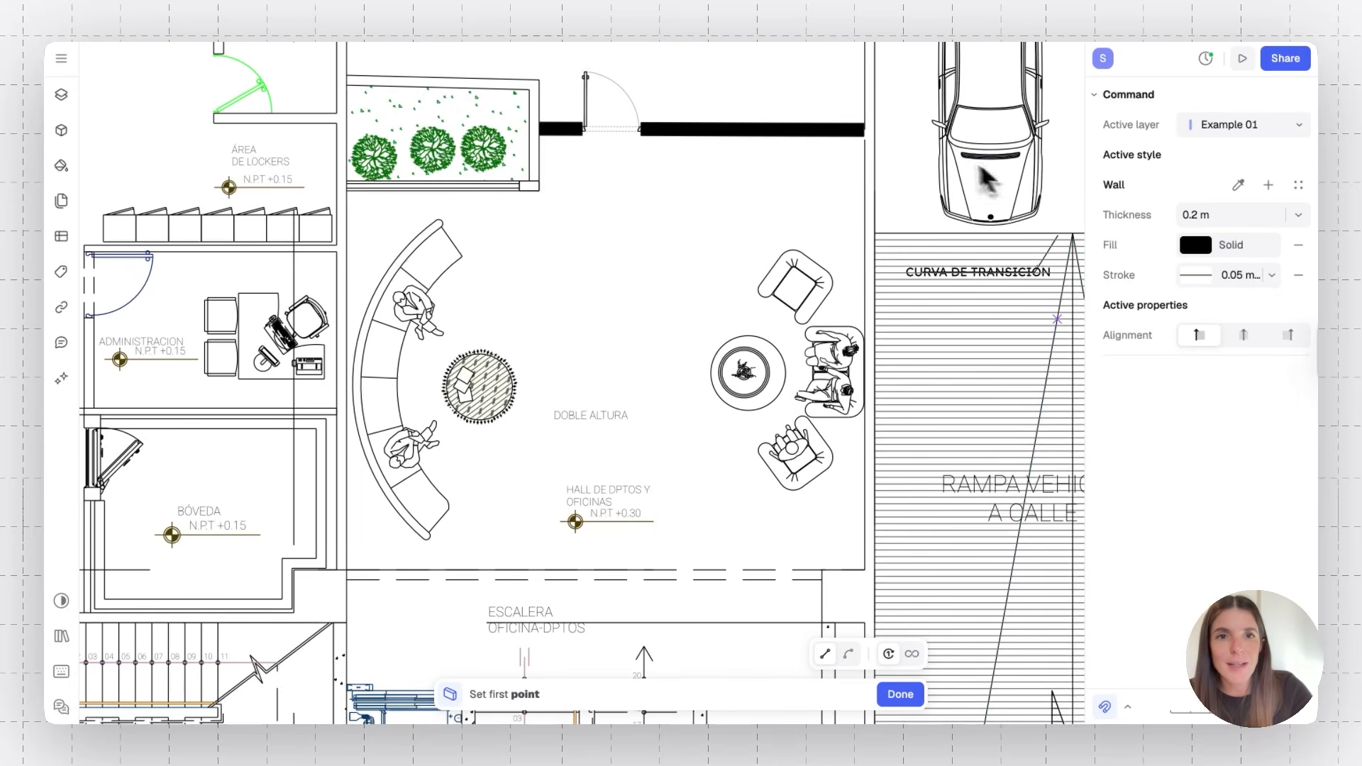
left_click(867, 130)
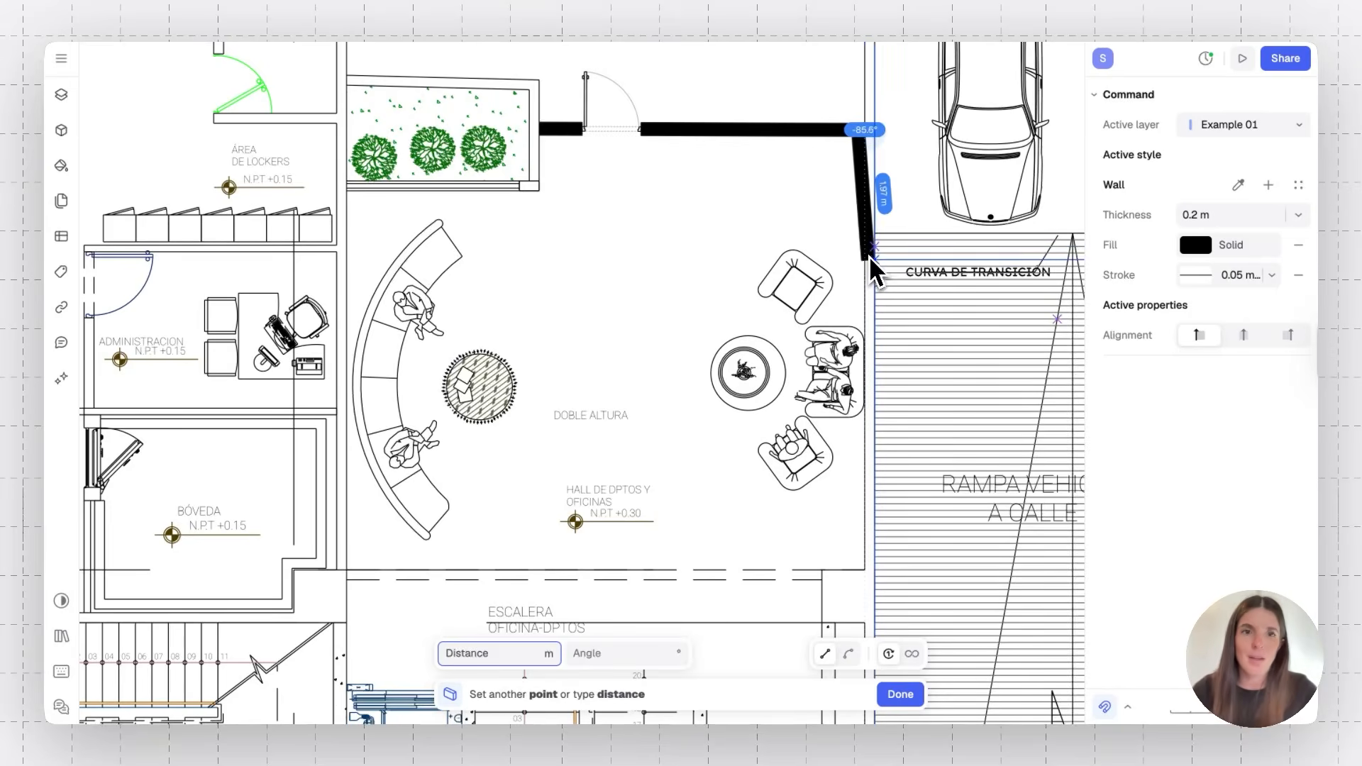
key("Tab")
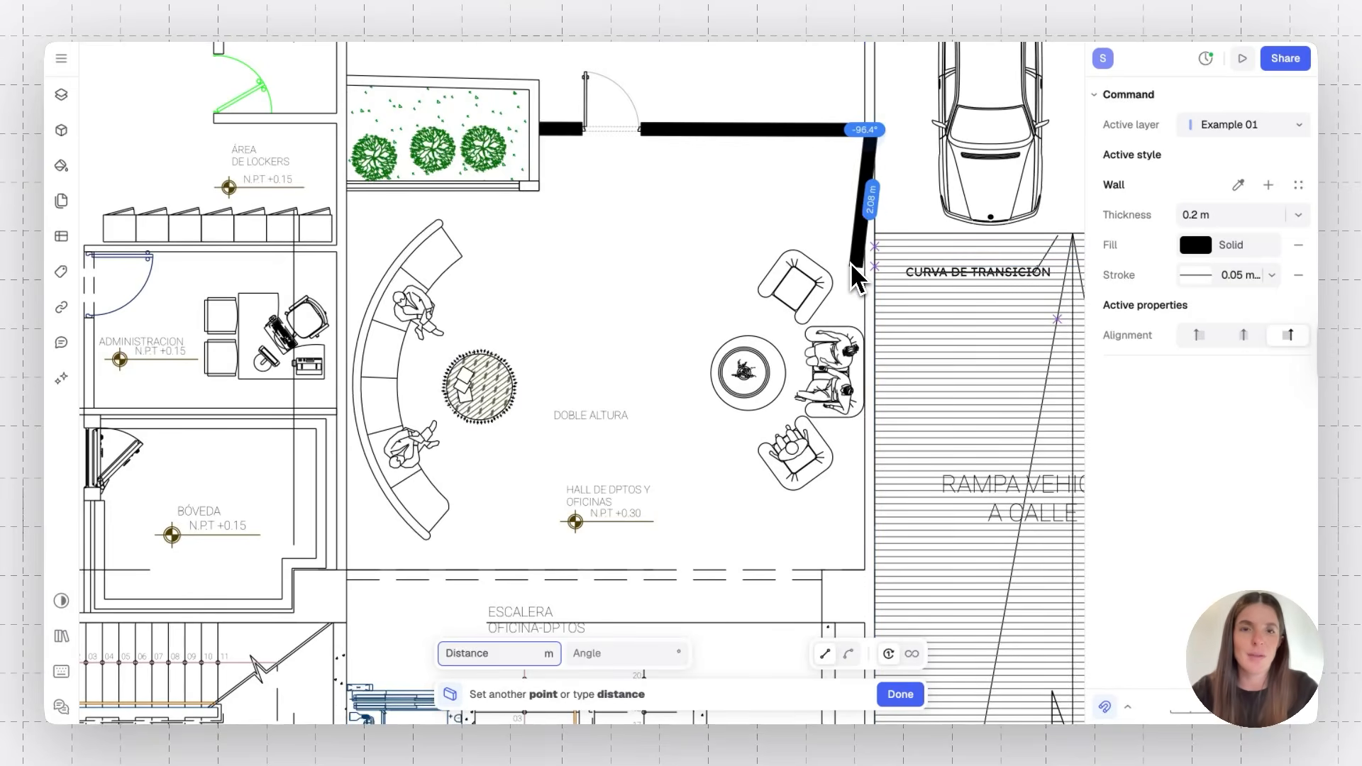
left_click(867, 570)
left_click(355, 577)
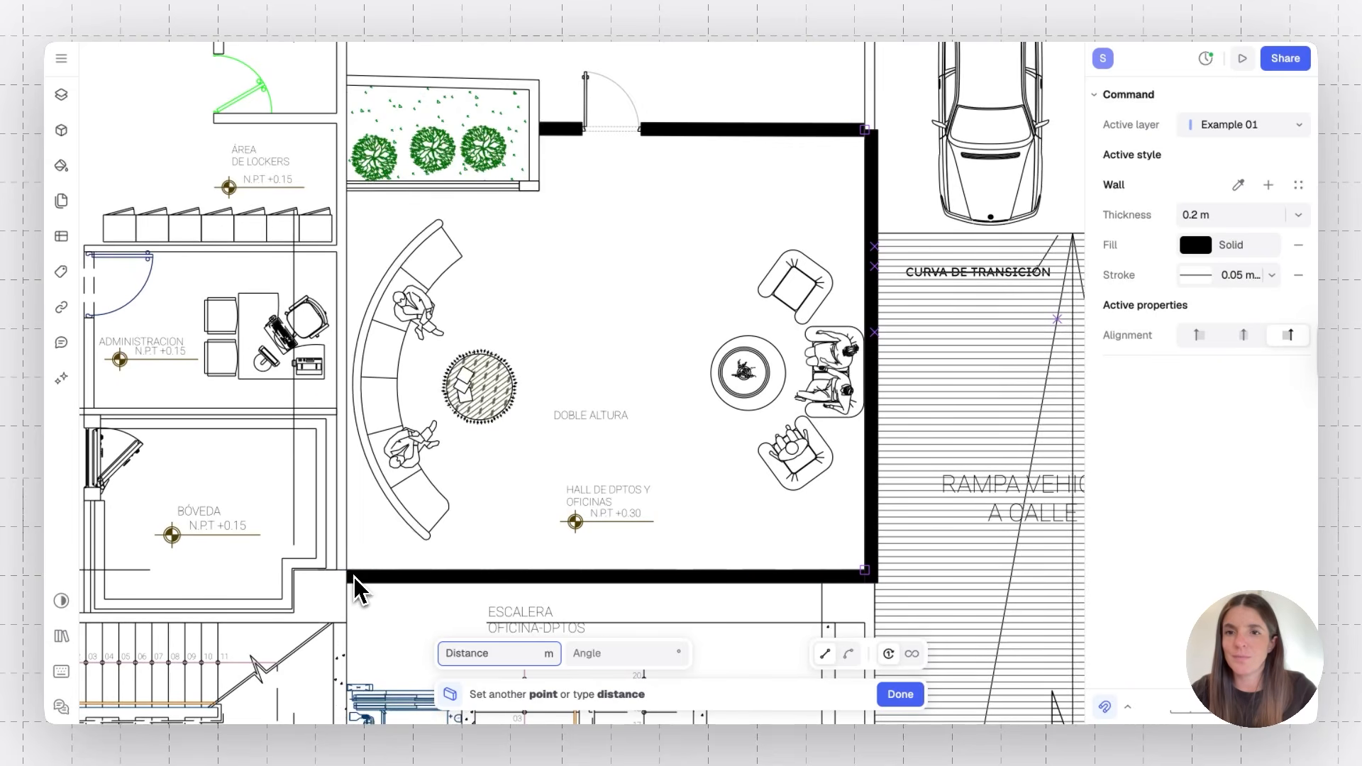
left_click(339, 187)
left_click(543, 198)
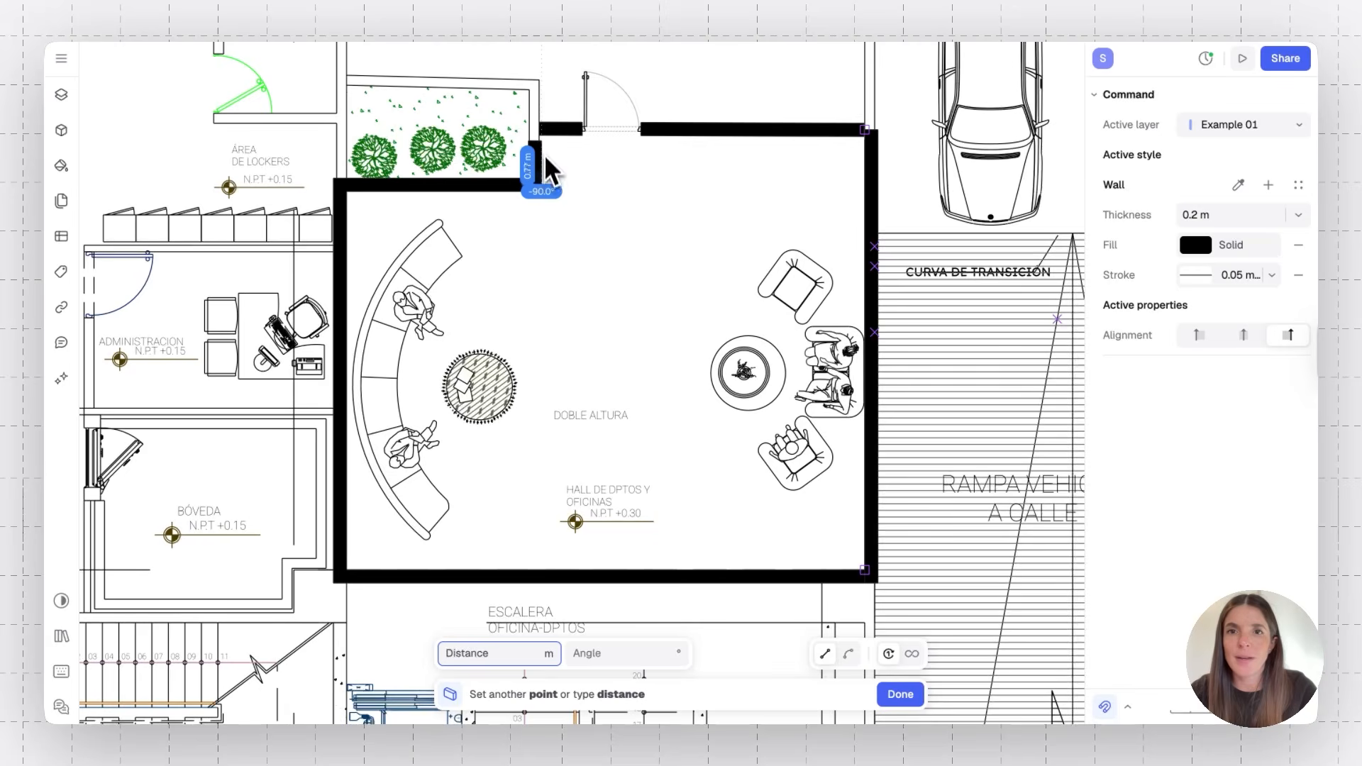
left_click(539, 122)
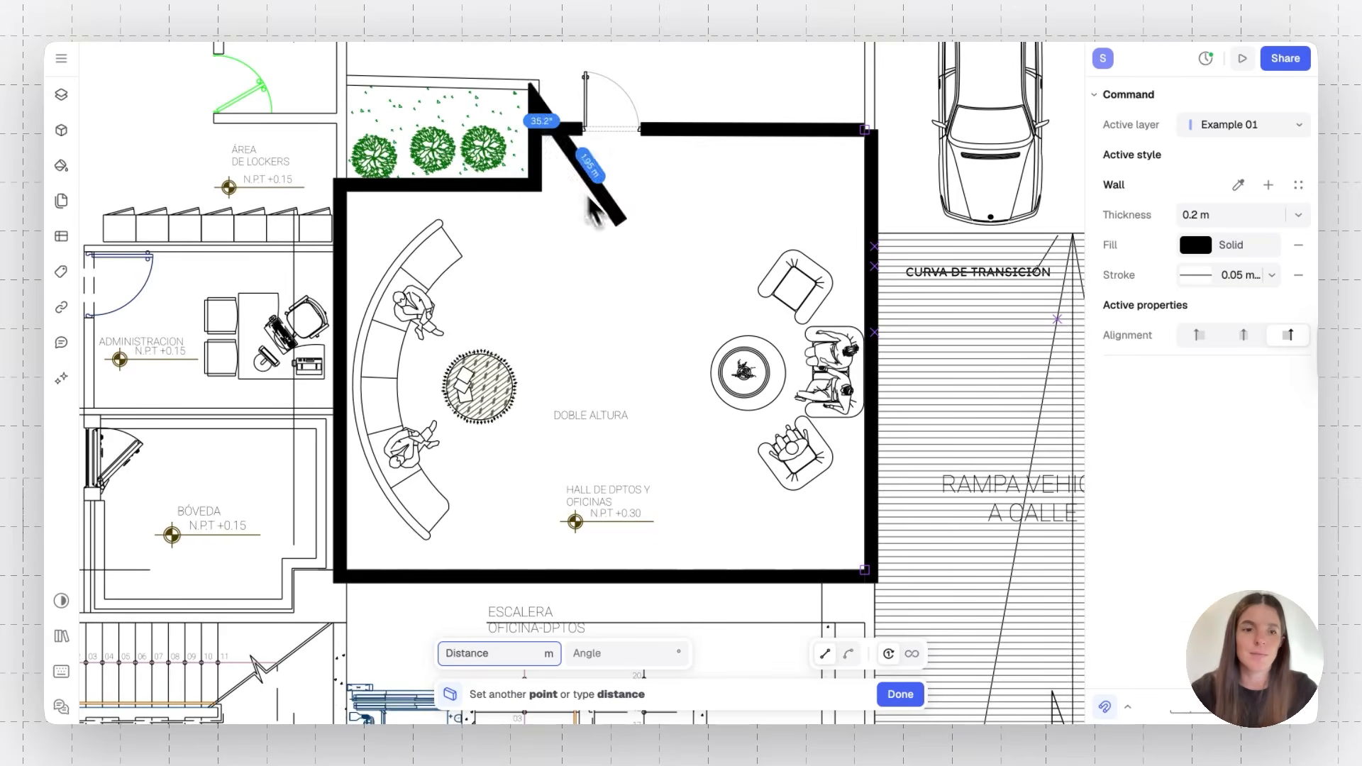
key("Escape")
Create a zone filling the walled lobby by picking a point inside it
left_click(868, 139)
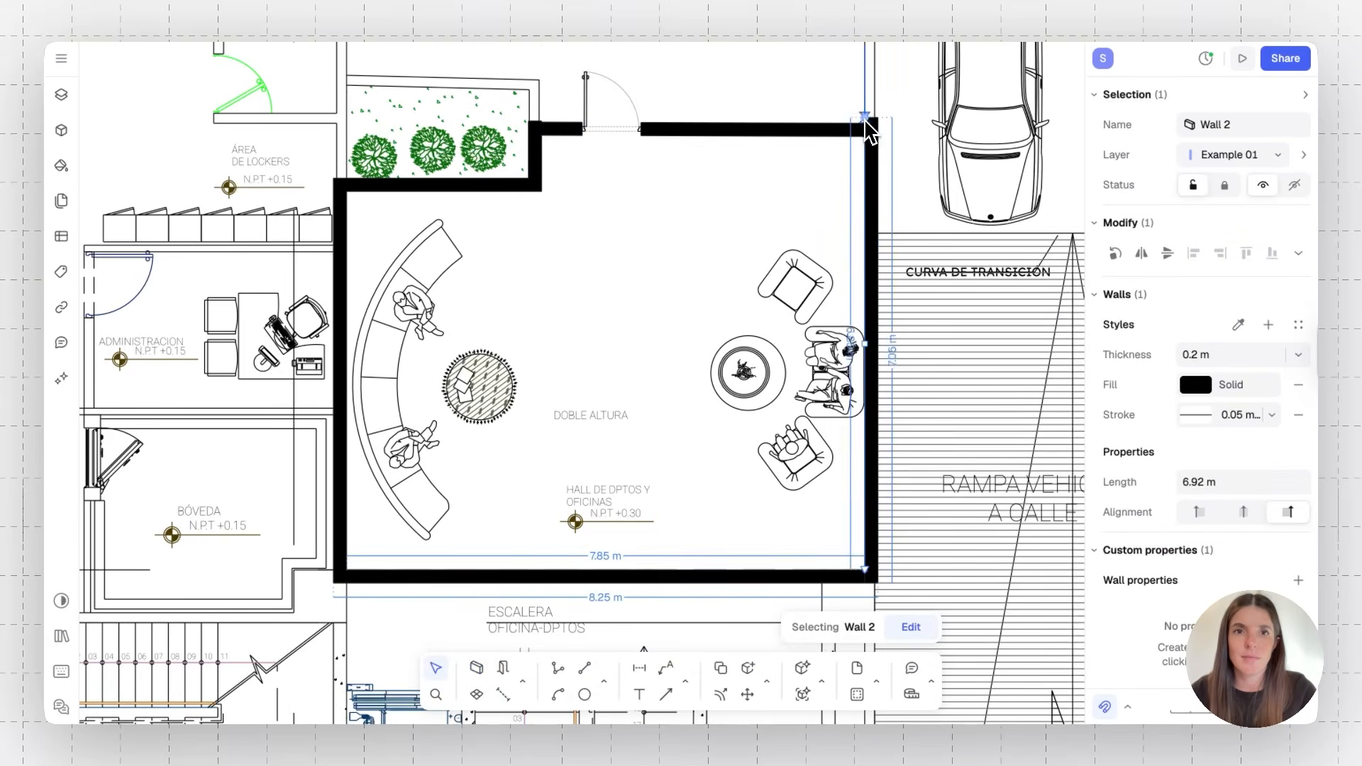
left_click(814, 198)
left_click(873, 132)
left_click(756, 203)
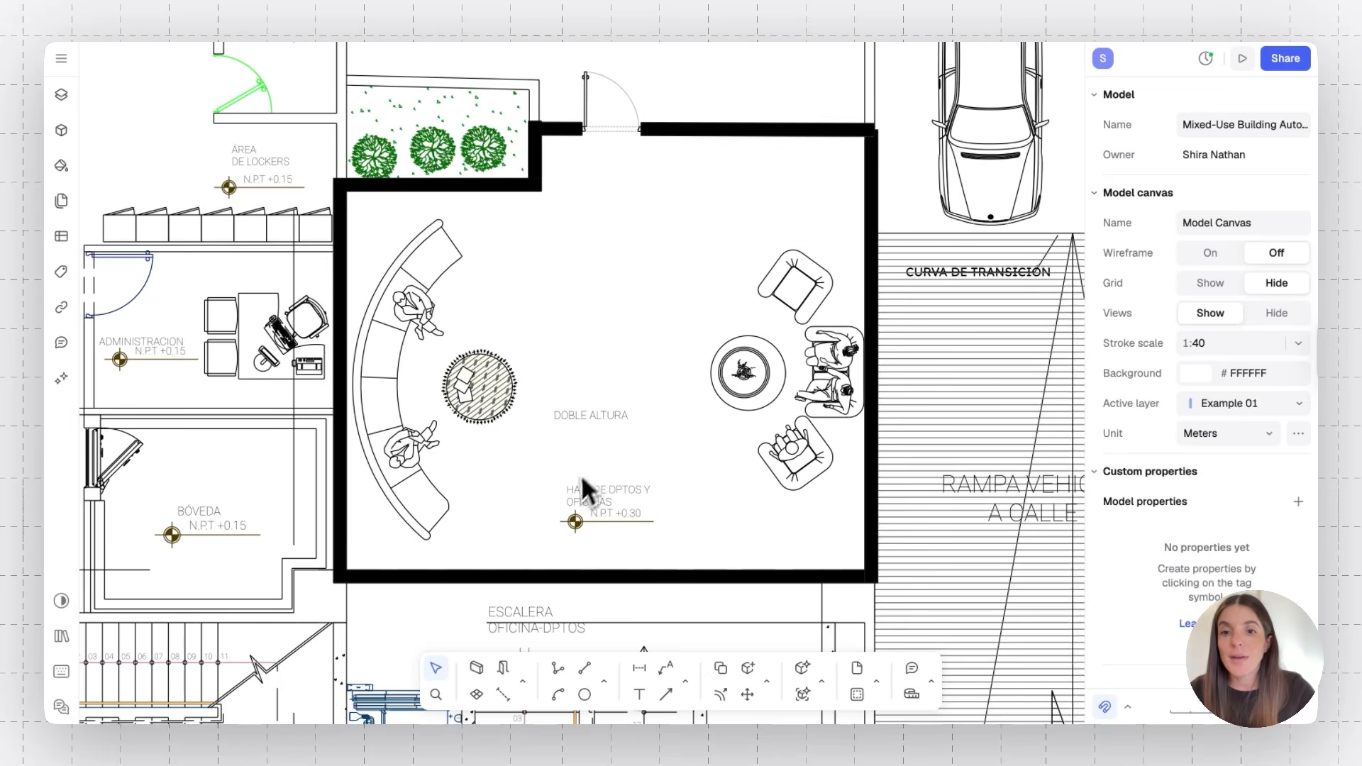
left_click(481, 695)
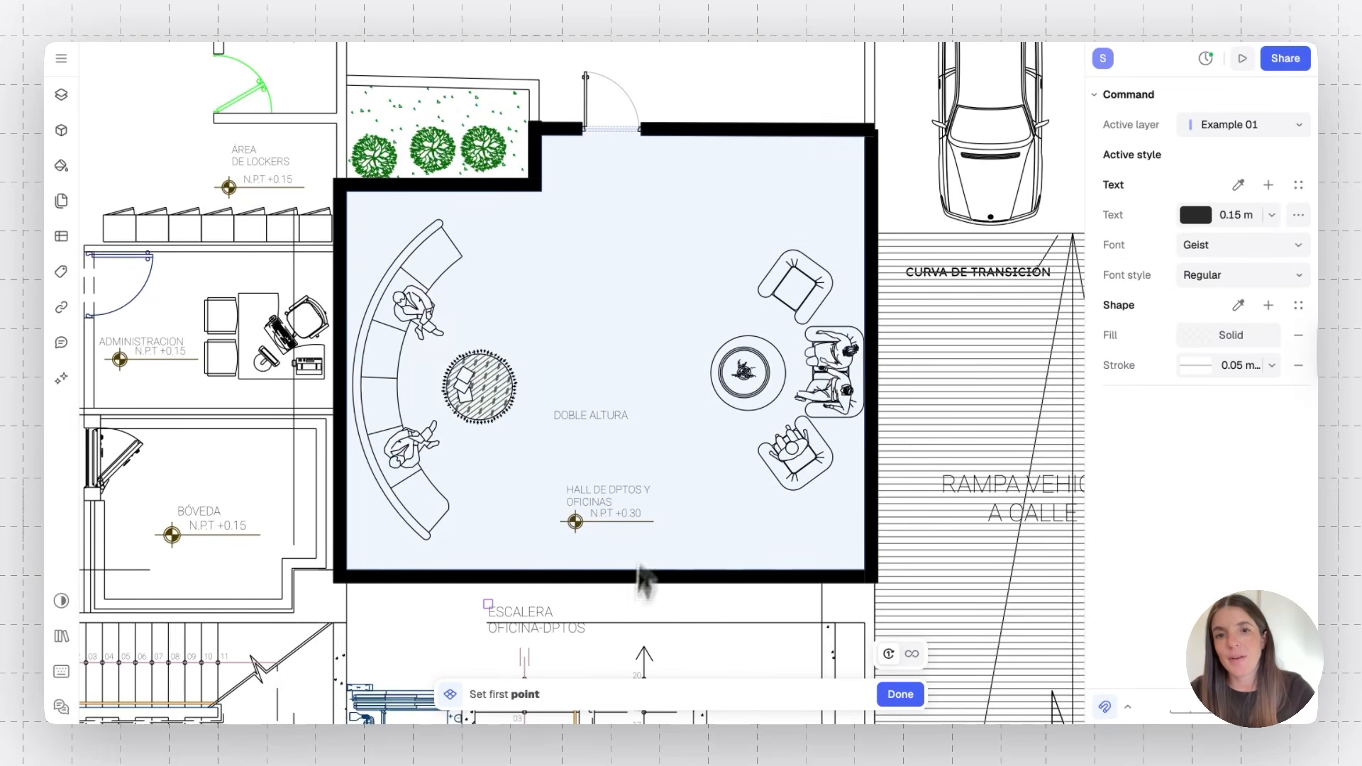
left_click(633, 346)
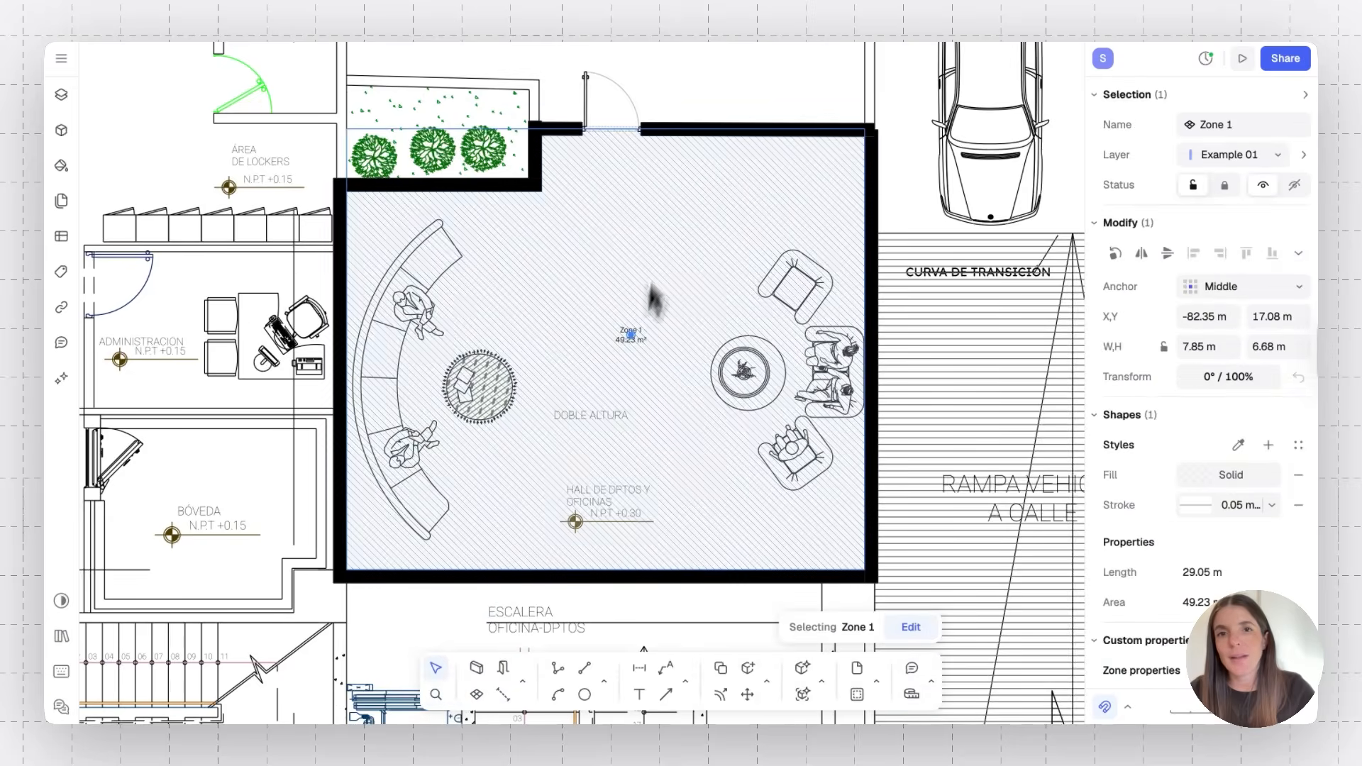
left_click(713, 98)
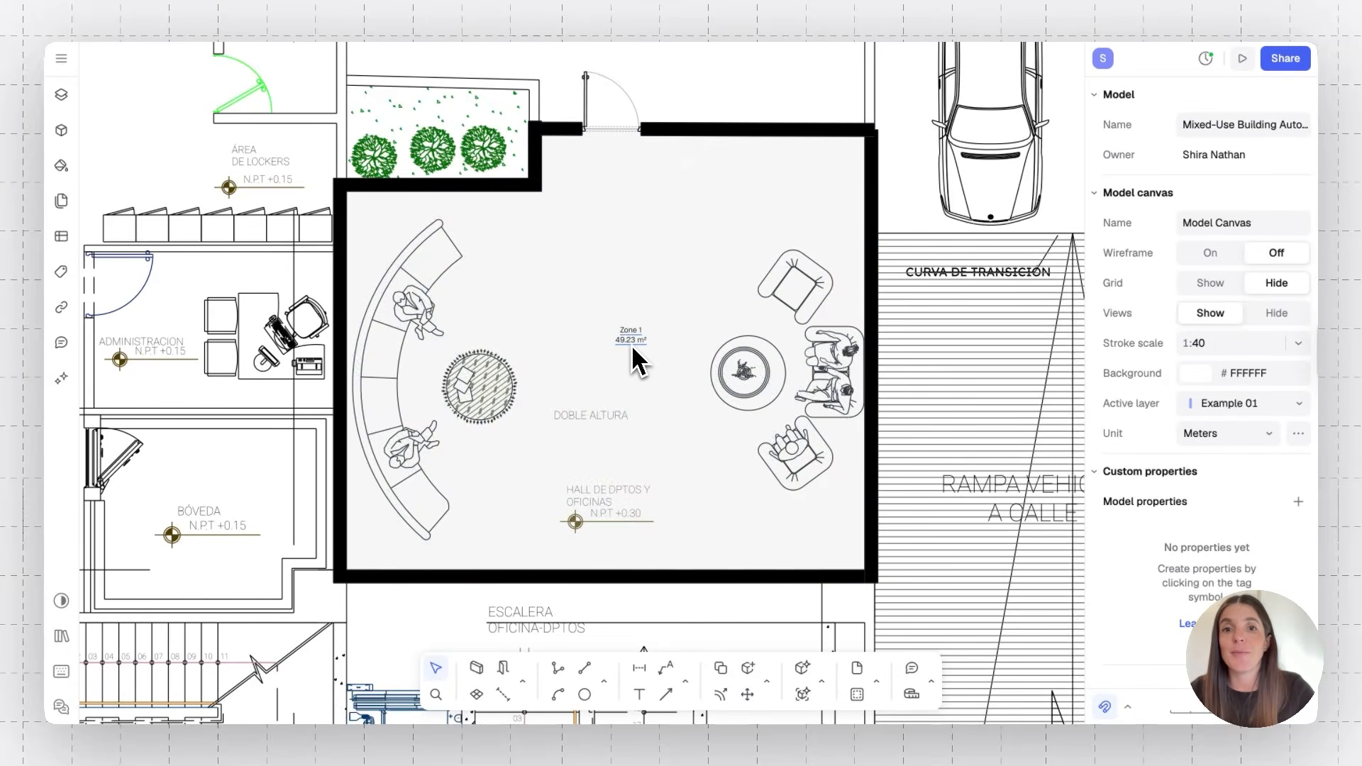
Reposition the lobby's bottom wall by dragging it upward
left_click(495, 581)
left_click_drag(492, 581, 500, 550)
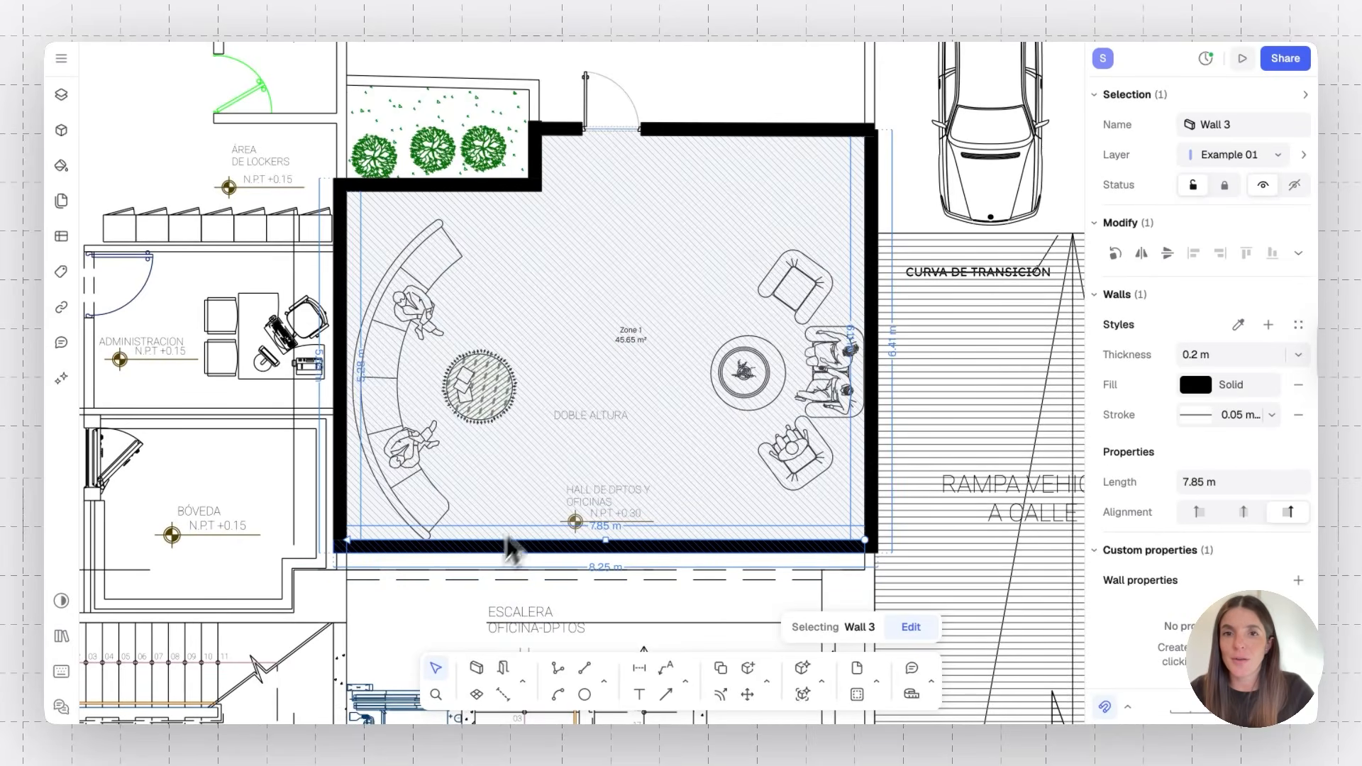
left_click_drag(620, 549, 619, 588)
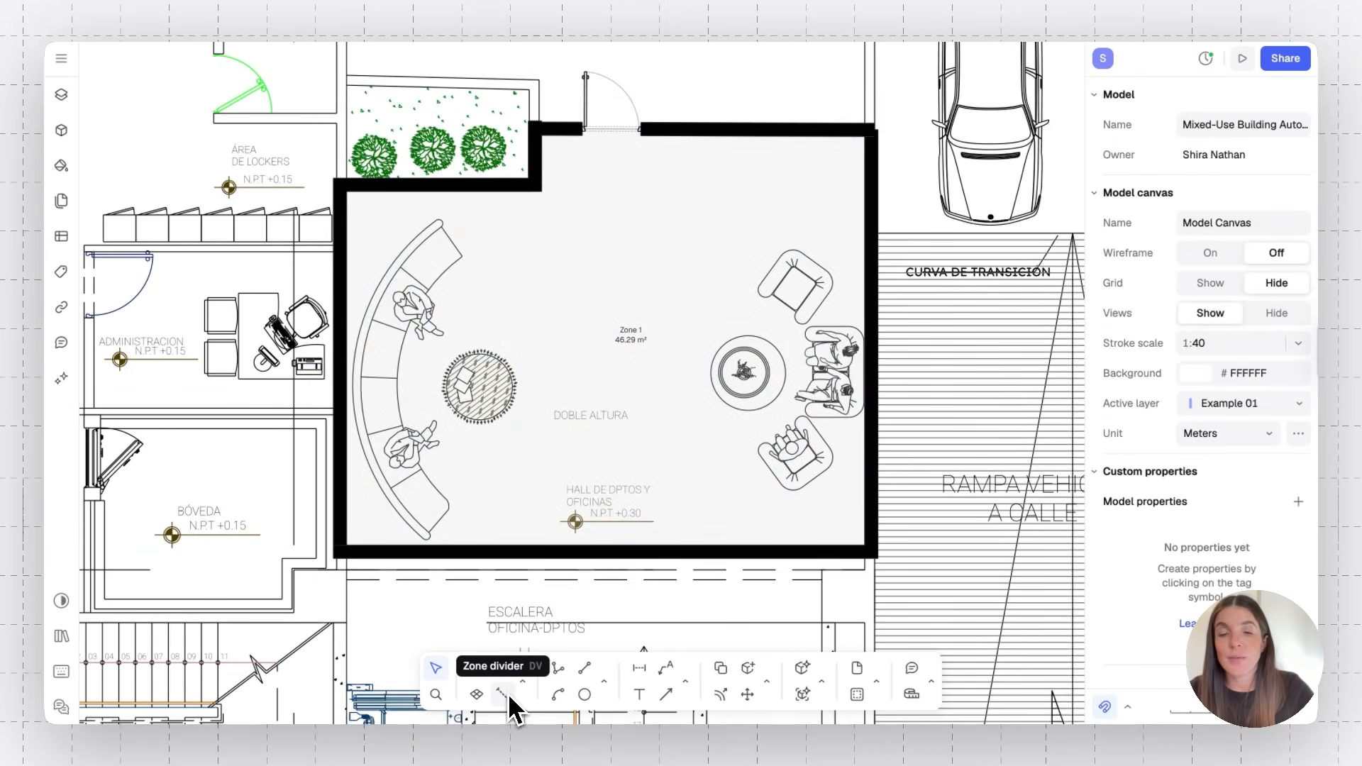
Draw a vertical separator from the planter's corner down to the bottom wall, splitting the lobby zone
left_click(505, 695)
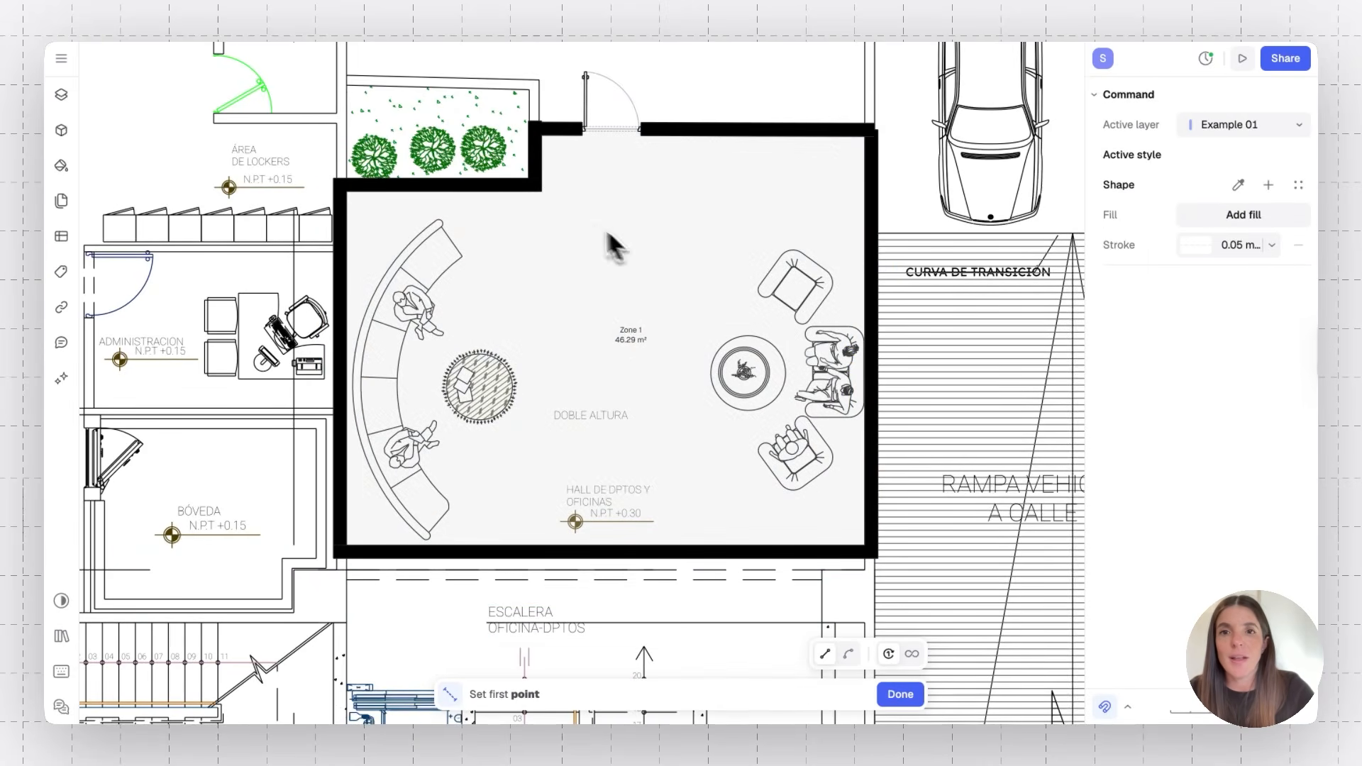
left_click(540, 198)
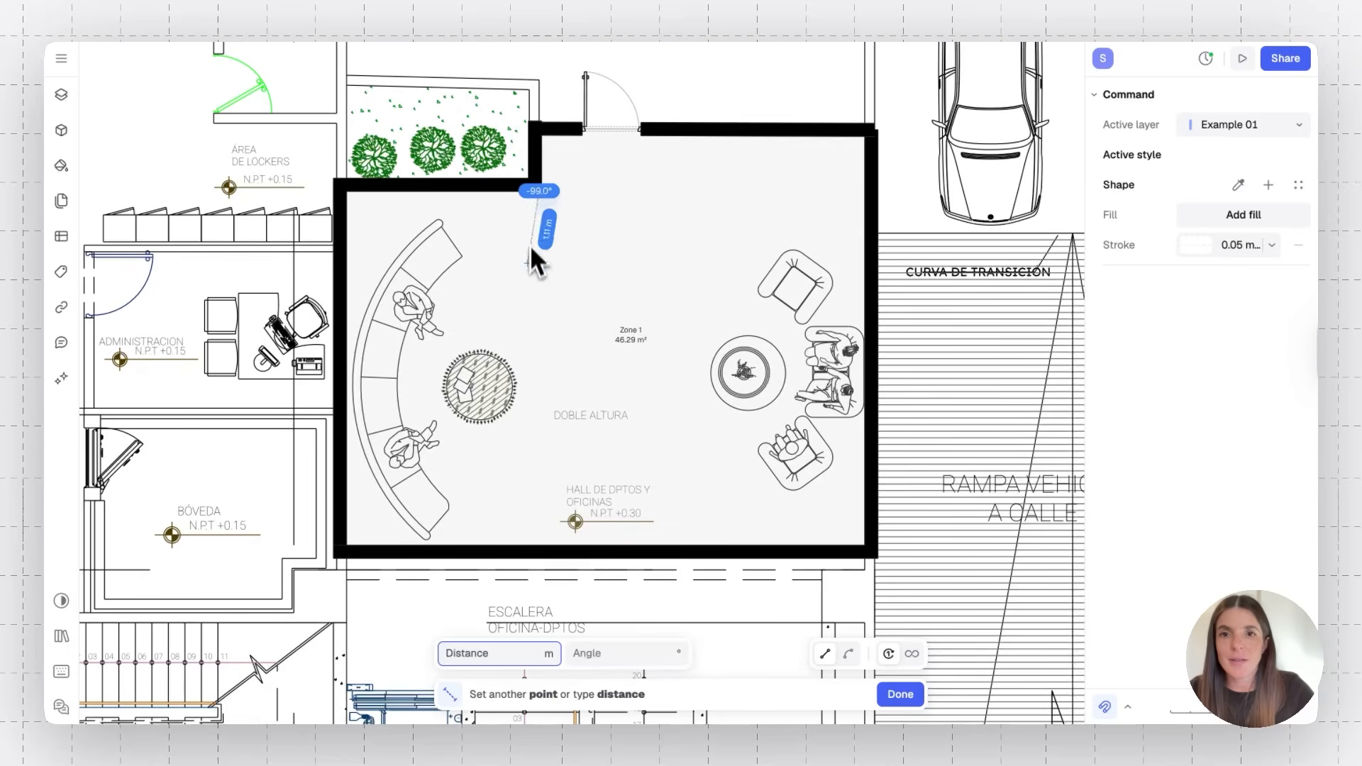
left_click(539, 550)
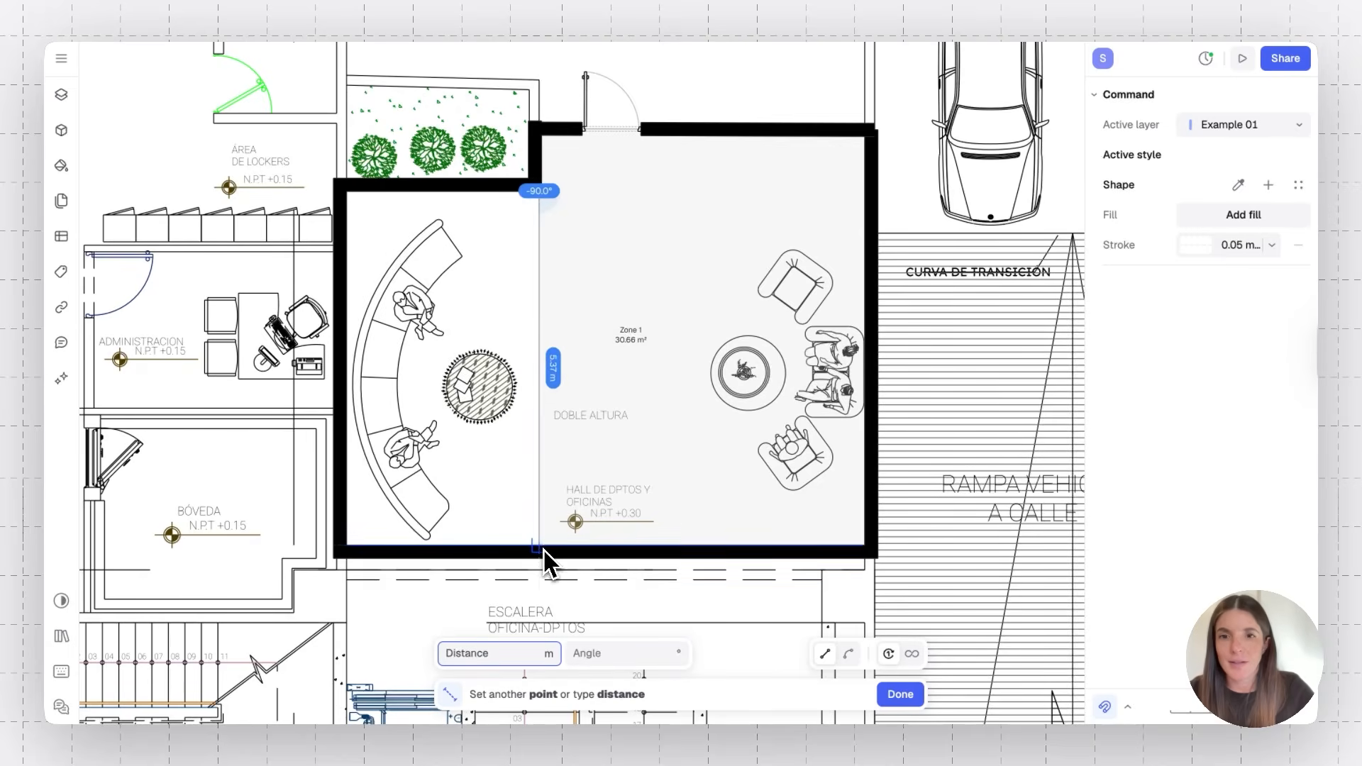
key("Escape")
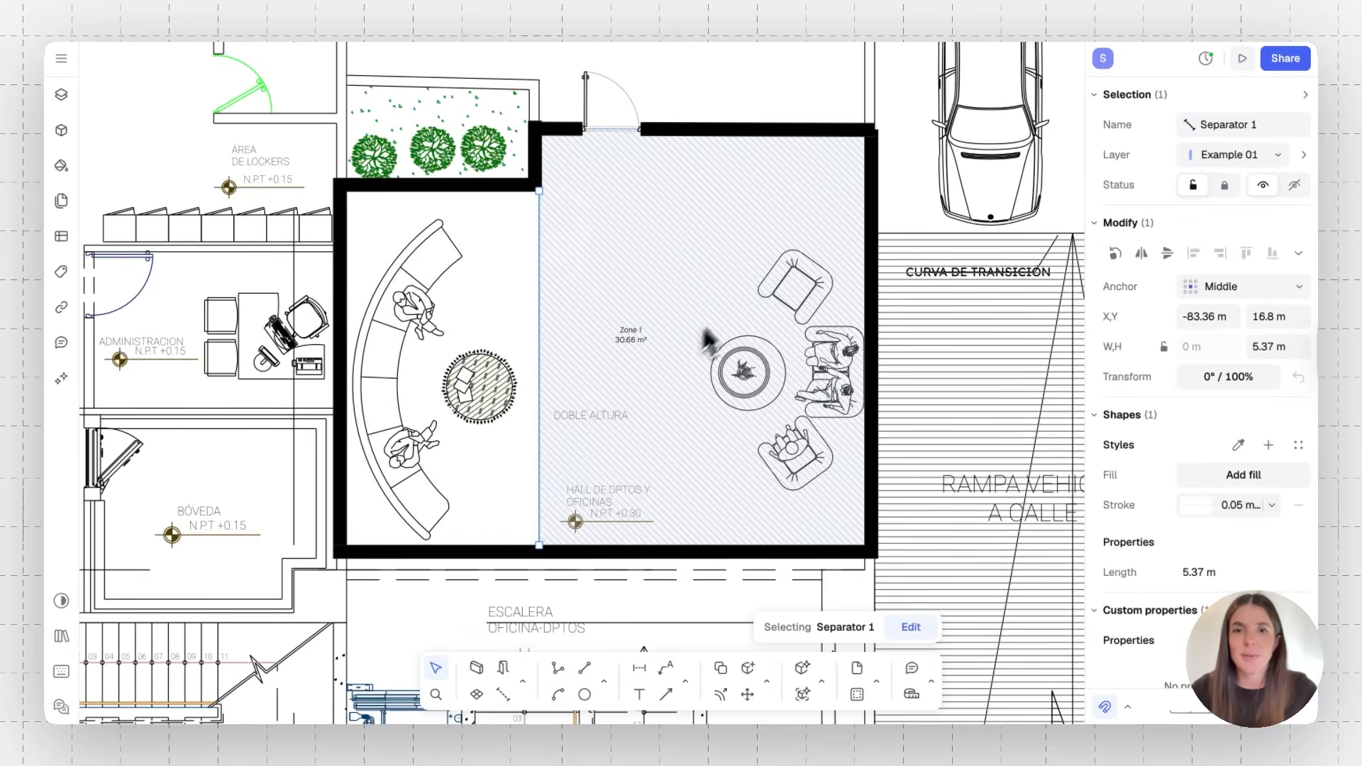
left_click(543, 580)
key("Escape")
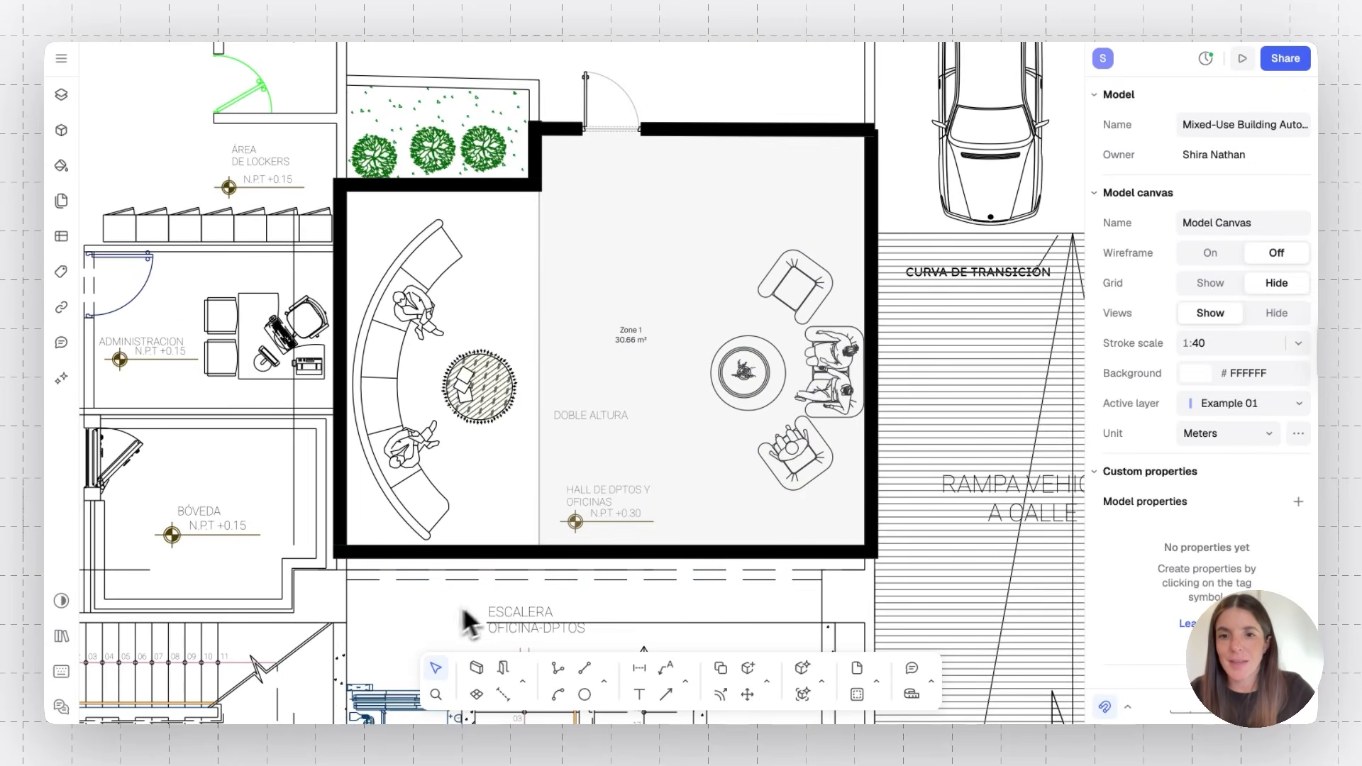
Create a second zone in the lobby's left part, beside the separator
left_click(473, 678)
left_click(446, 485)
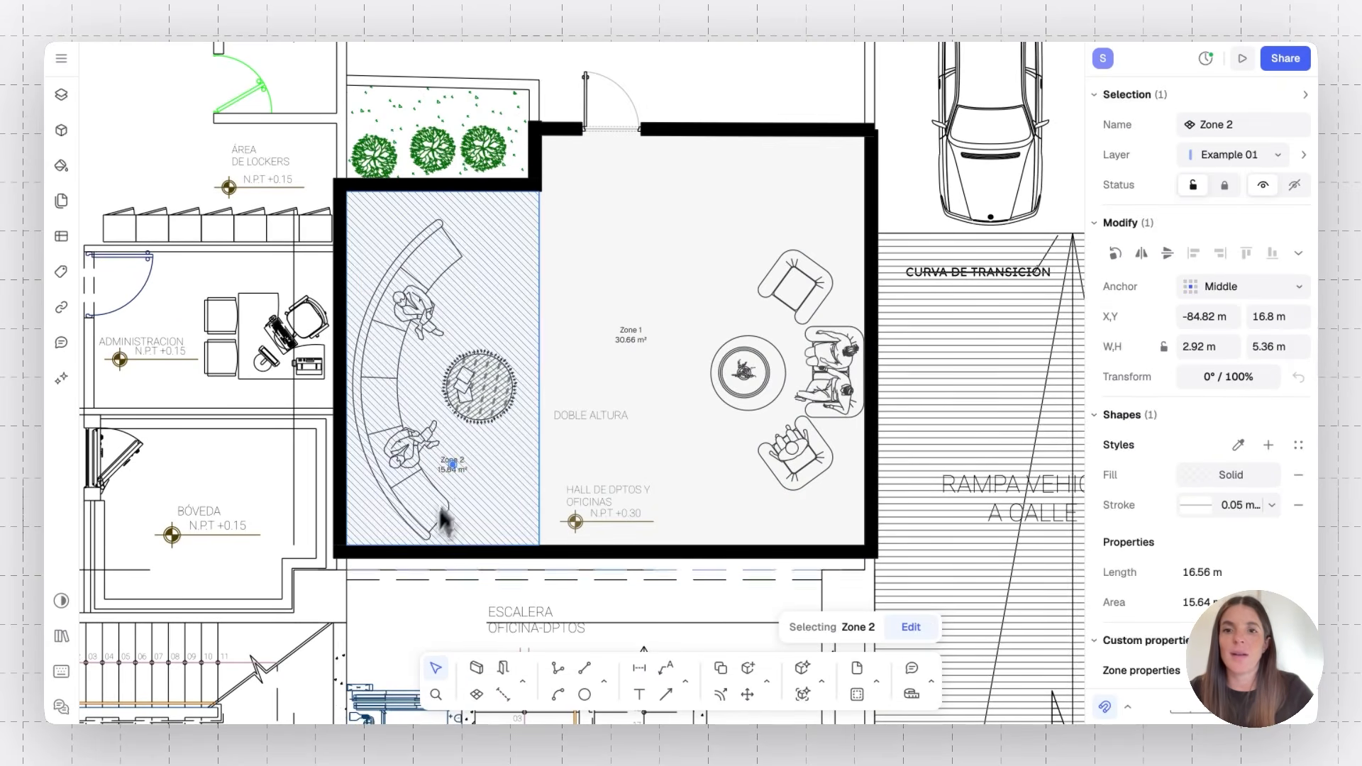
key("Escape")
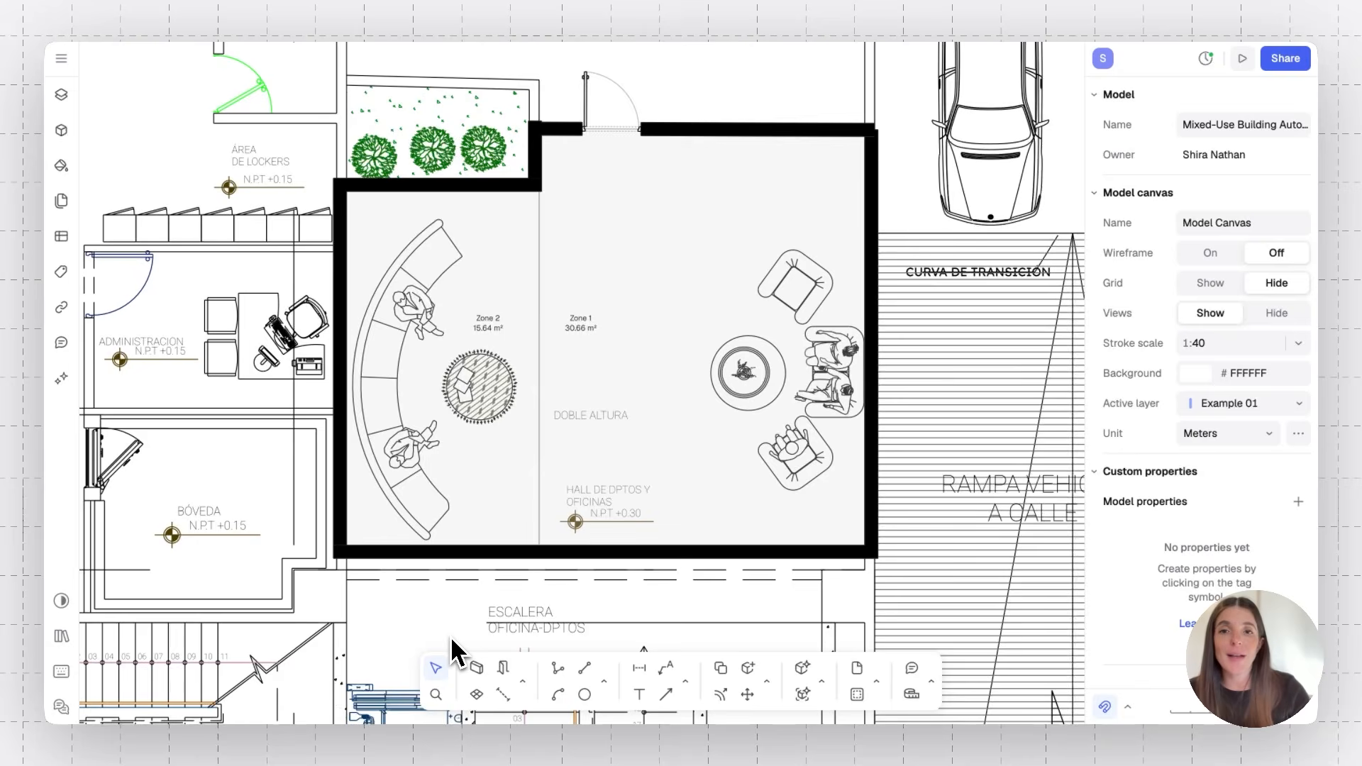
Switch the canvas to wireframe view
scroll(452, 638, "down", 10, "ctrl")
scroll(452, 638, "down", 4)
scroll(451, 638, "left", 3)
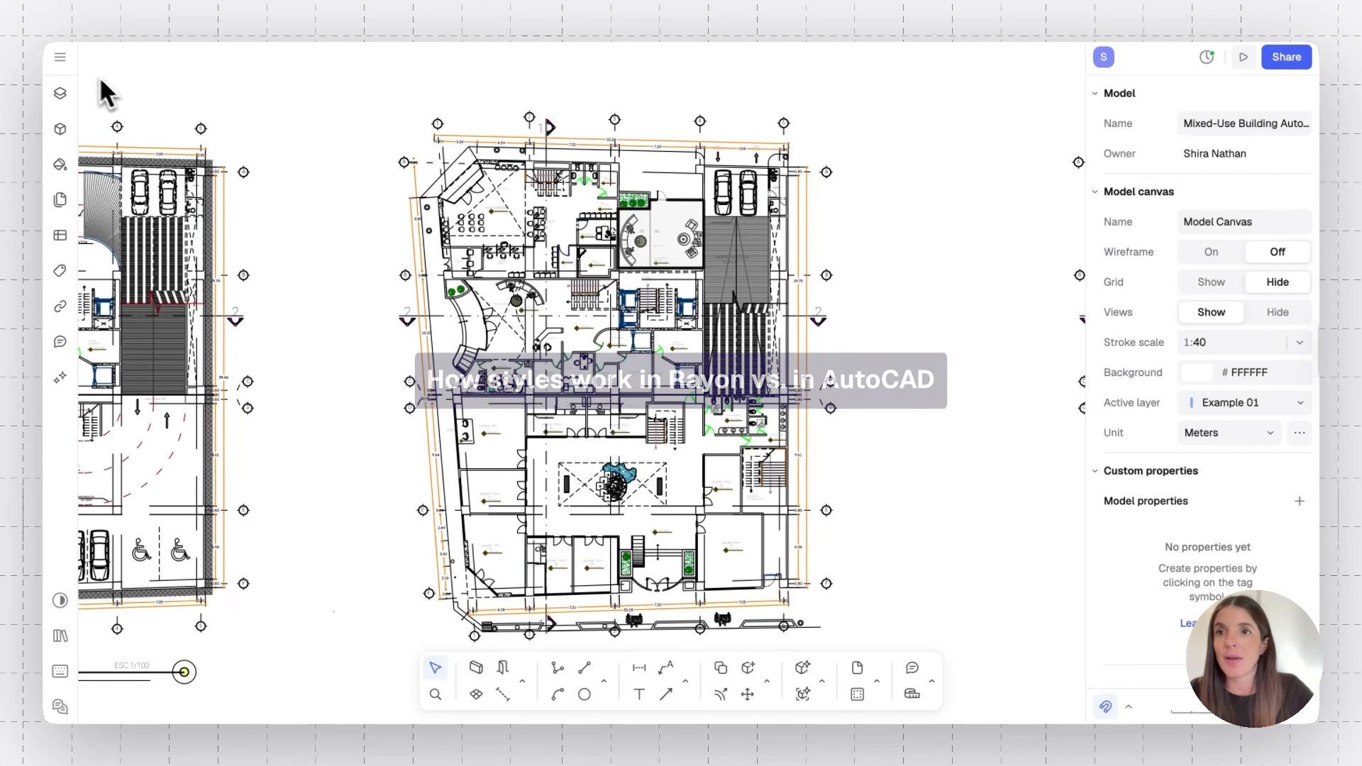
left_click(60, 57)
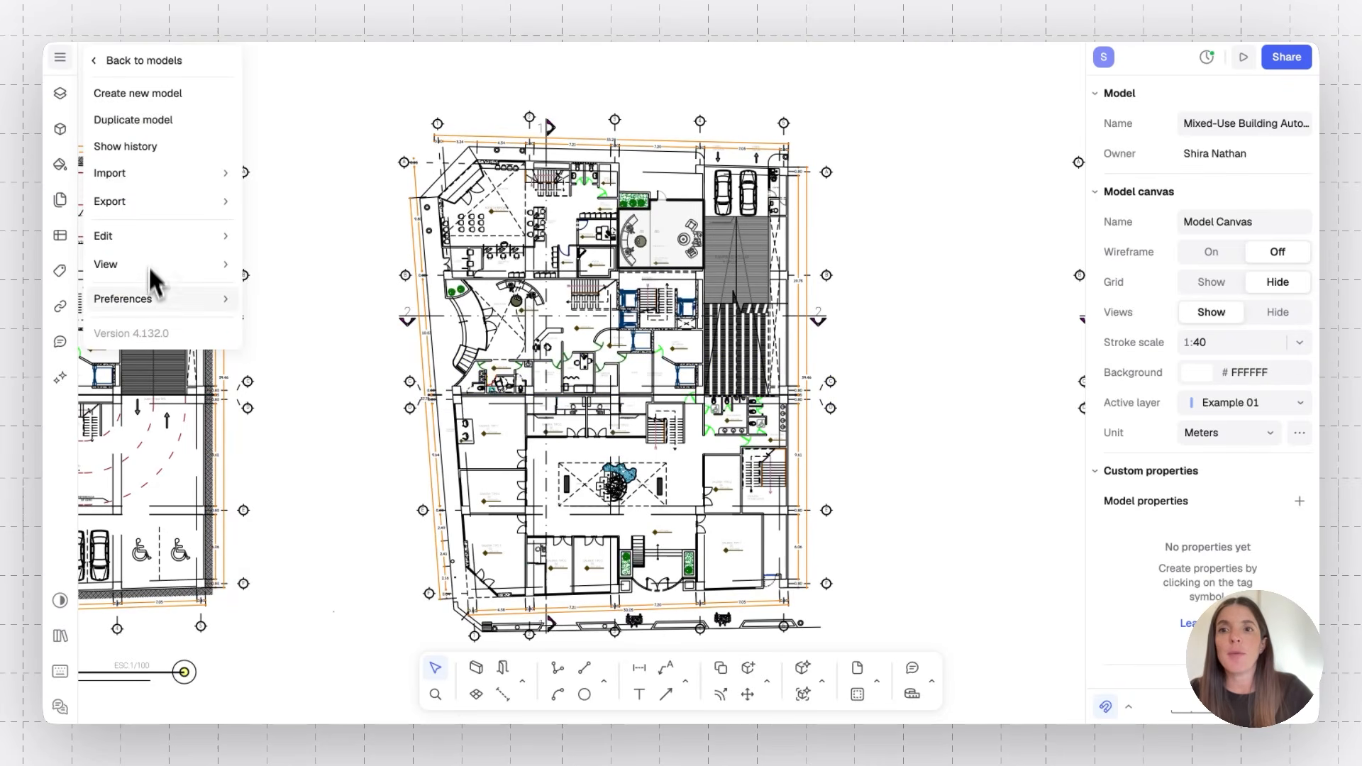
mouse_move(150, 296)
left_click(283, 325)
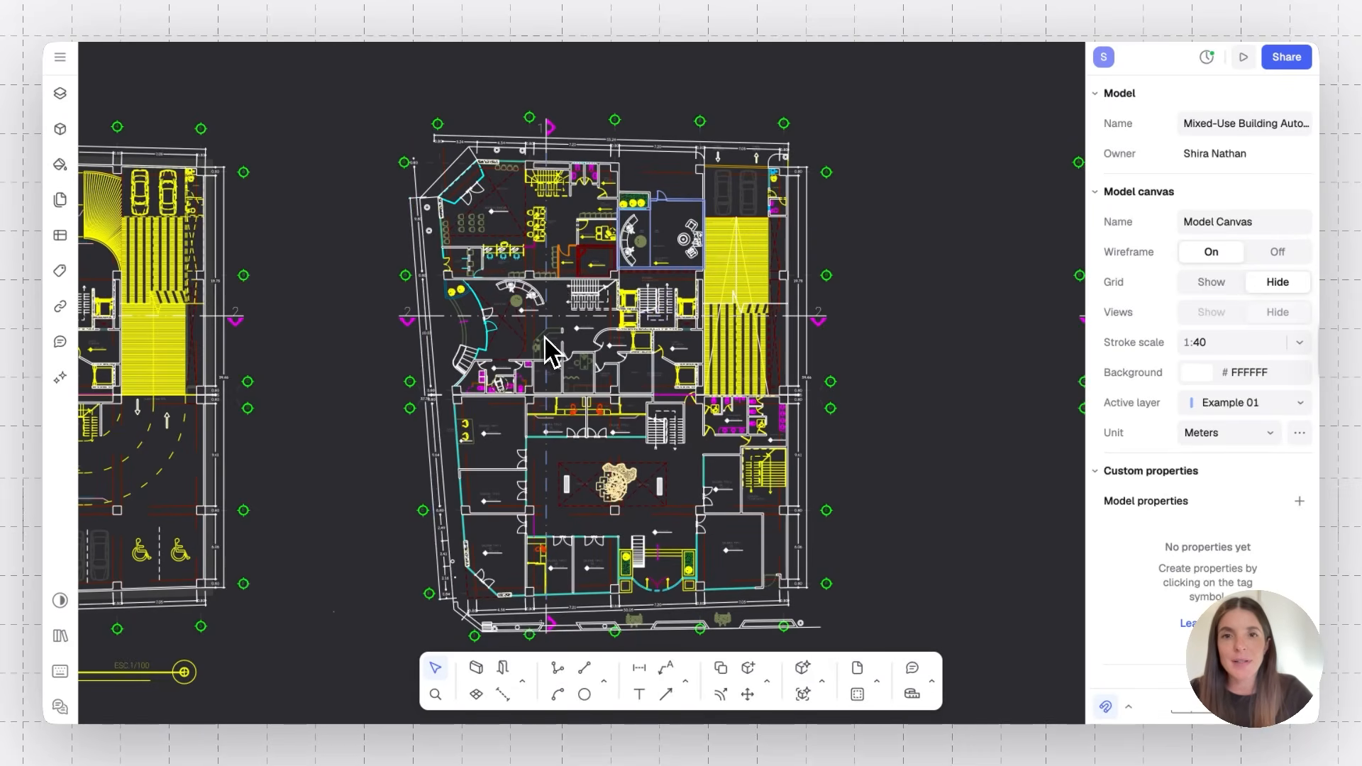
Examine the plan in wireframe view and open the layers list
scroll(550, 351, "up", 5)
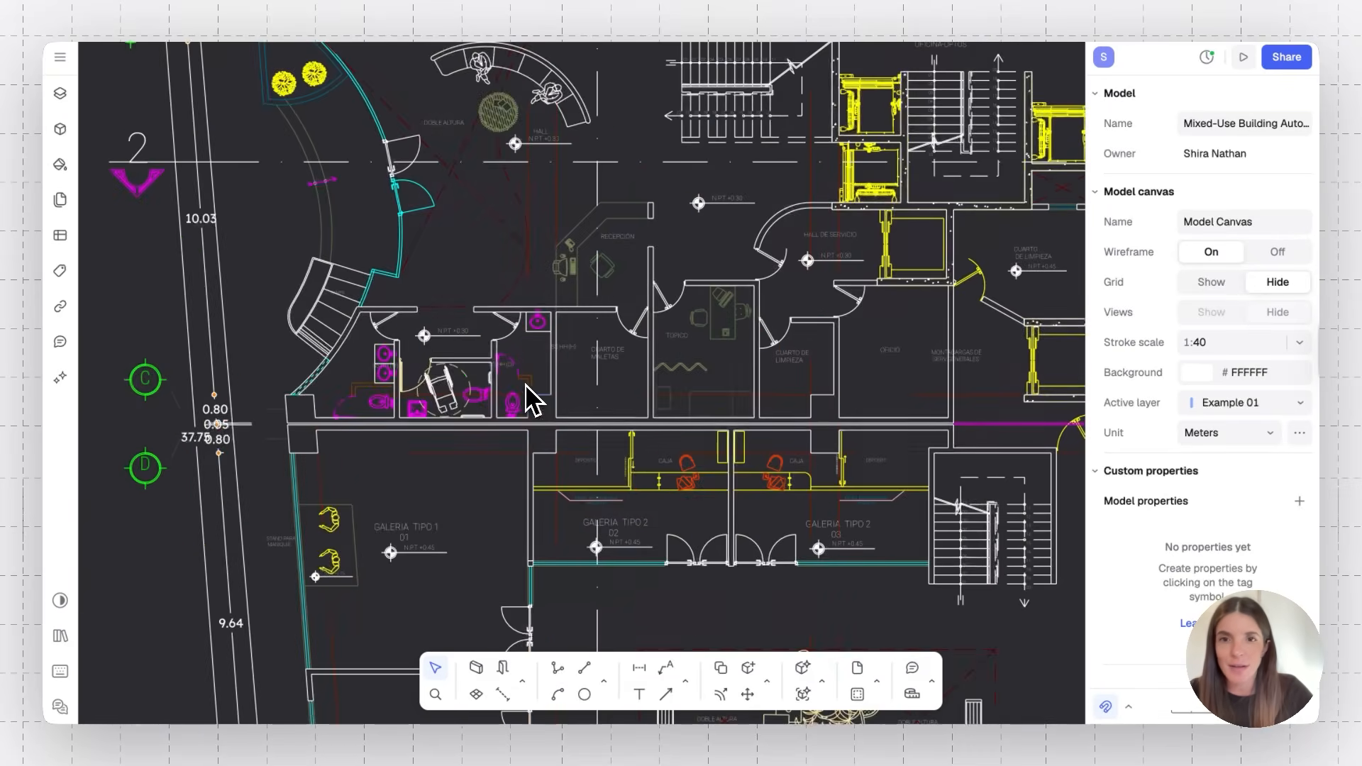
scroll(621, 255, "down", 5)
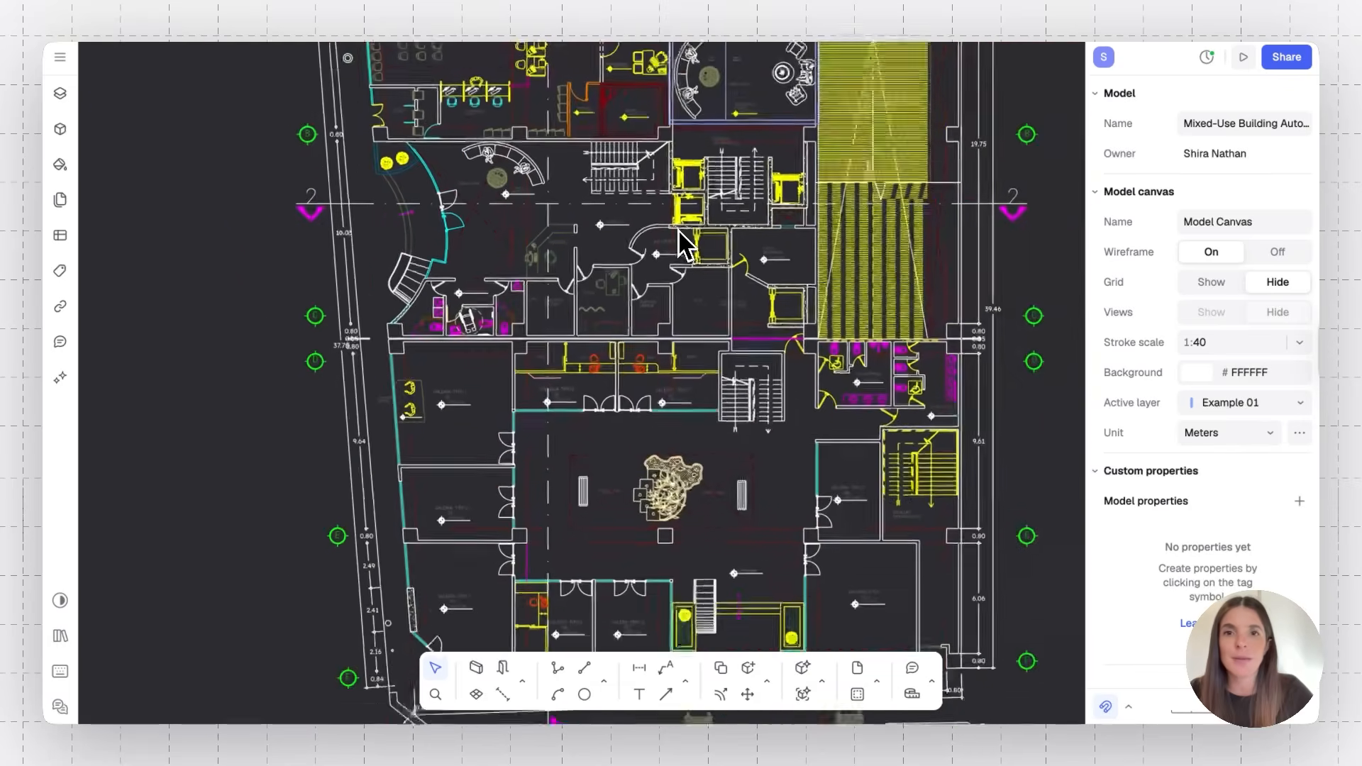
left_click(60, 94)
scroll(186, 362, "down", 5)
scroll(204, 282, "up", 5)
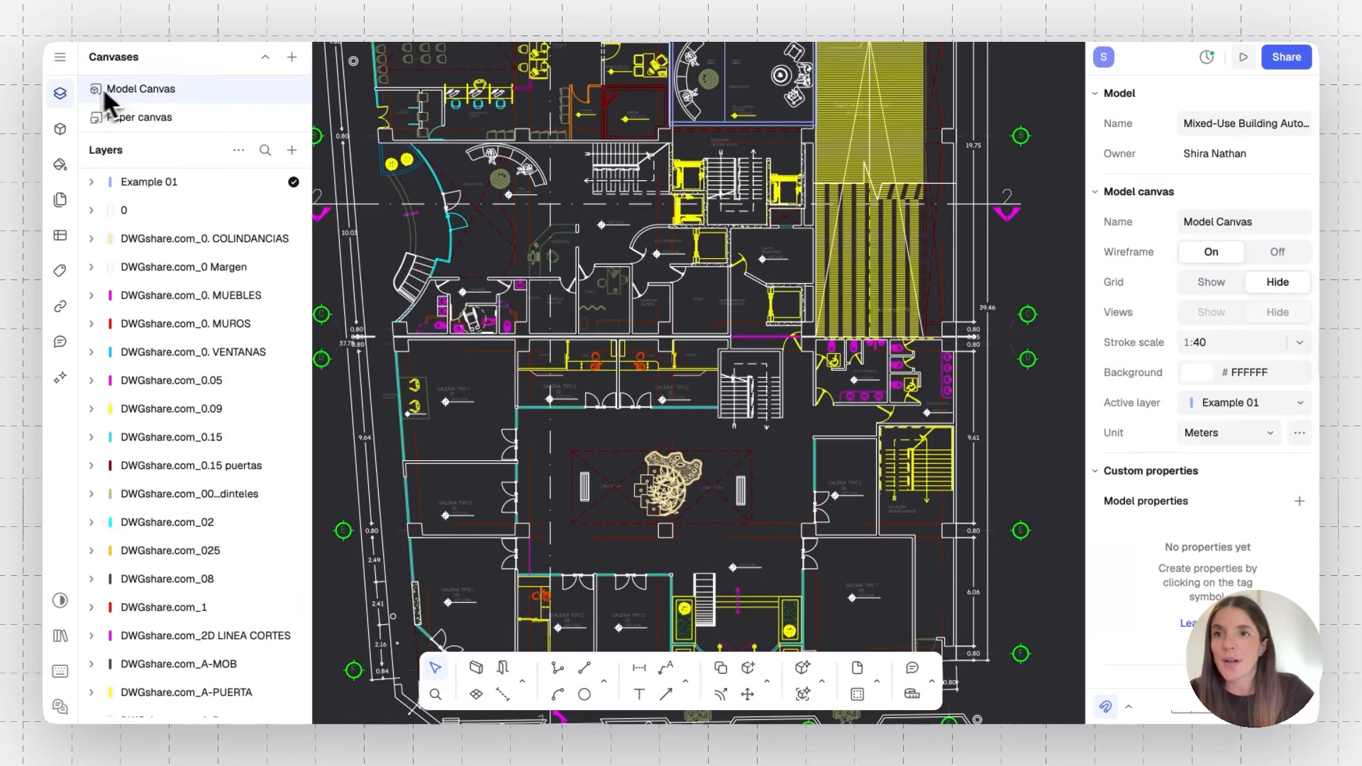
Switch wireframe view off again
left_click(62, 65)
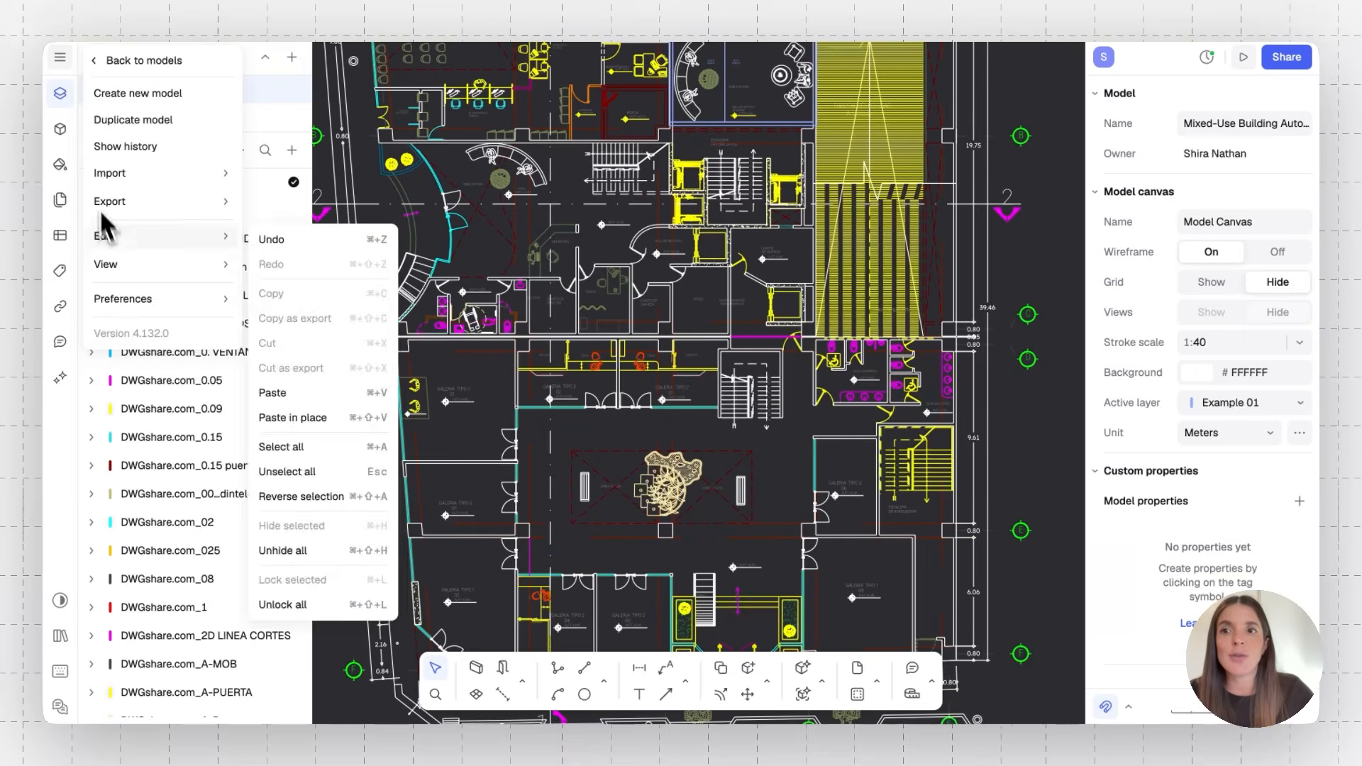
mouse_move(137, 301)
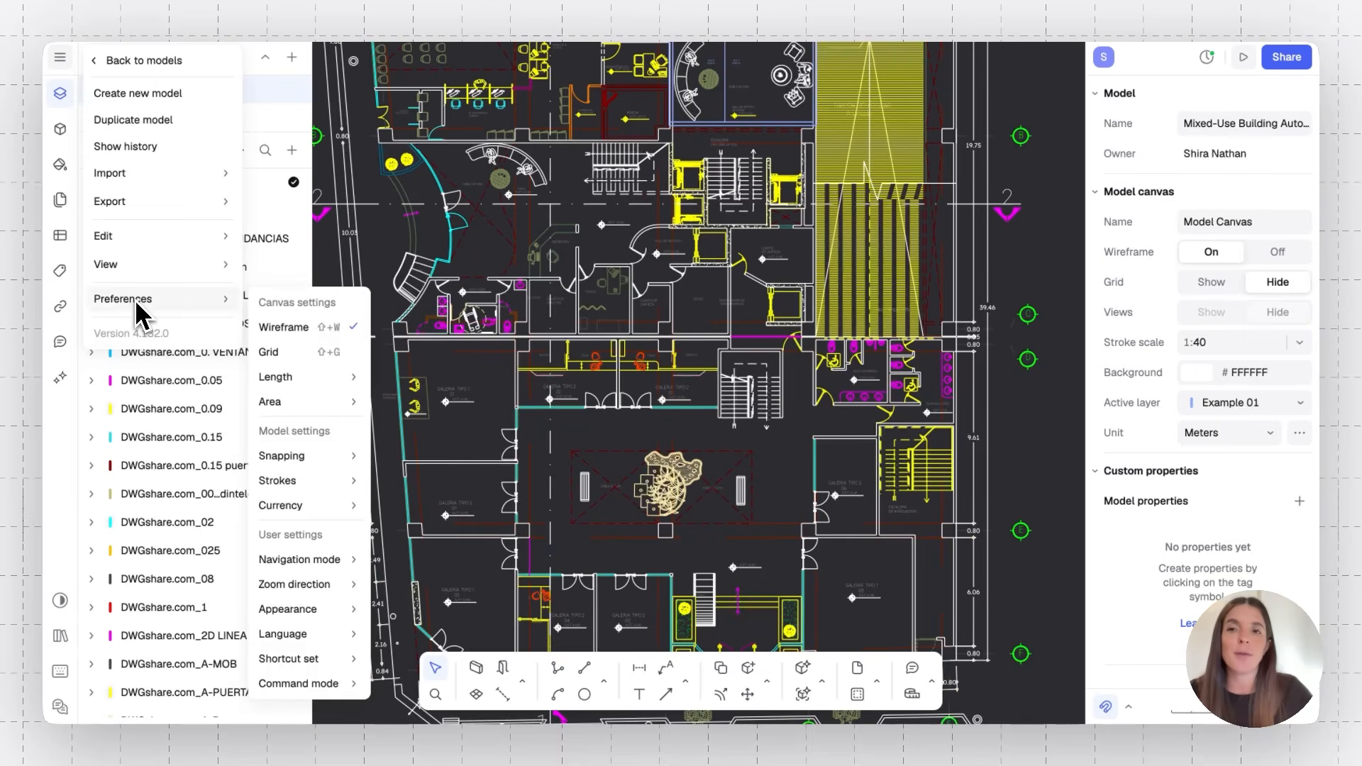
left_click(277, 331)
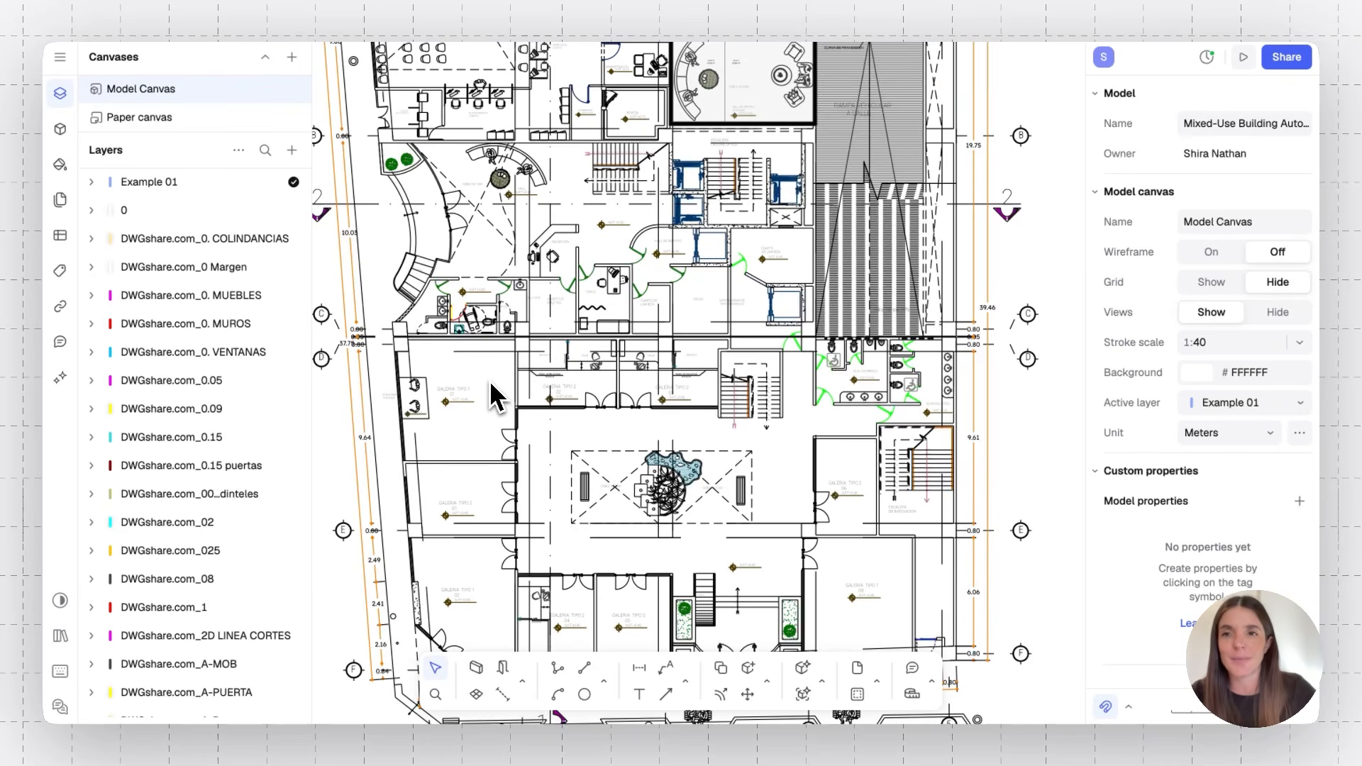
Open the styles panel and browse the in-model styles
left_click(66, 166)
scroll(199, 350, "down", 3)
scroll(198, 349, "down", 10)
scroll(199, 350, "down", 10)
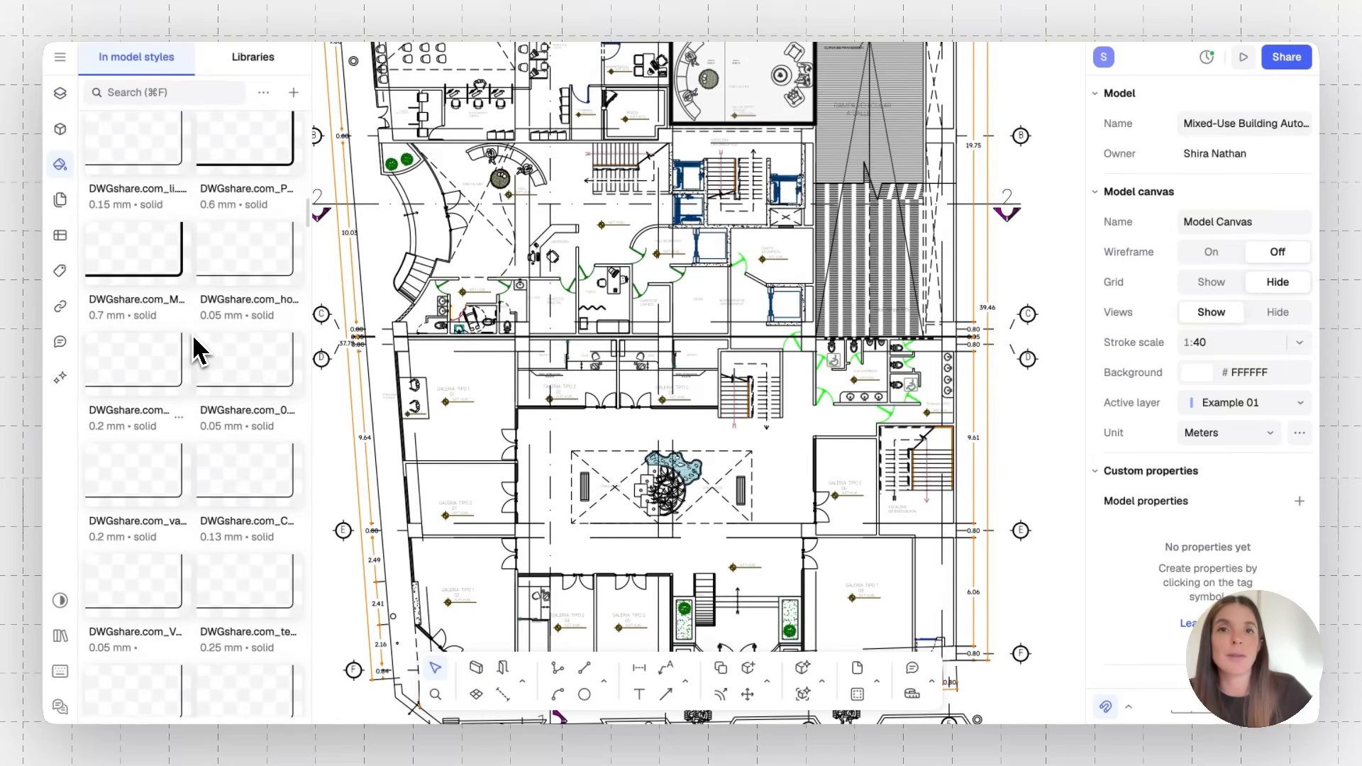
scroll(199, 350, "down", 6)
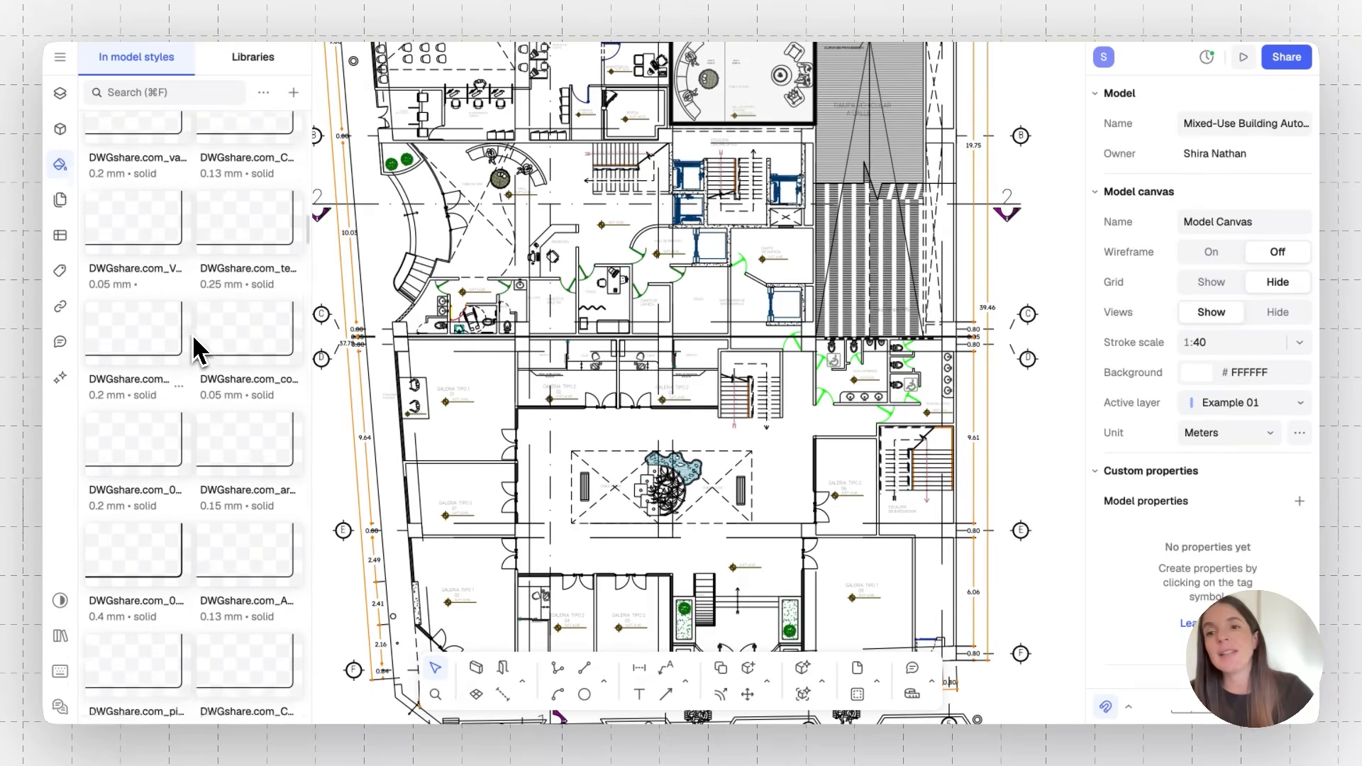
scroll(231, 347, "down", 10)
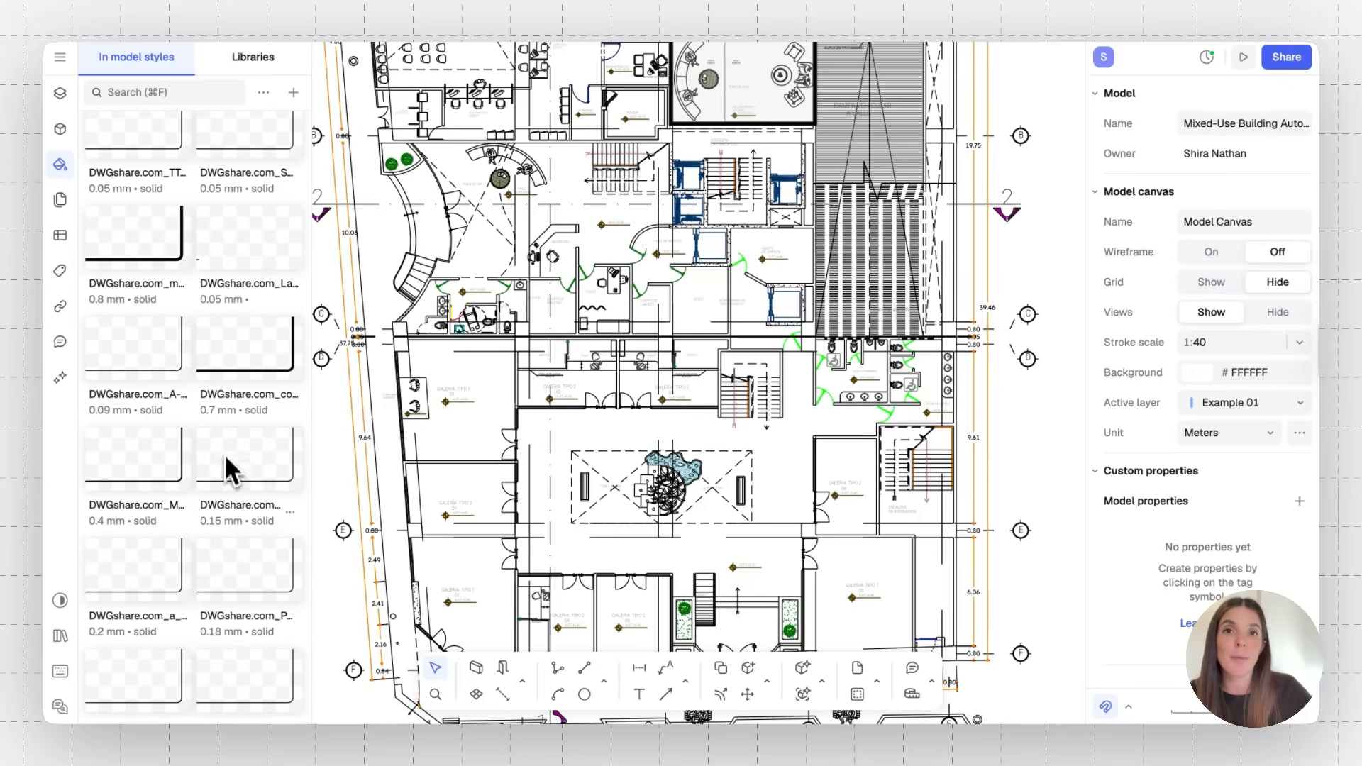
scroll(220, 471, "down", 10)
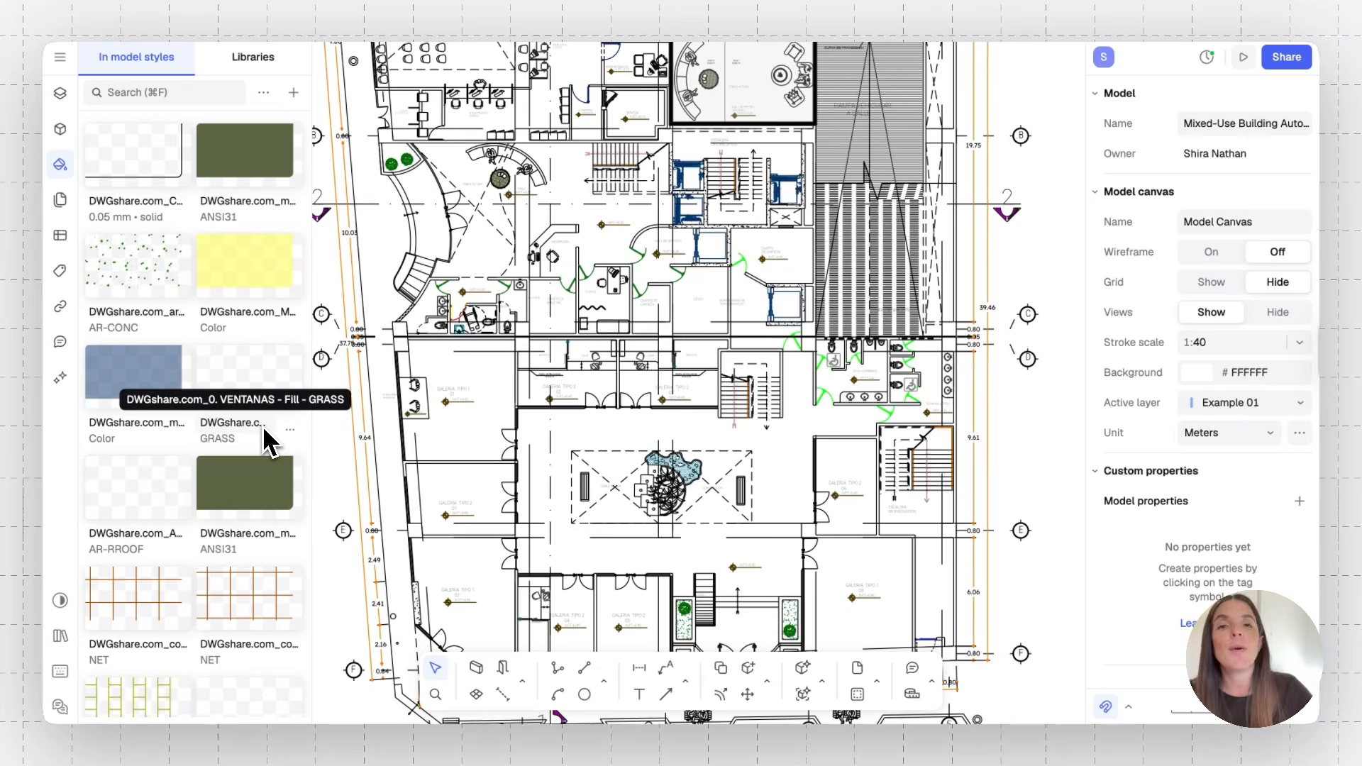
Select every path sharing the style of the wall line beside the reception area
left_click(61, 165)
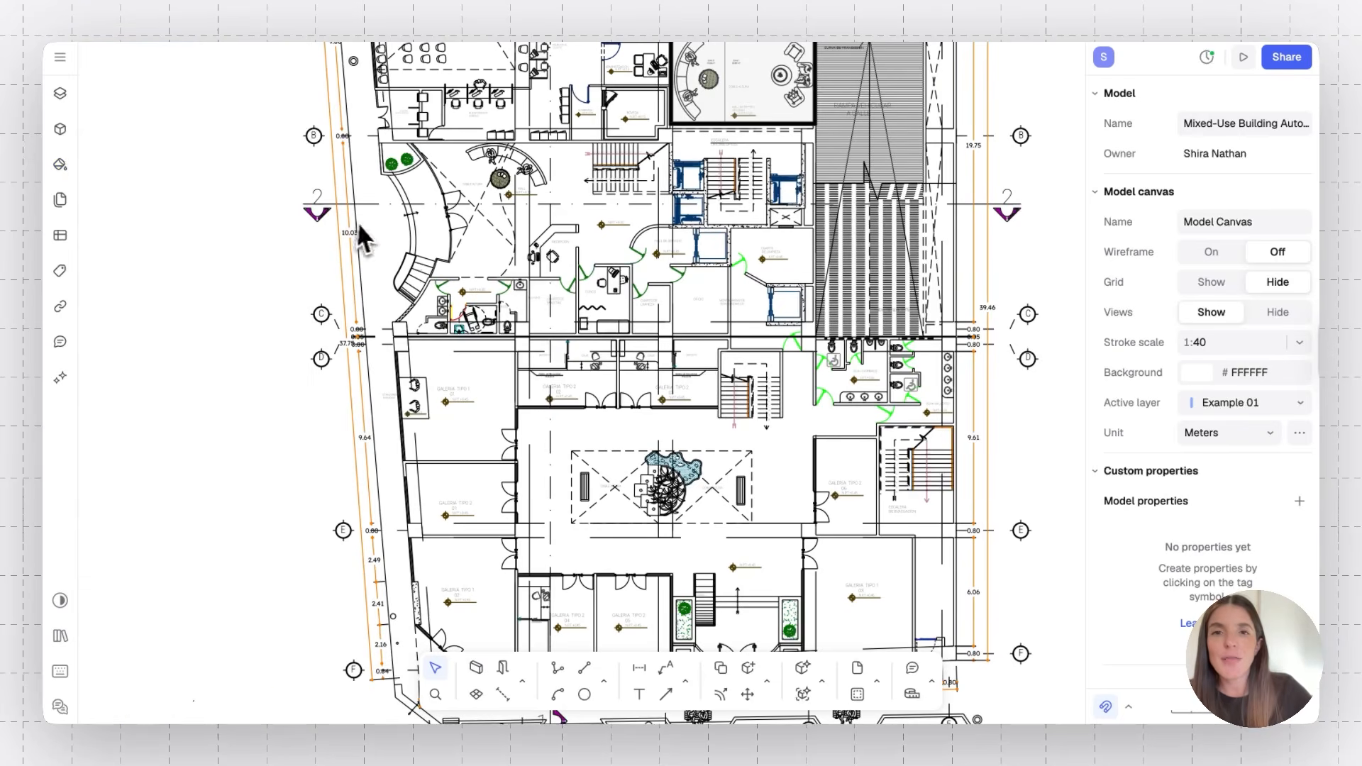
scroll(368, 223, "up", 6)
scroll(453, 284, "up", 10, "ctrl")
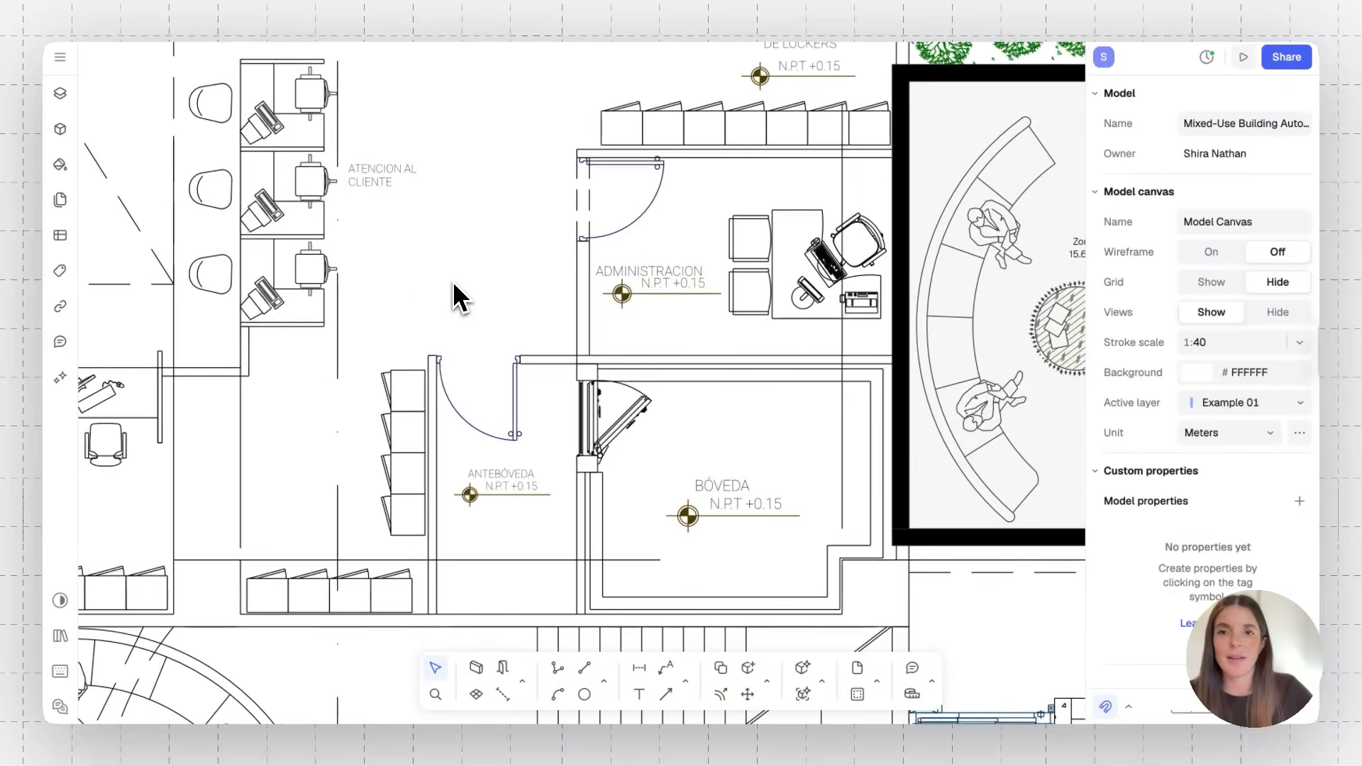
scroll(448, 290, "down", 5)
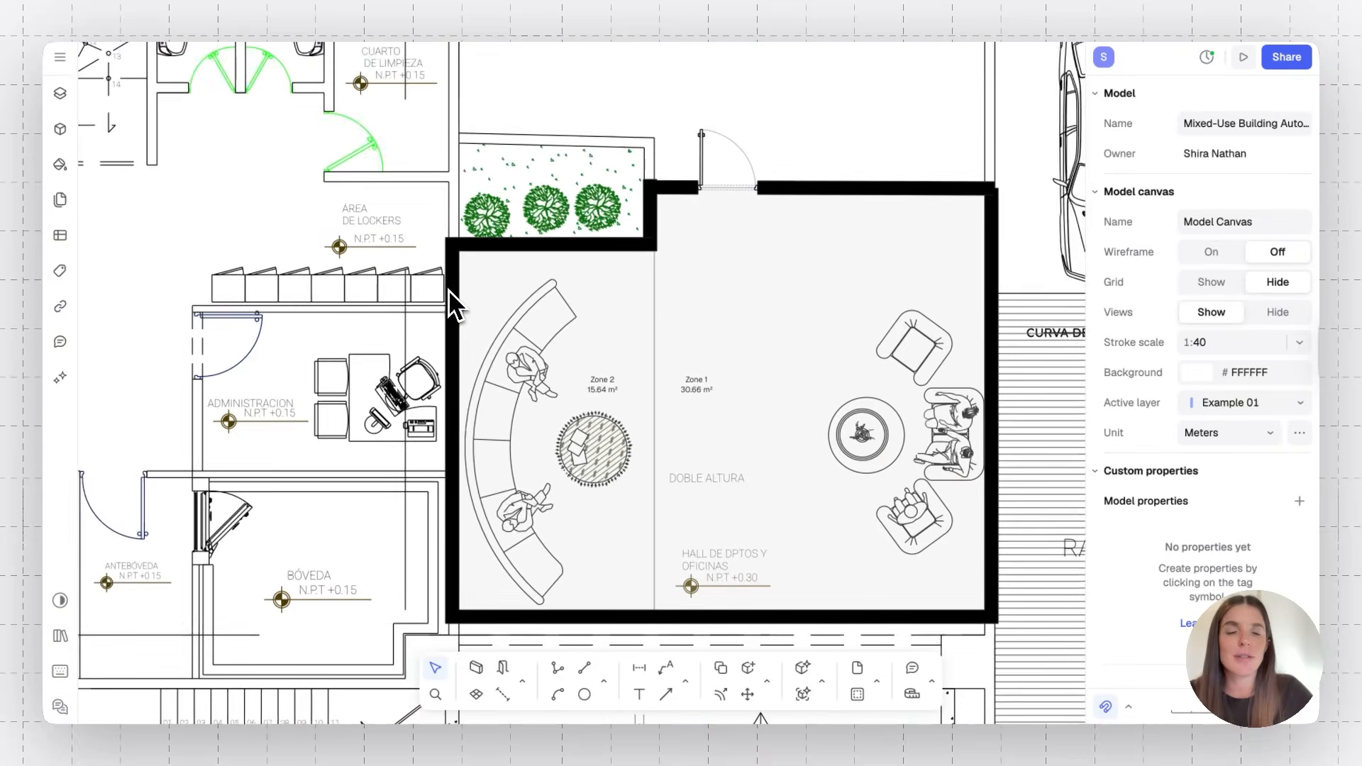
scroll(449, 289, "down", 6)
scroll(449, 289, "left", 4)
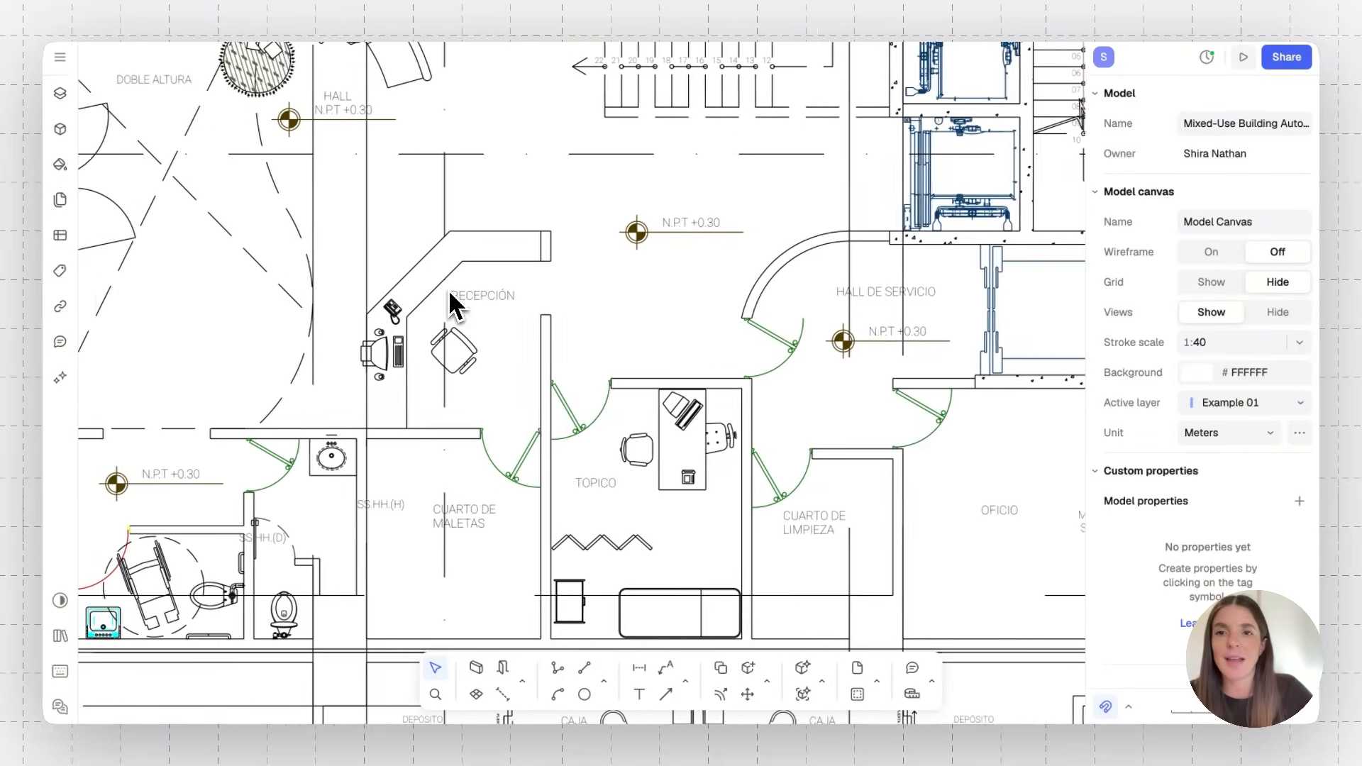
left_click(587, 290)
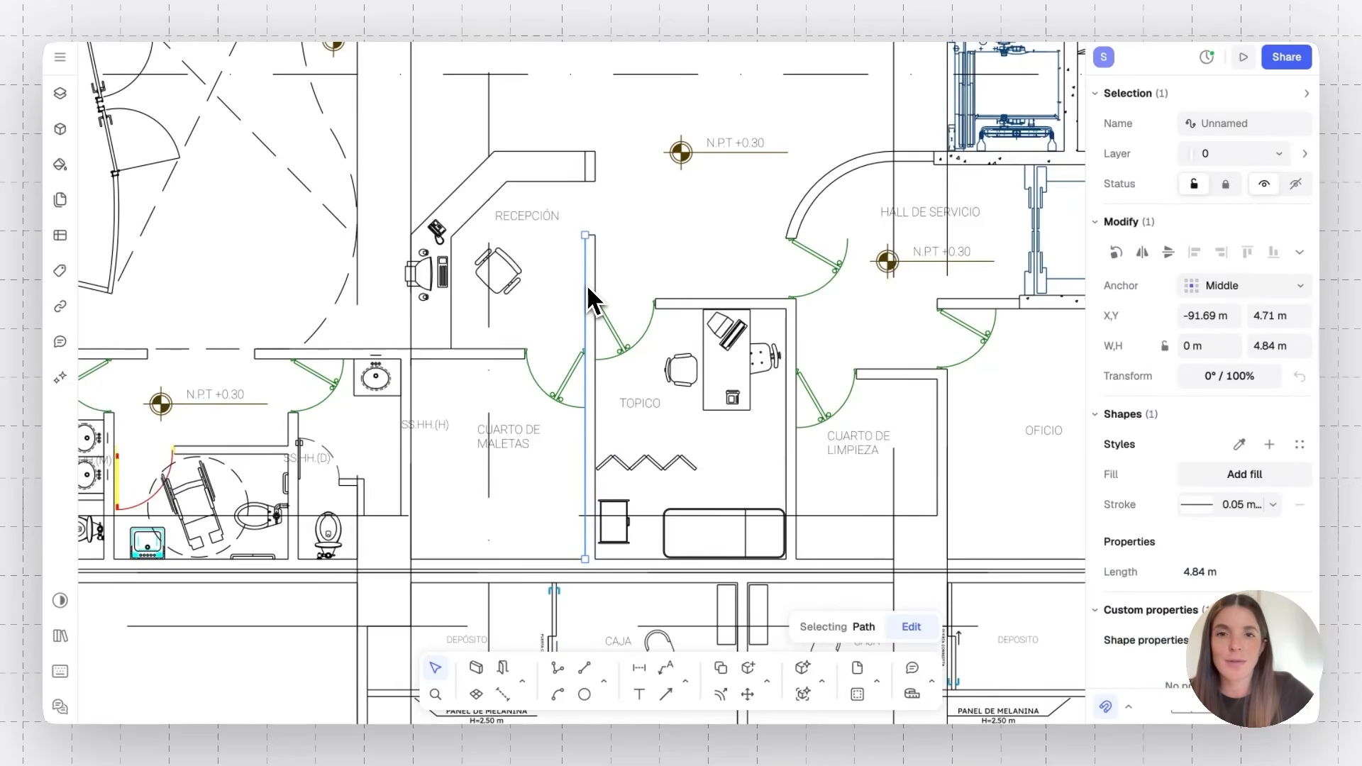
right_click(588, 291)
mouse_move(647, 428)
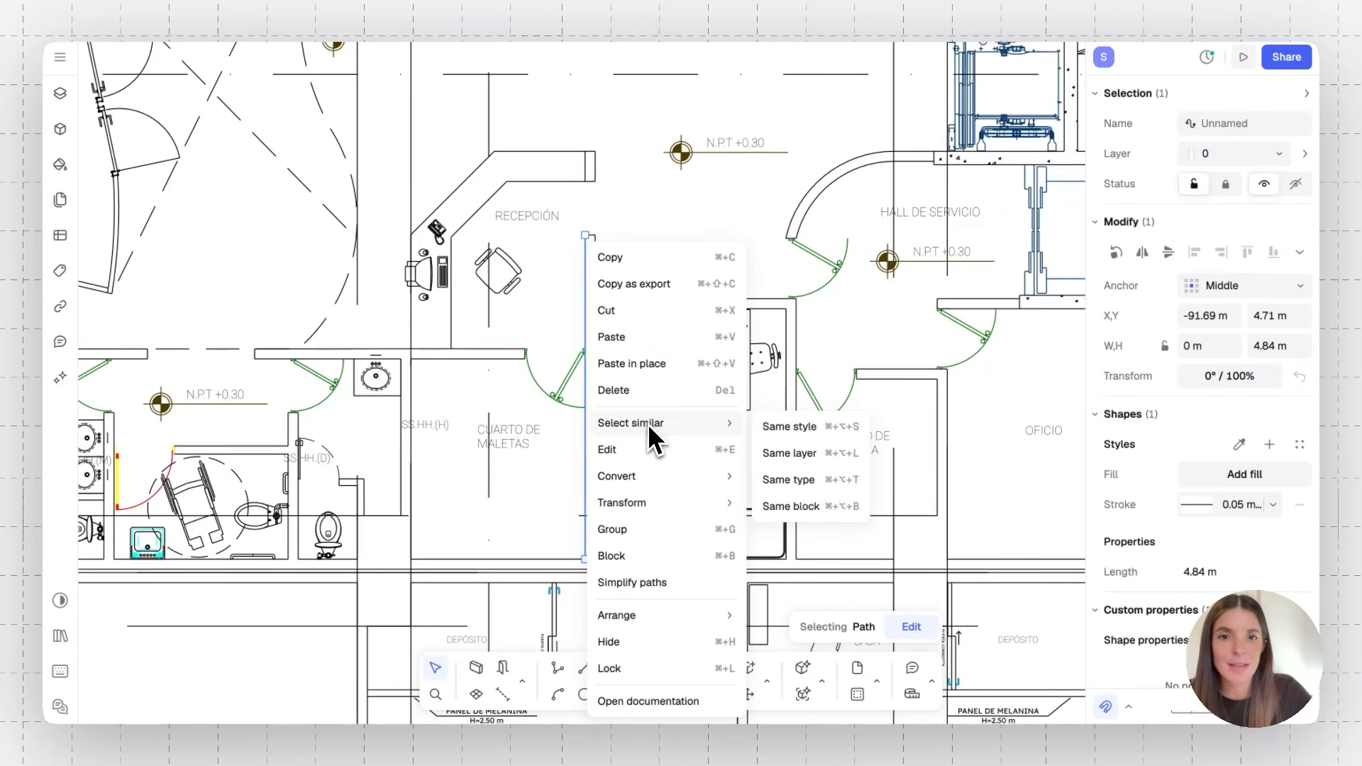
left_click(777, 427)
scroll(781, 439, "down", 5)
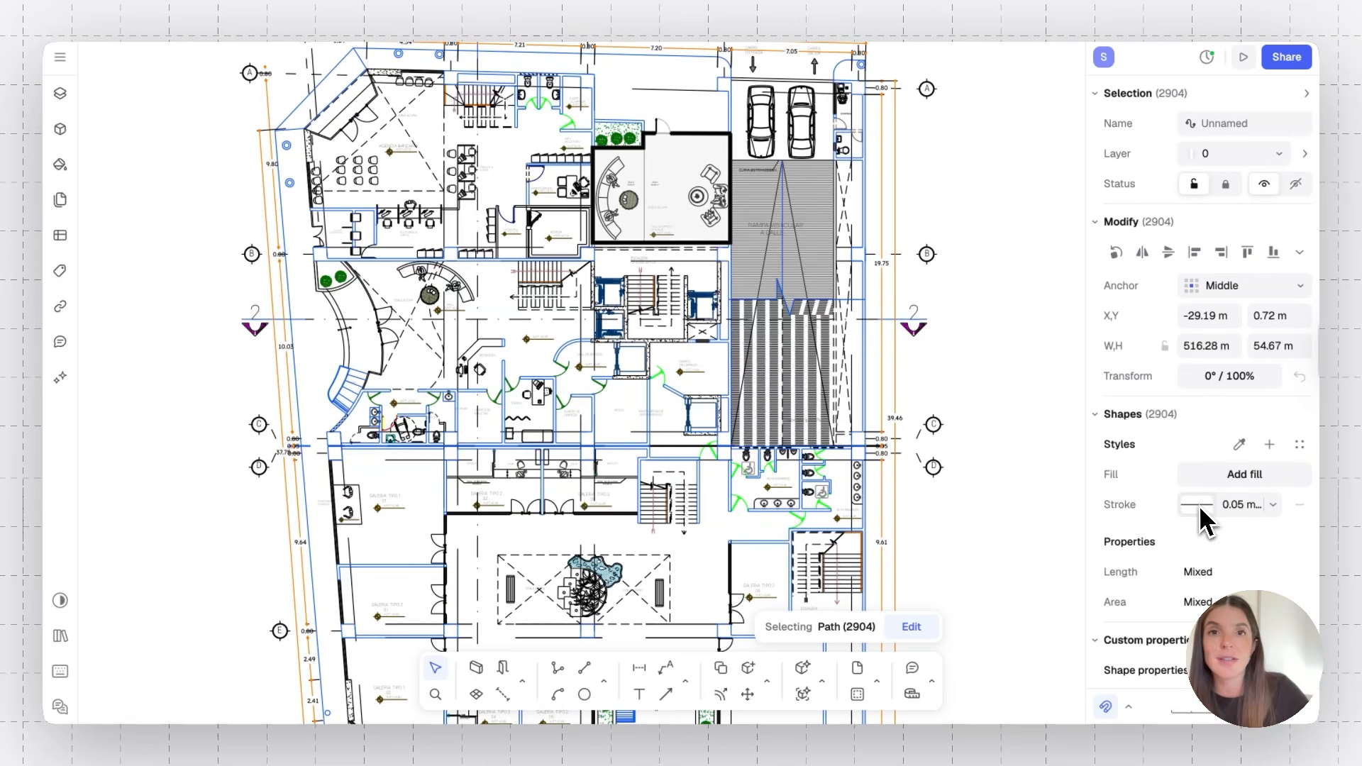
Try stroke weights of 0.7 mm and 2 mm on the selected paths
left_click(1274, 508)
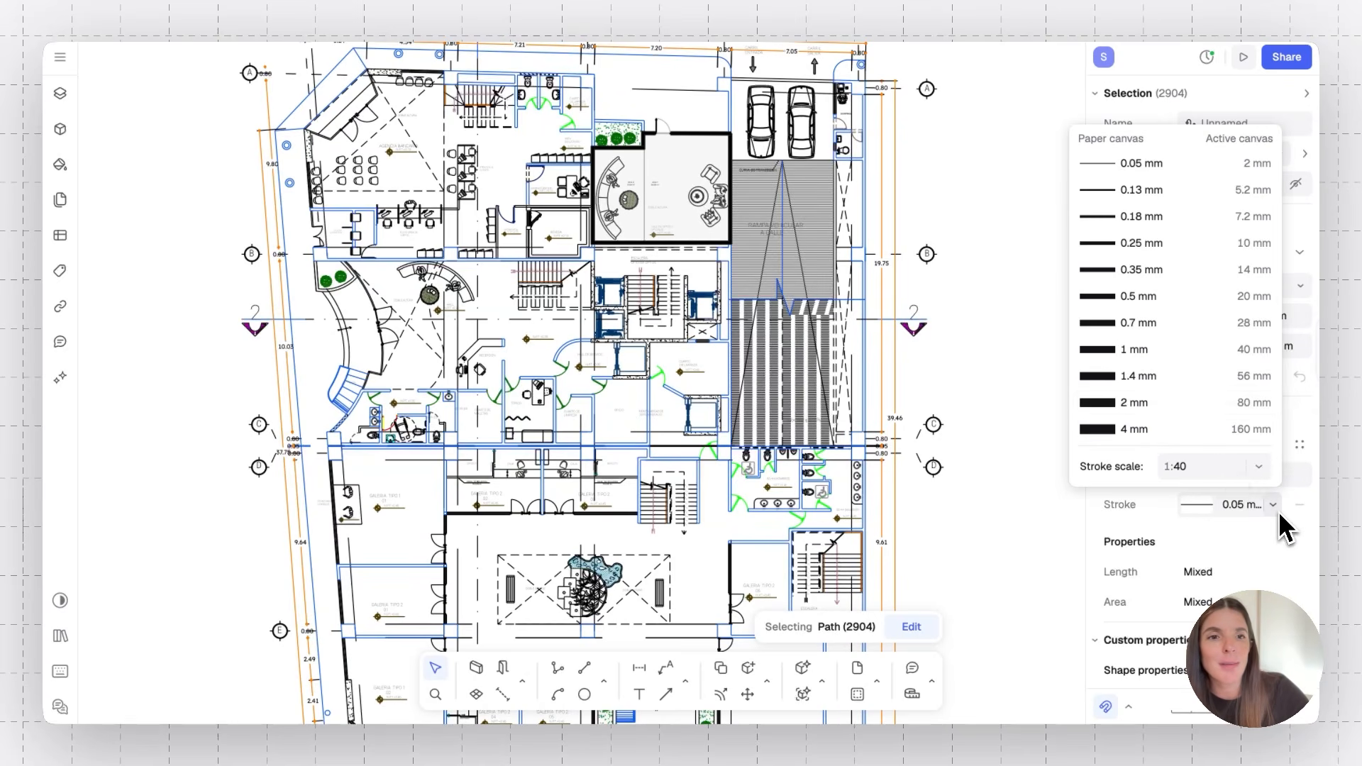
left_click(1153, 328)
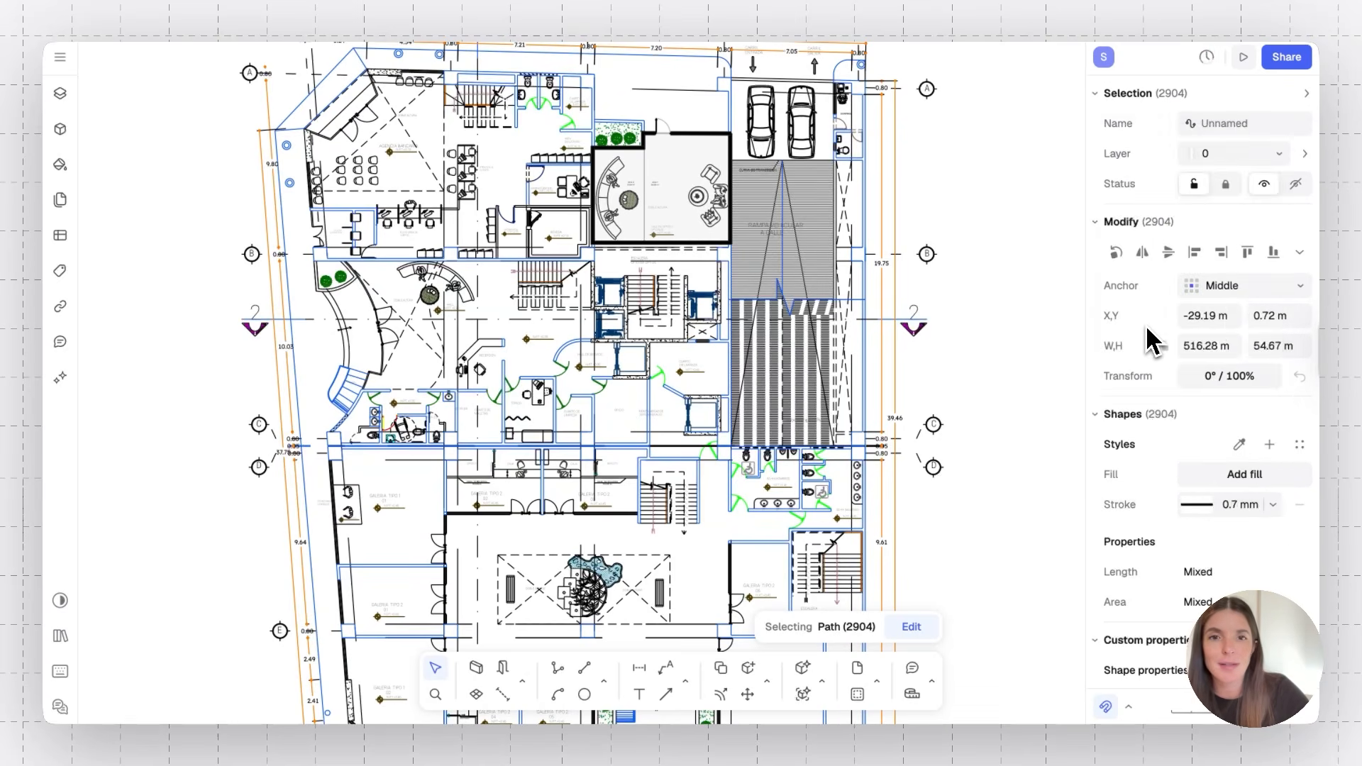
left_click(1274, 506)
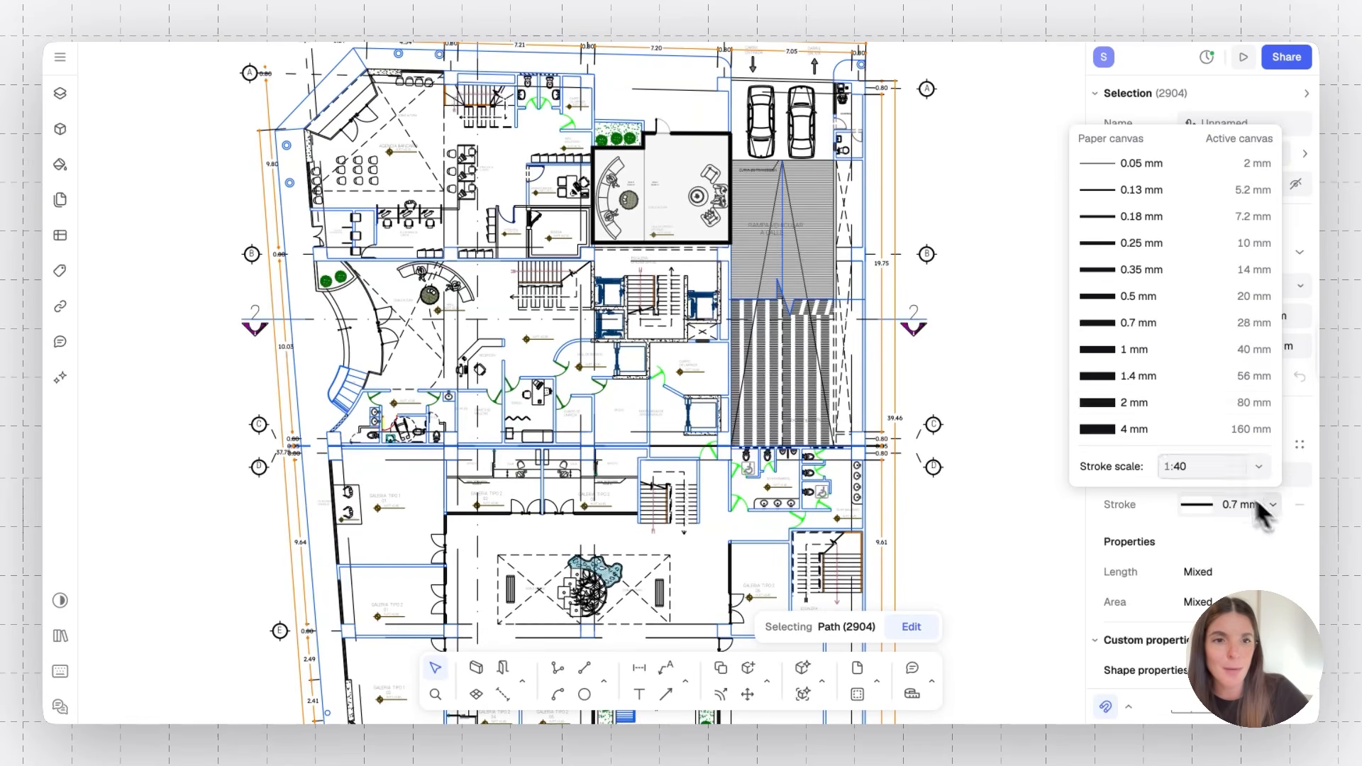
left_click(1162, 414)
scroll(643, 447, "up", 5)
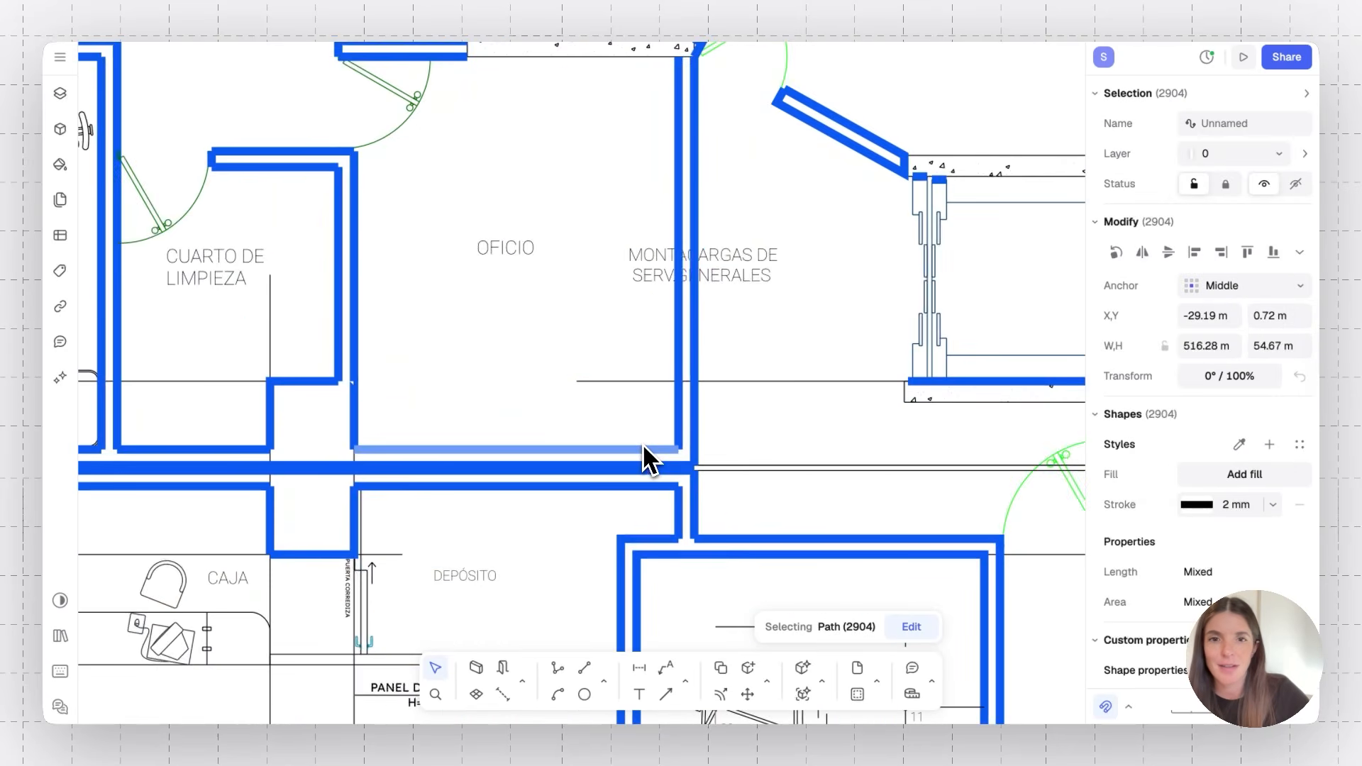
scroll(643, 447, "down", 3)
scroll(860, 435, "up", 2)
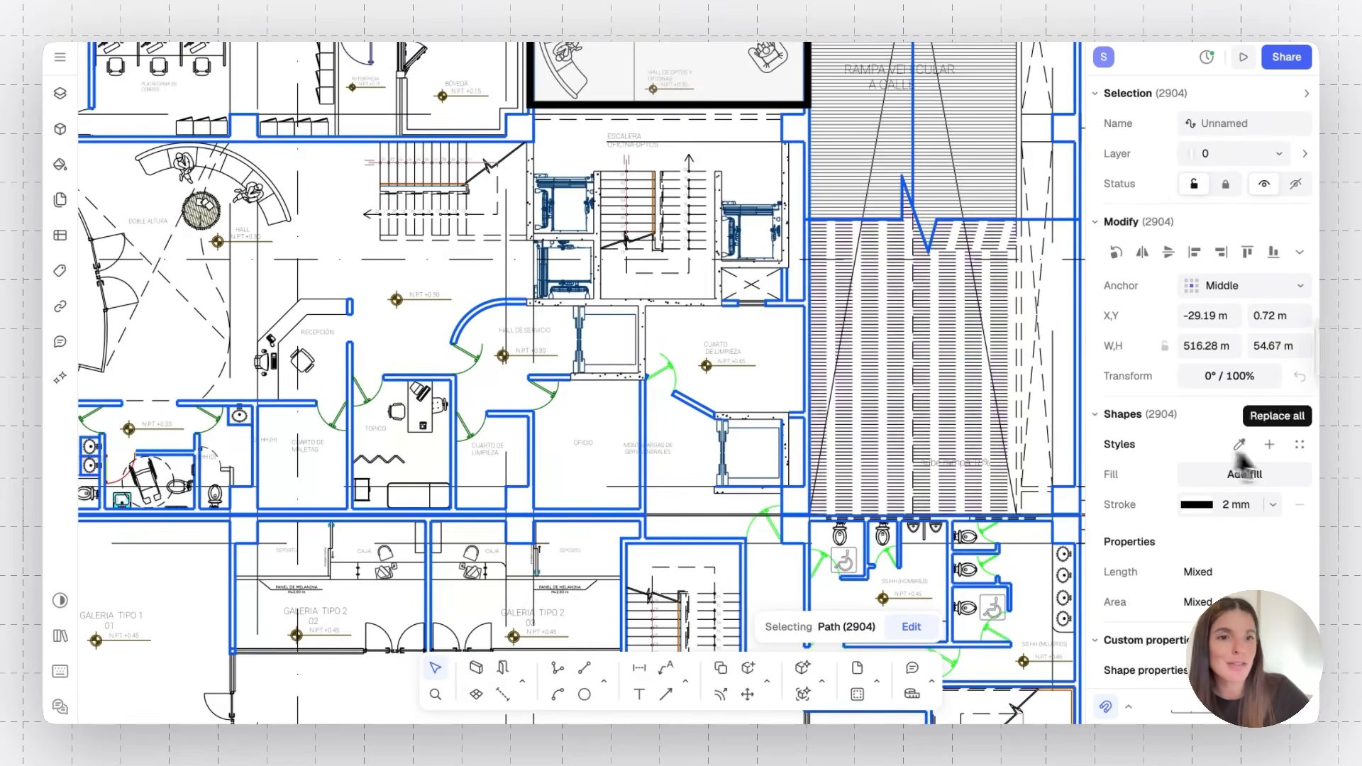
Set the selected paths' stroke weight to 1 mm and their stroke colour to grey #767676
left_click(1270, 508)
left_click(1179, 386)
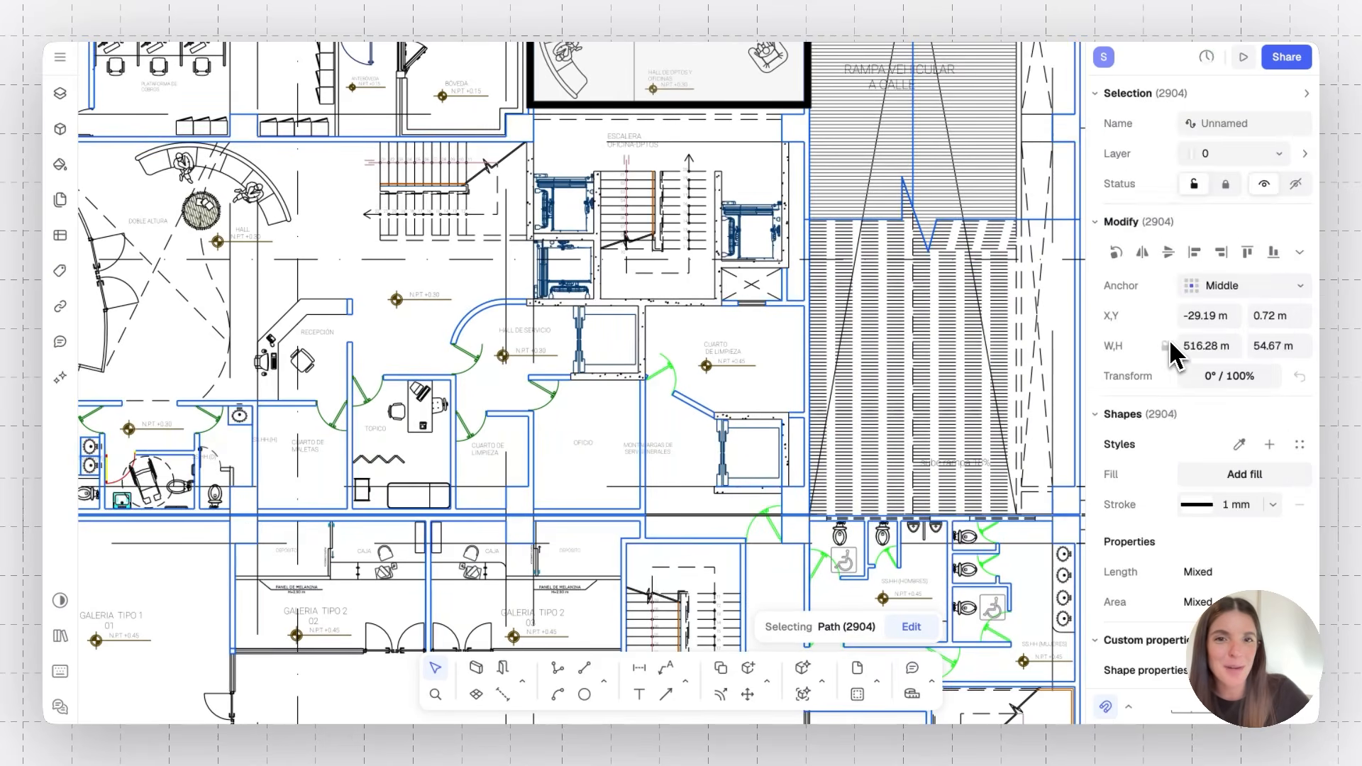
left_click(1196, 504)
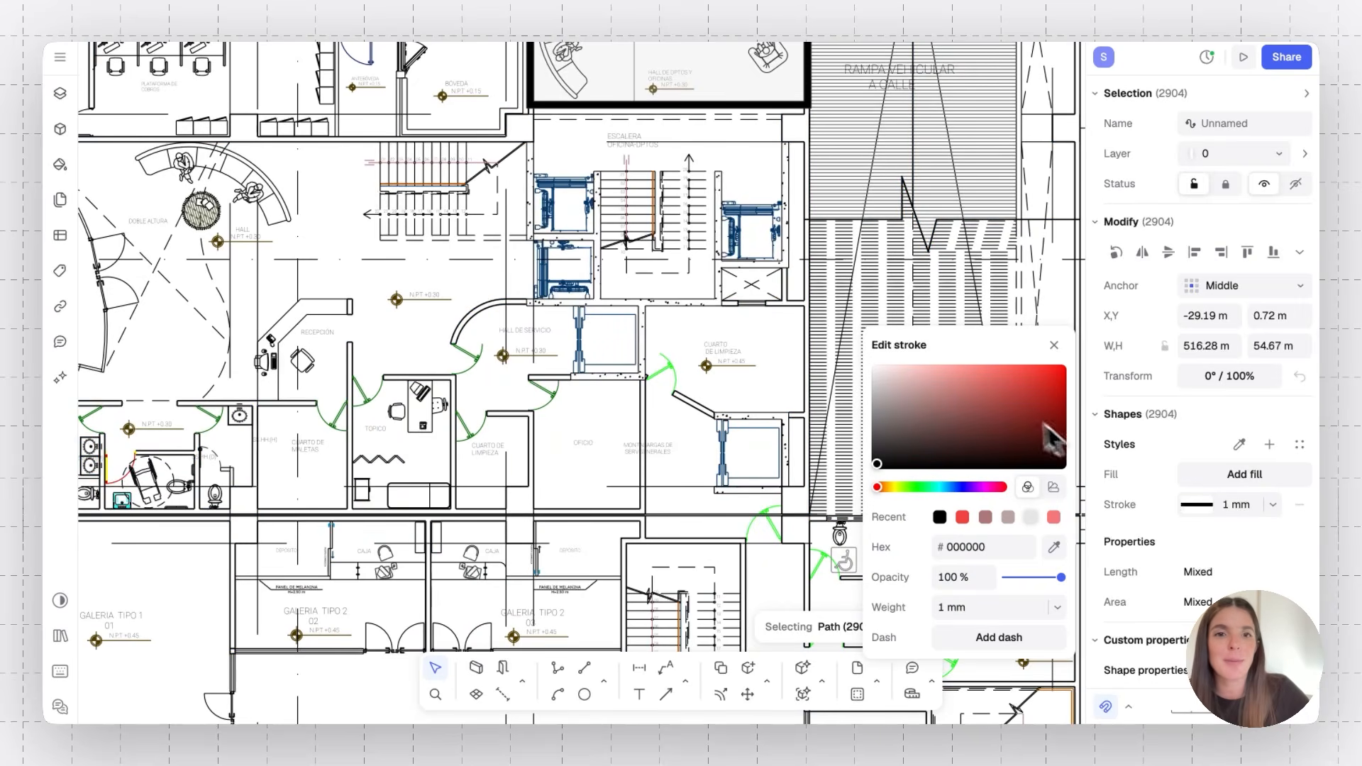
left_click_drag(919, 425, 881, 399)
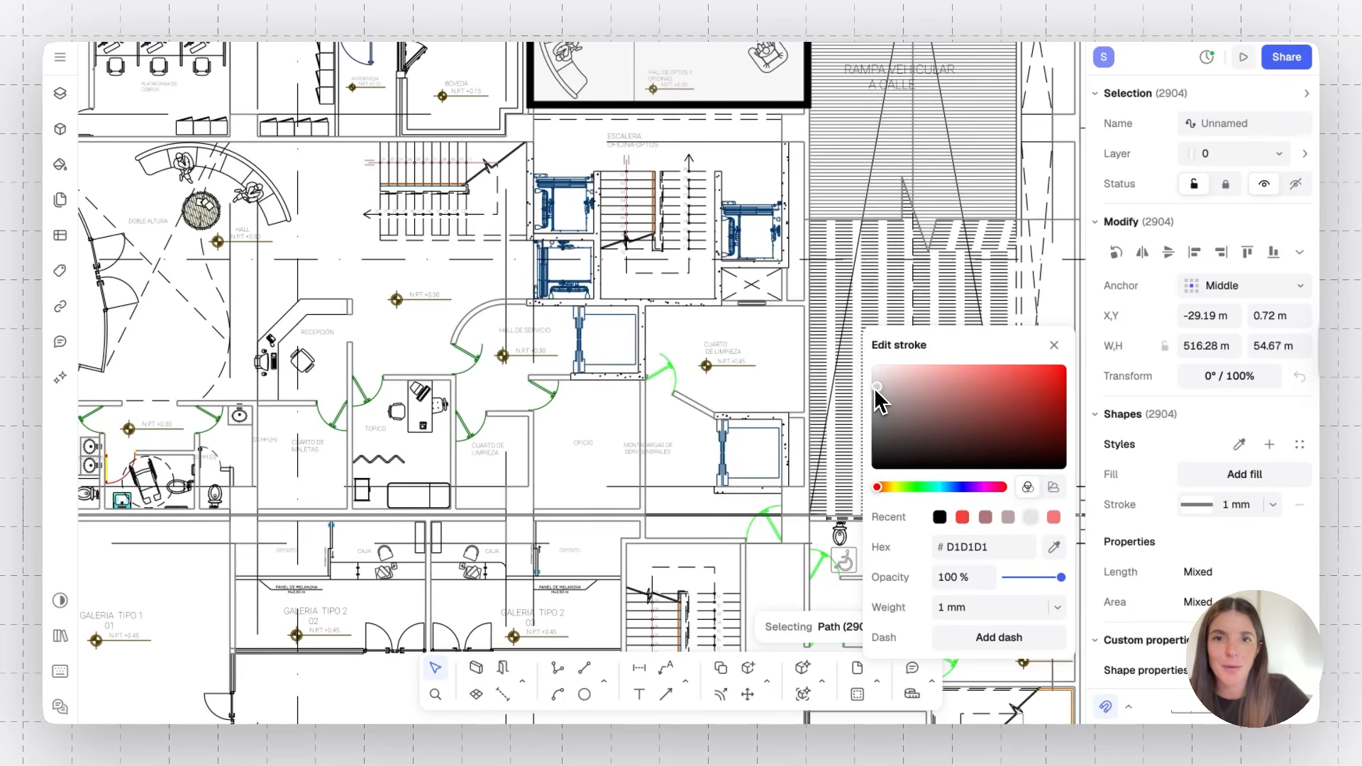
left_click_drag(877, 390, 878, 420)
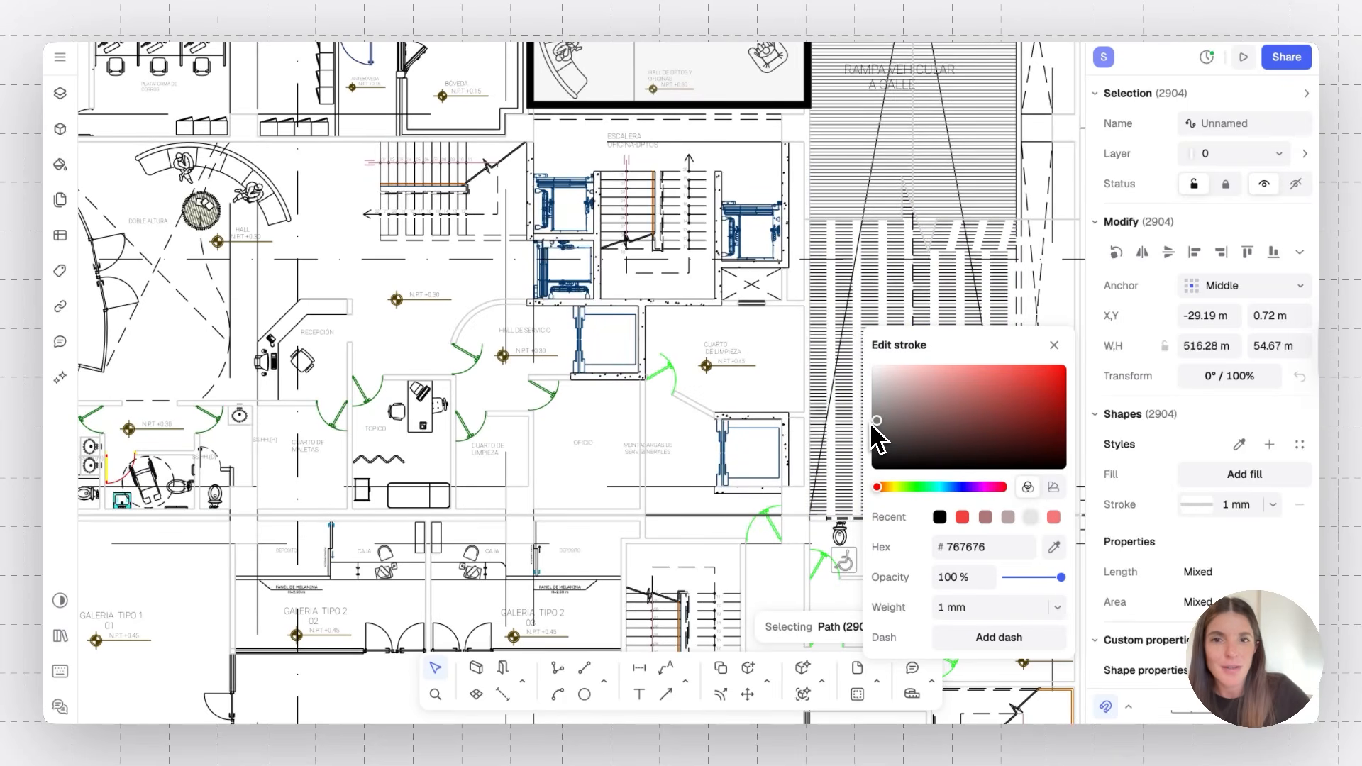
Save the selected paths' stroke as a new style named Vector Walls, then clear the selection
left_click(336, 208)
scroll(338, 221, "up", 10)
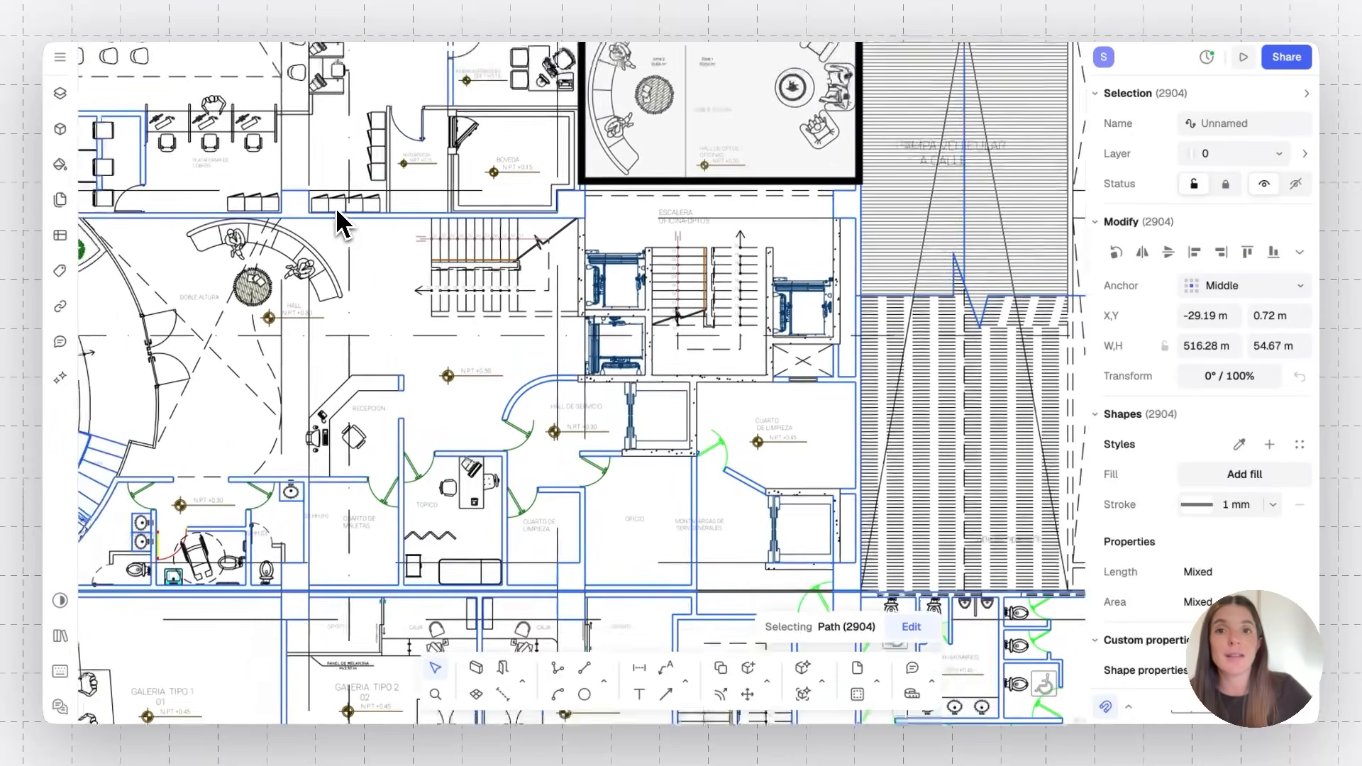
scroll(338, 221, "down", 10)
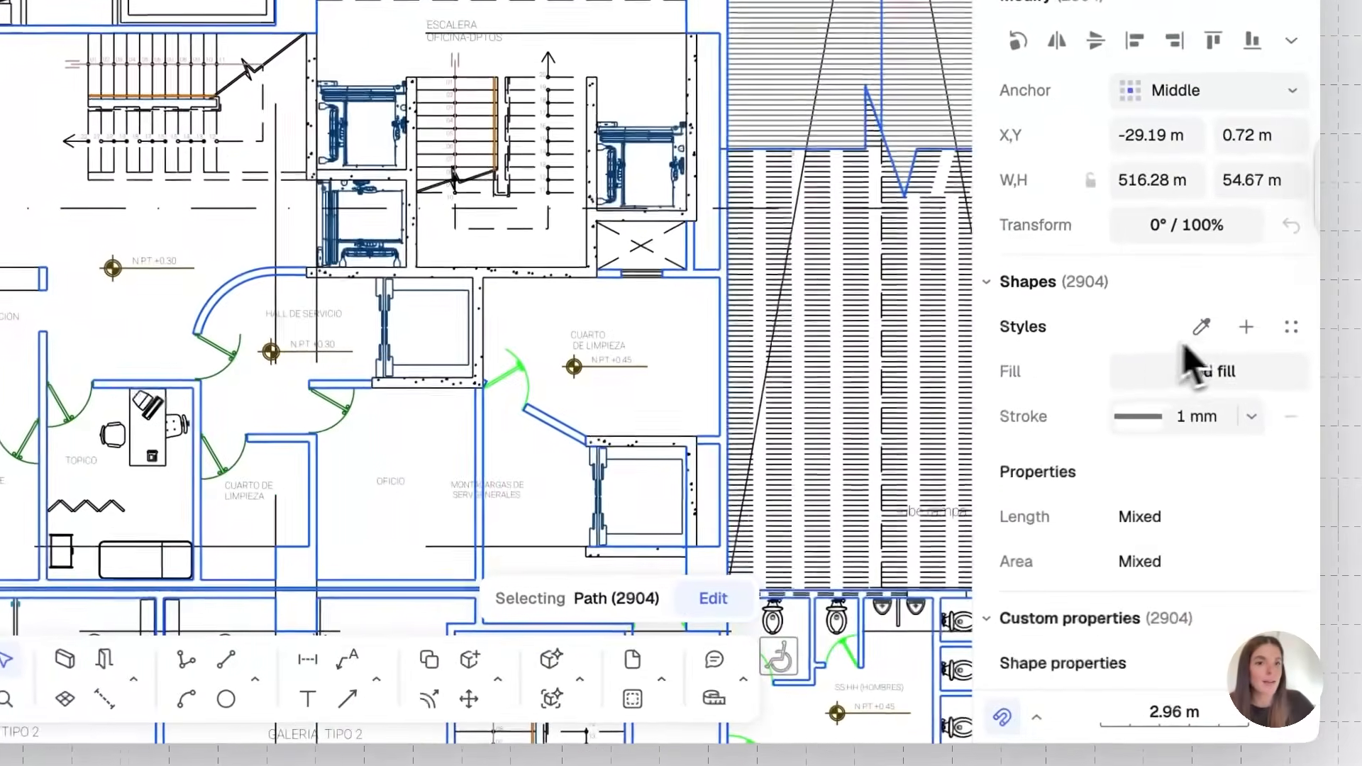
left_click(1246, 329)
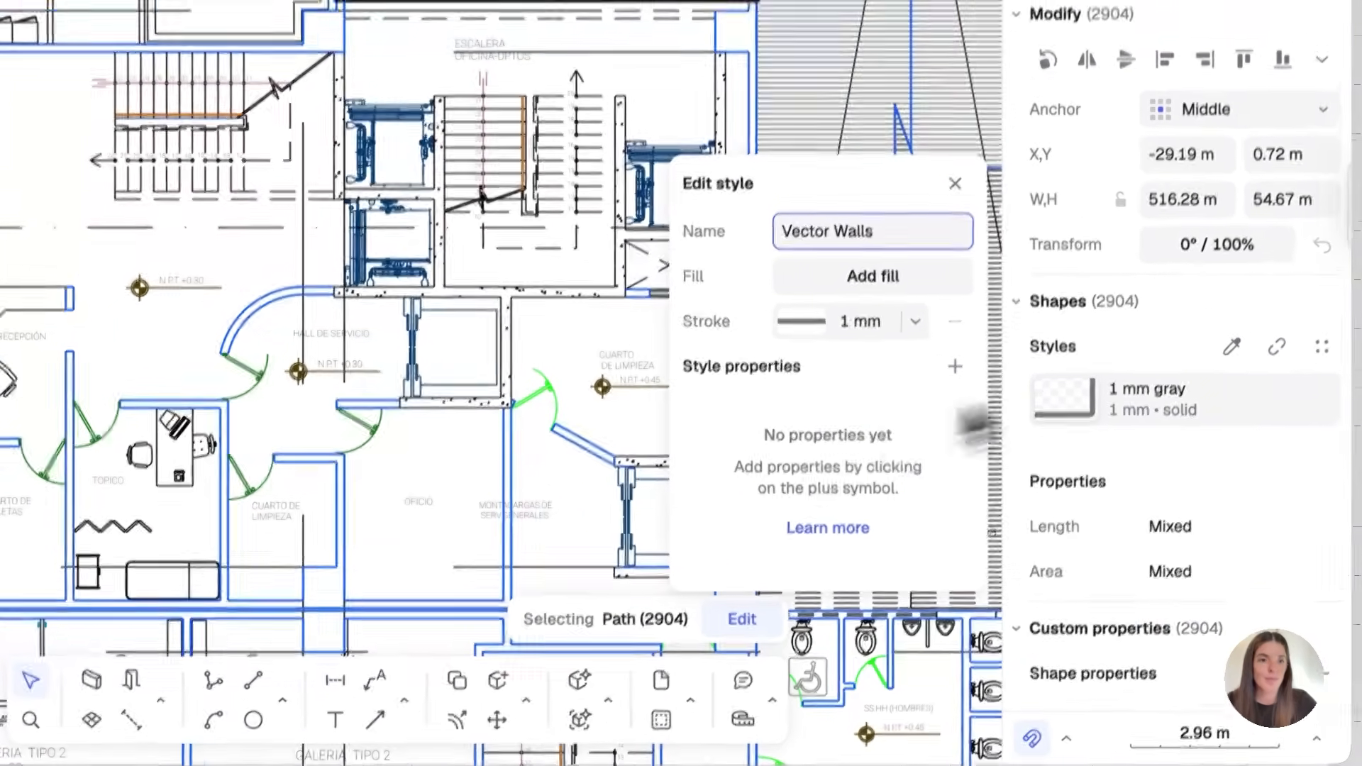
left_click(1200, 323)
key("Escape")
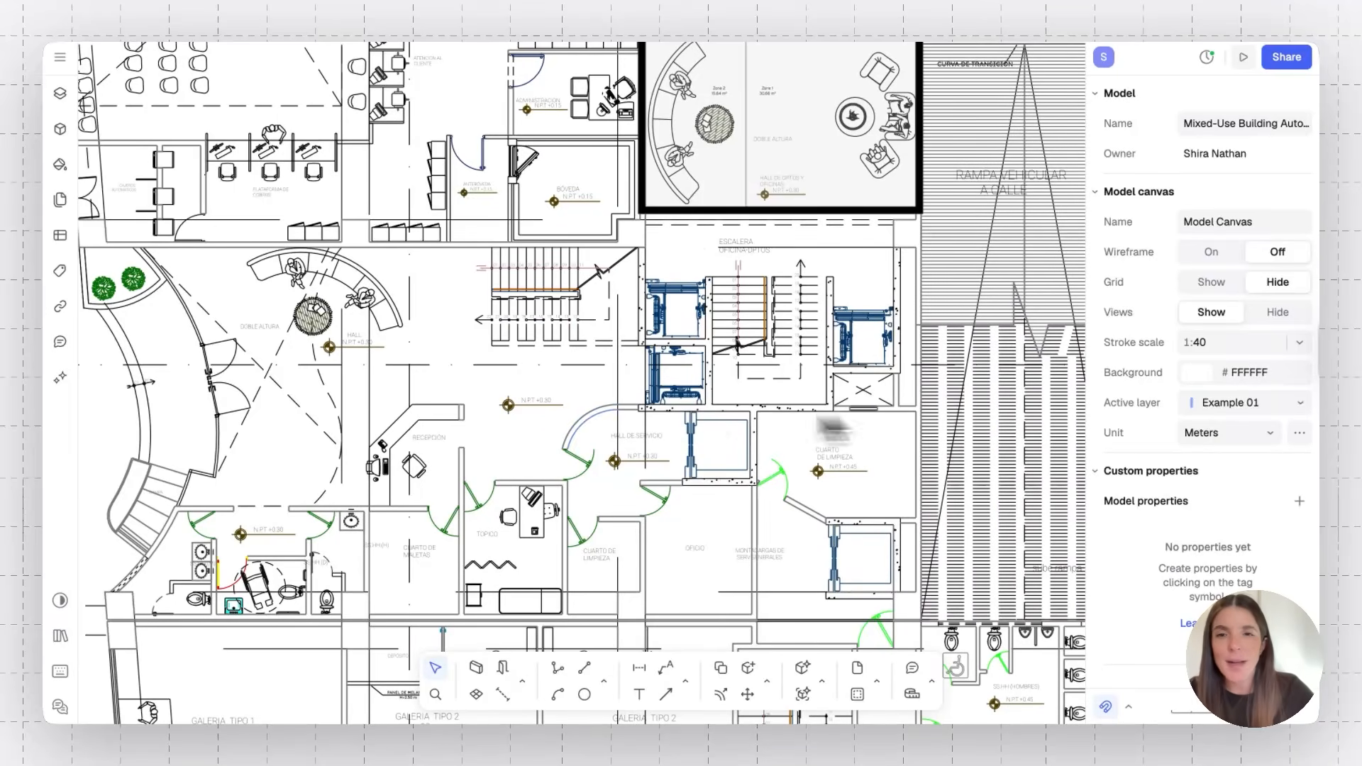
Recolour the Vector Walls style's stroke by editing it from a selected wall path
left_click(595, 418)
mouse_move(1203, 487)
left_click(1299, 480)
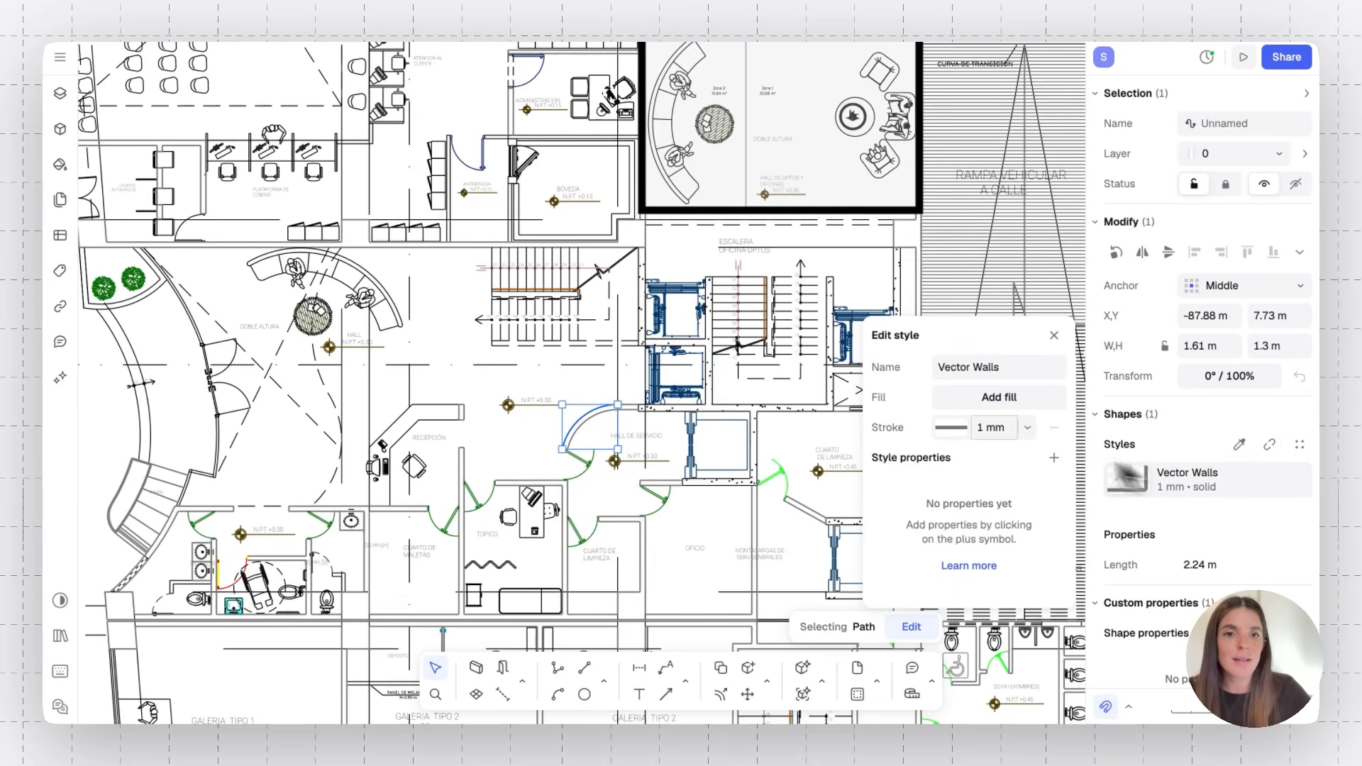
left_click(956, 428)
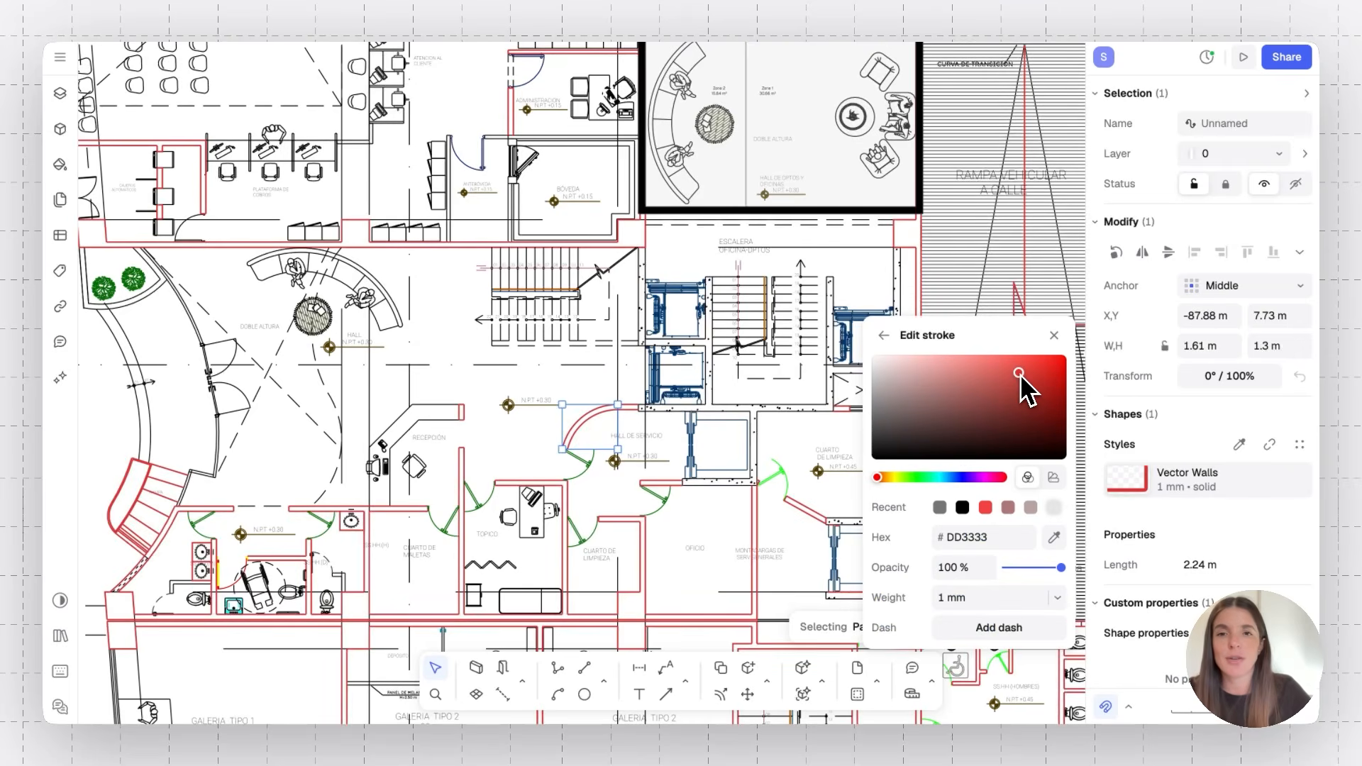
left_click(892, 404)
left_click(566, 393)
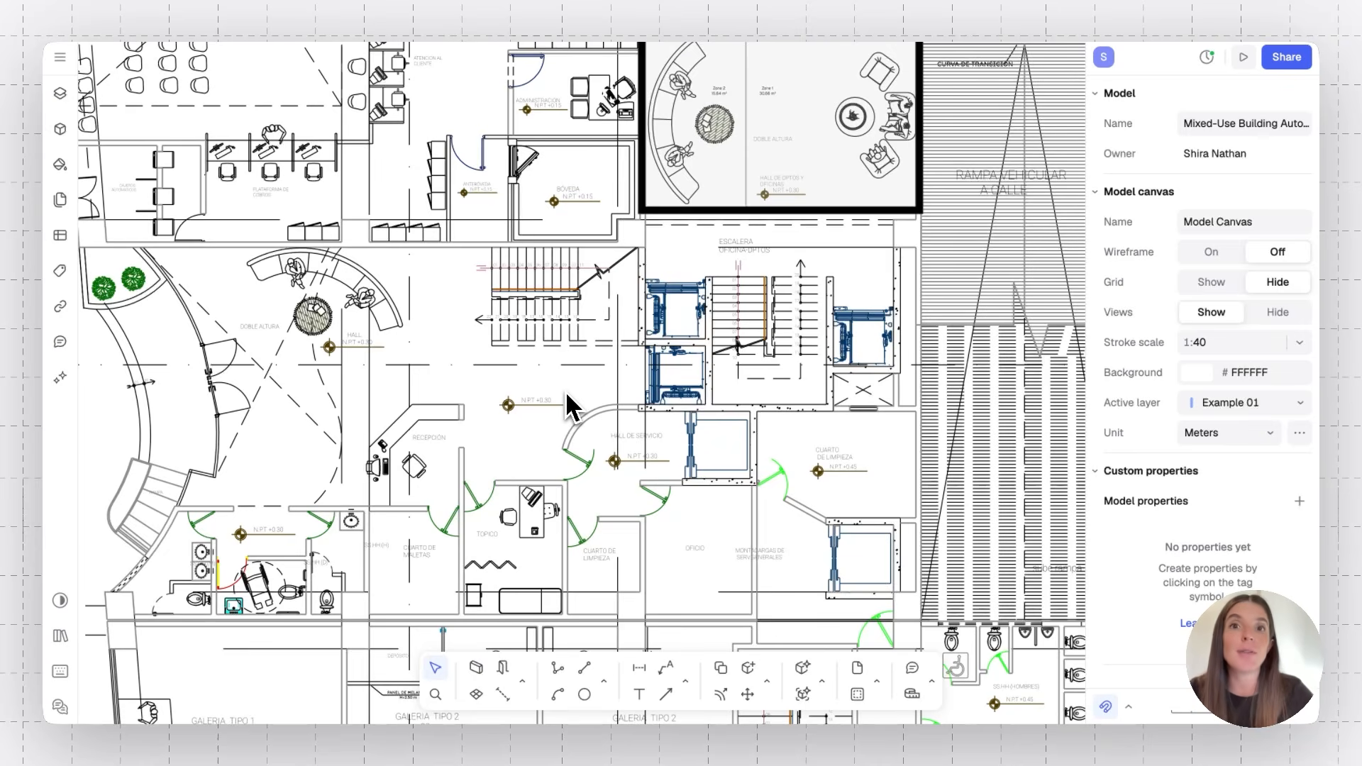
Select all walls sharing the style of the lobby's top wall
scroll(566, 394, "up", 3)
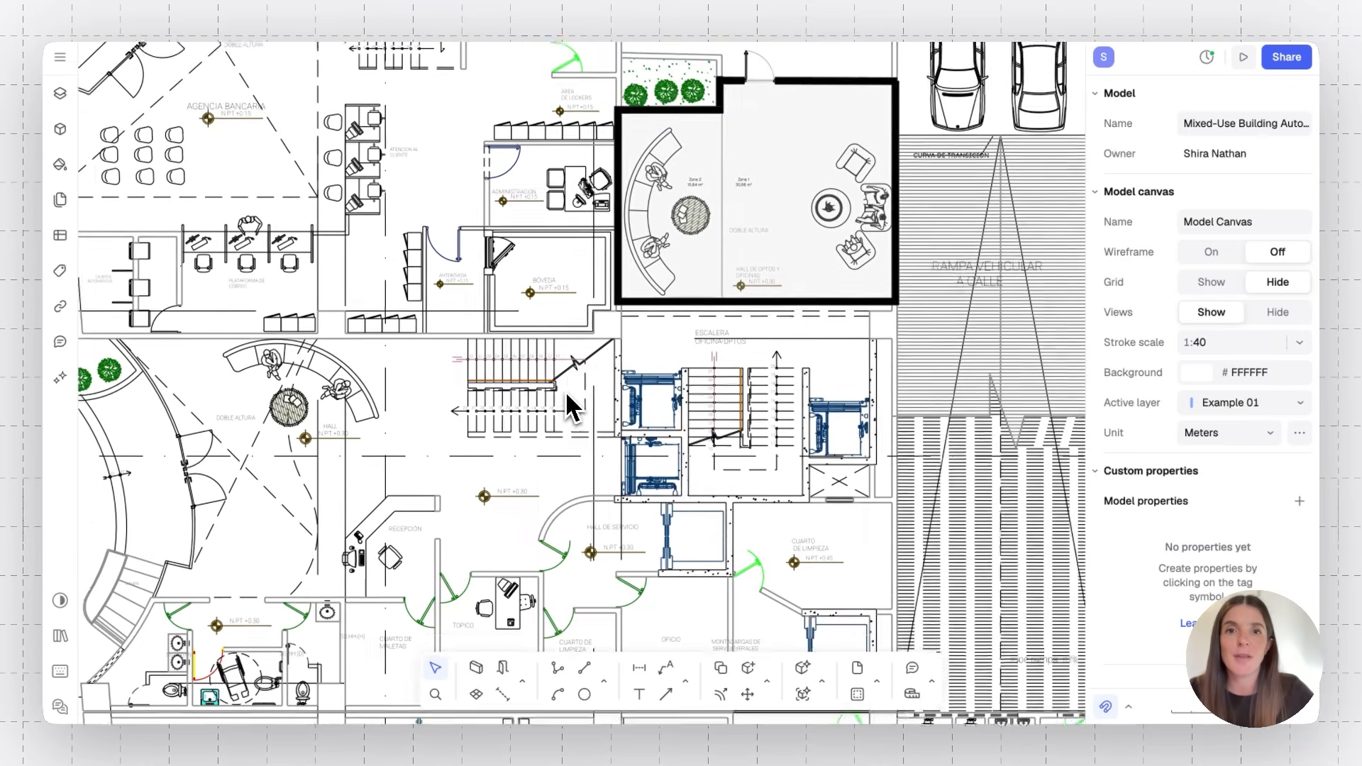
scroll(768, 295, "up", 5, "ctrl")
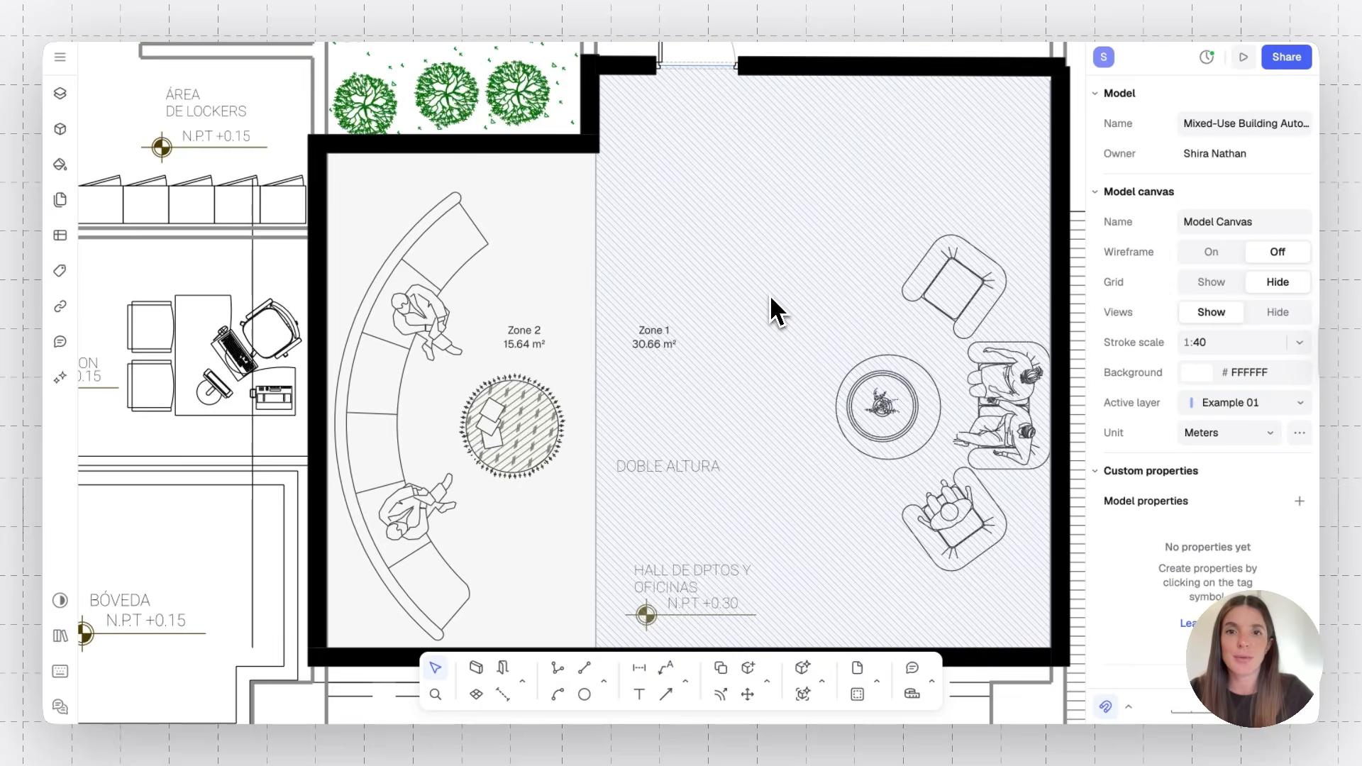
scroll(769, 295, "down", 5, "ctrl")
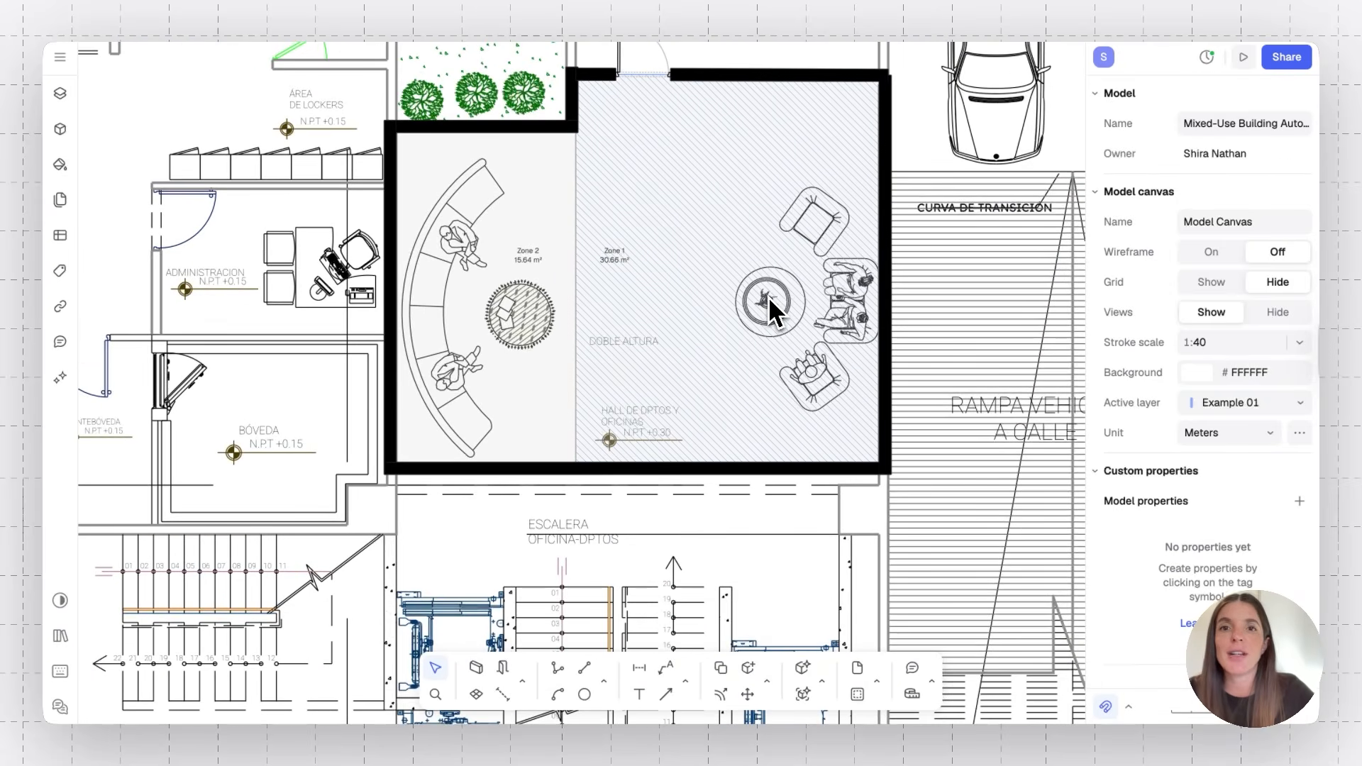
left_click(745, 75)
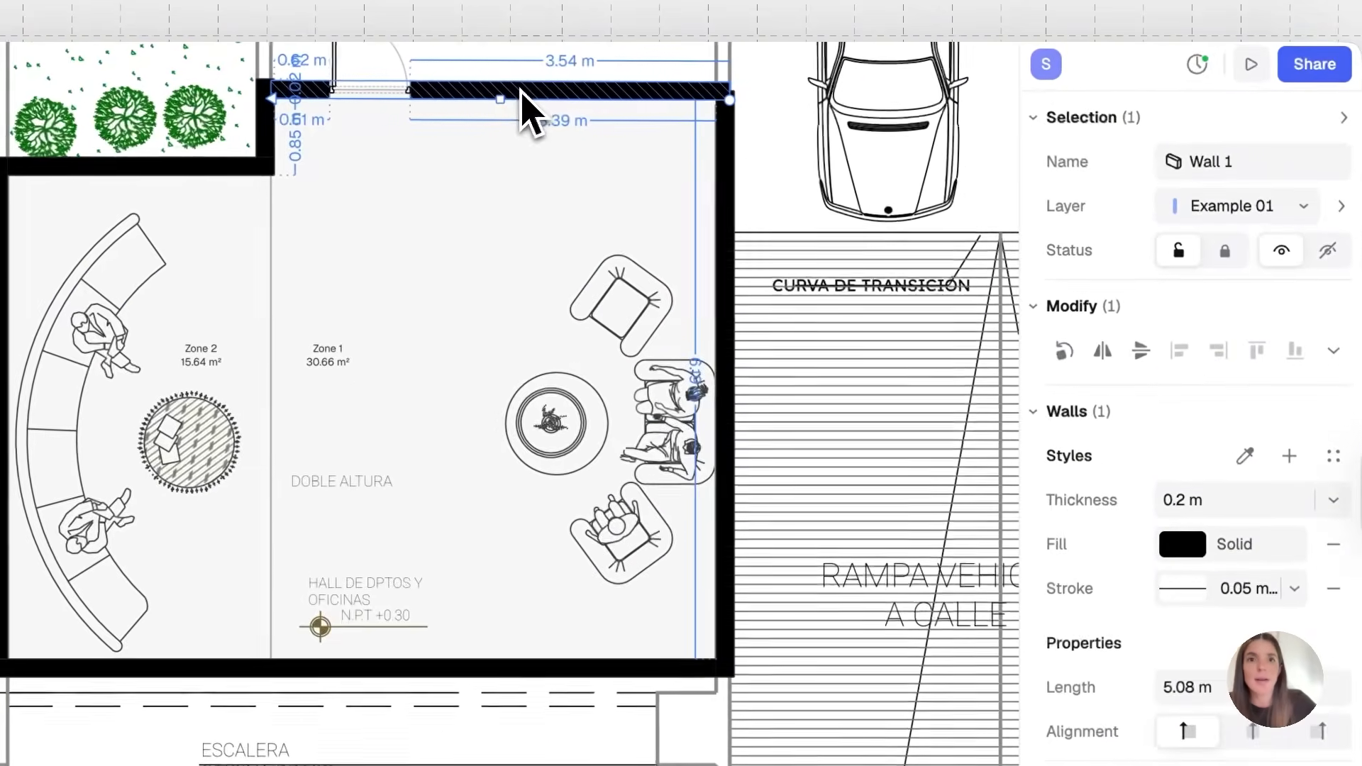
right_click(551, 88)
mouse_move(616, 153)
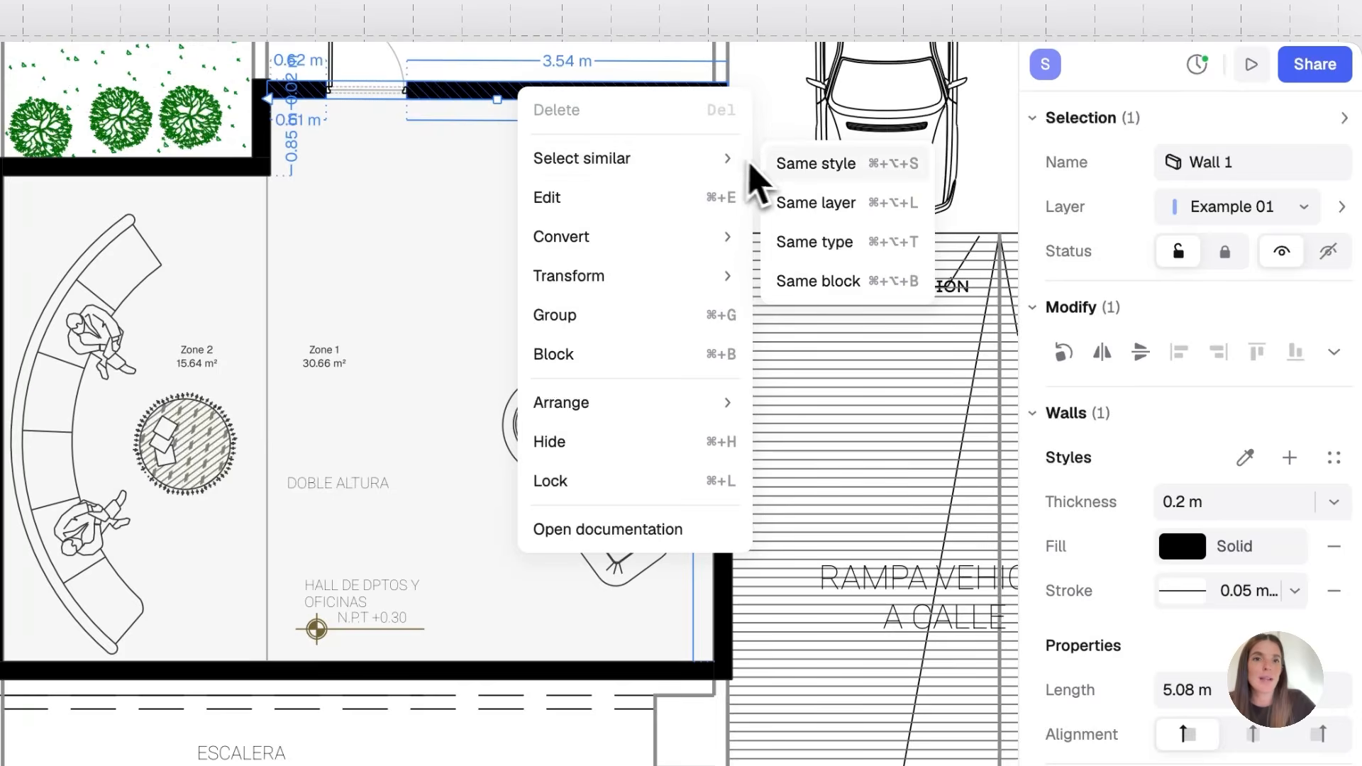
left_click(780, 167)
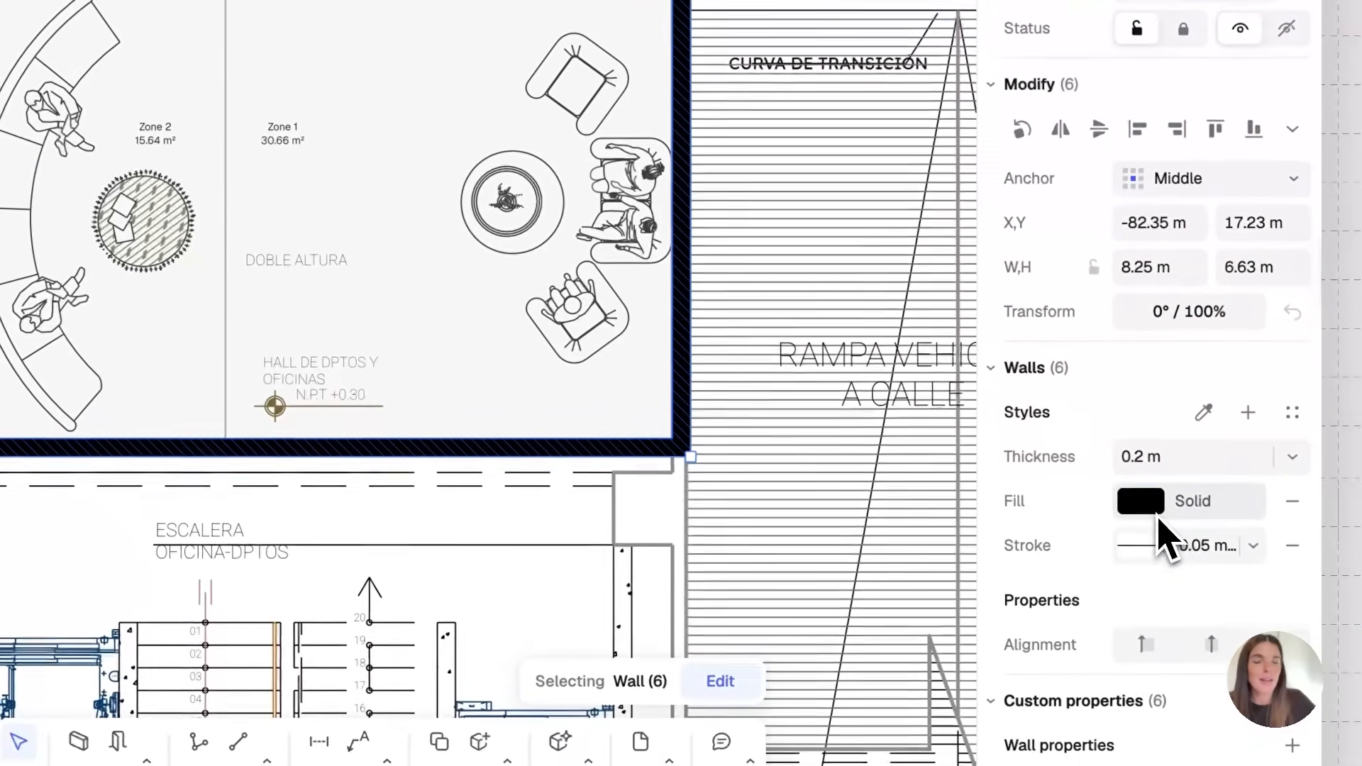
Give the selected lobby walls a Triple Oblique hatch fill
left_click(1163, 550)
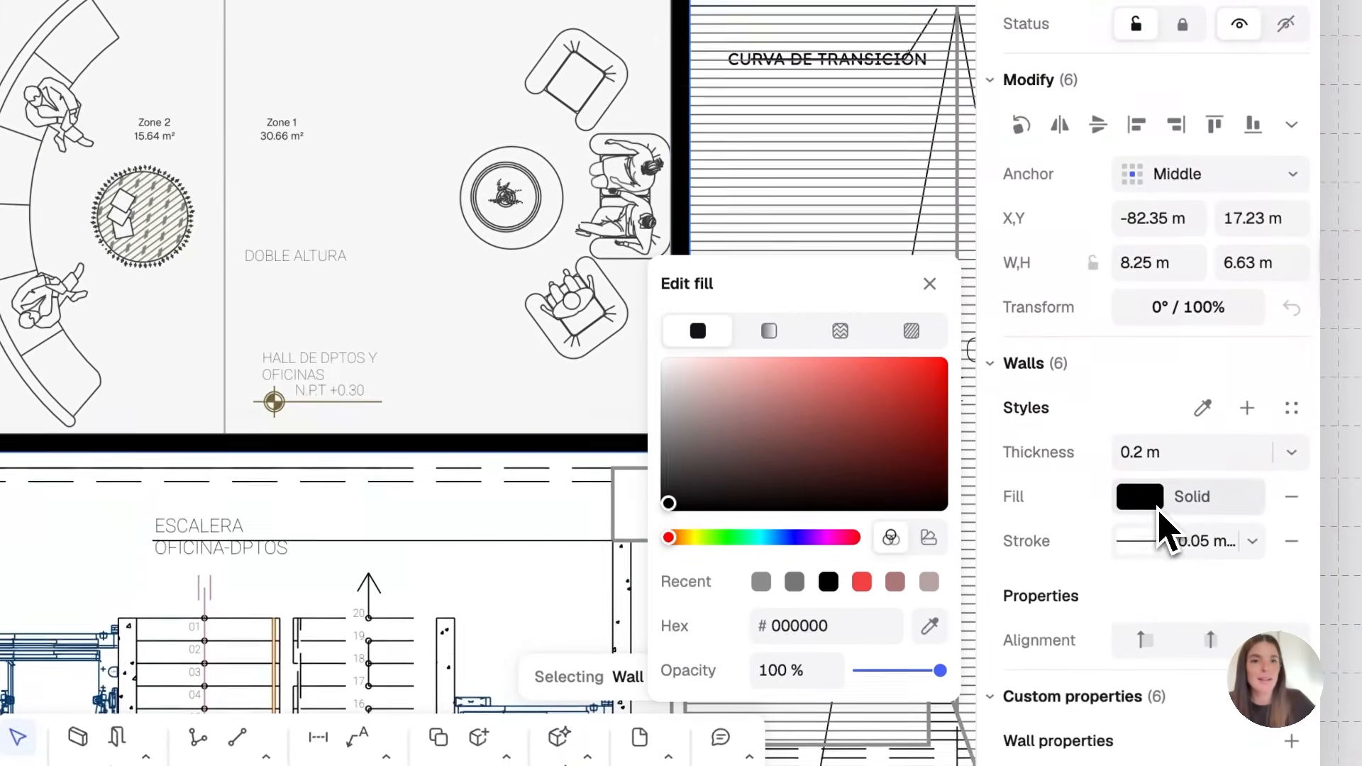
left_click(910, 332)
left_click(915, 600)
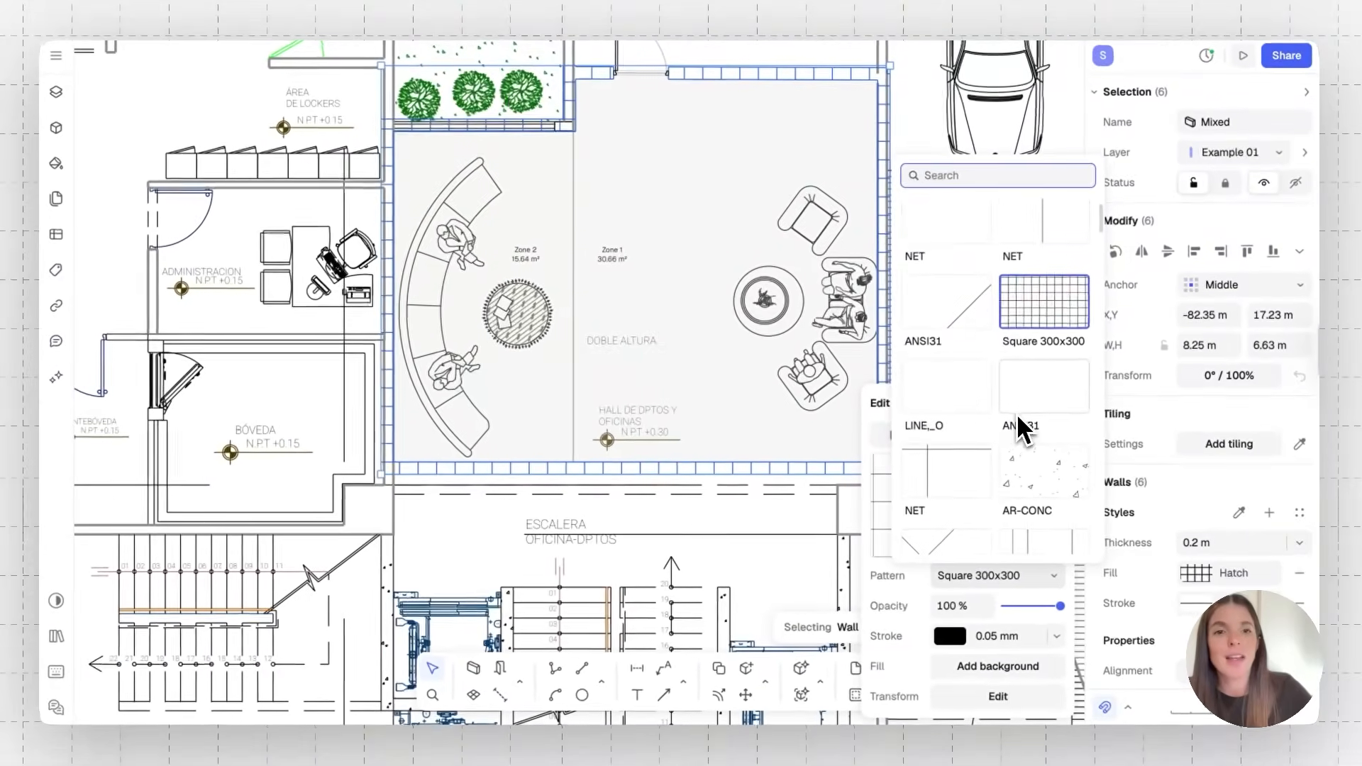
scroll(1016, 414, "down", 10)
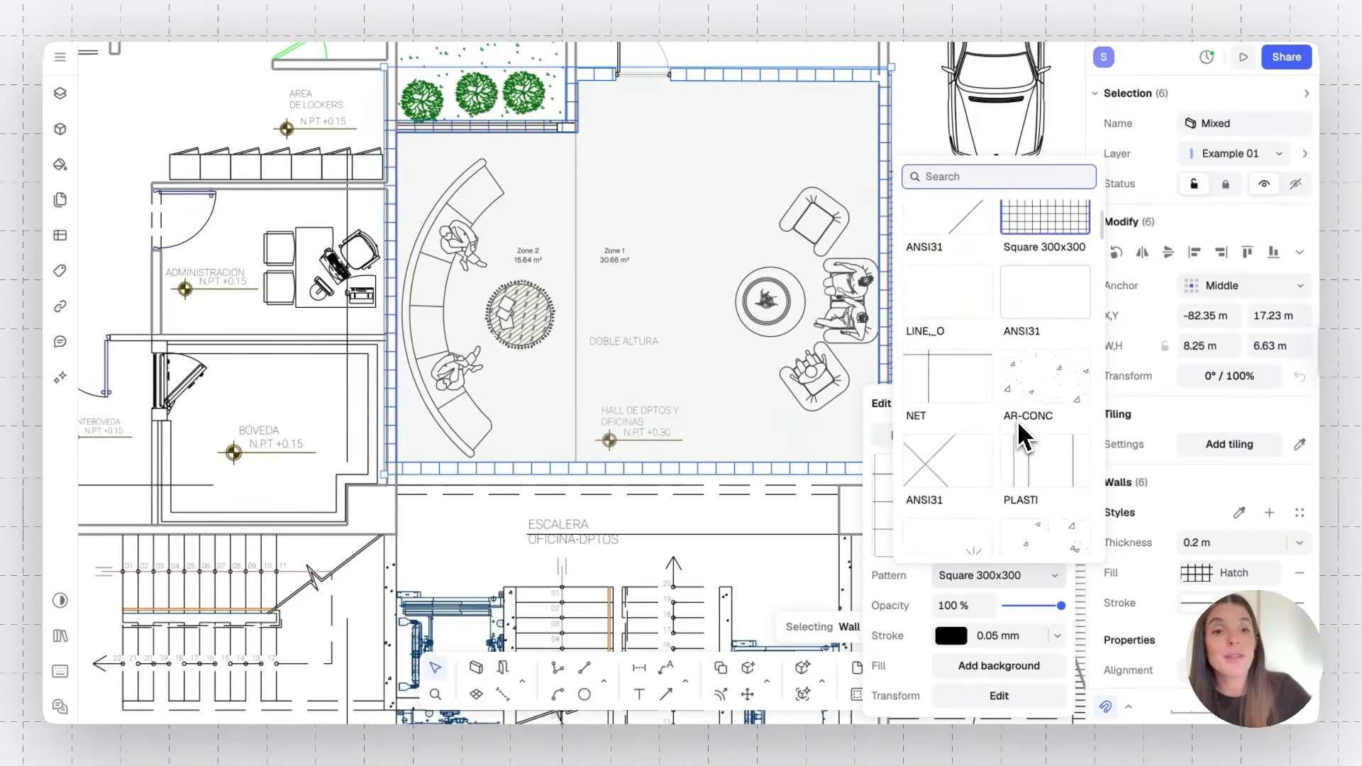
scroll(1017, 420, "down", 15)
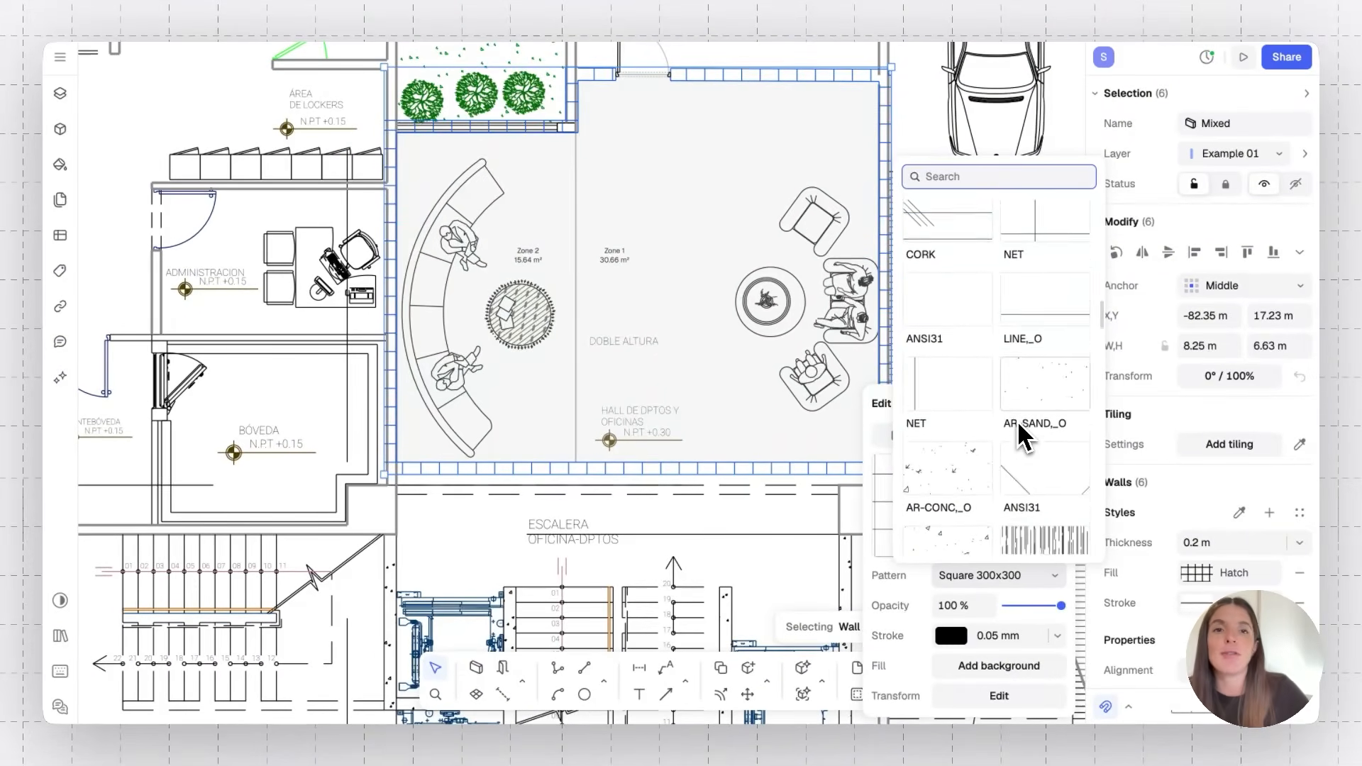
scroll(1017, 420, "down", 12)
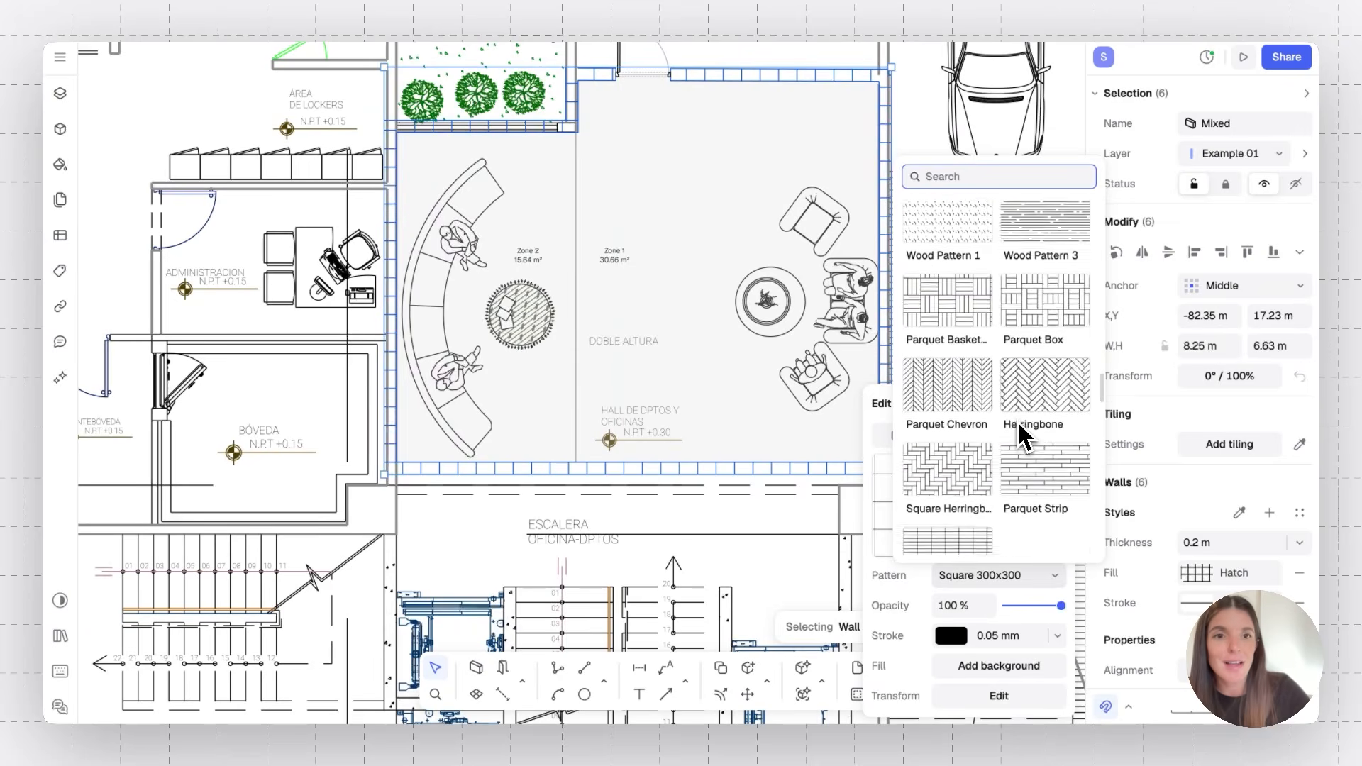
scroll(1017, 419, "down", 6)
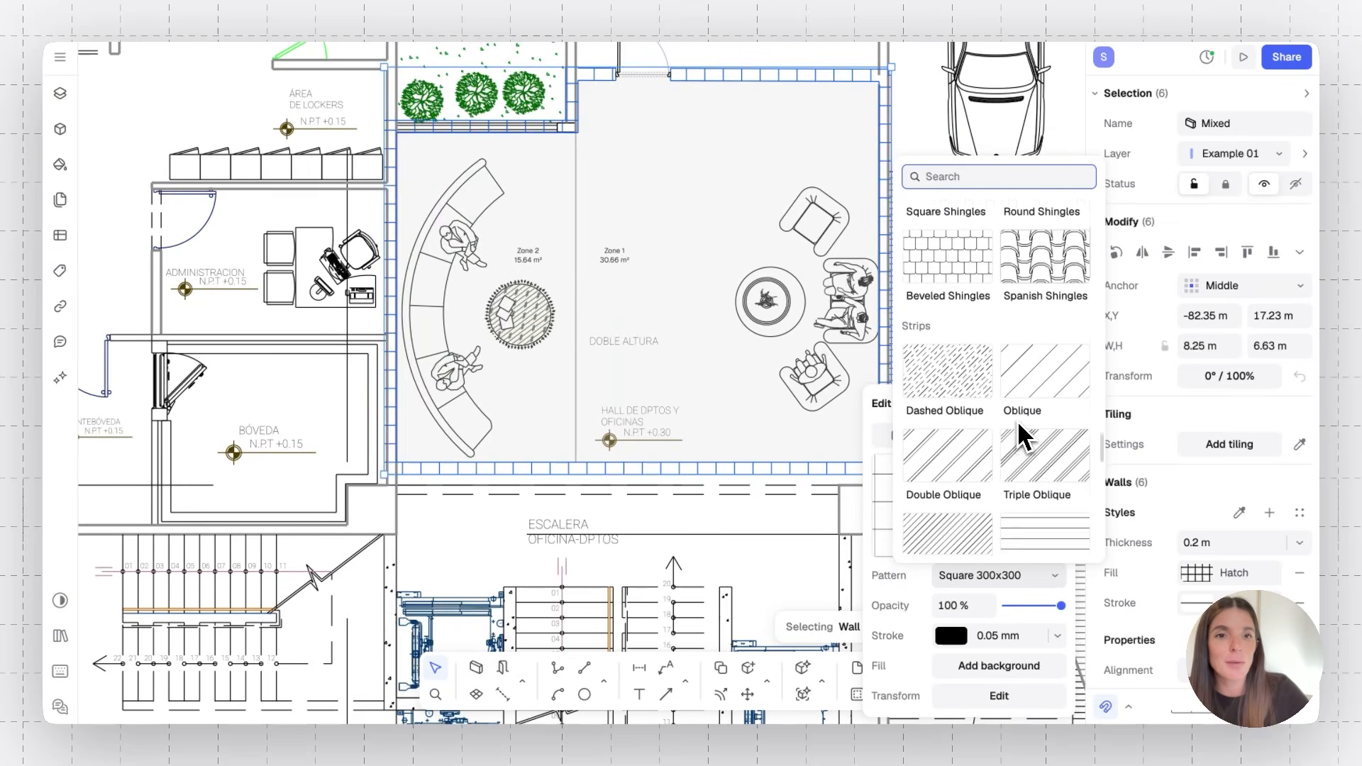
left_click(1036, 423)
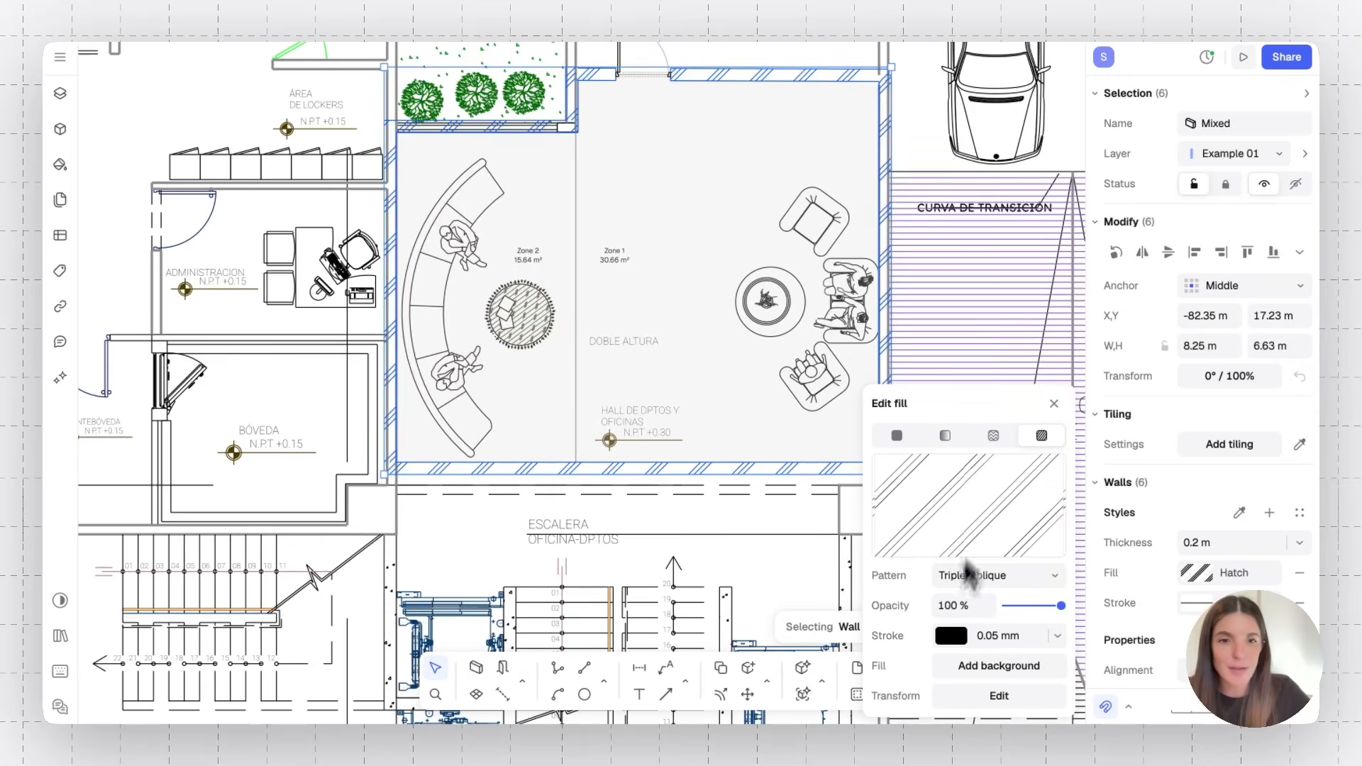
Set the lobby walls' hatch fill transform scale to 0.3
left_click(979, 702)
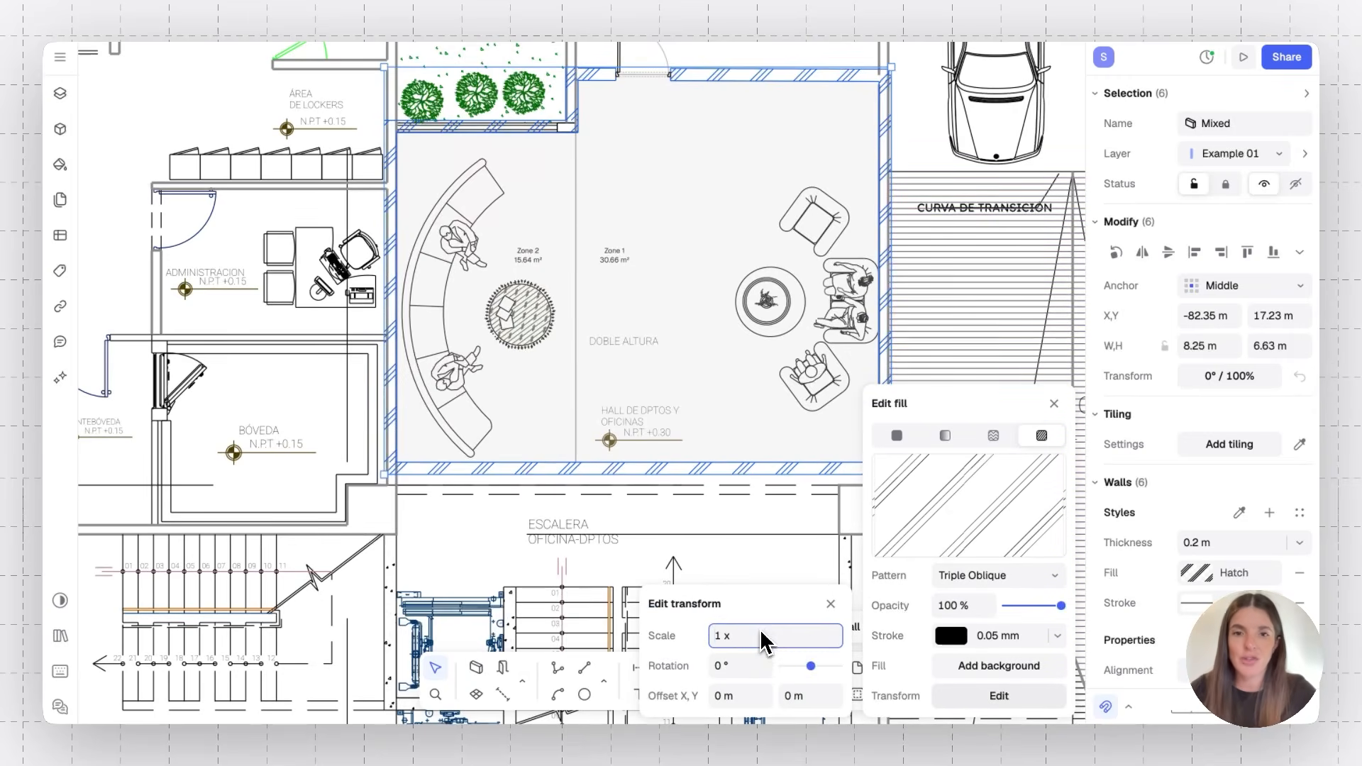
type("0.3")
key("Return")
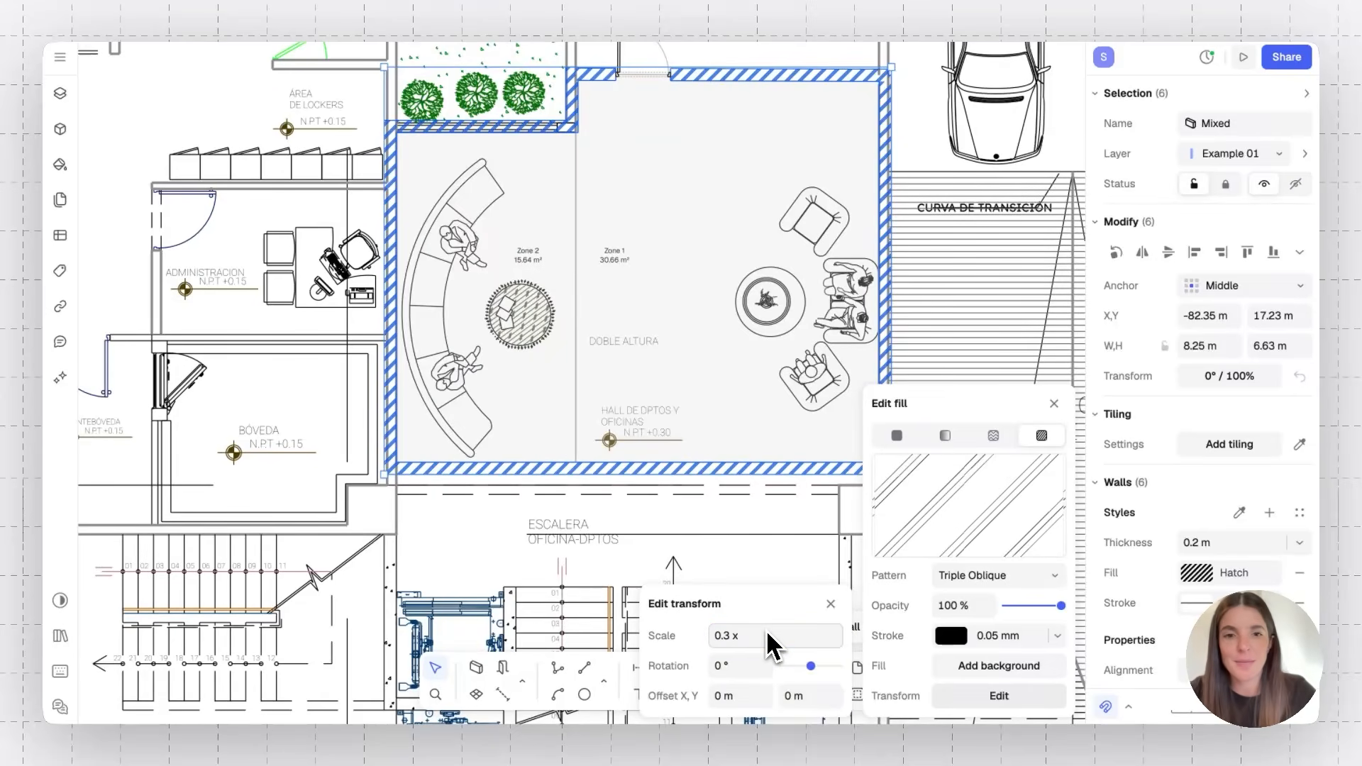
Change the hatch pattern's stroke colour to a light grey
left_click(993, 667)
left_click_drag(915, 557, 885, 523)
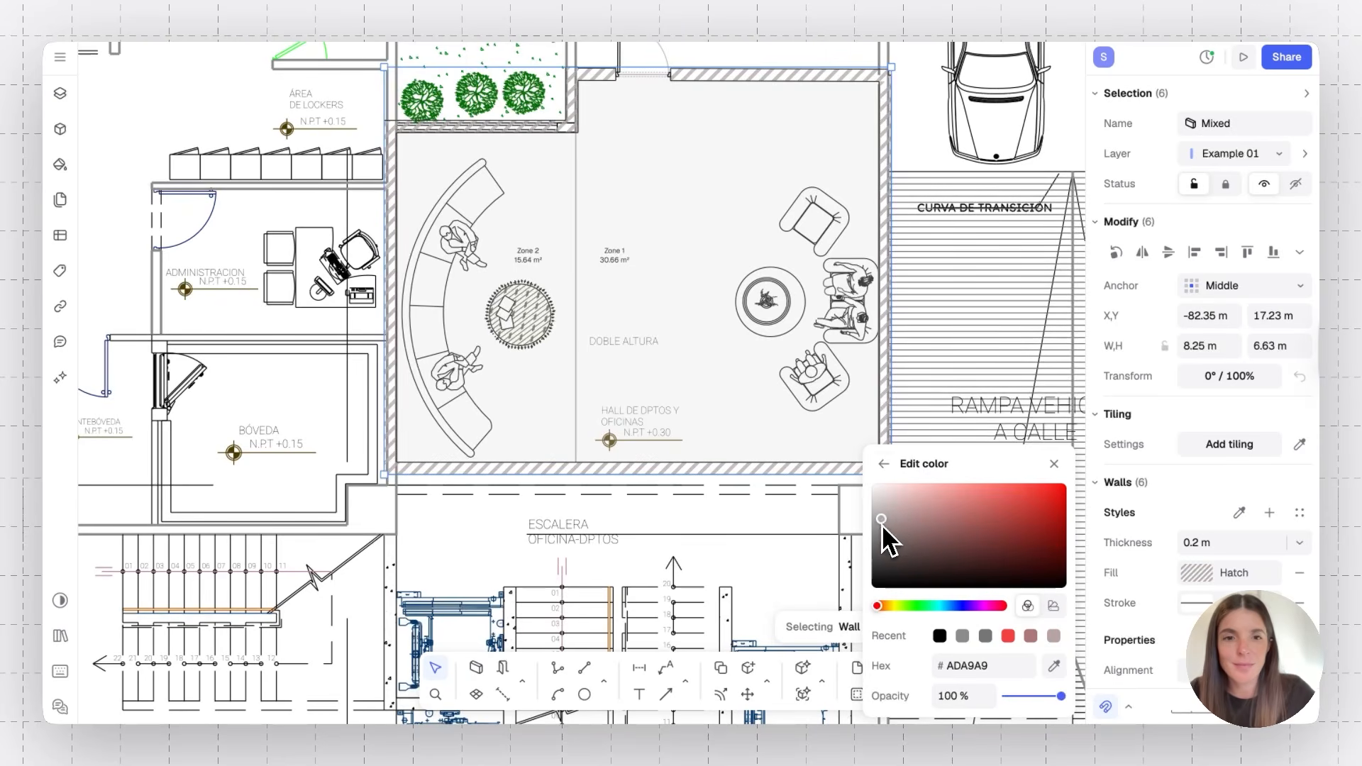
left_click(883, 464)
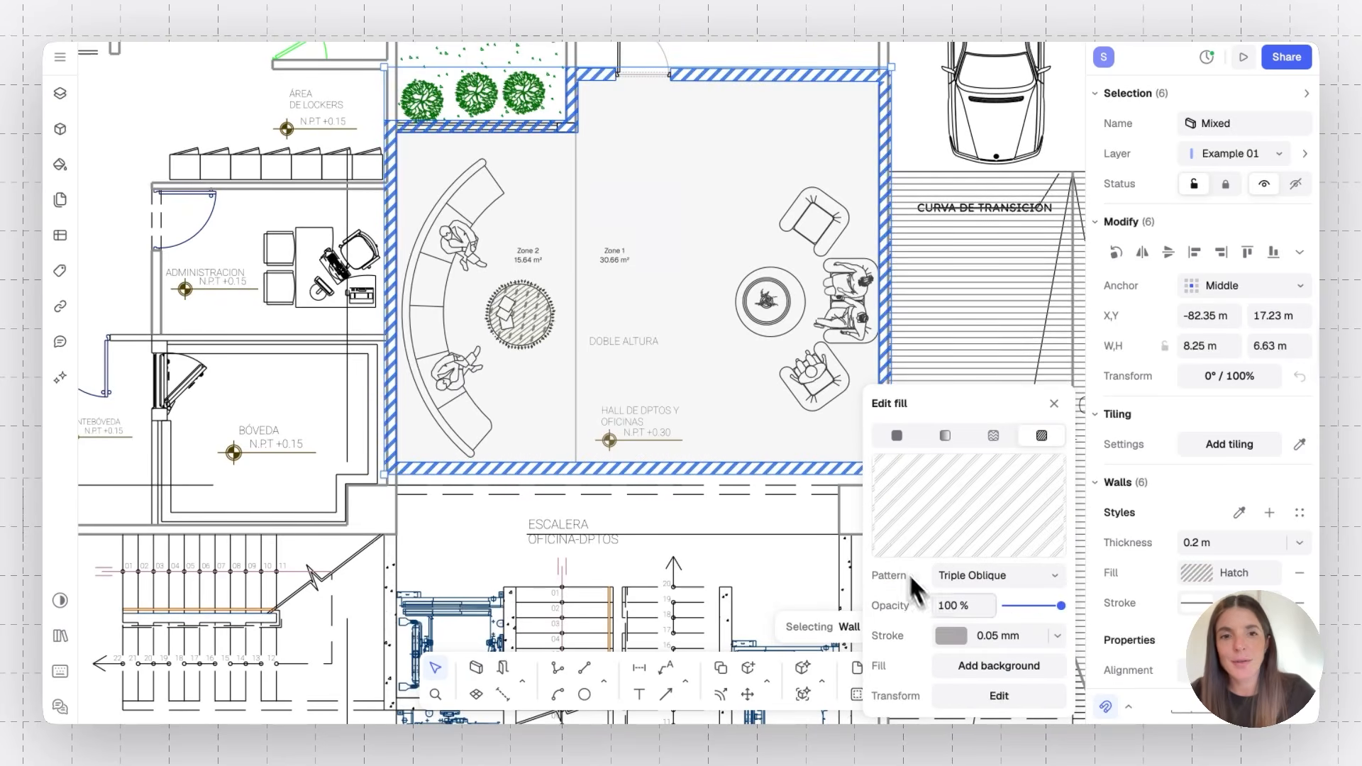
Try adding a light grey background to the hatch fill, then remove it and close the fill editor
left_click(1001, 667)
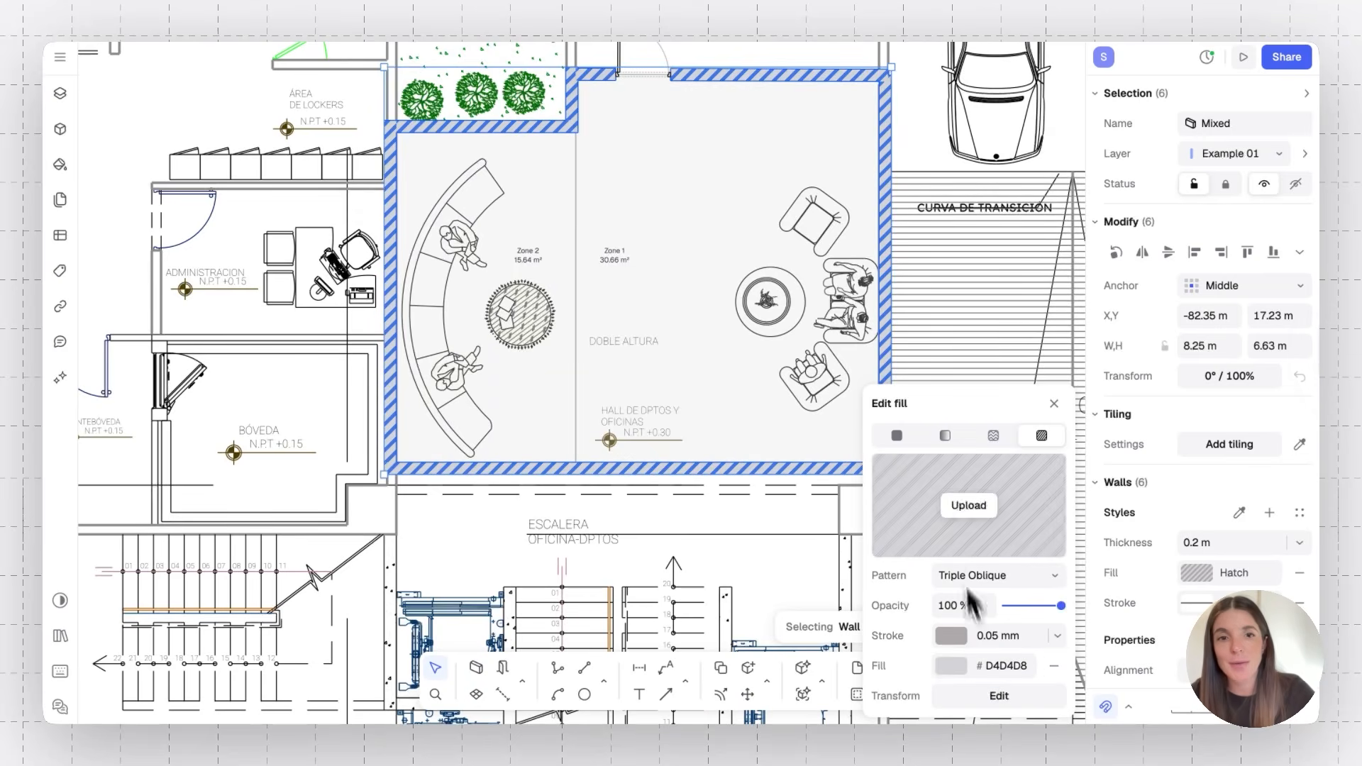
left_click(947, 666)
left_click_drag(880, 539, 878, 535)
left_click(880, 492)
left_click(1196, 603)
left_click(1008, 575)
left_click(1058, 667)
left_click(943, 632)
left_click(1062, 670)
left_click(920, 396)
left_click(1054, 404)
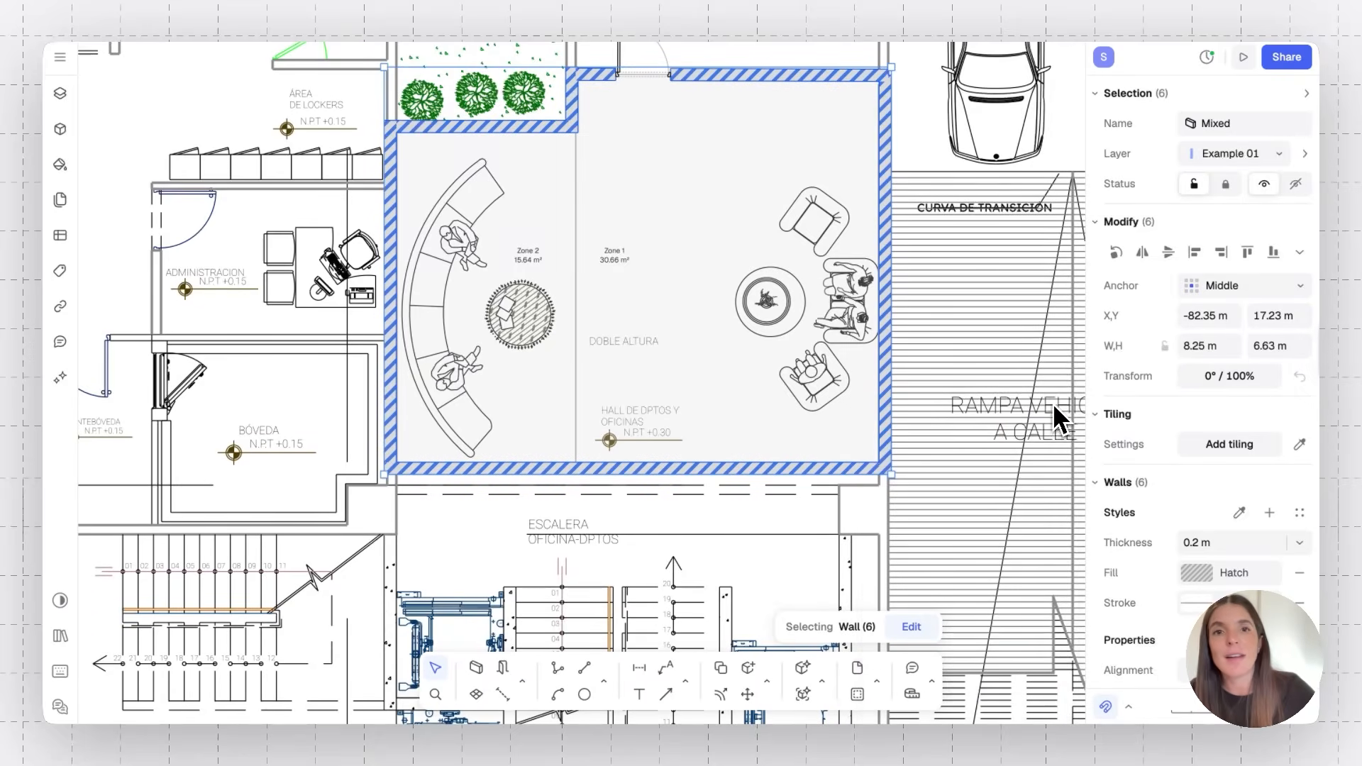
Save the selected walls' settings as a new wall style named Wall stlye
left_click(1270, 513)
type("Wall stlye")
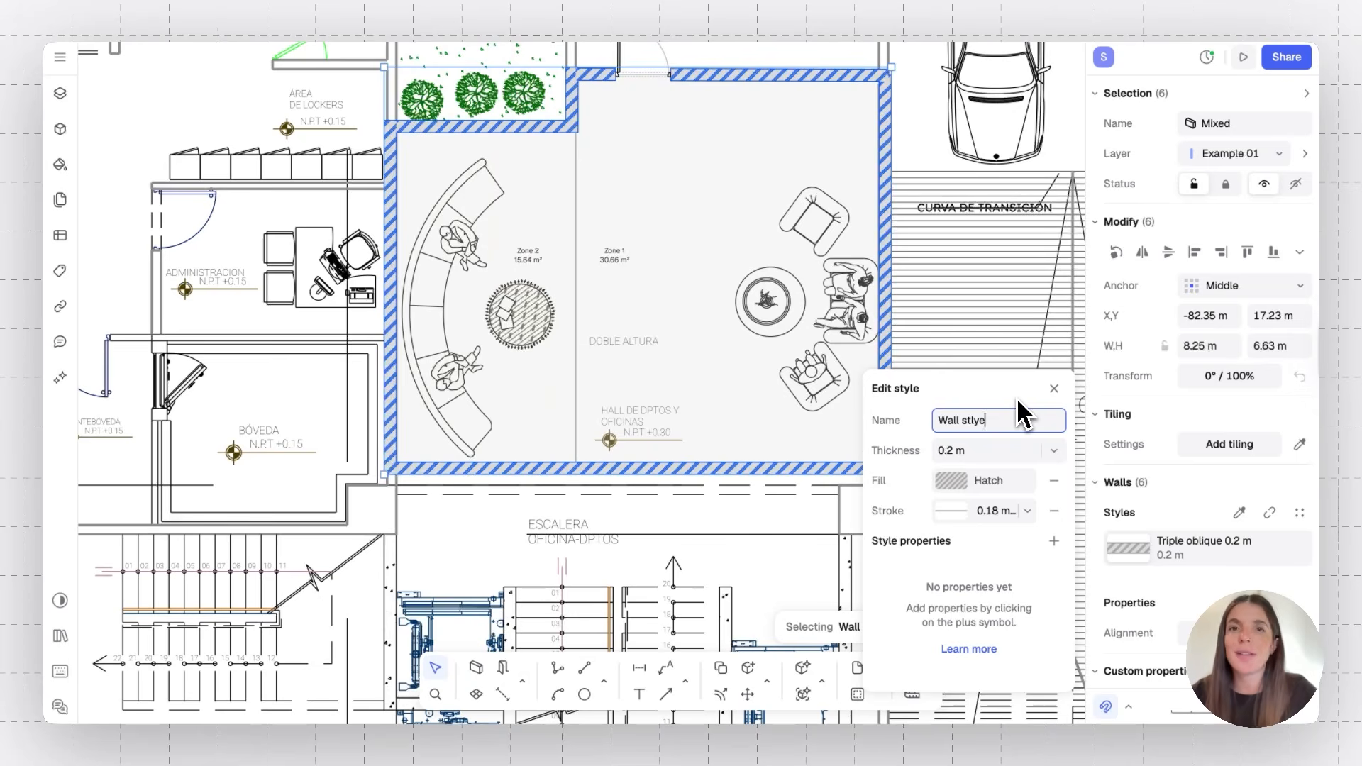
key("Return")
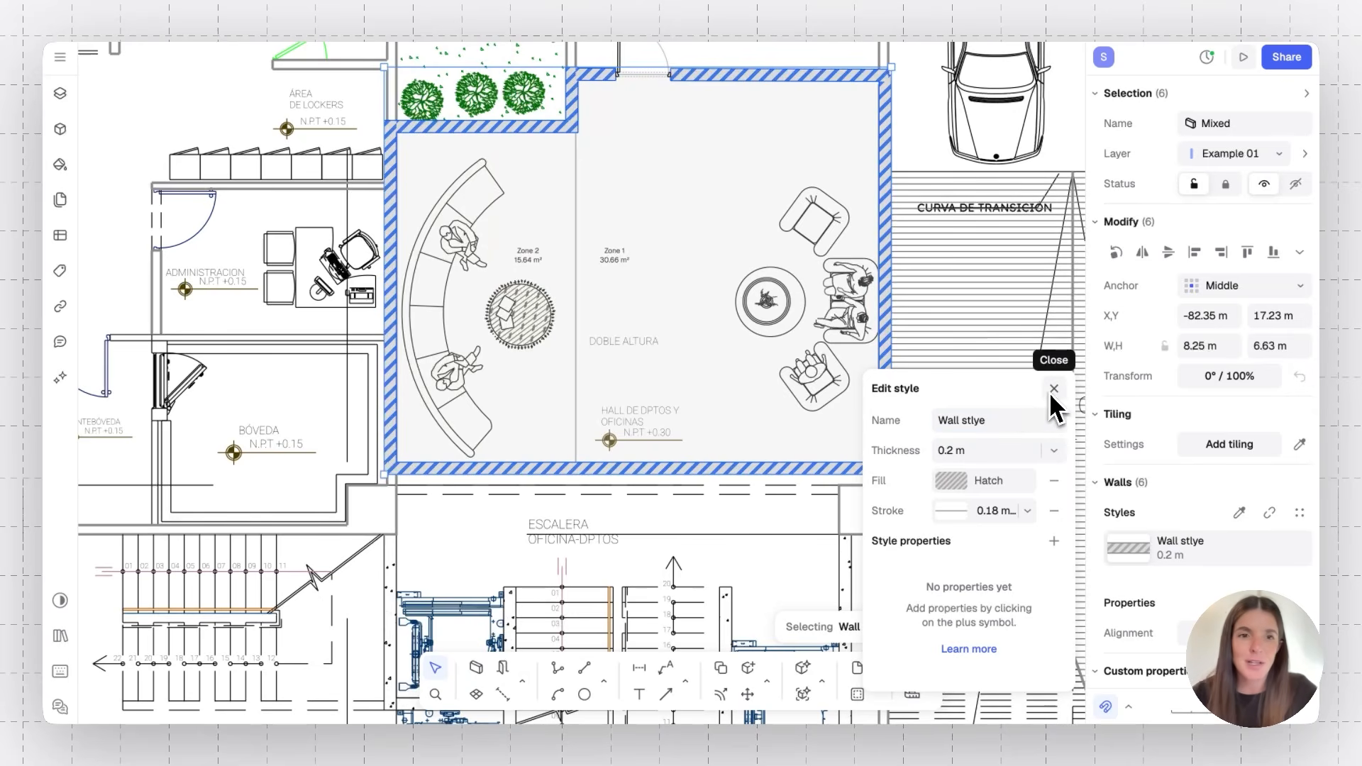
left_click(1051, 393)
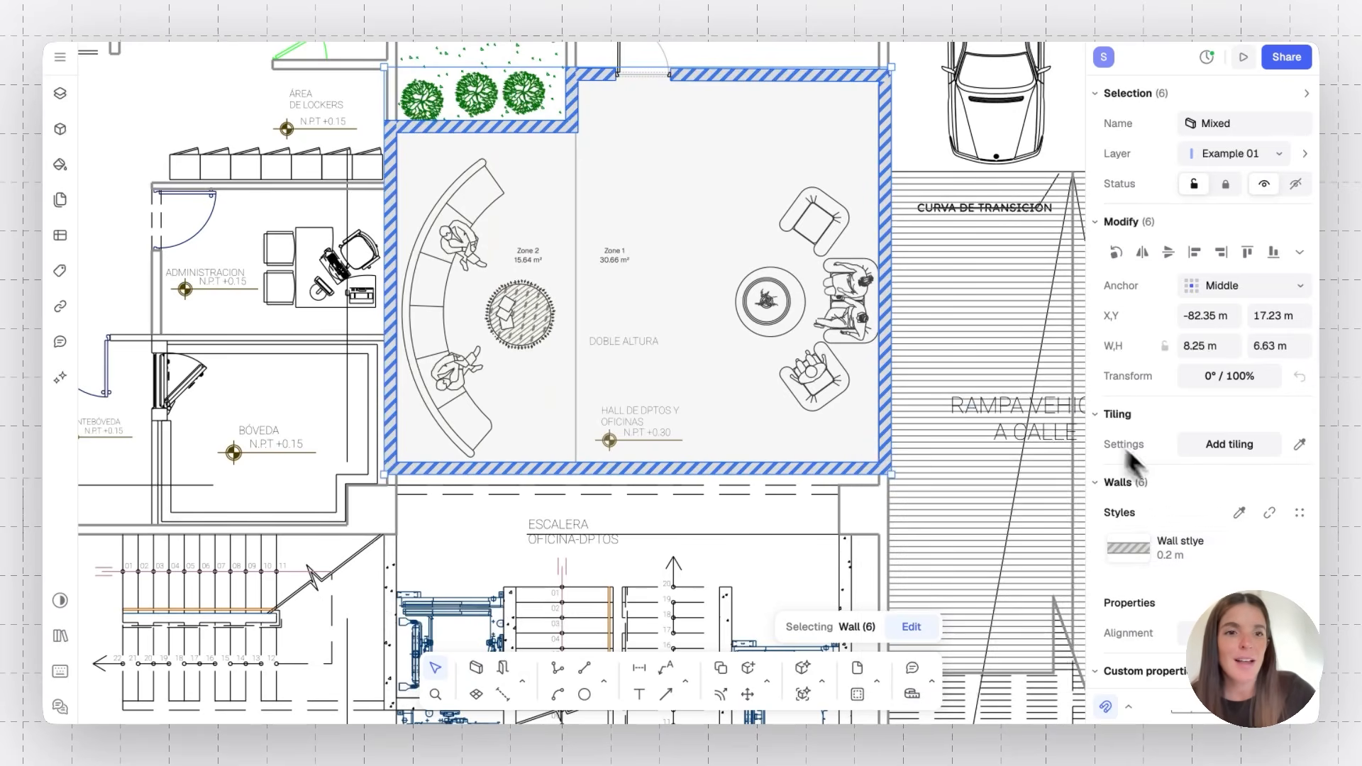
Open the wall style picker to review the saved style, then clear the selection
left_click(1277, 488)
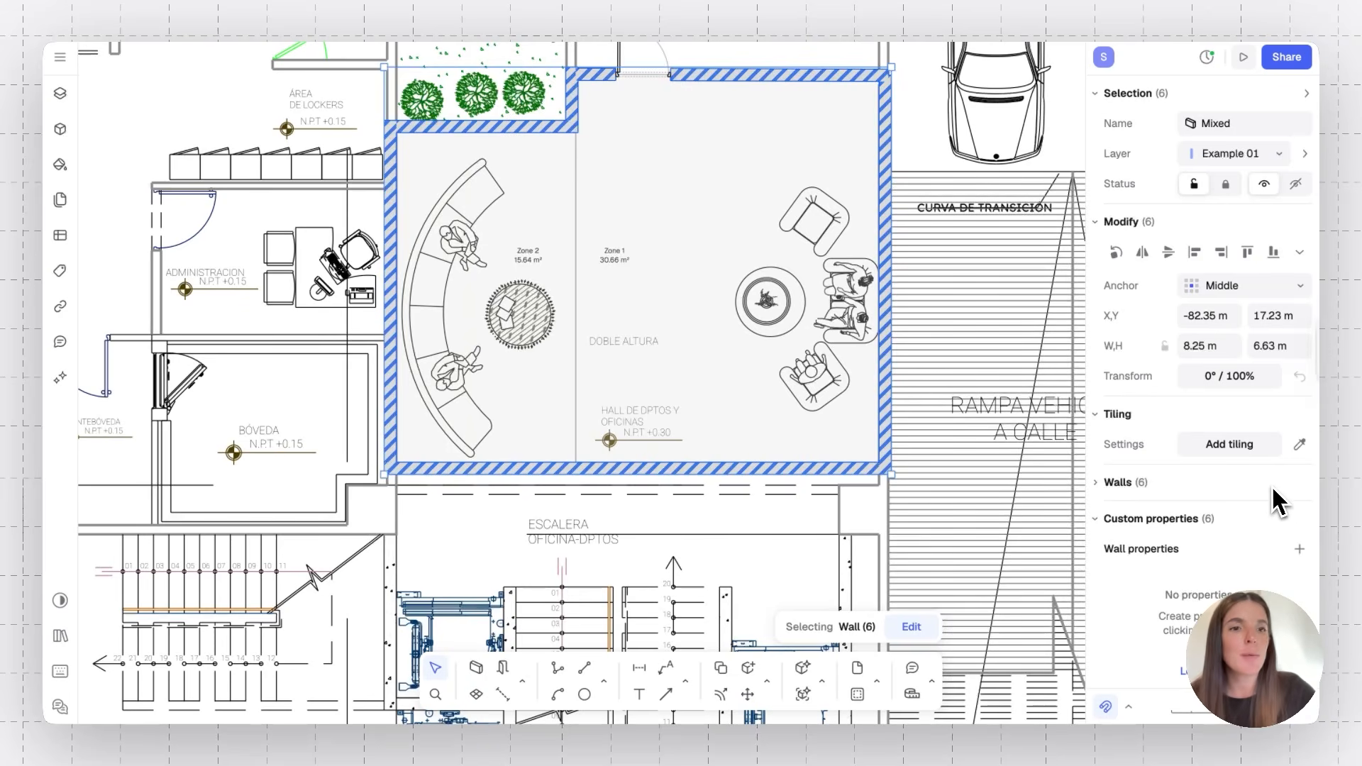
left_click(1095, 483)
left_click(1301, 516)
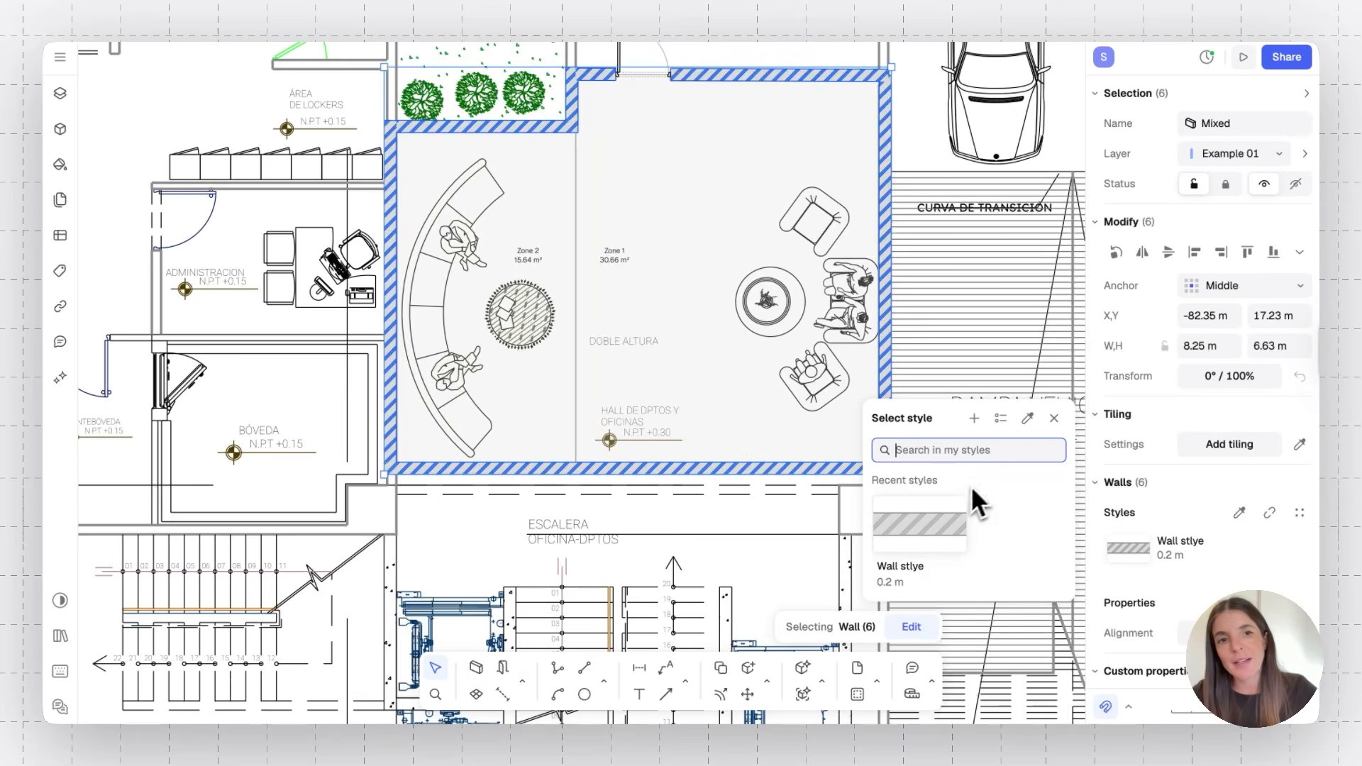
left_click(1054, 417)
left_click(925, 126)
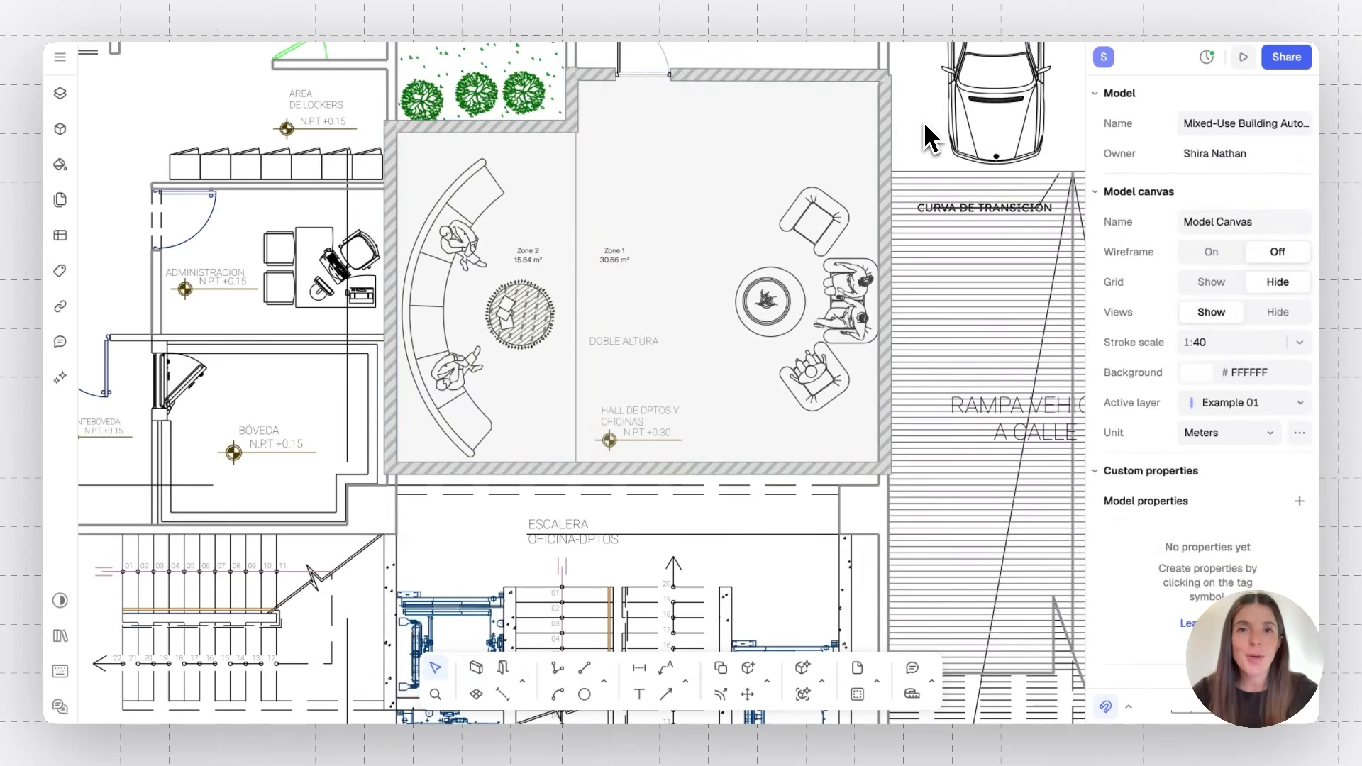
Delete the zone dividing the lobby into two zones
left_click(553, 213)
key("Delete")
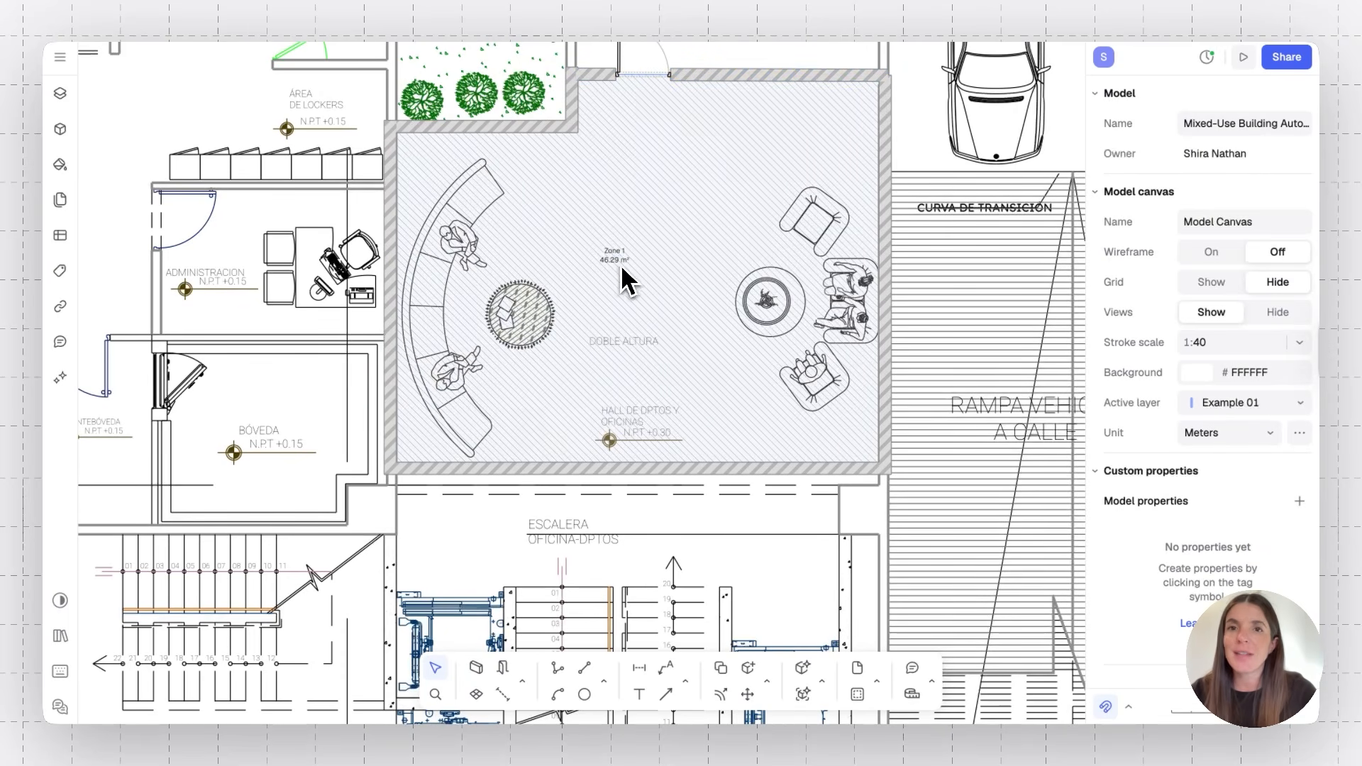
Select the lobby's Zone 1 and try a pink solid colour for its fill
scroll(615, 268, "up", 1)
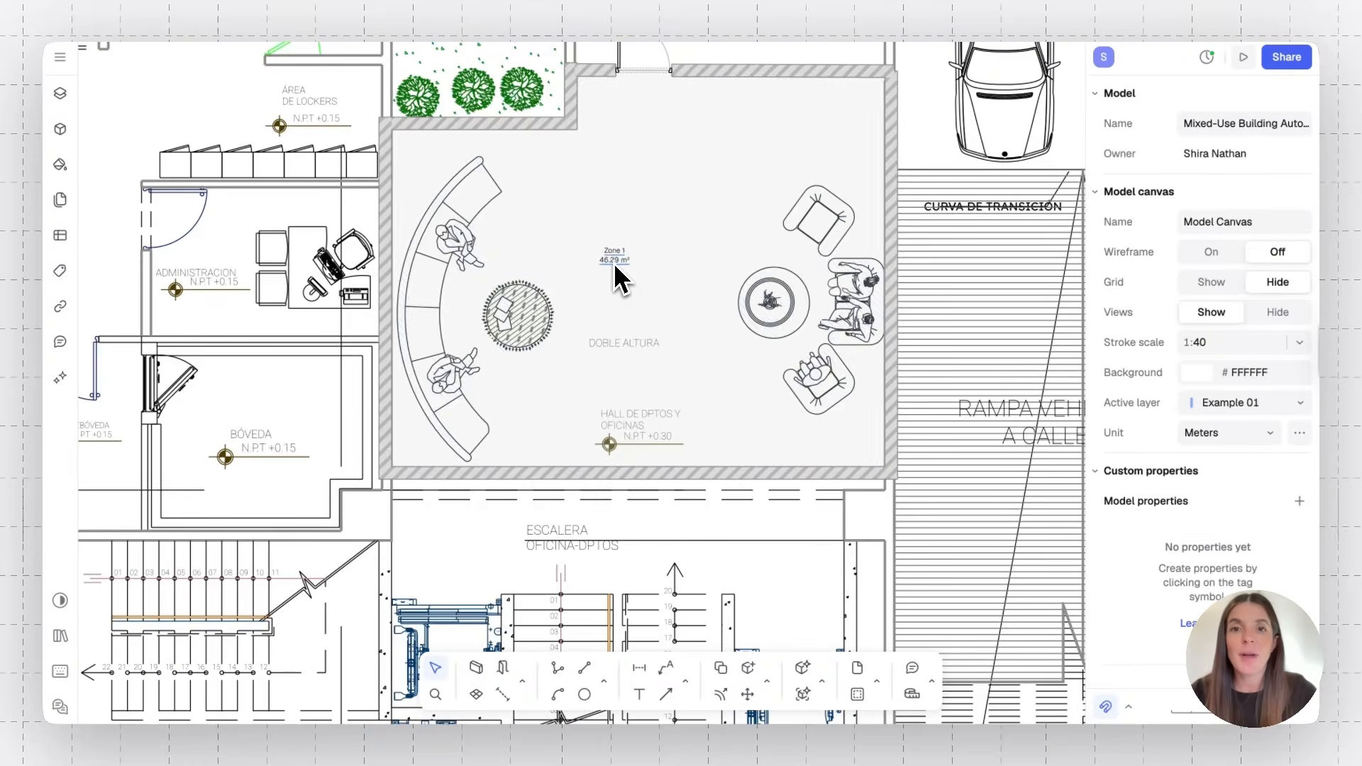
scroll(615, 264, "up", 3)
left_click(620, 254)
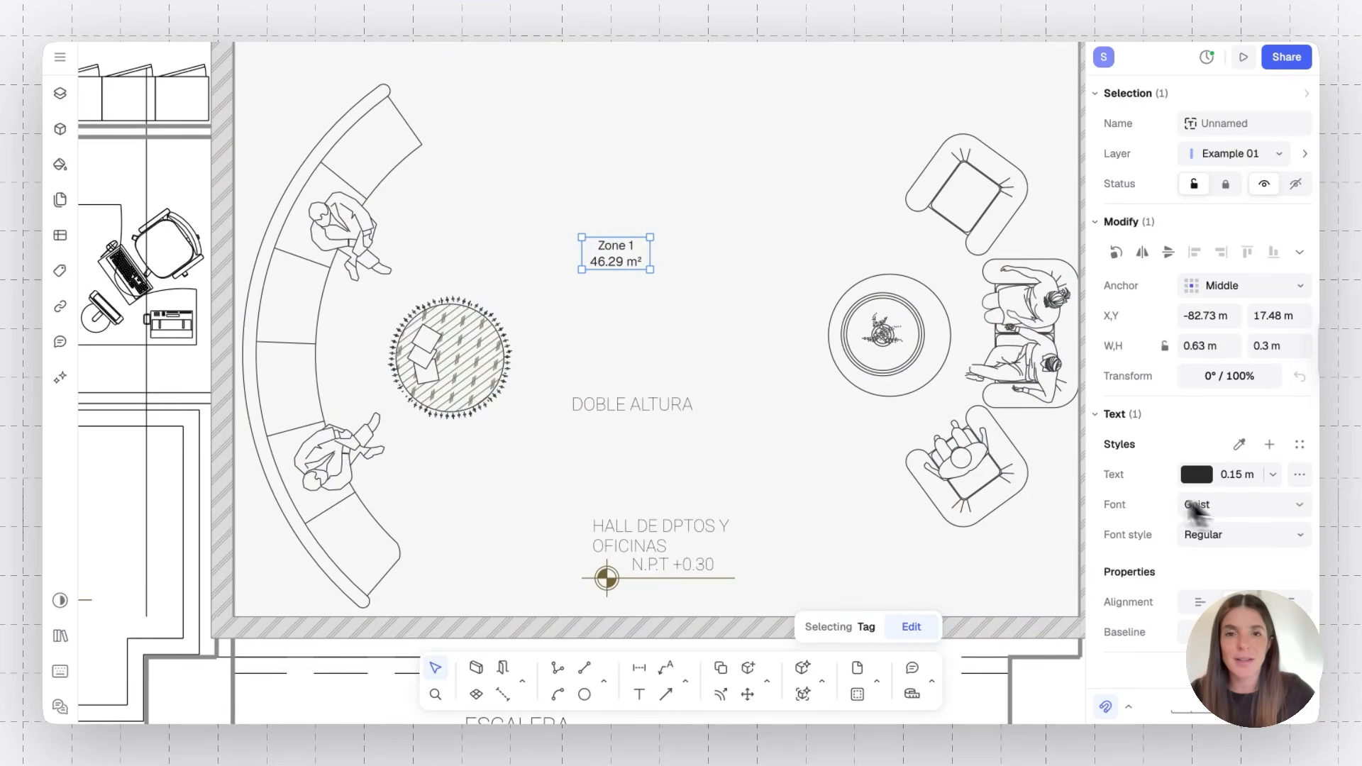
left_click(781, 217)
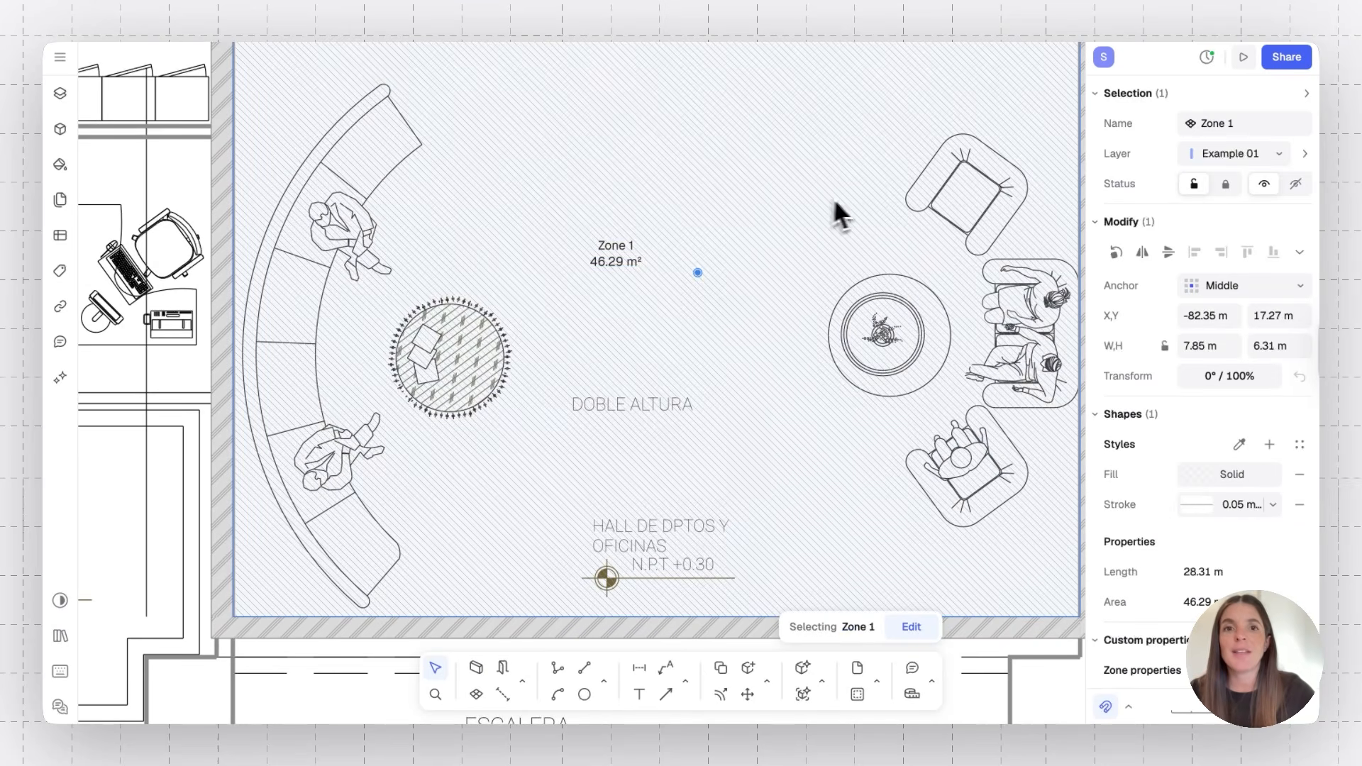
scroll(858, 205, "down", 5)
scroll(867, 198, "up", 2)
scroll(867, 198, "right", 2)
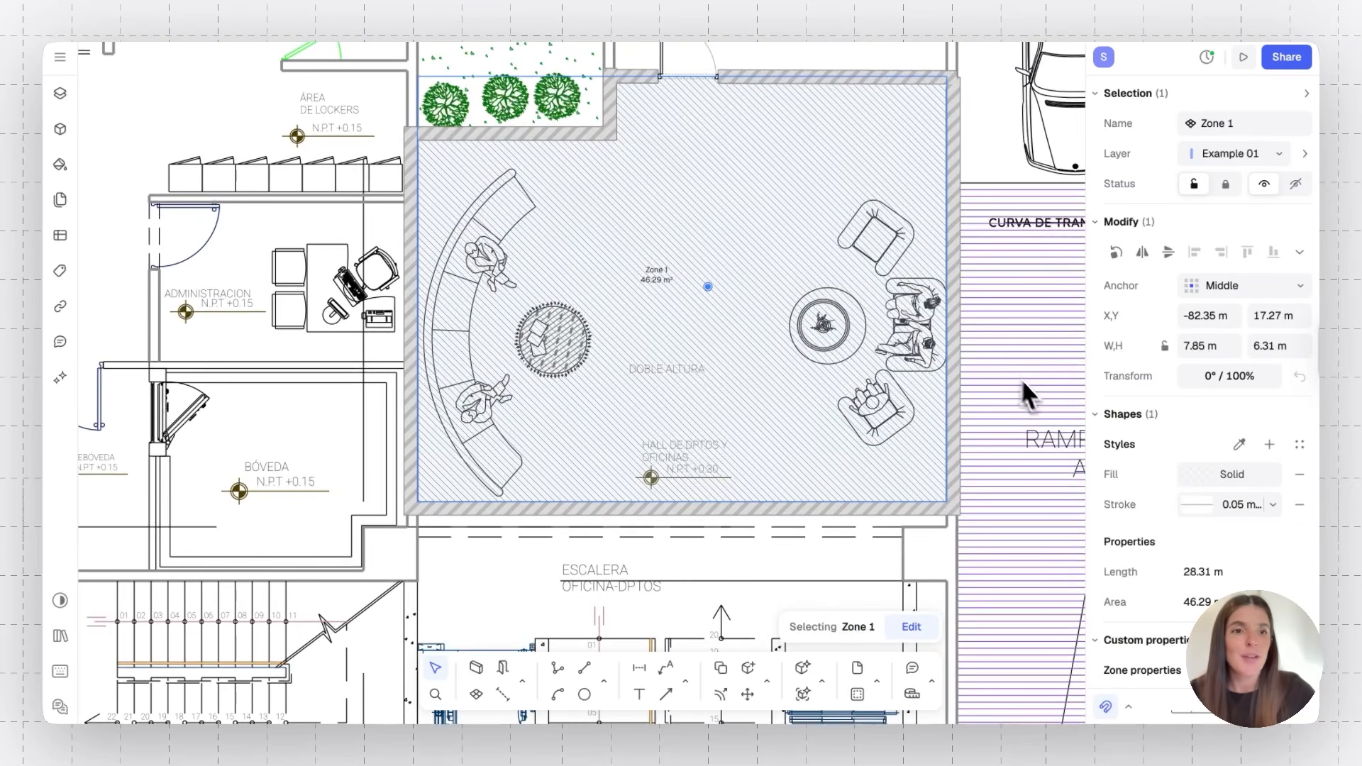
left_click(1186, 477)
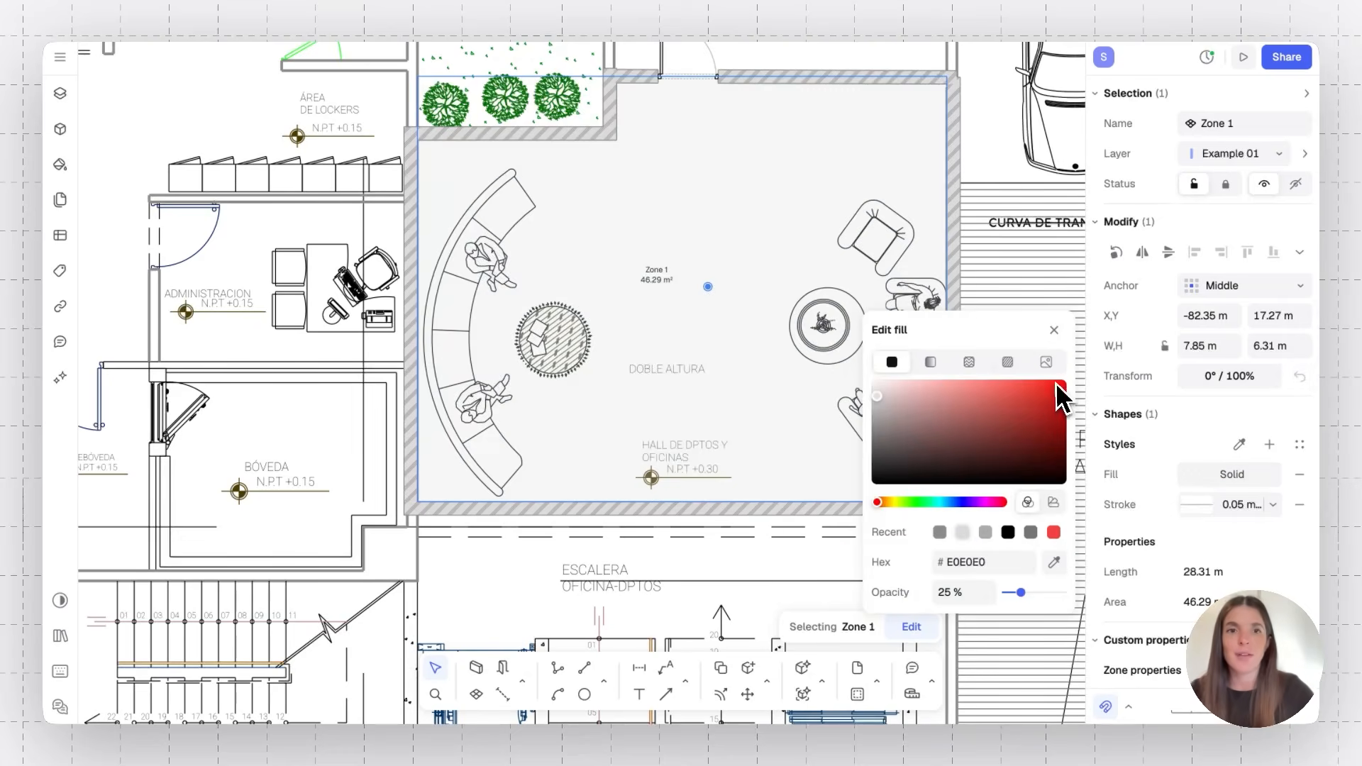
left_click_drag(962, 436, 1026, 461)
left_click(972, 499)
left_click(949, 410)
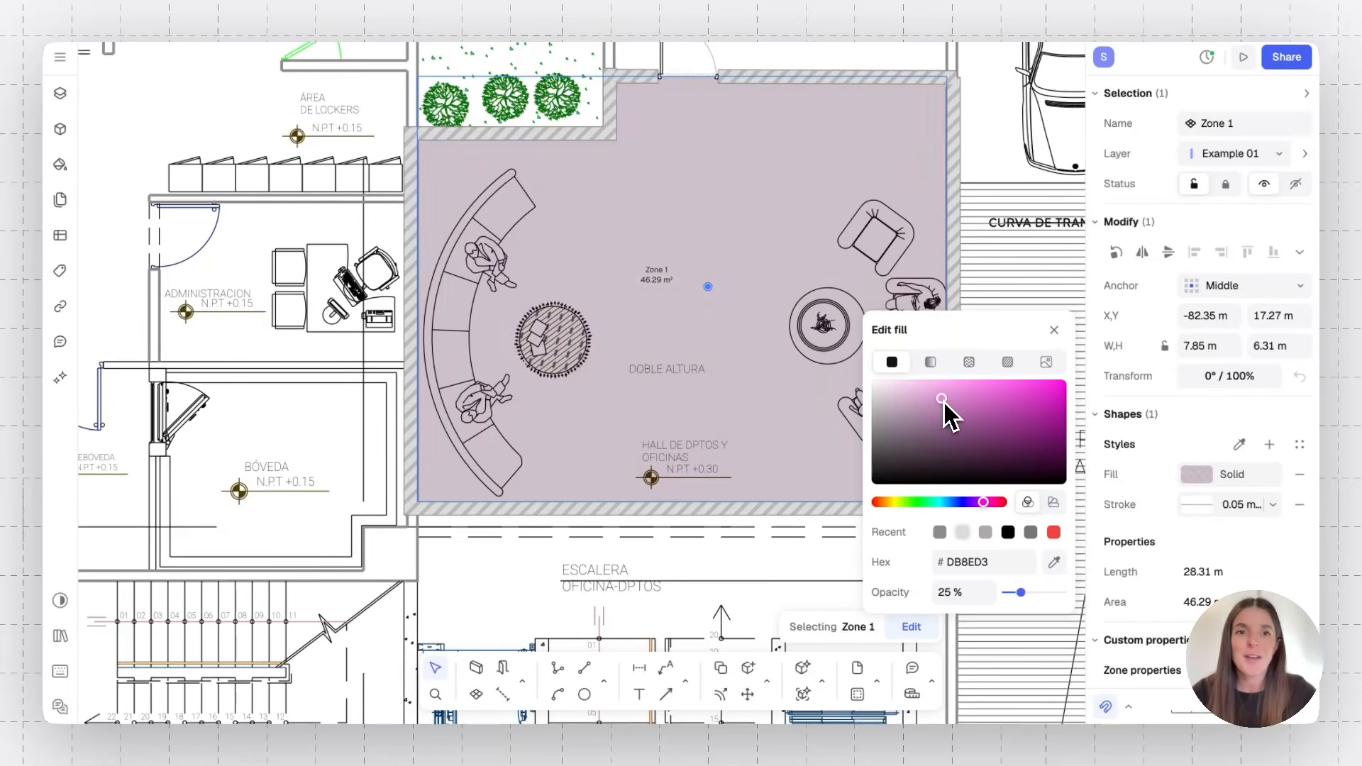
Give Zone 1 a Herringbone.png texture fill and close the fill editor
left_click(931, 362)
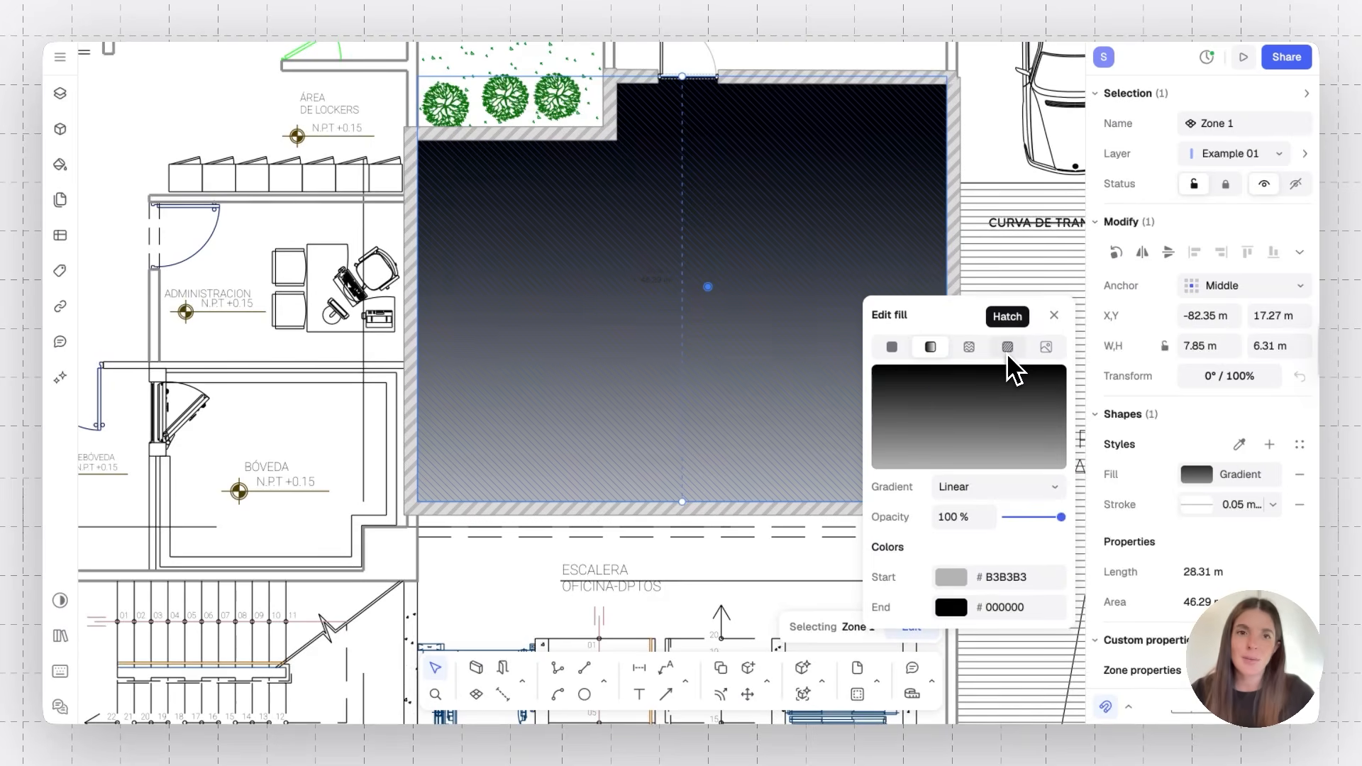
left_click(970, 349)
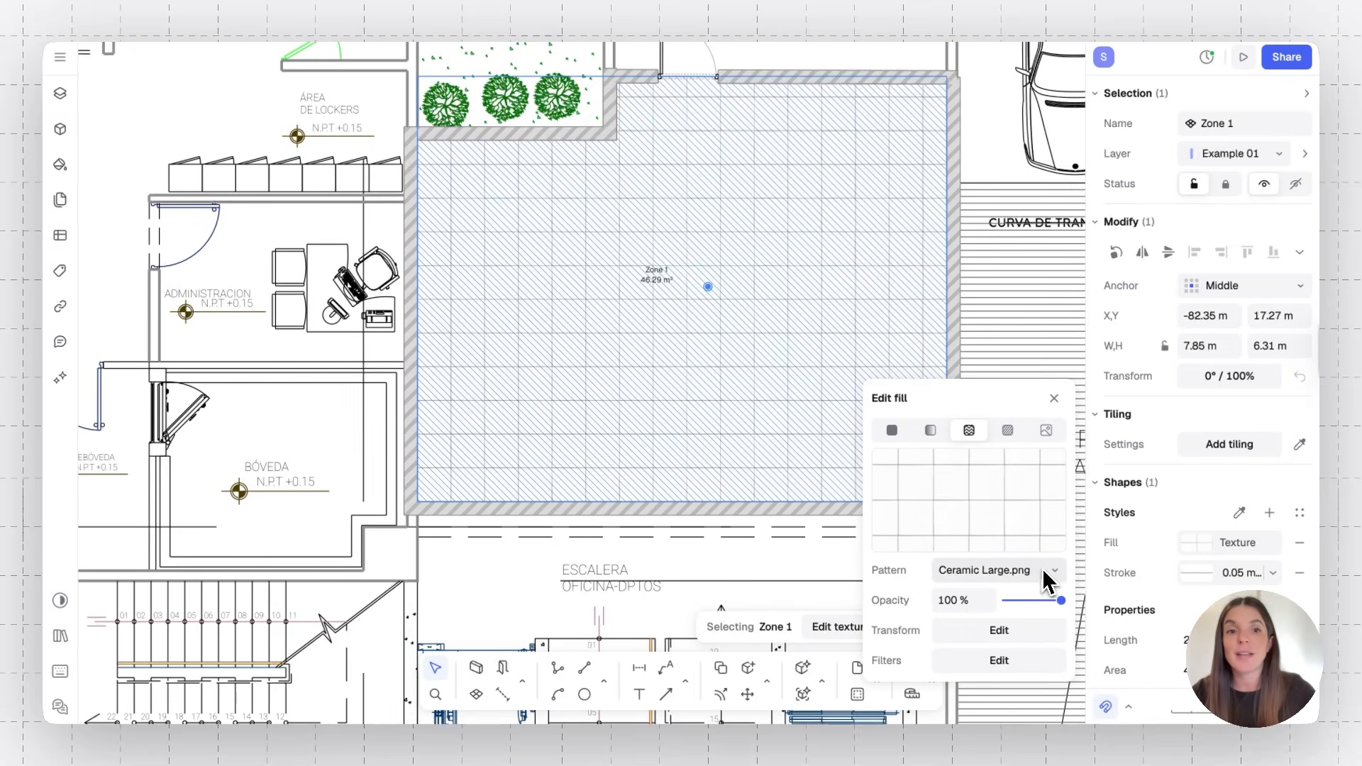
left_click(1049, 572)
scroll(990, 411, "down", 10)
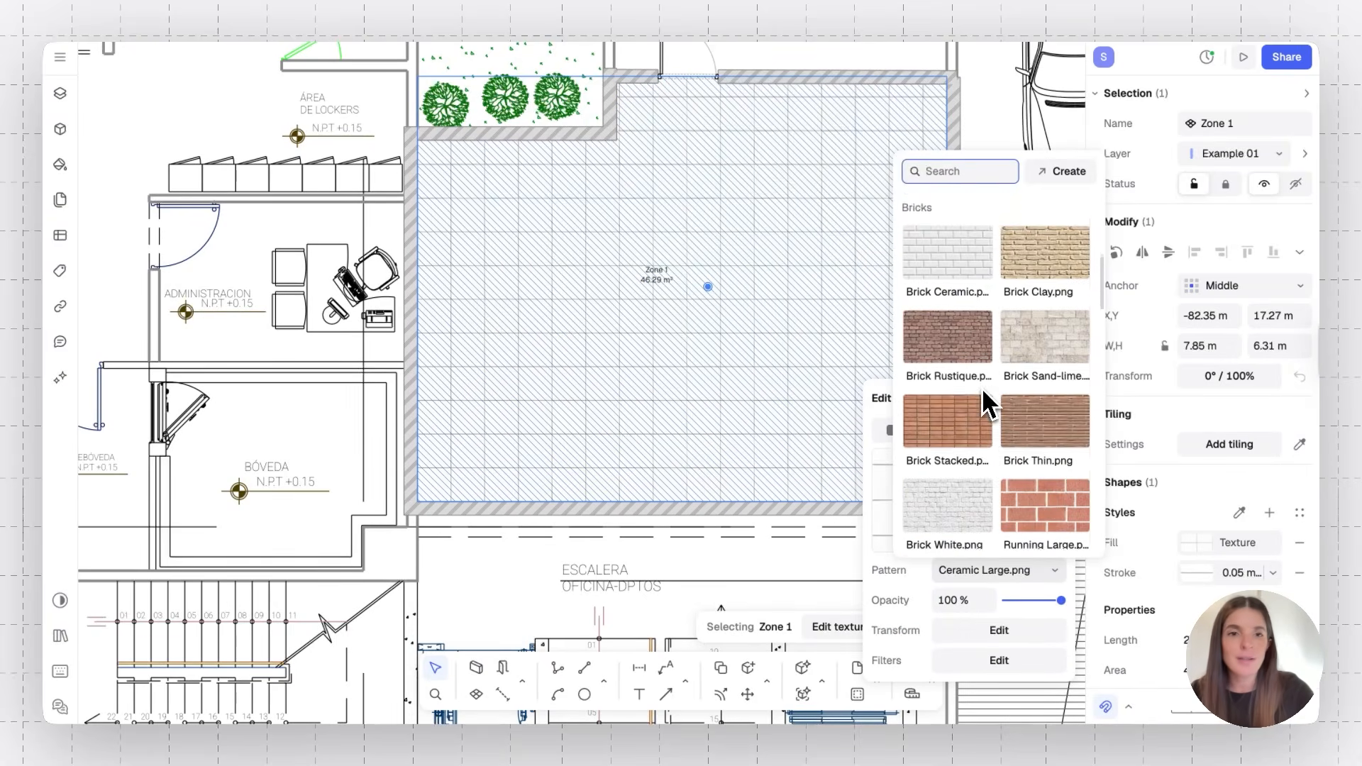
scroll(985, 405, "down", 5)
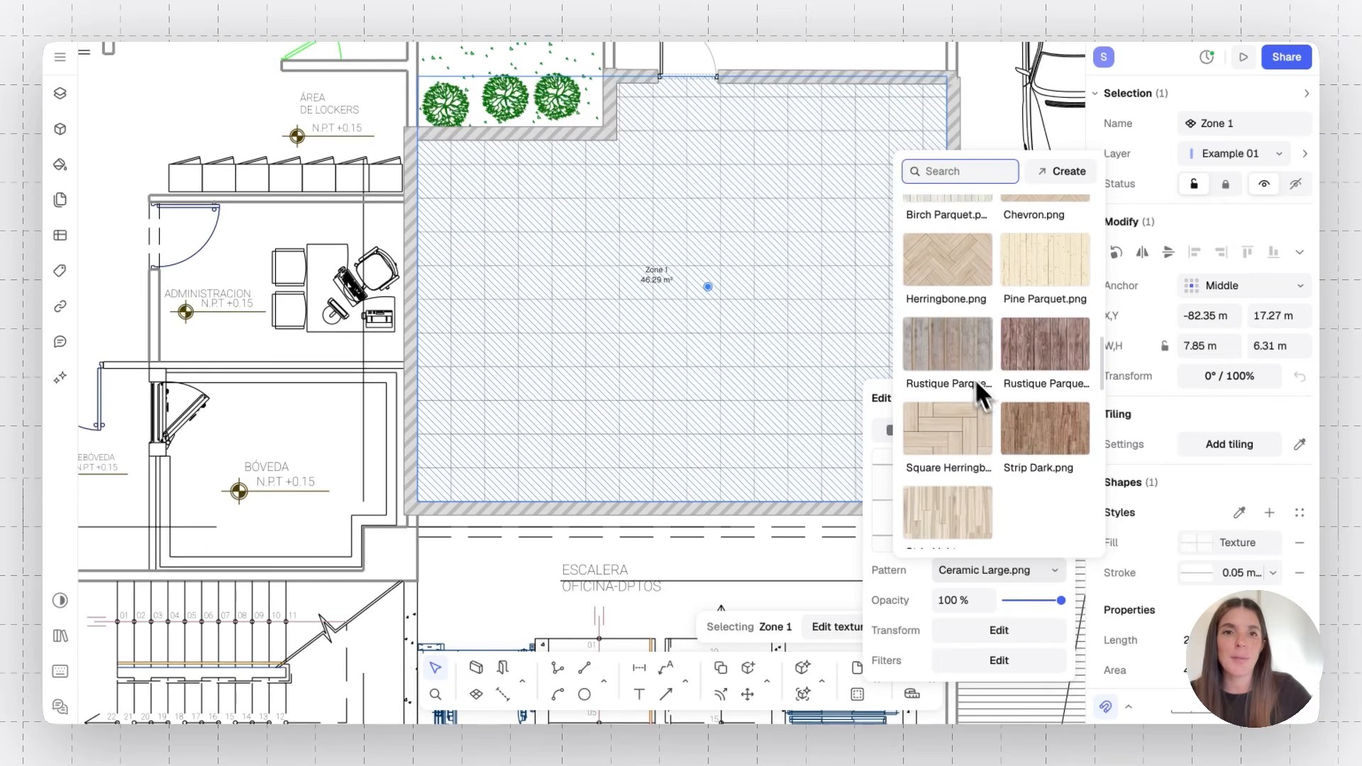
left_click(948, 276)
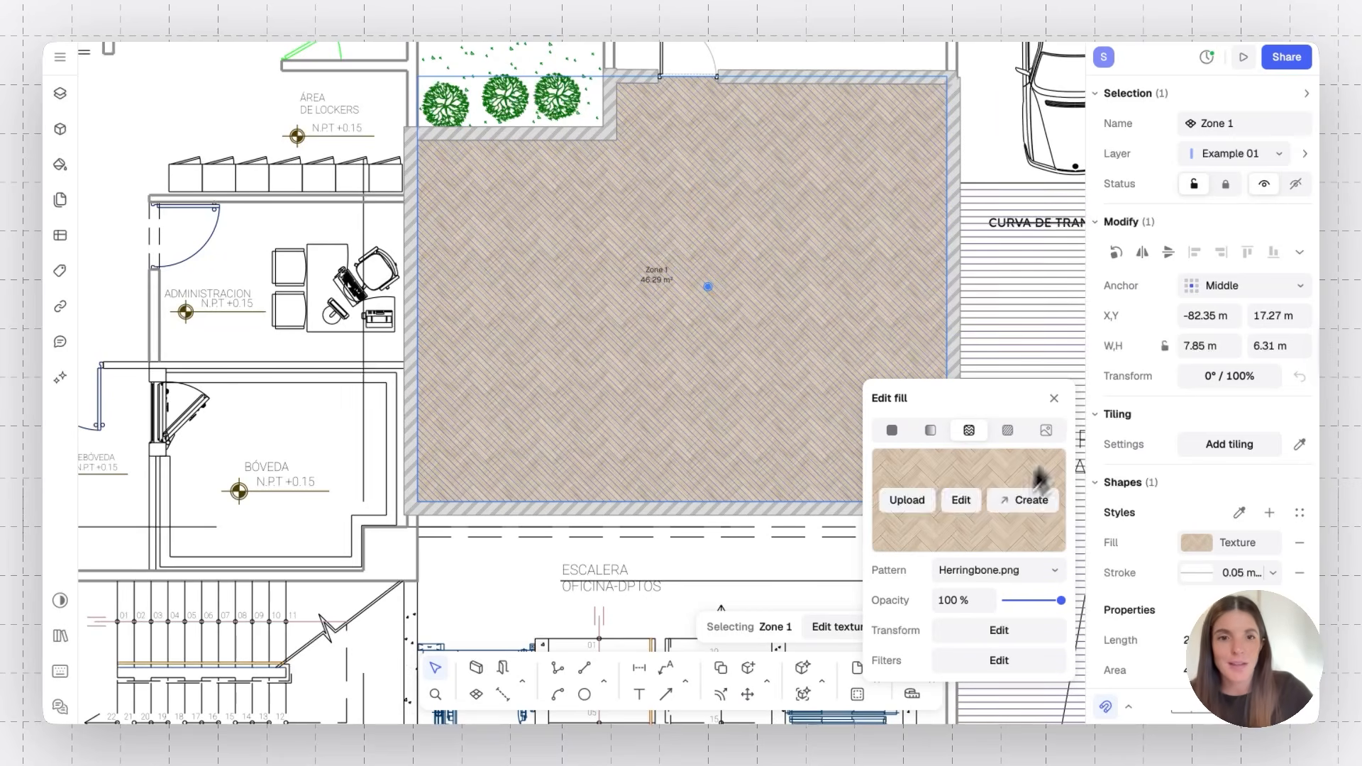
left_click(1054, 398)
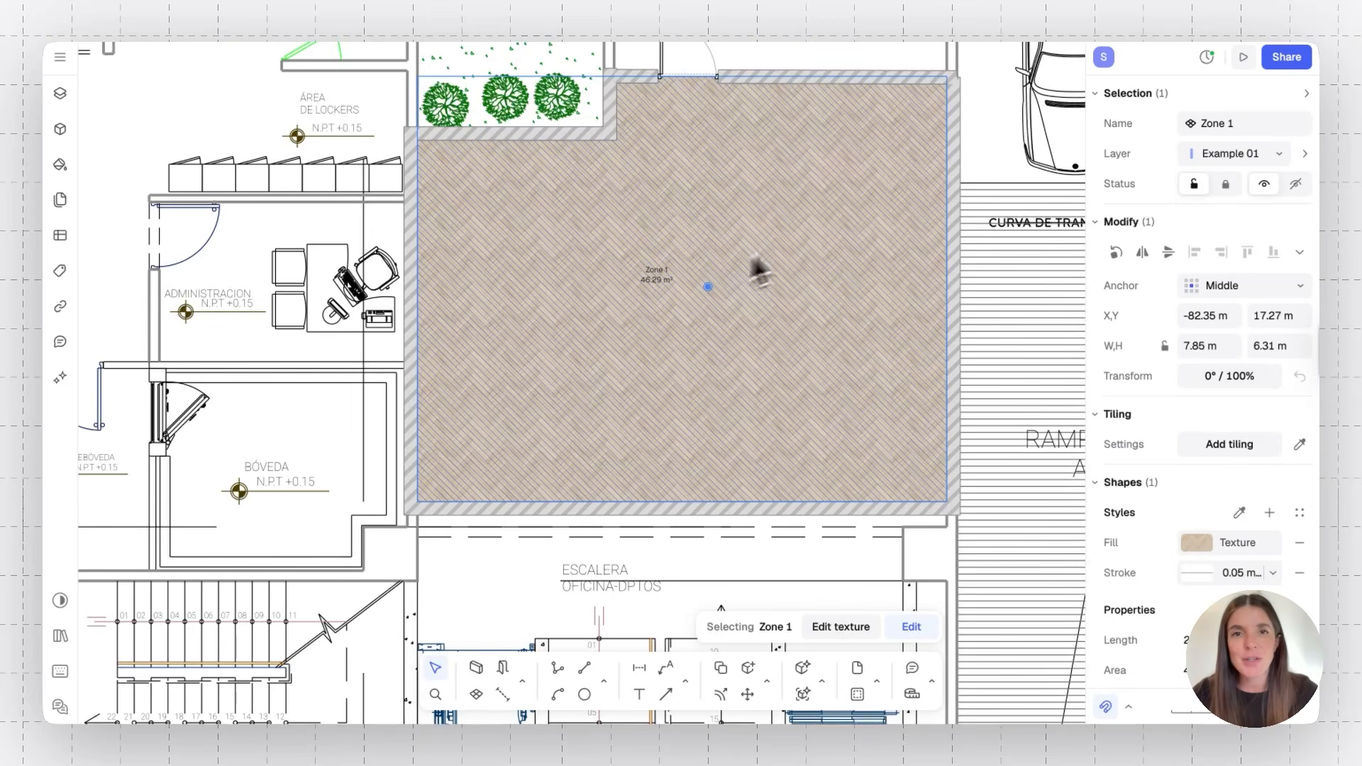
Clear the selection, open the Layers panel and view the whole floor plan
left_click(805, 63)
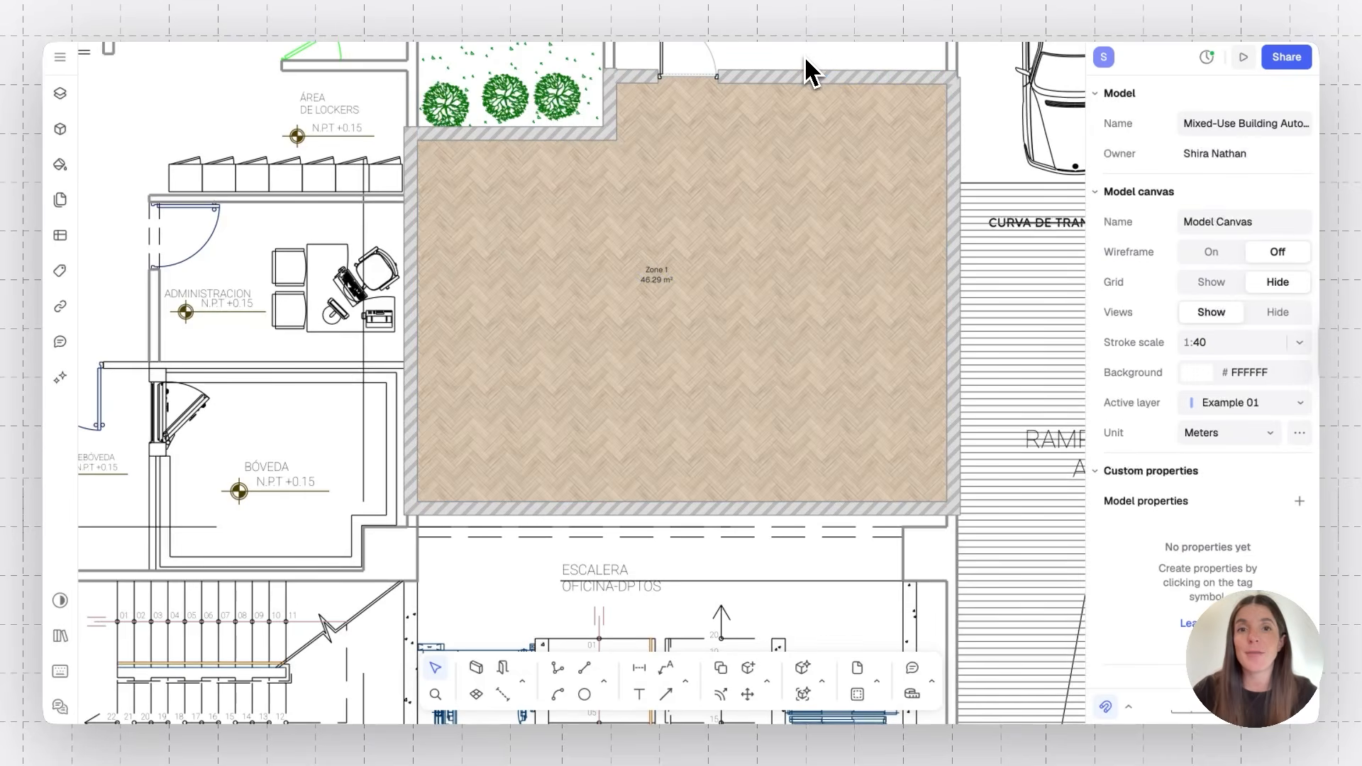
left_click(62, 100)
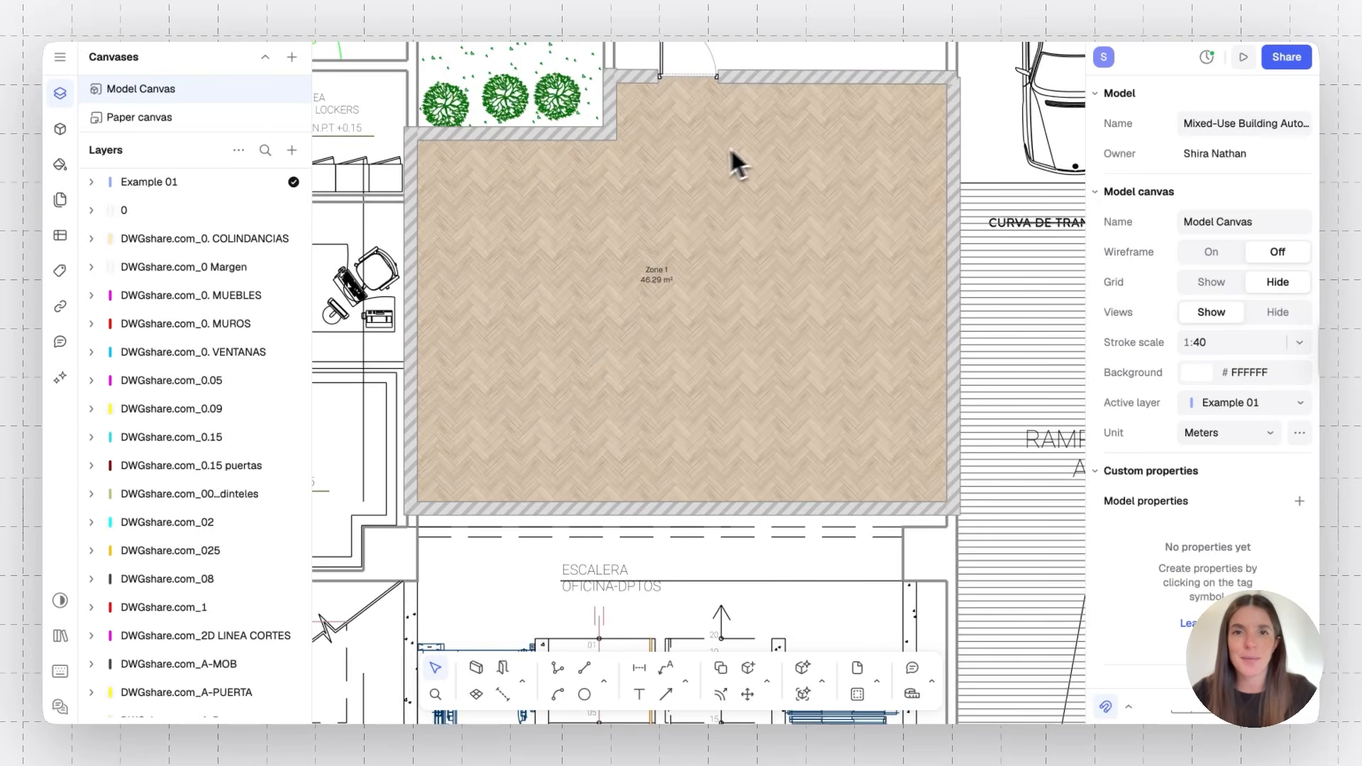
scroll(760, 547, "down", 5)
scroll(759, 539, "up", 3)
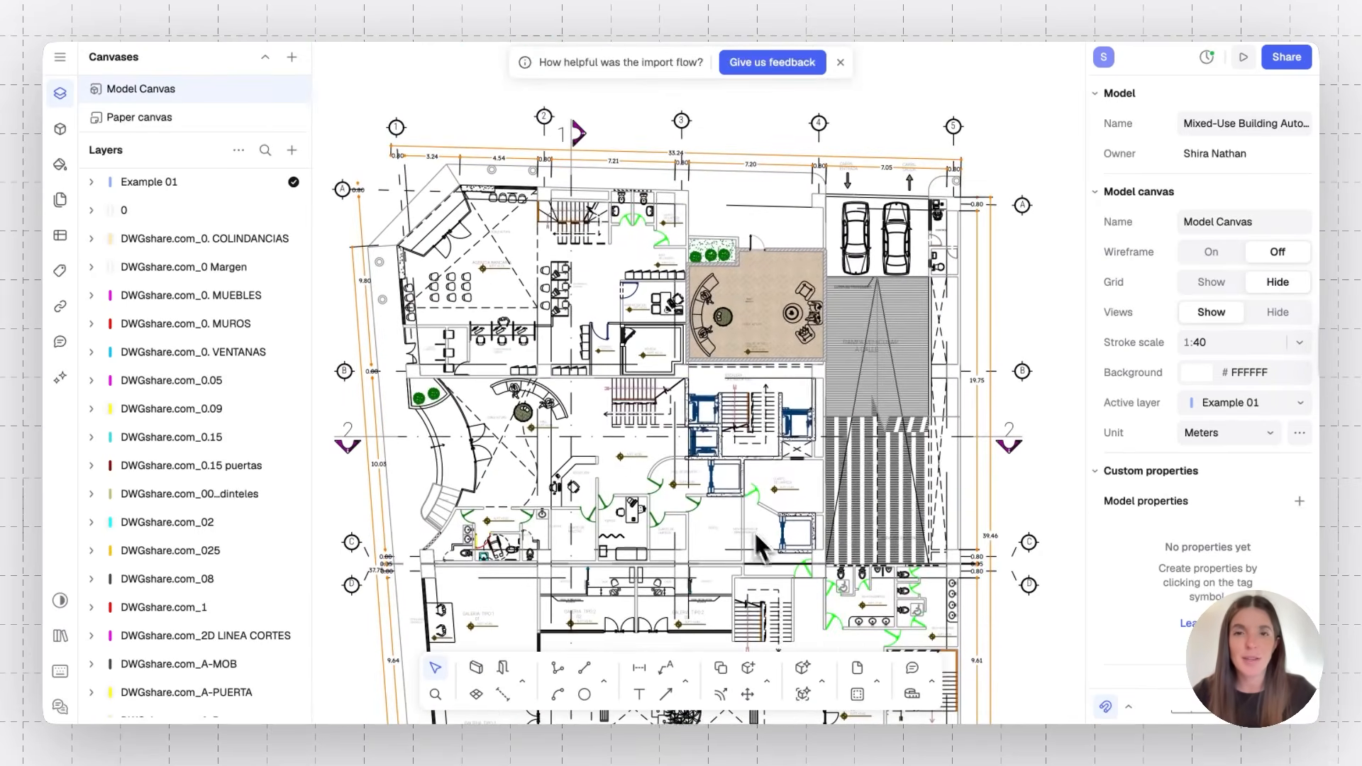
Open the Webinar Template floor plan and examine its room finishes and textures up close
left_click(393, 2)
left_click(841, 211)
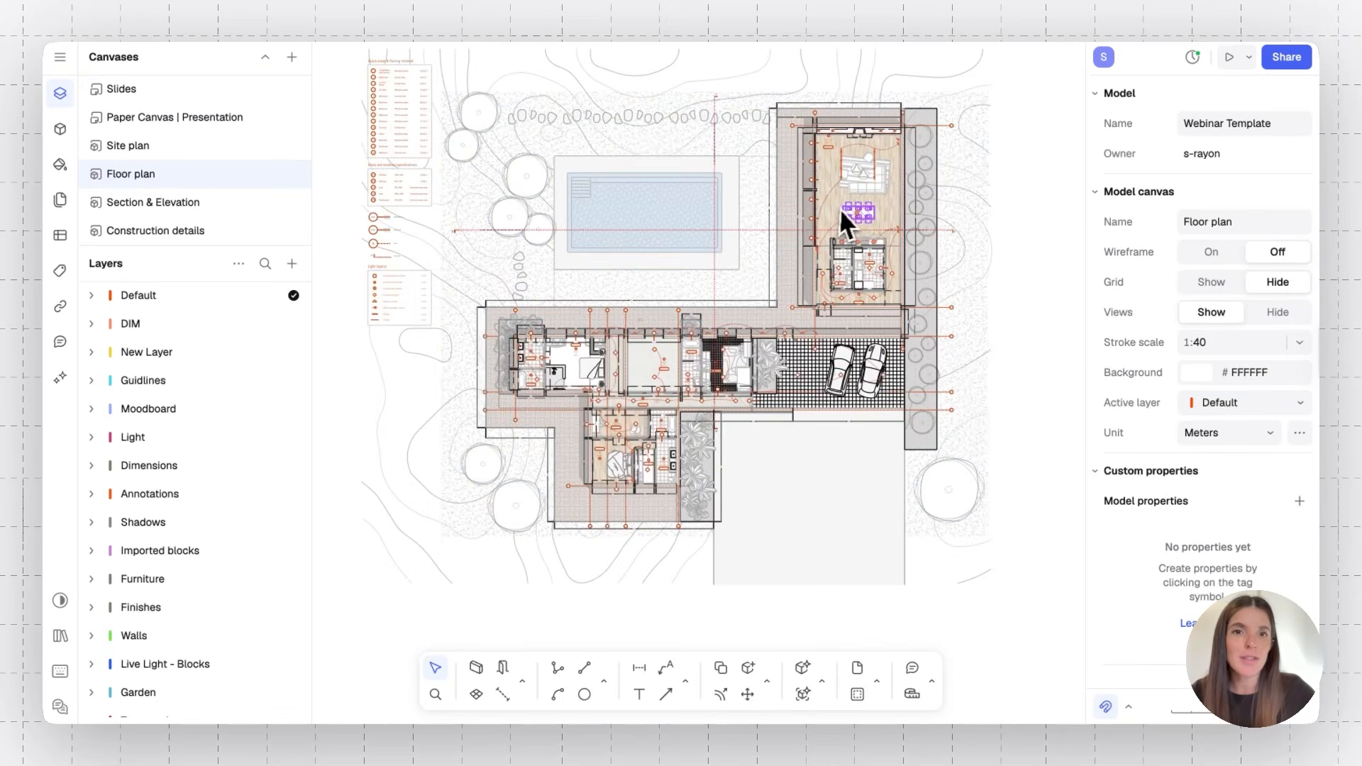
scroll(846, 213, "up", 5)
scroll(847, 206, "down", 3)
scroll(846, 206, "up", 10)
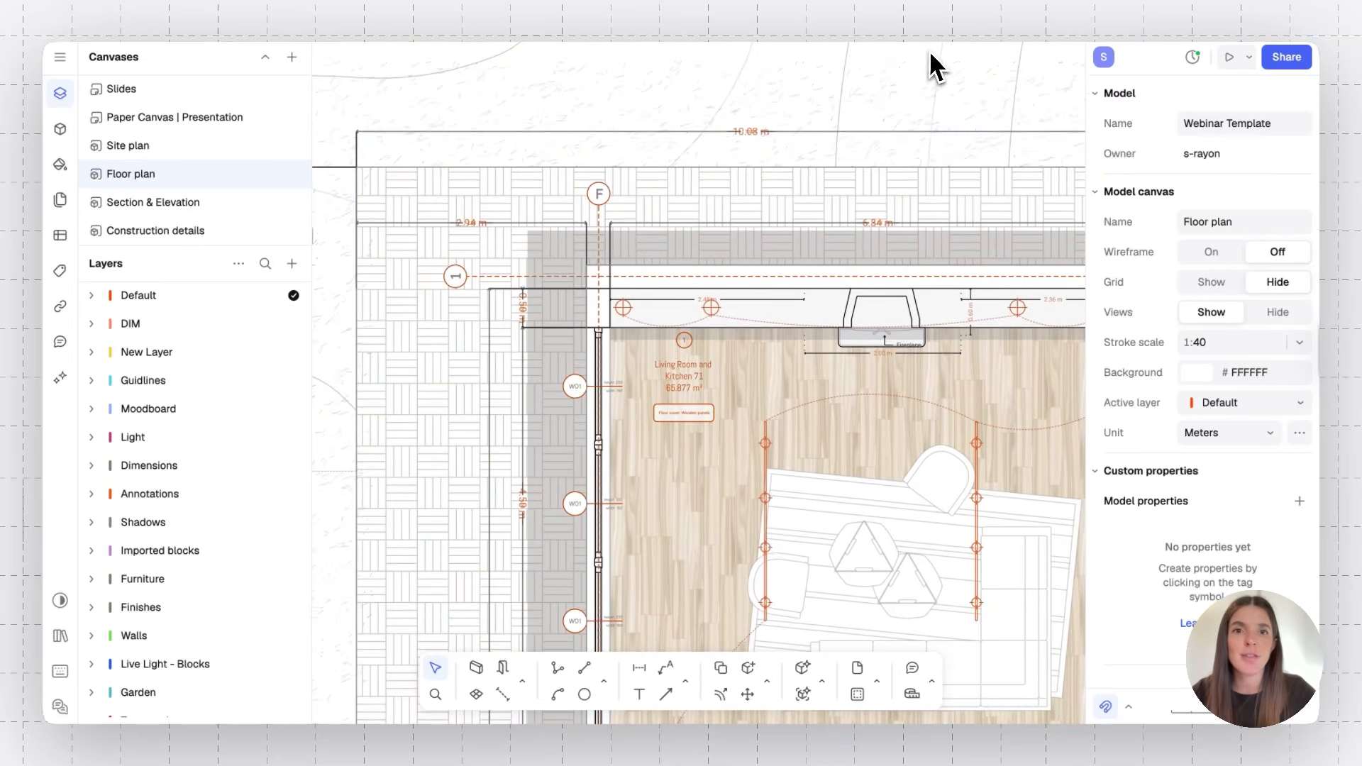
scroll(773, 384, "down", 1)
scroll(775, 391, "down", 5)
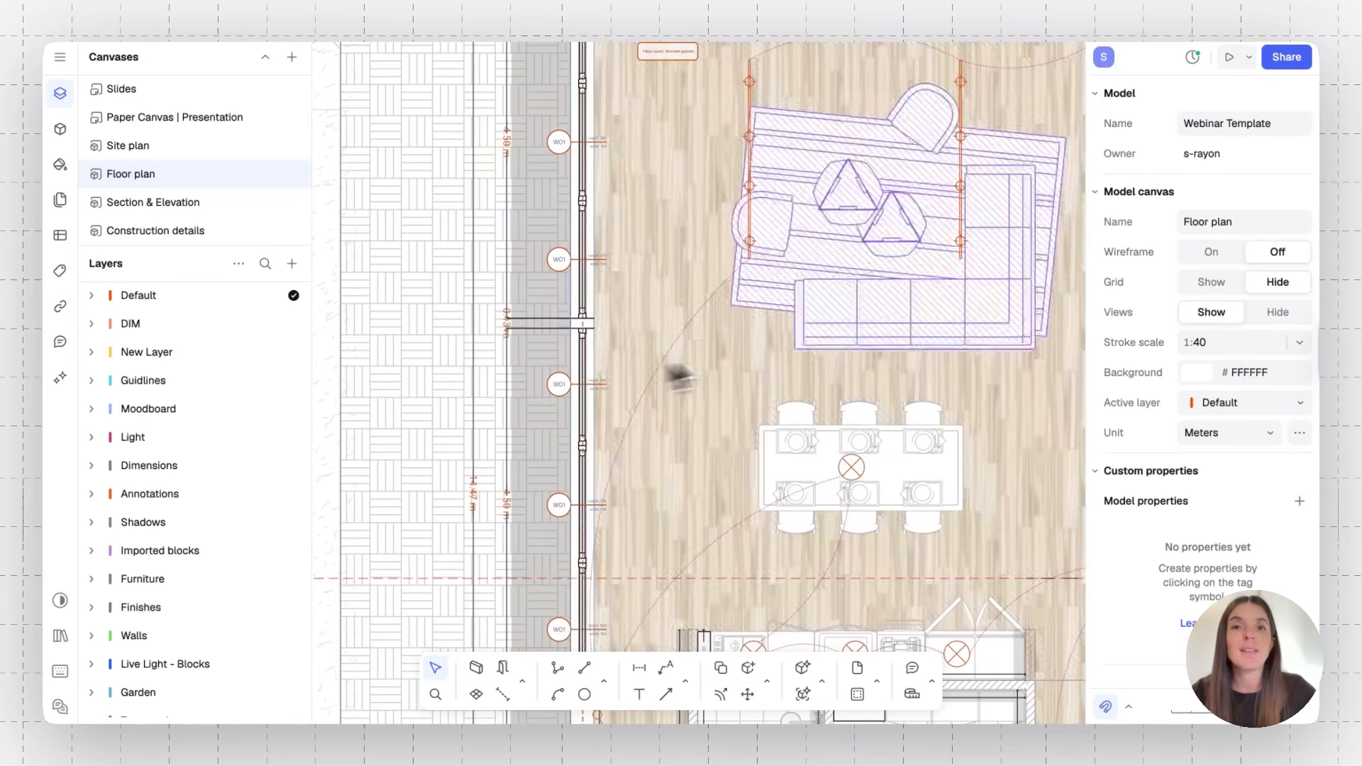
scroll(680, 465, "down", 3)
scroll(681, 465, "down", 5)
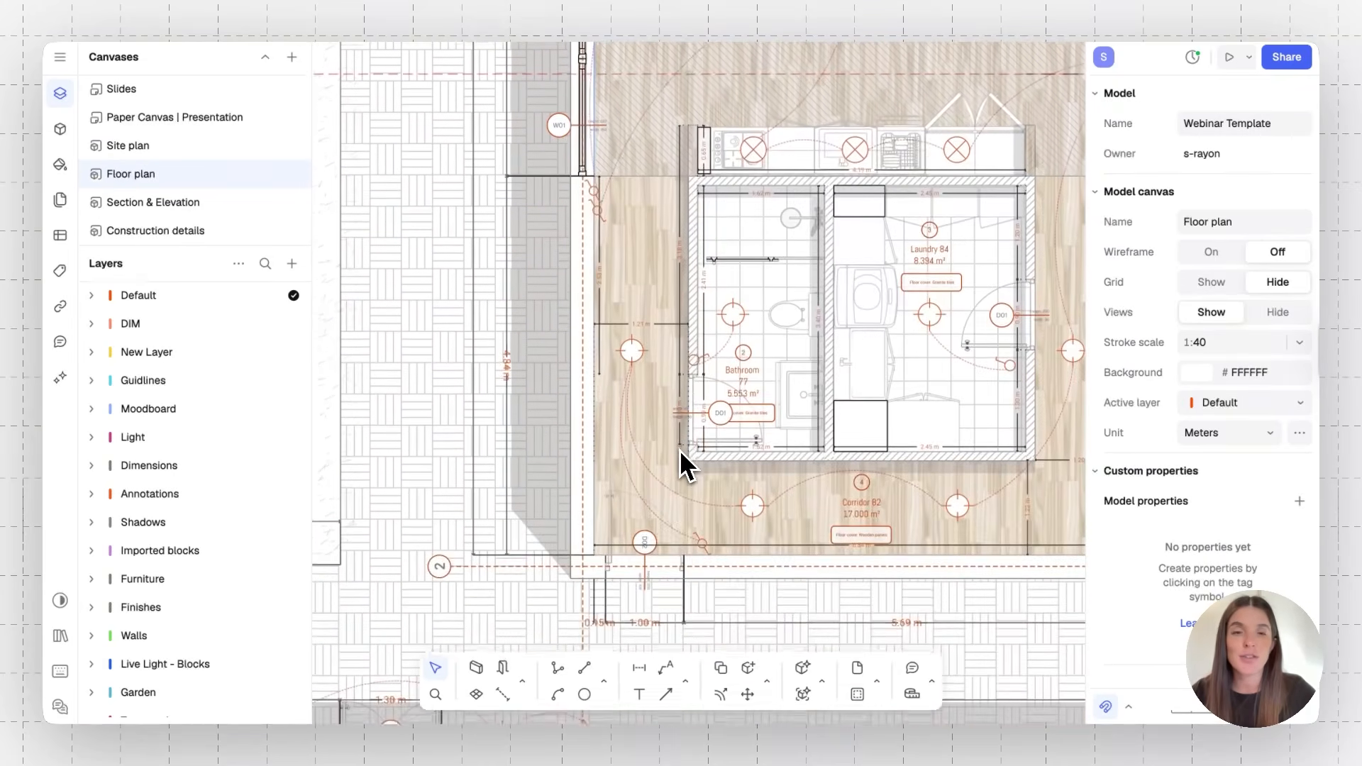
scroll(660, 422, "up", 5, "ctrl")
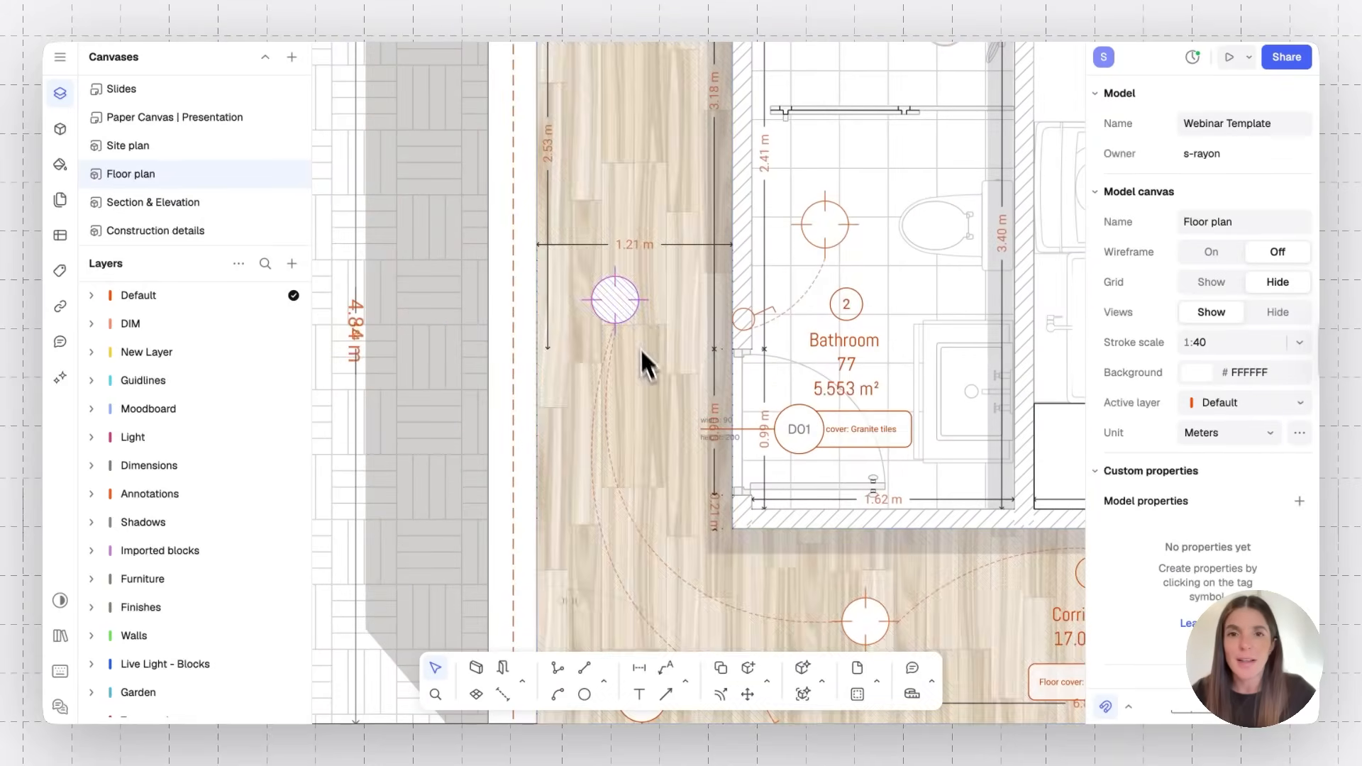
scroll(661, 433, "down", 5, "ctrl")
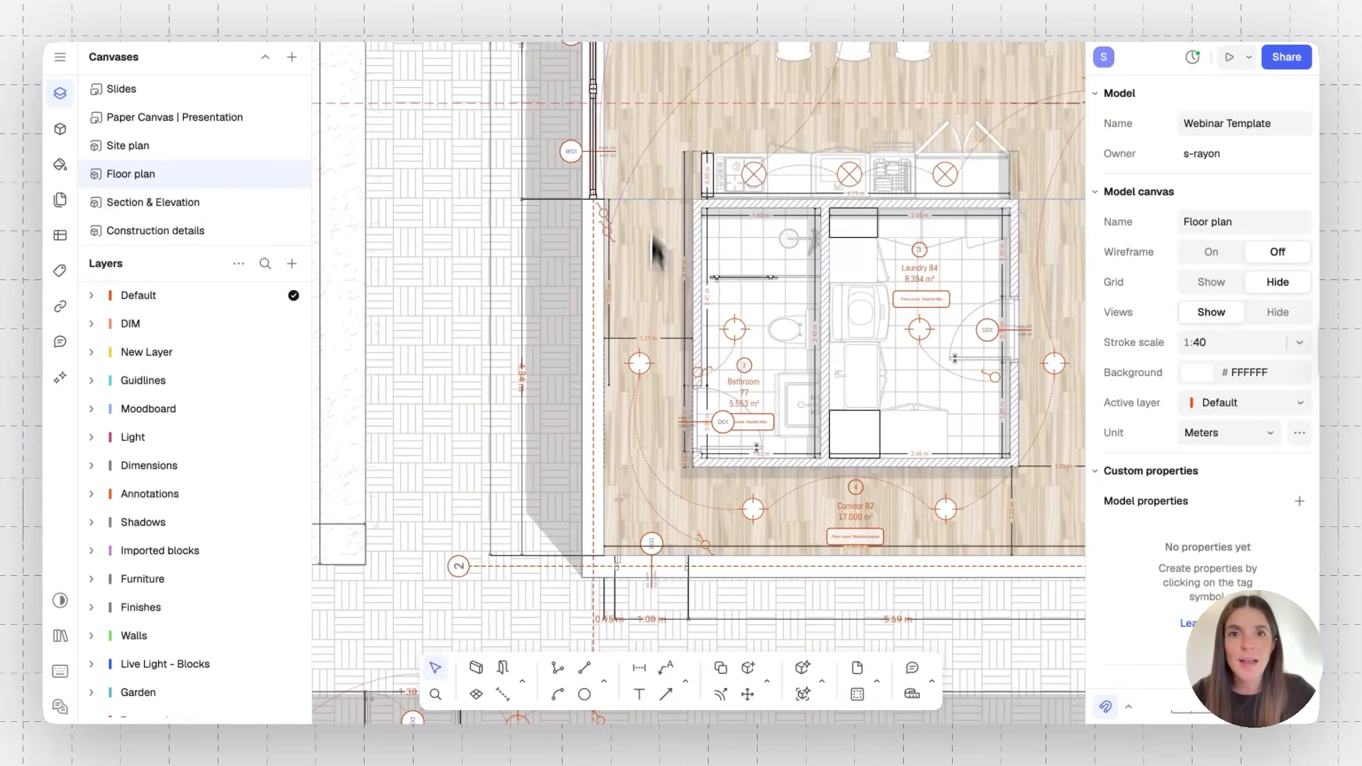
scroll(660, 244, "down", 10, "ctrl")
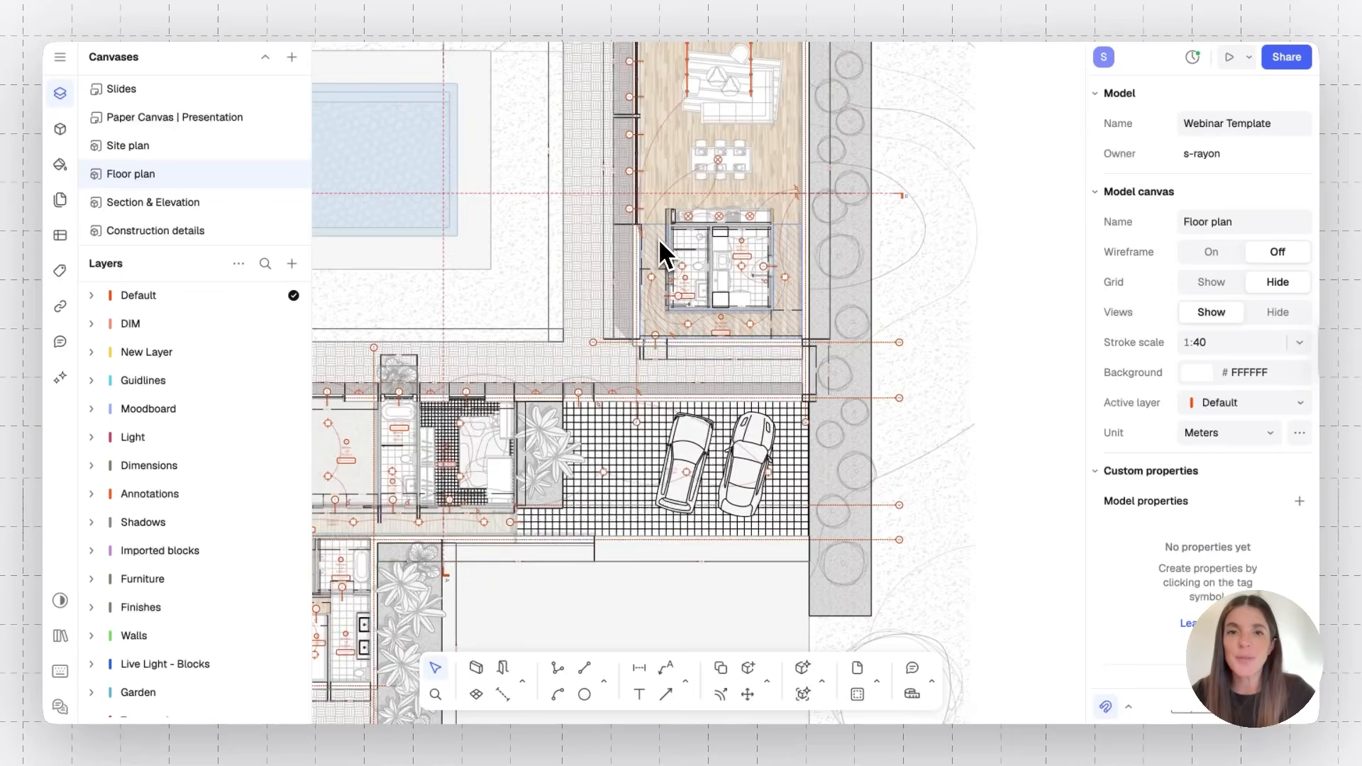
Open the Styles panel and browse the model's saved styles
scroll(659, 241, "left", 4)
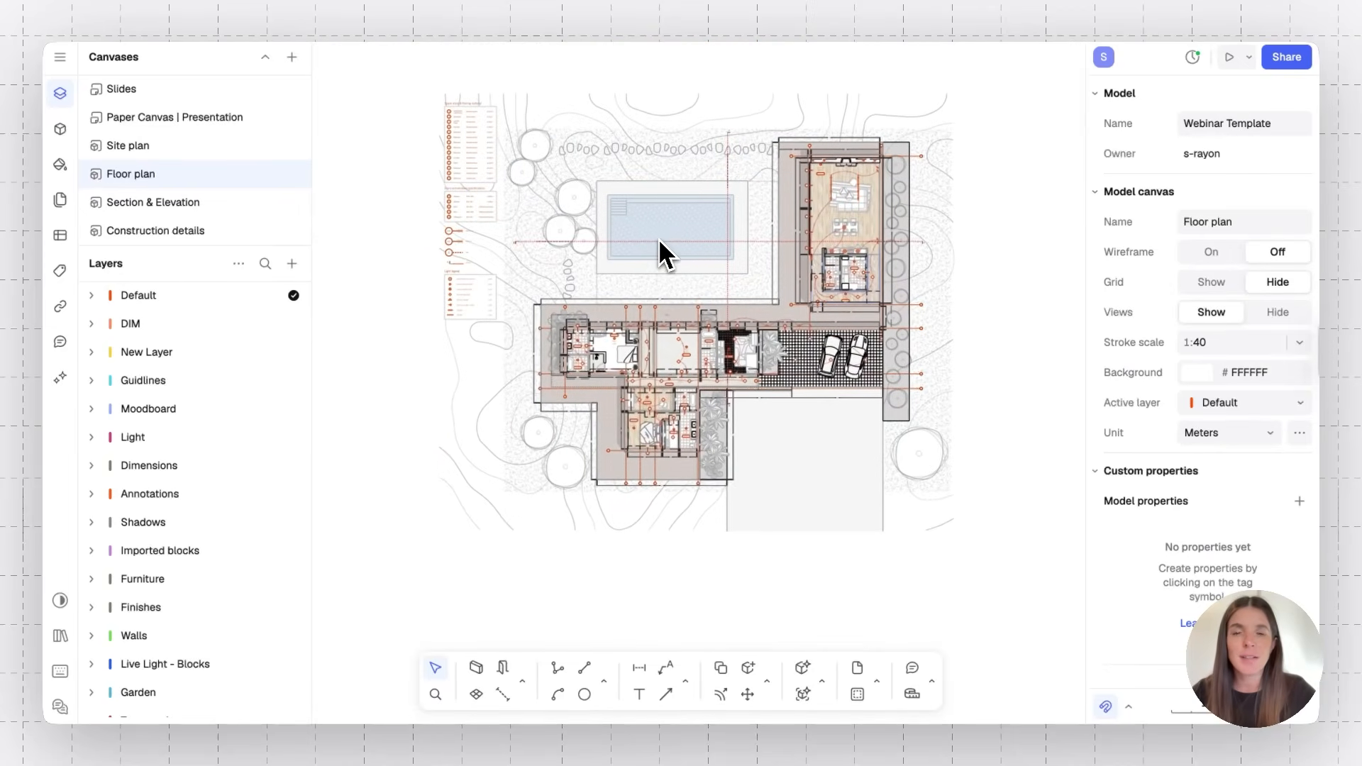
left_click(61, 166)
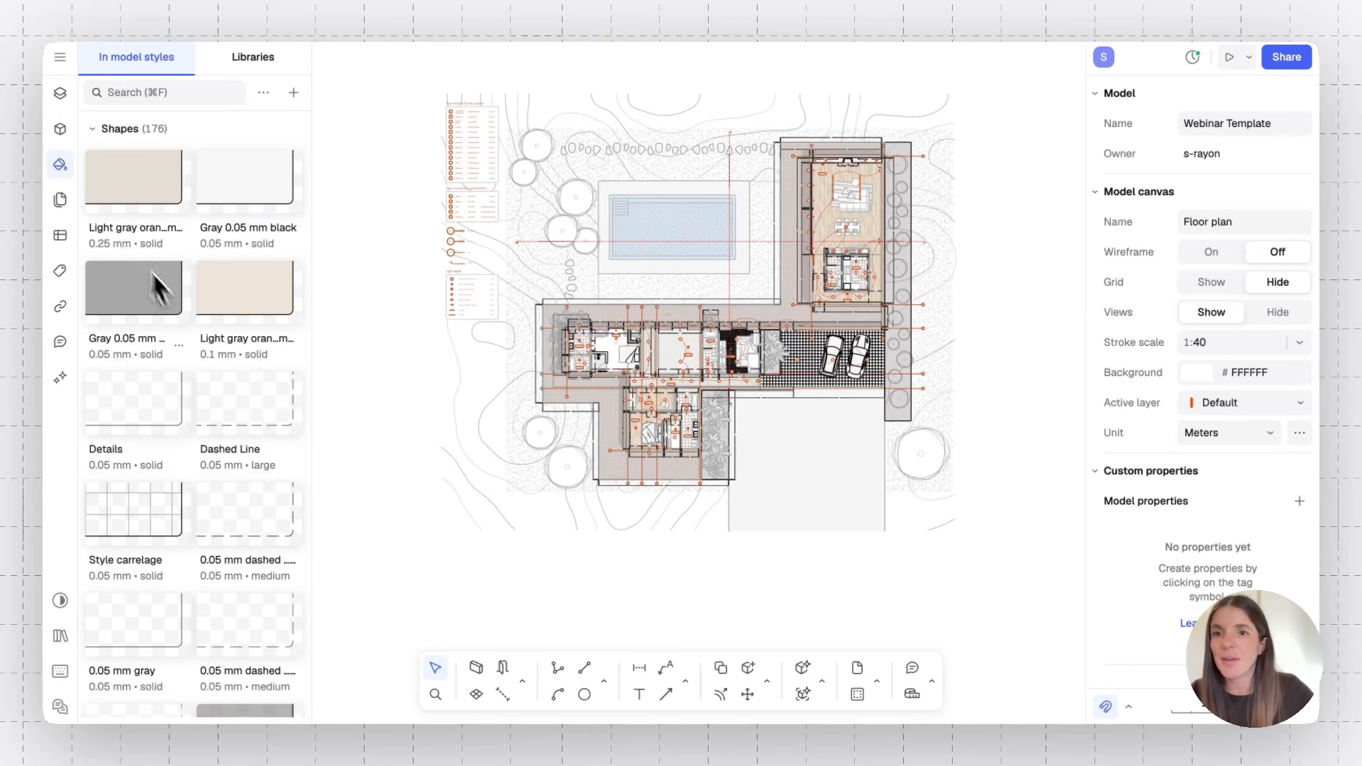
scroll(183, 319, "down", 5)
scroll(186, 325, "down", 10)
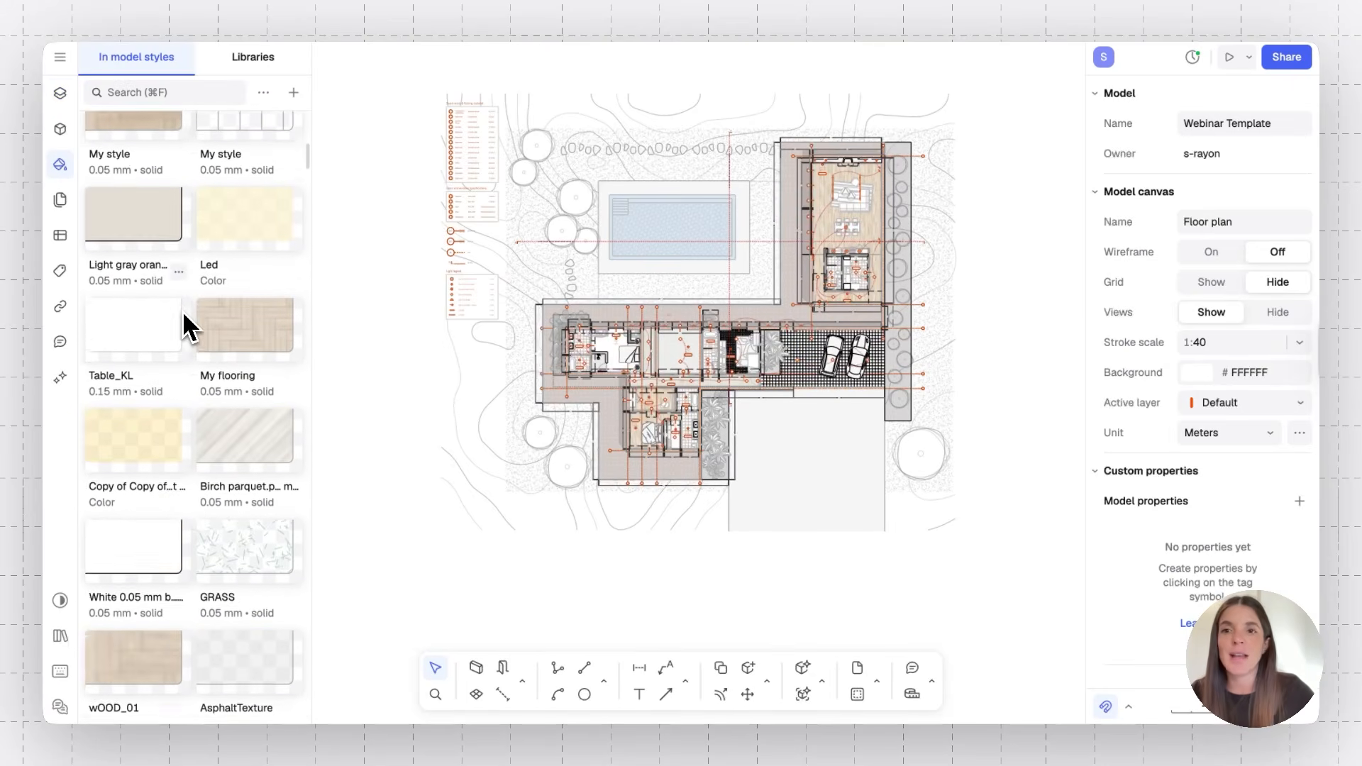
scroll(185, 325, "up", 8)
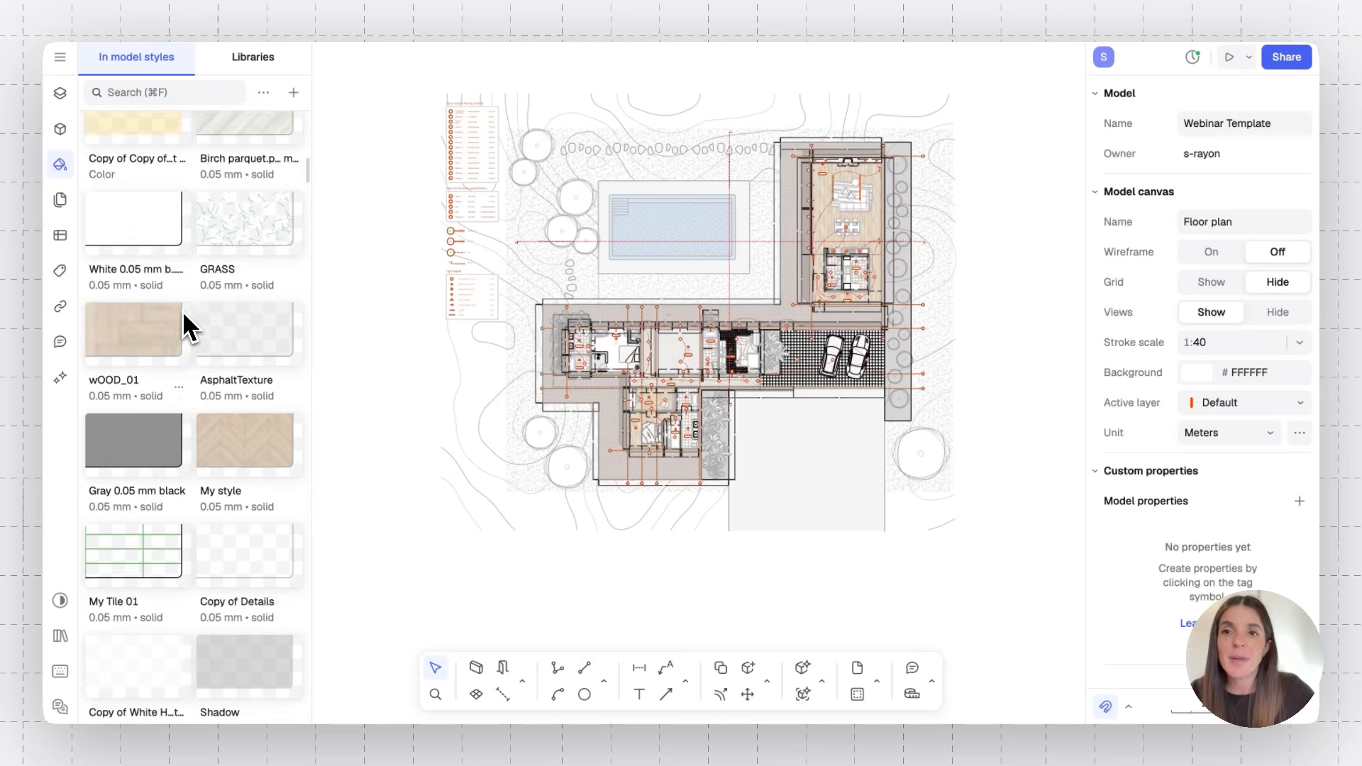
scroll(186, 324, "up", 3)
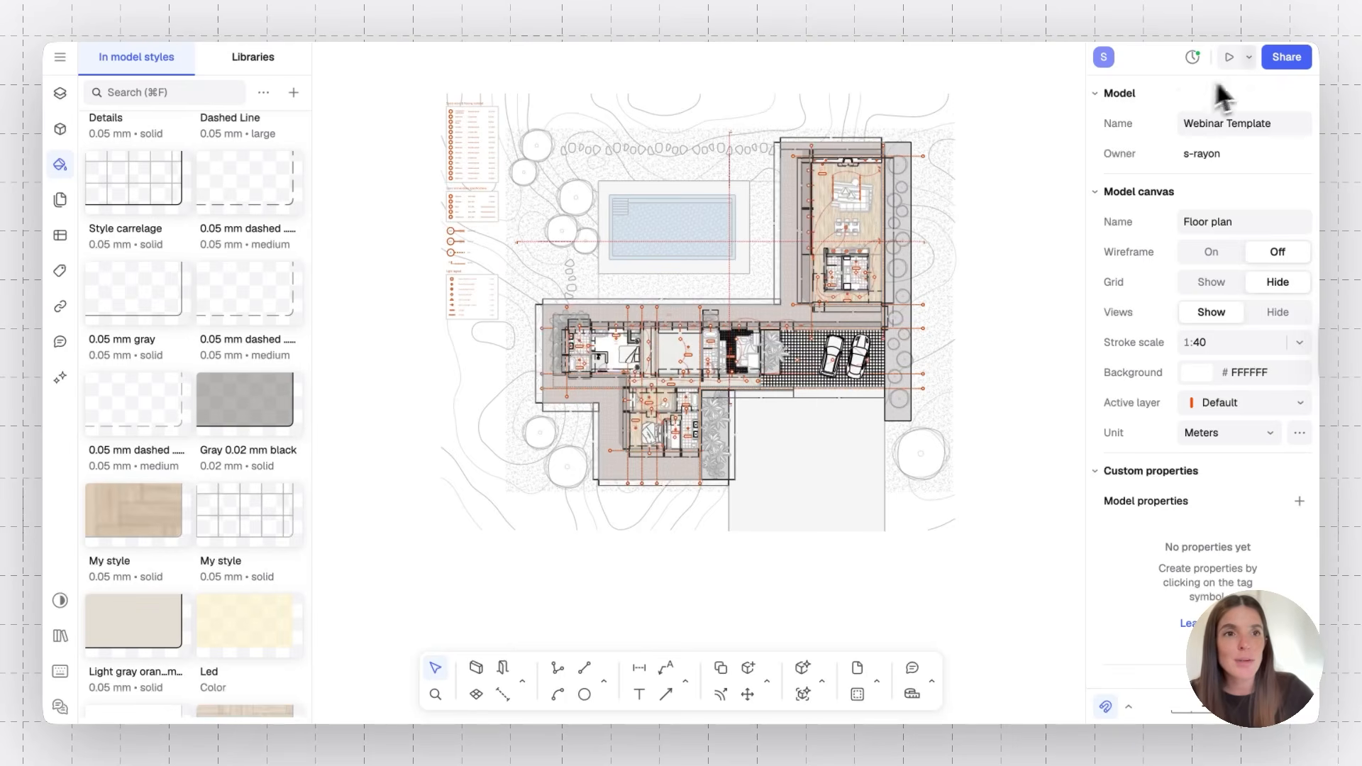
Open the sharing dialog and review its library publishing settings
left_click(1281, 62)
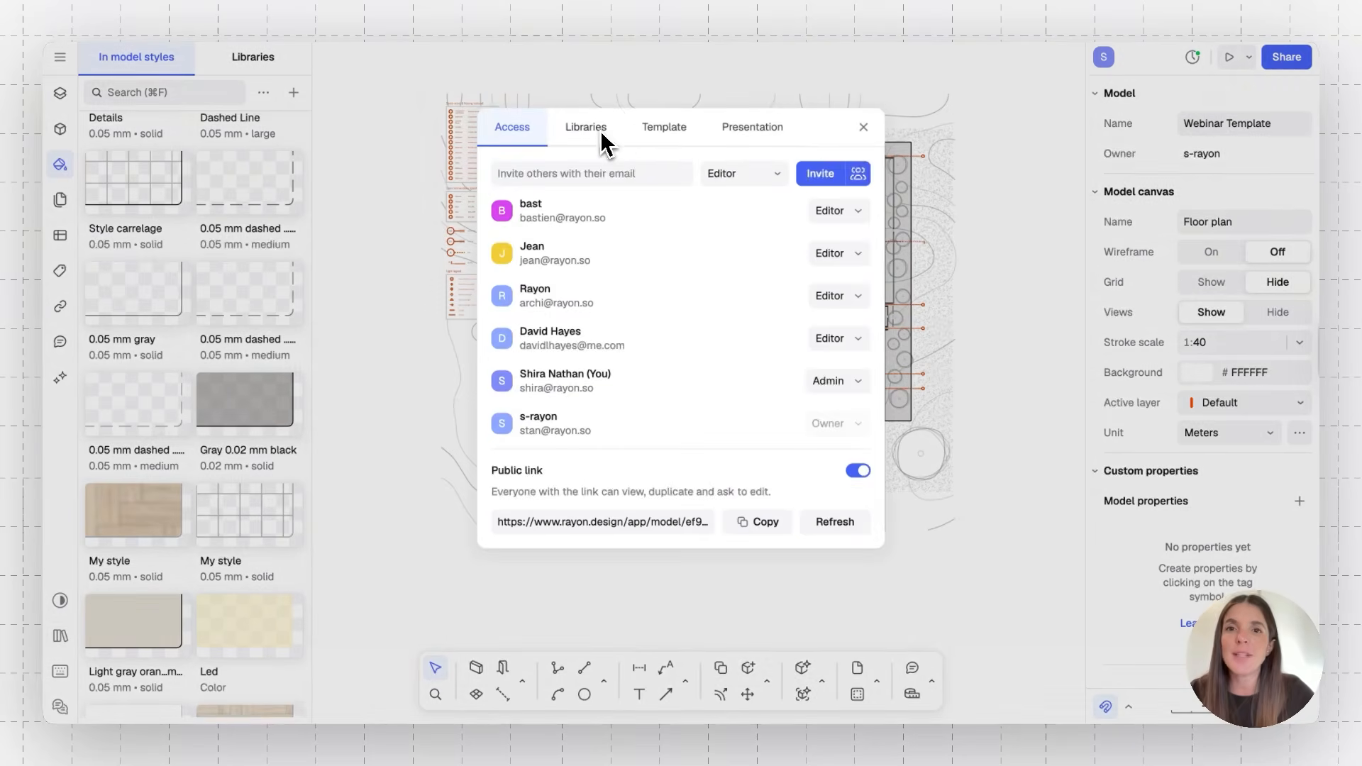
left_click(602, 132)
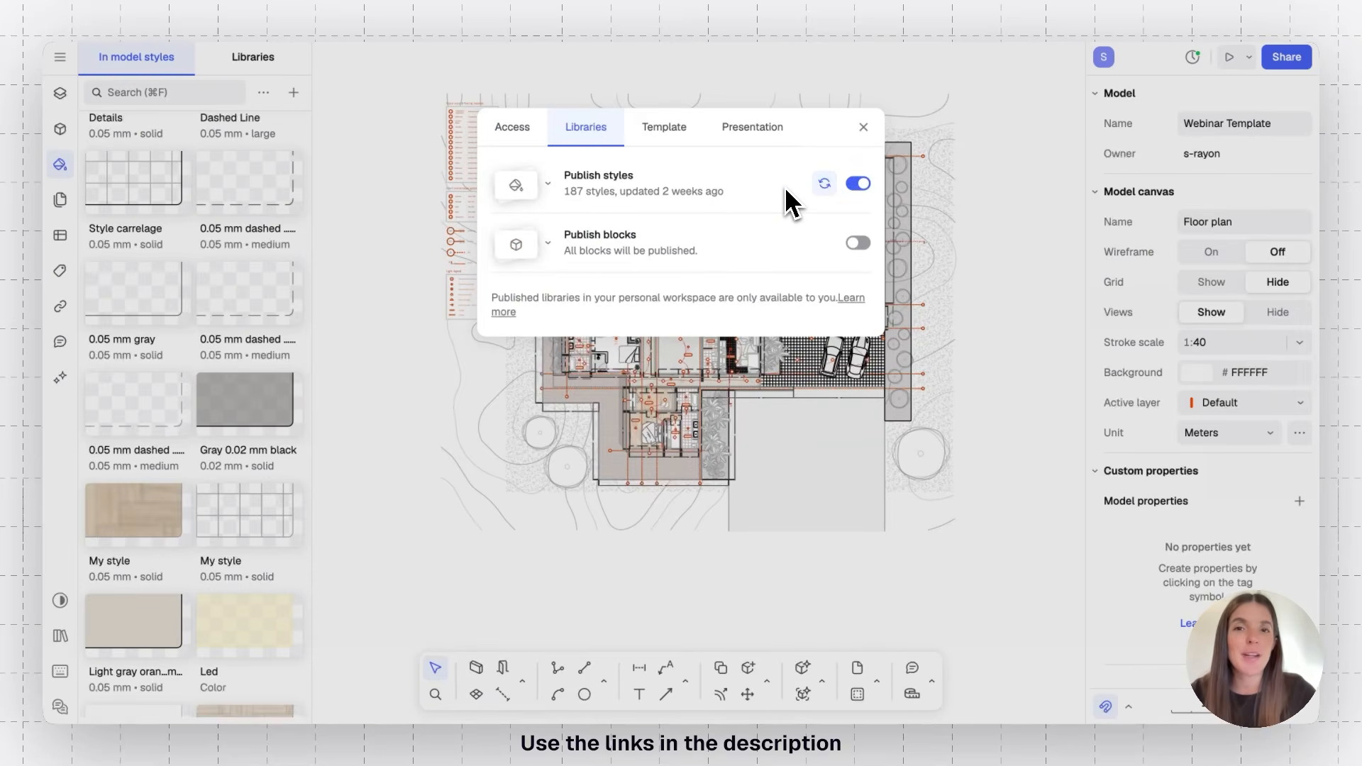
left_click(863, 127)
scroll(796, 274, "up", 5)
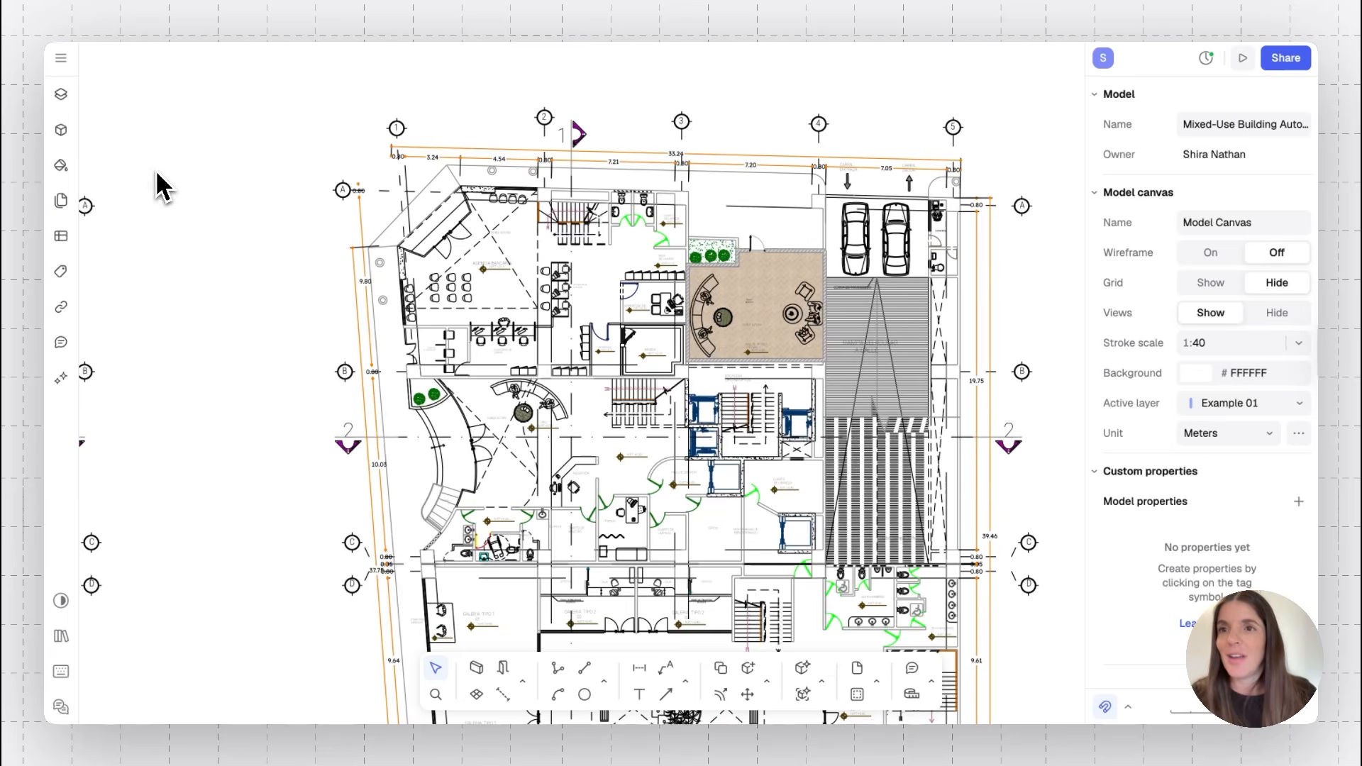
Open the Blocks panel in the mixed-use building model and browse its in-model blocks
left_click(69, 133)
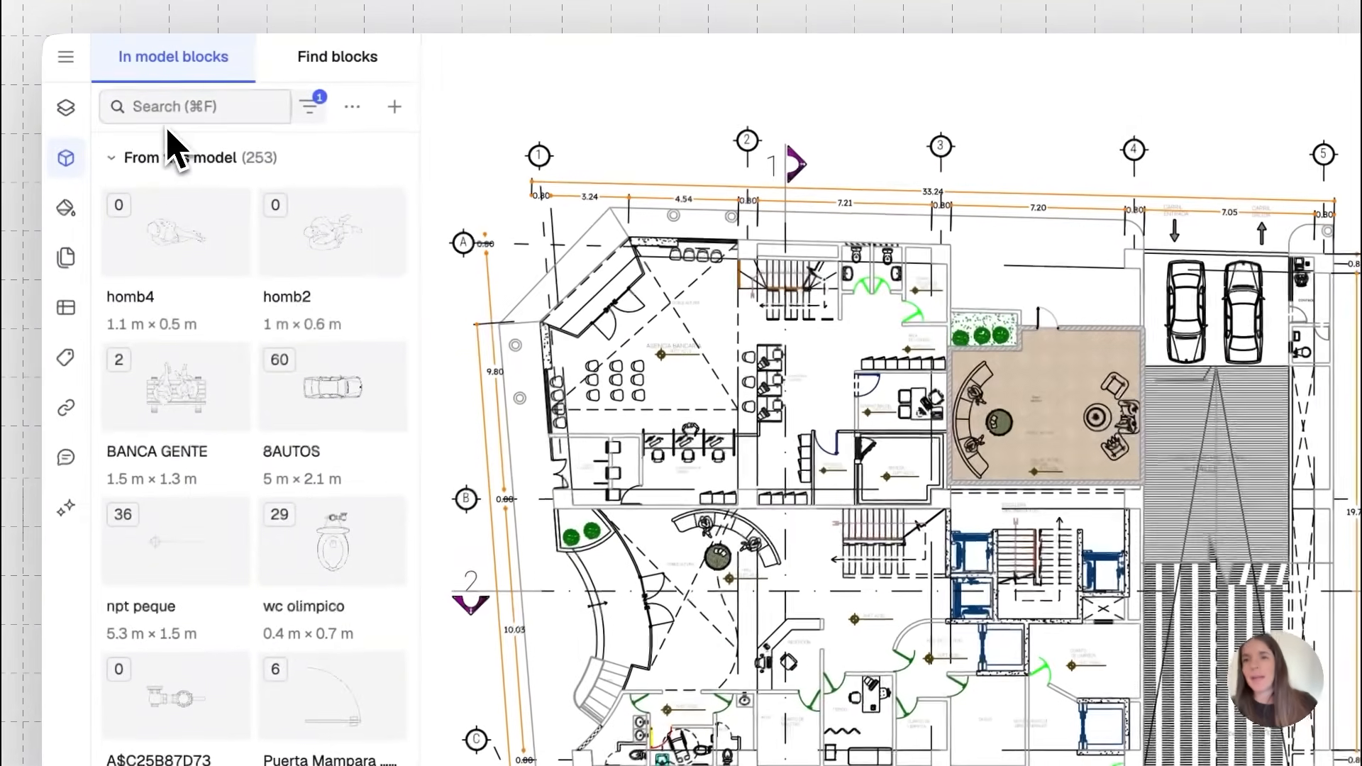
scroll(237, 489, "down", 5)
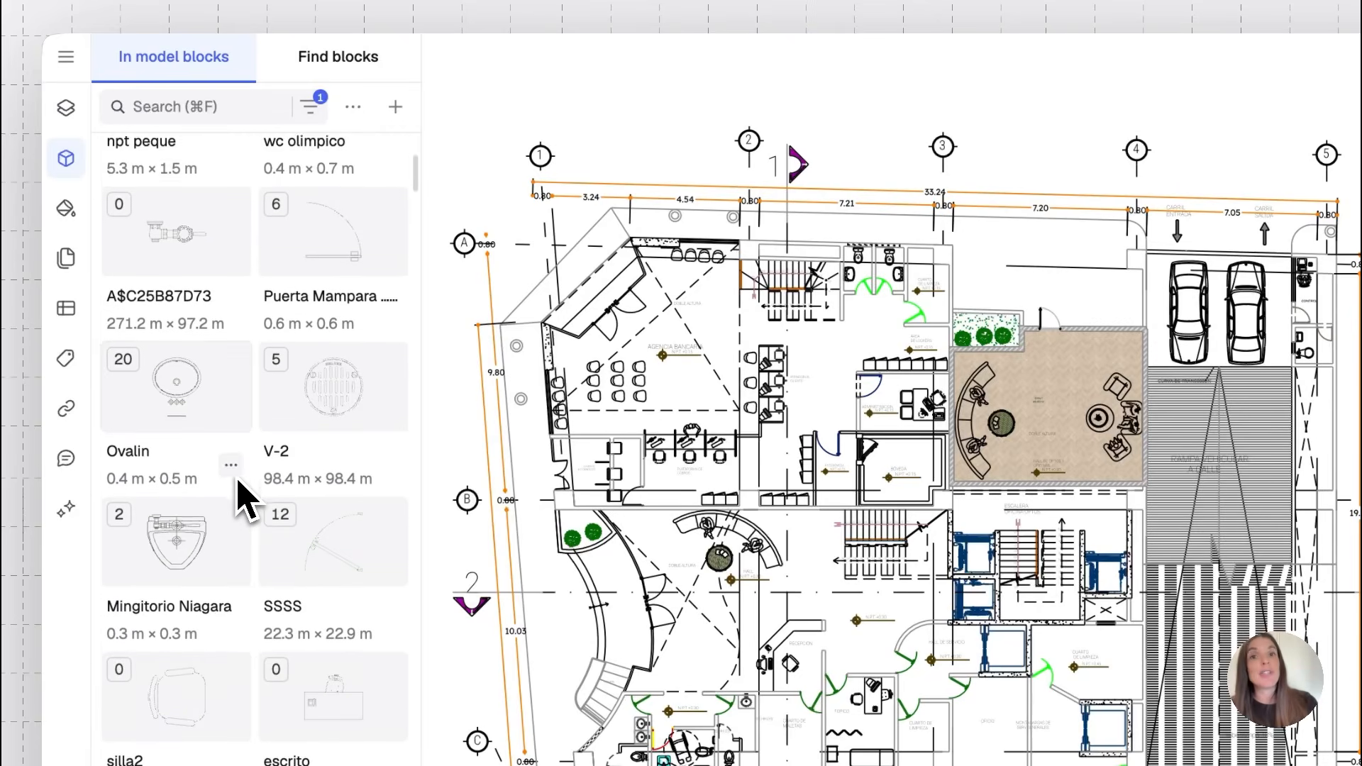
scroll(239, 483, "down", 10)
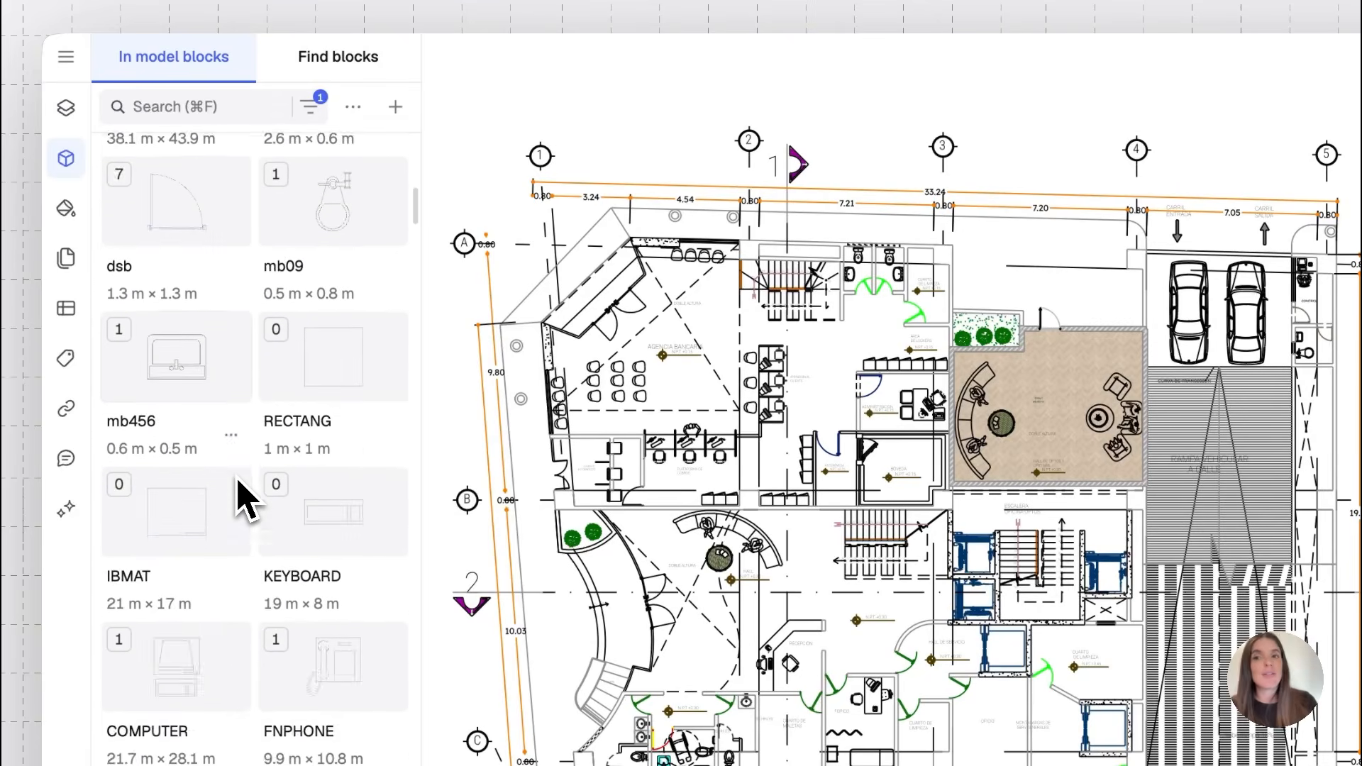
scroll(241, 496, "down", 10)
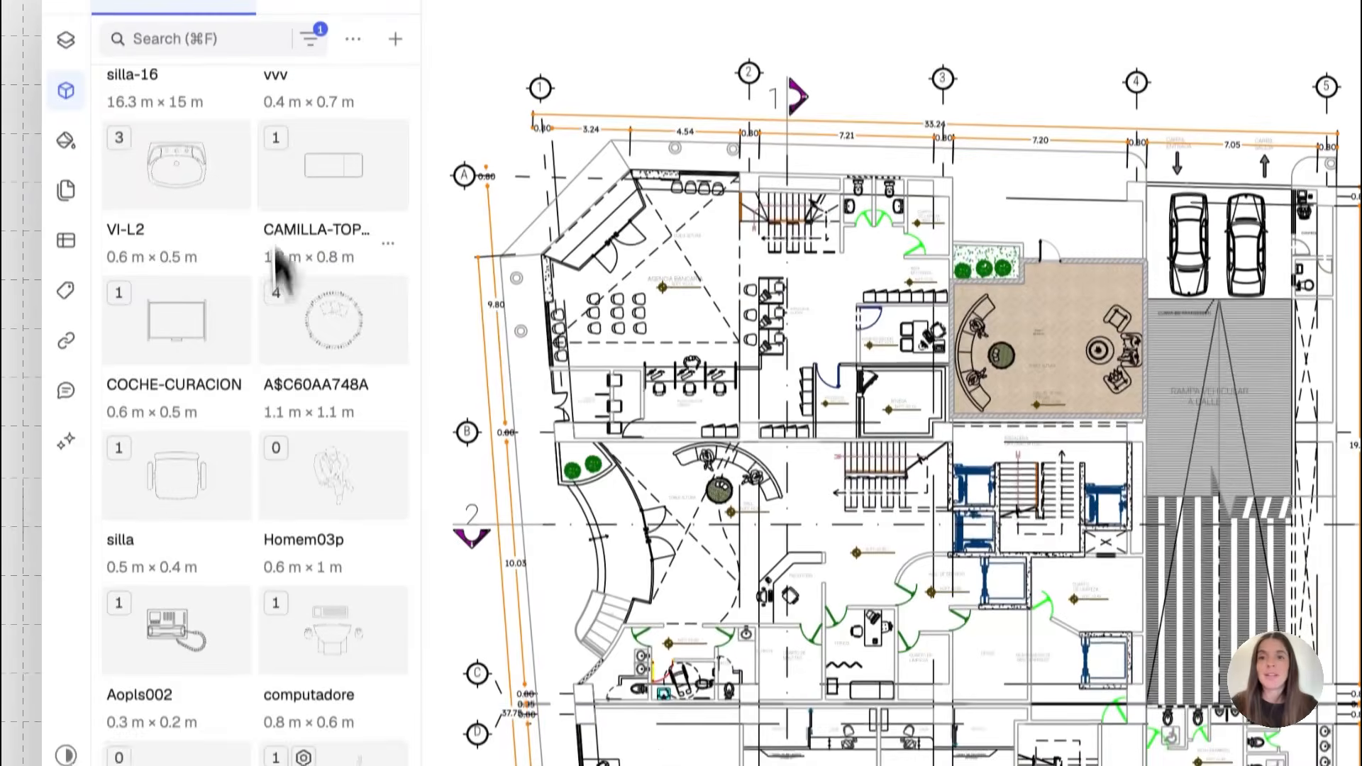
scroll(256, 547, "down", 10)
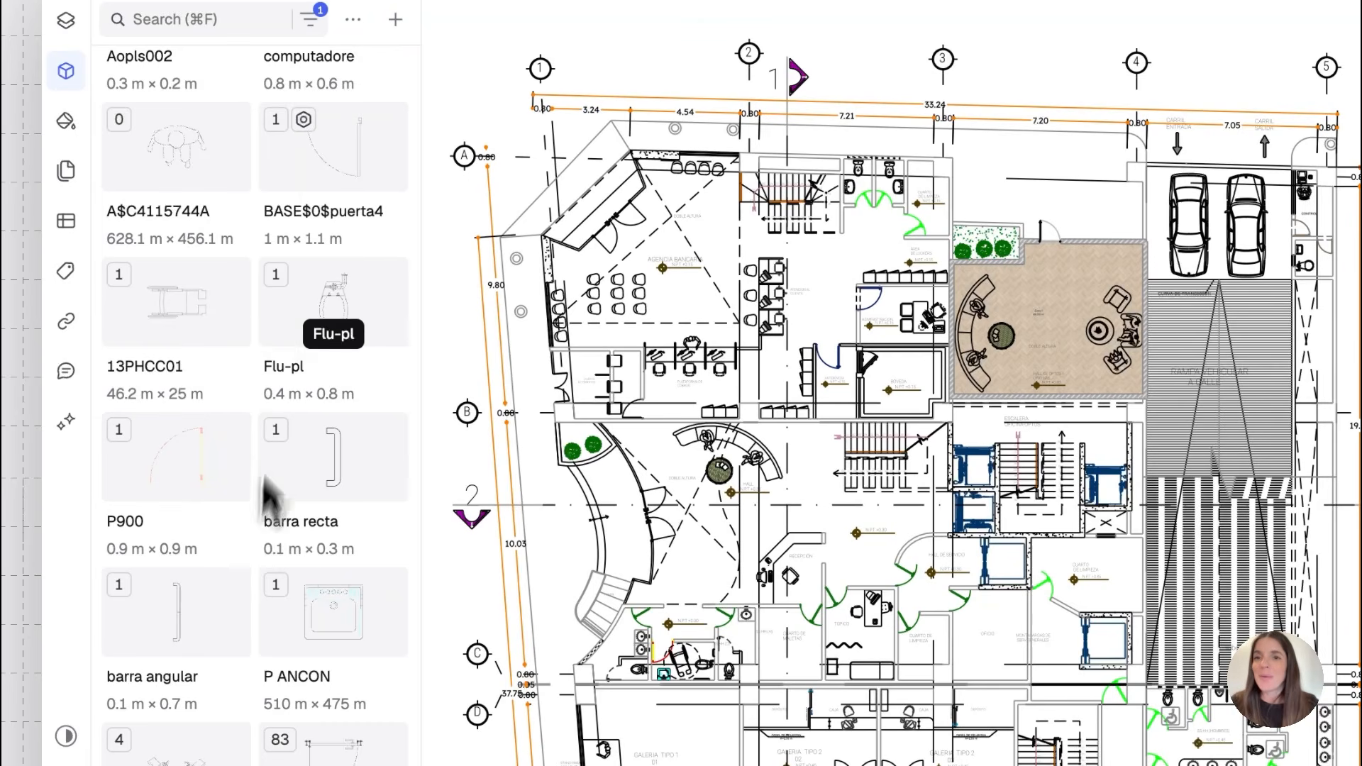
scroll(243, 590, "down", 1)
scroll(243, 590, "down", 15)
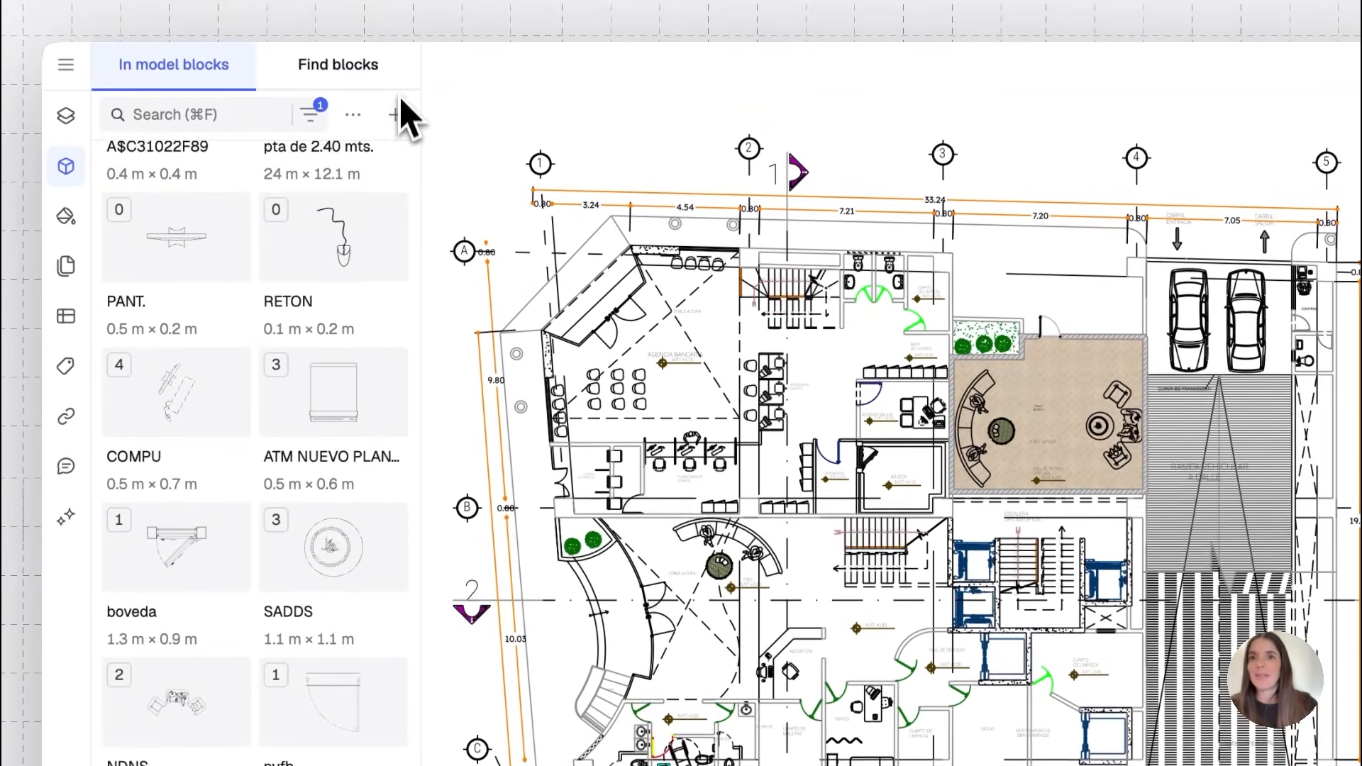
Open Find blocks and preview the catalog in Top, Front and Side views, checking the block filters
left_click(339, 68)
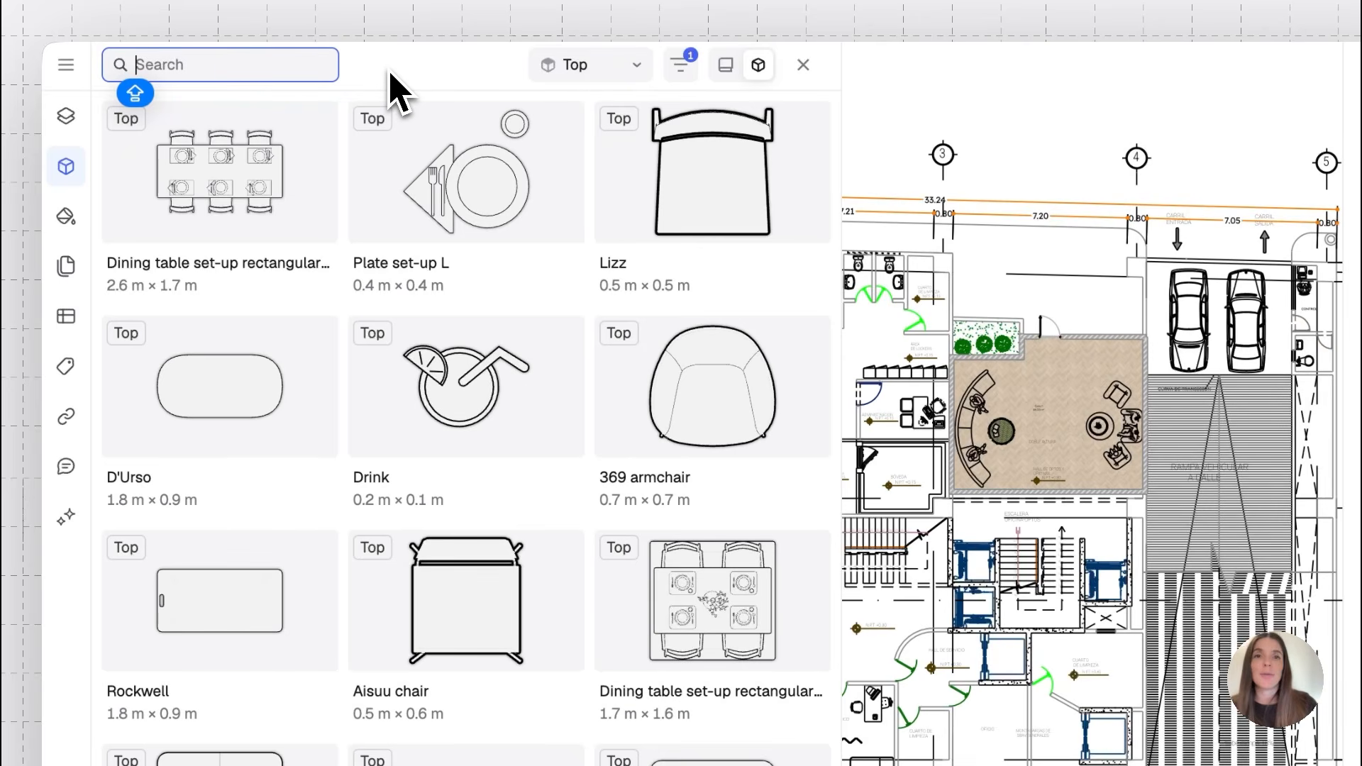
left_click(634, 68)
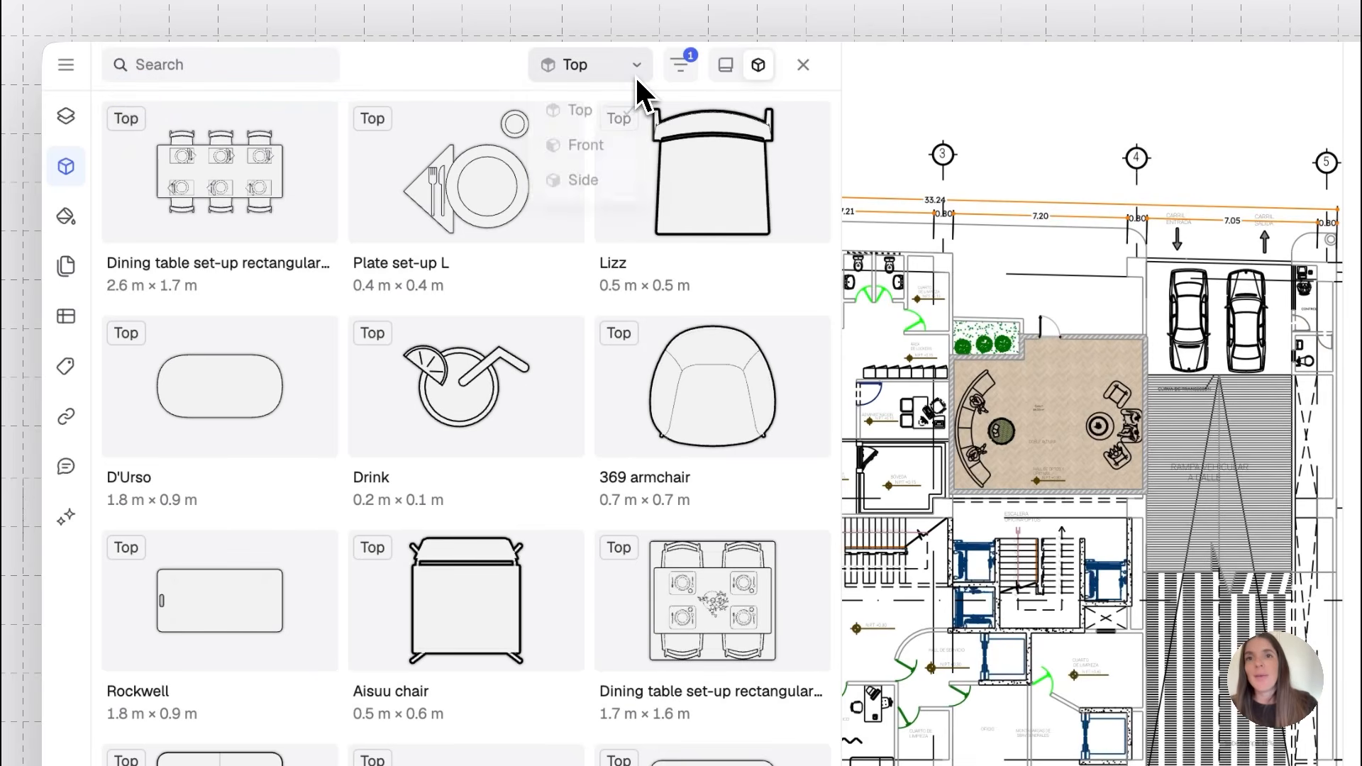
left_click(614, 156)
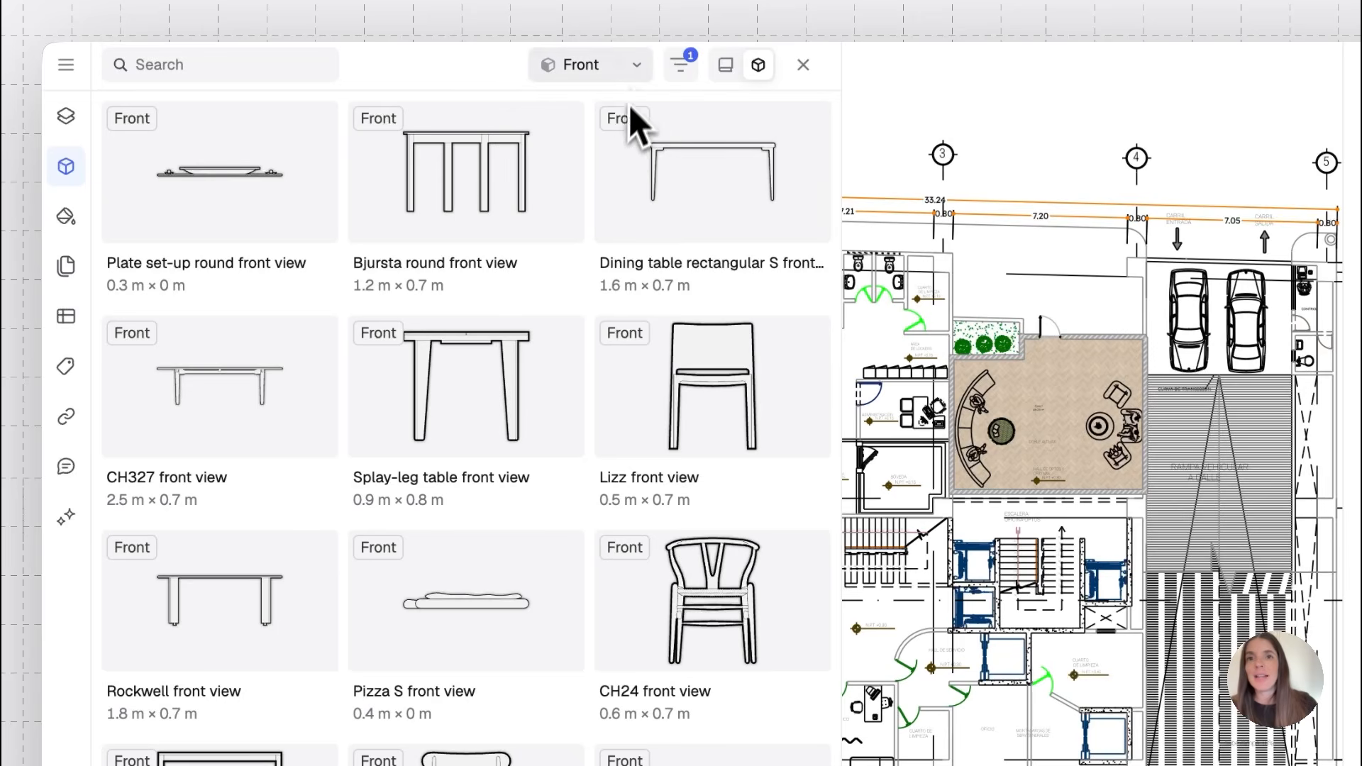
left_click(636, 74)
left_click(603, 184)
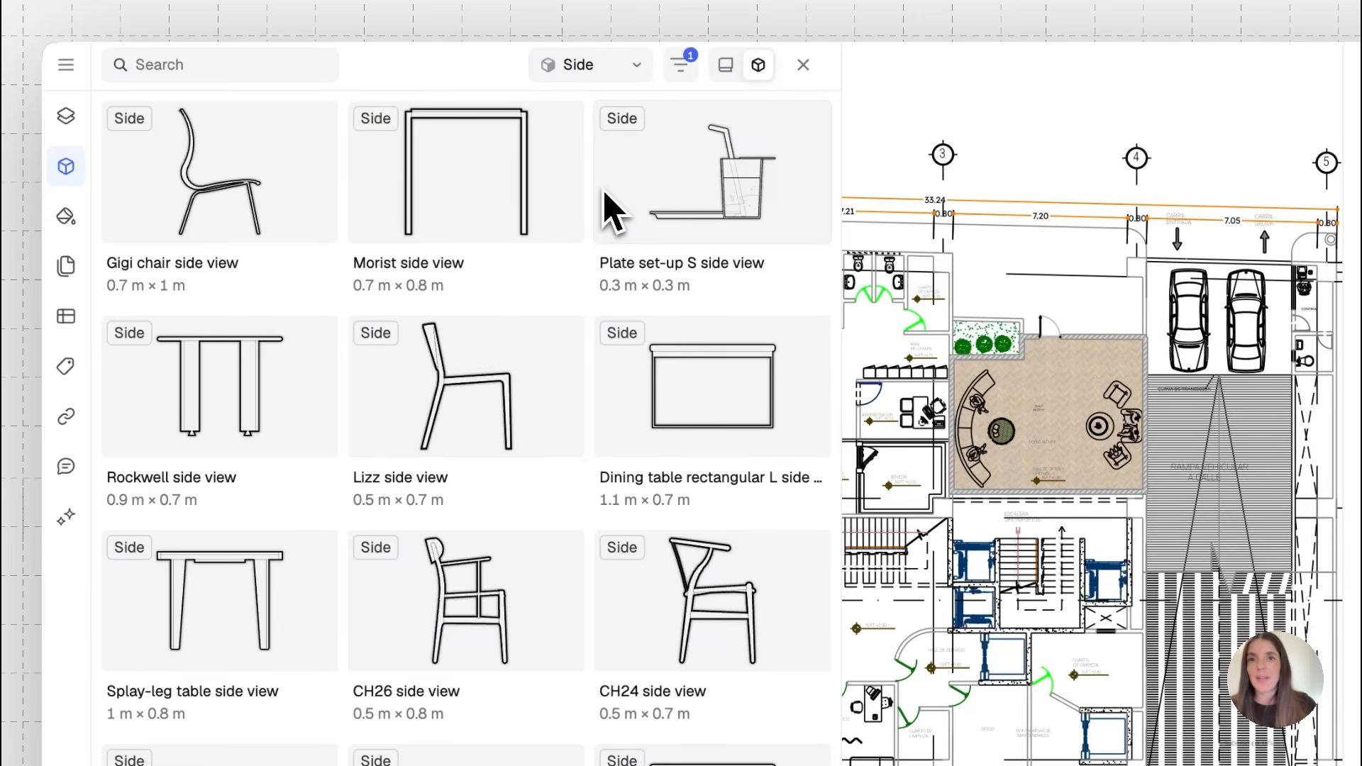
left_click(637, 64)
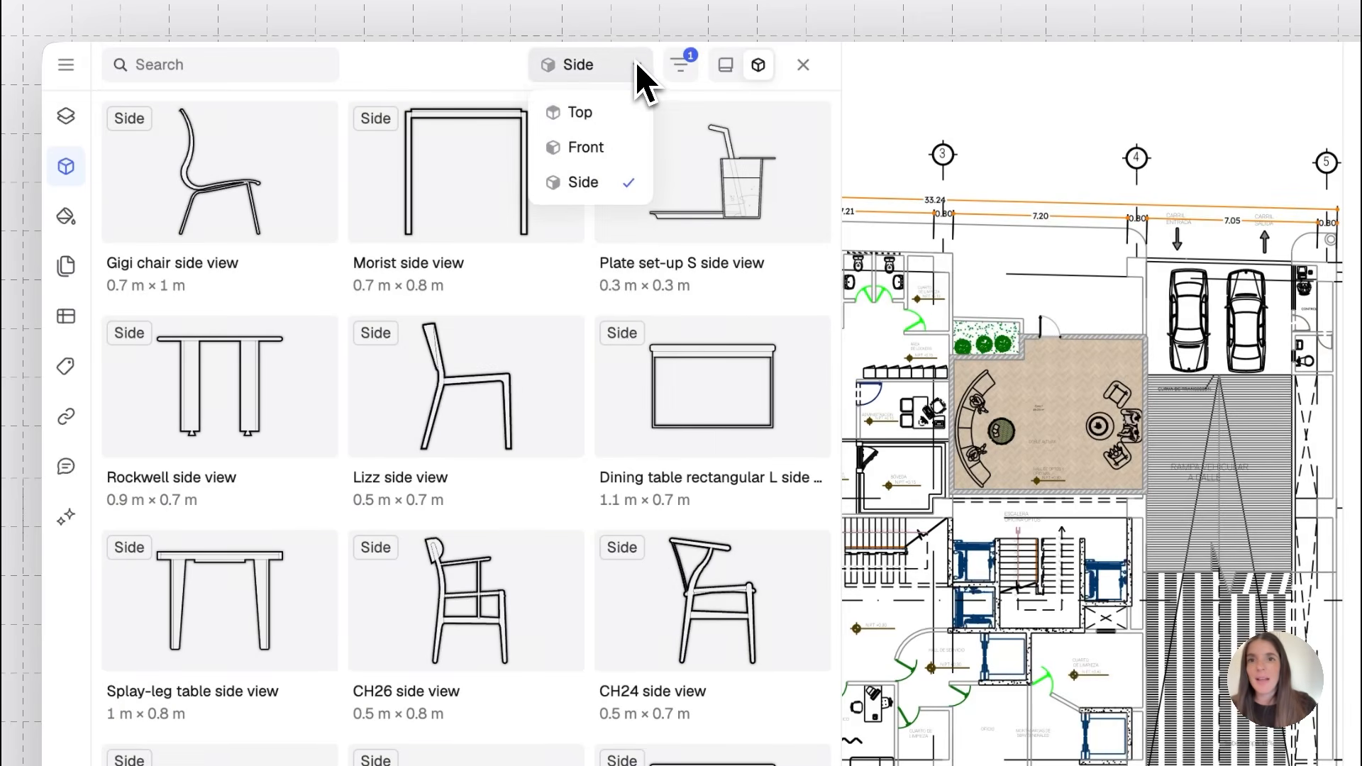
left_click(623, 110)
left_click(680, 67)
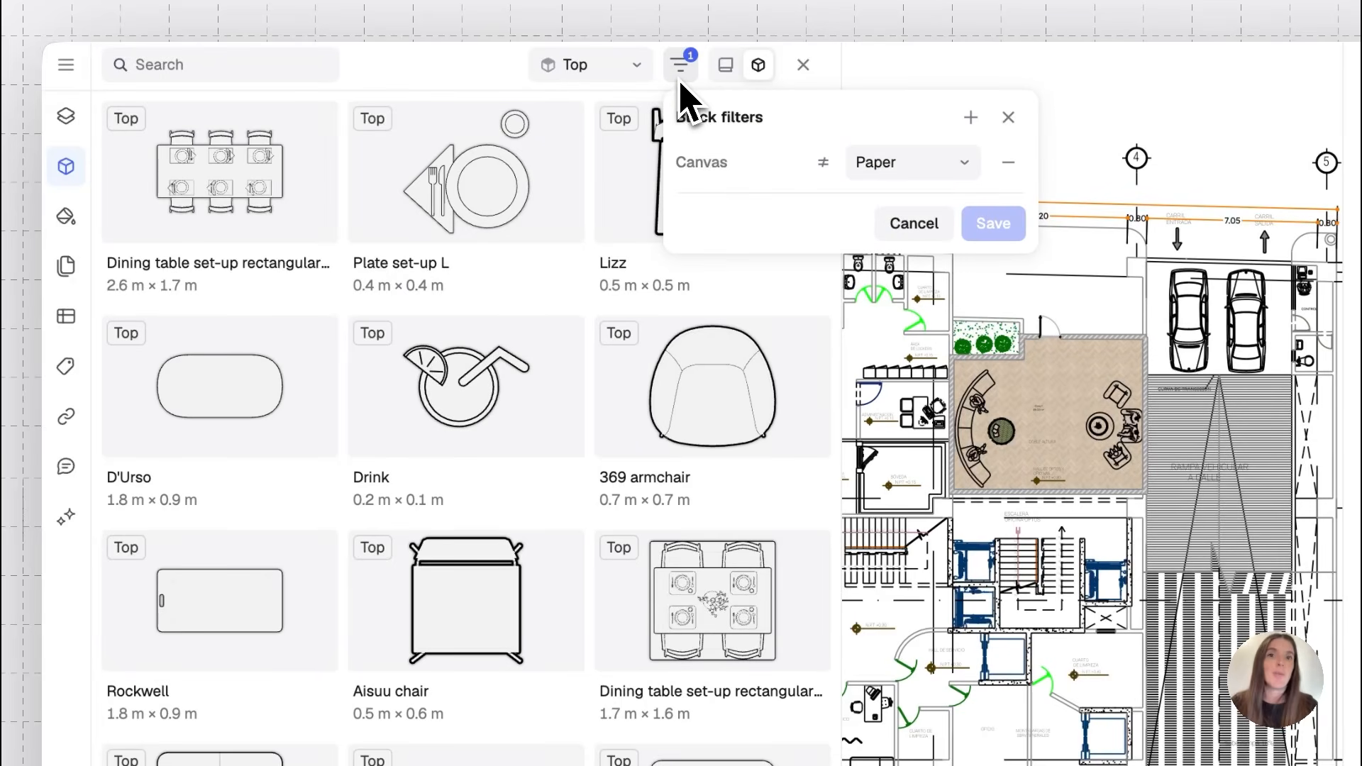
left_click(678, 74)
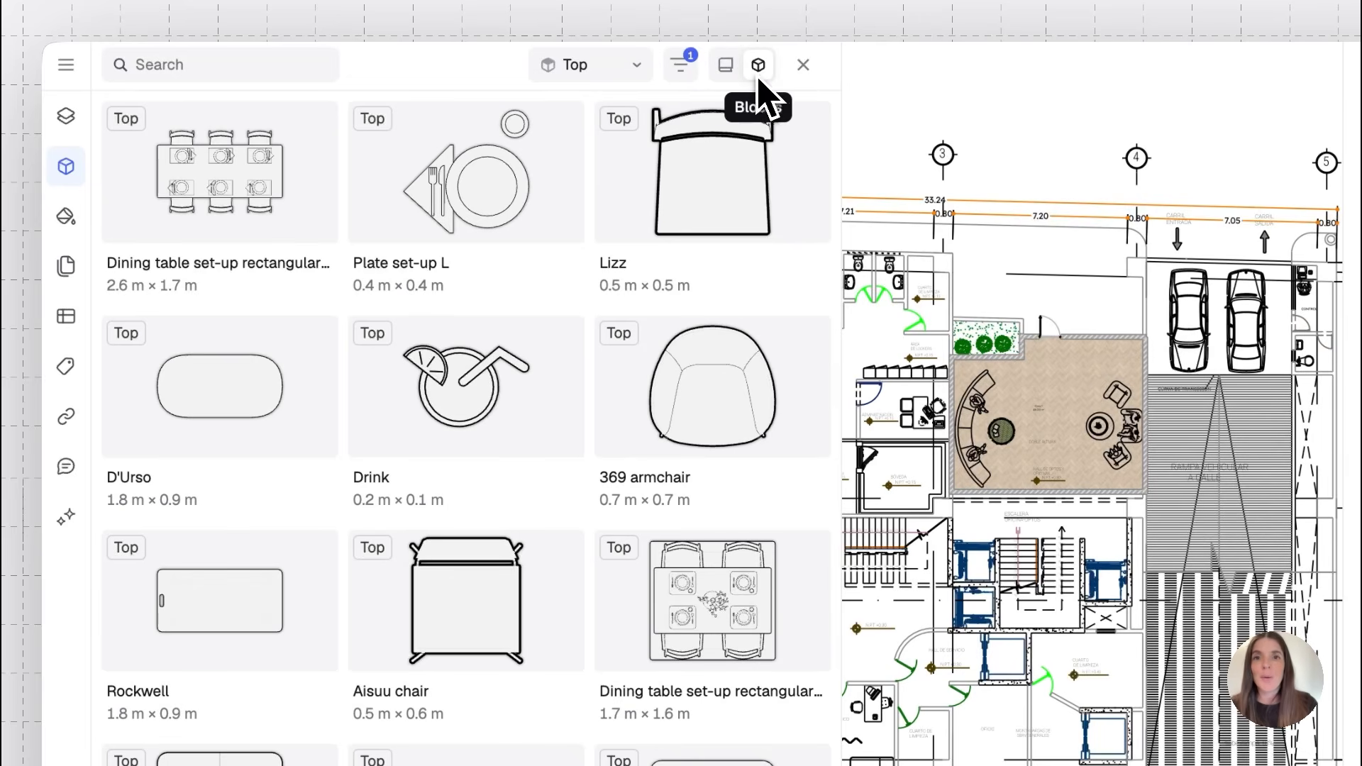
Switch to the library list and browse the available block libraries
left_click(726, 69)
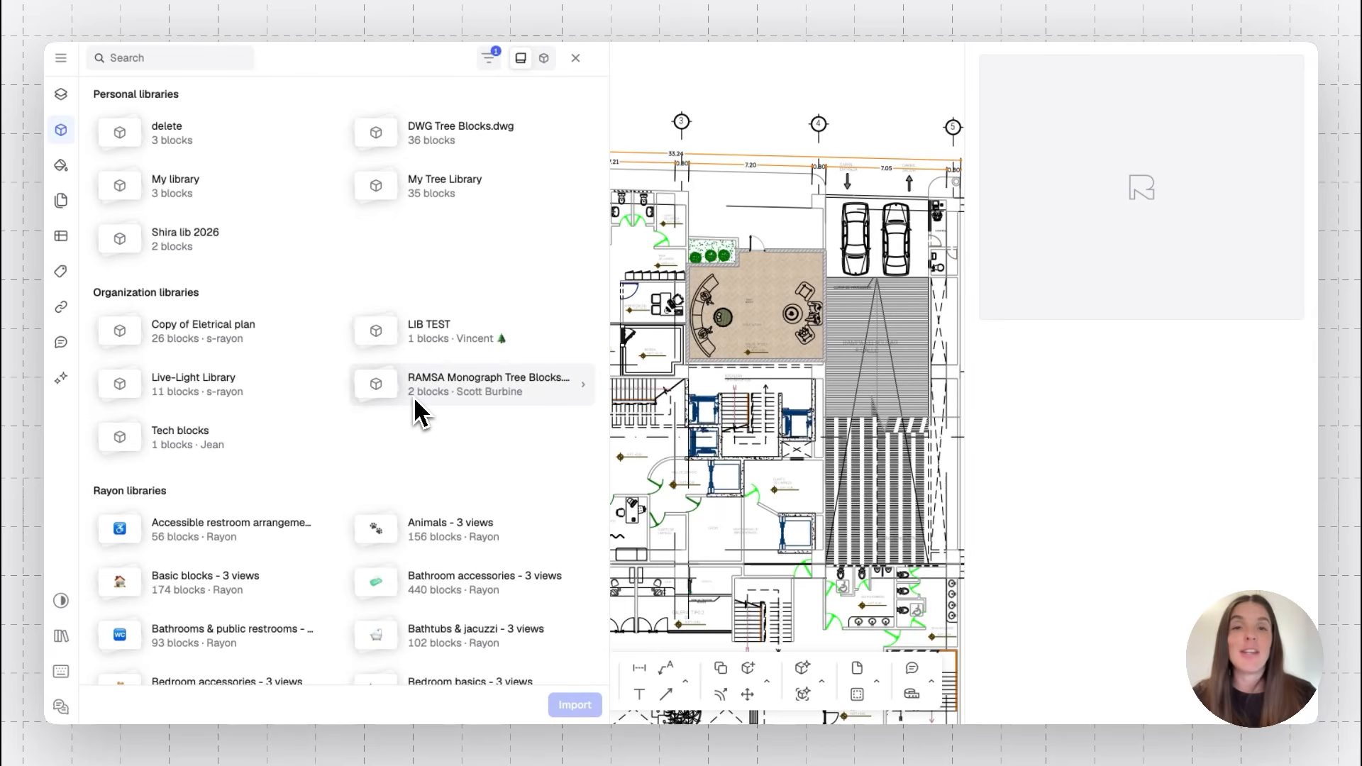
scroll(415, 401, "down", 6)
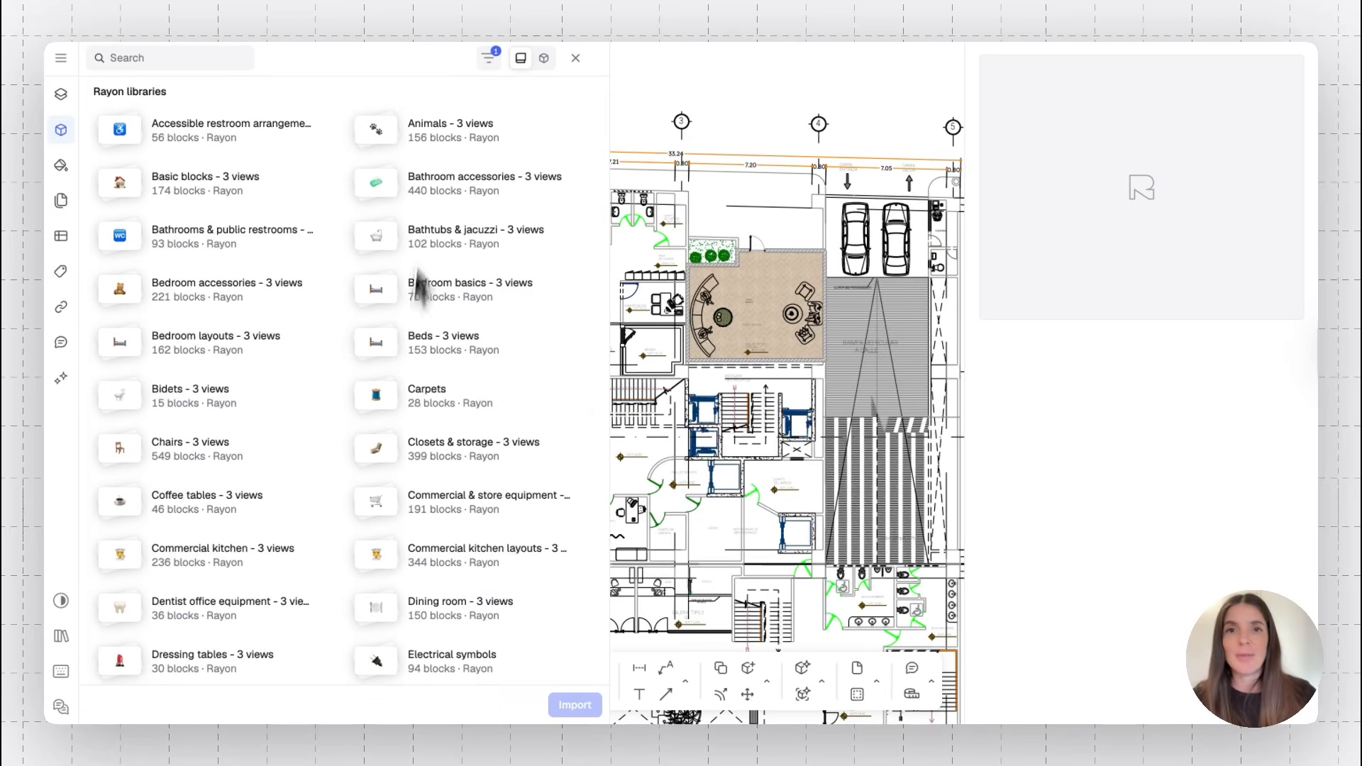
scroll(416, 388, "down", 10)
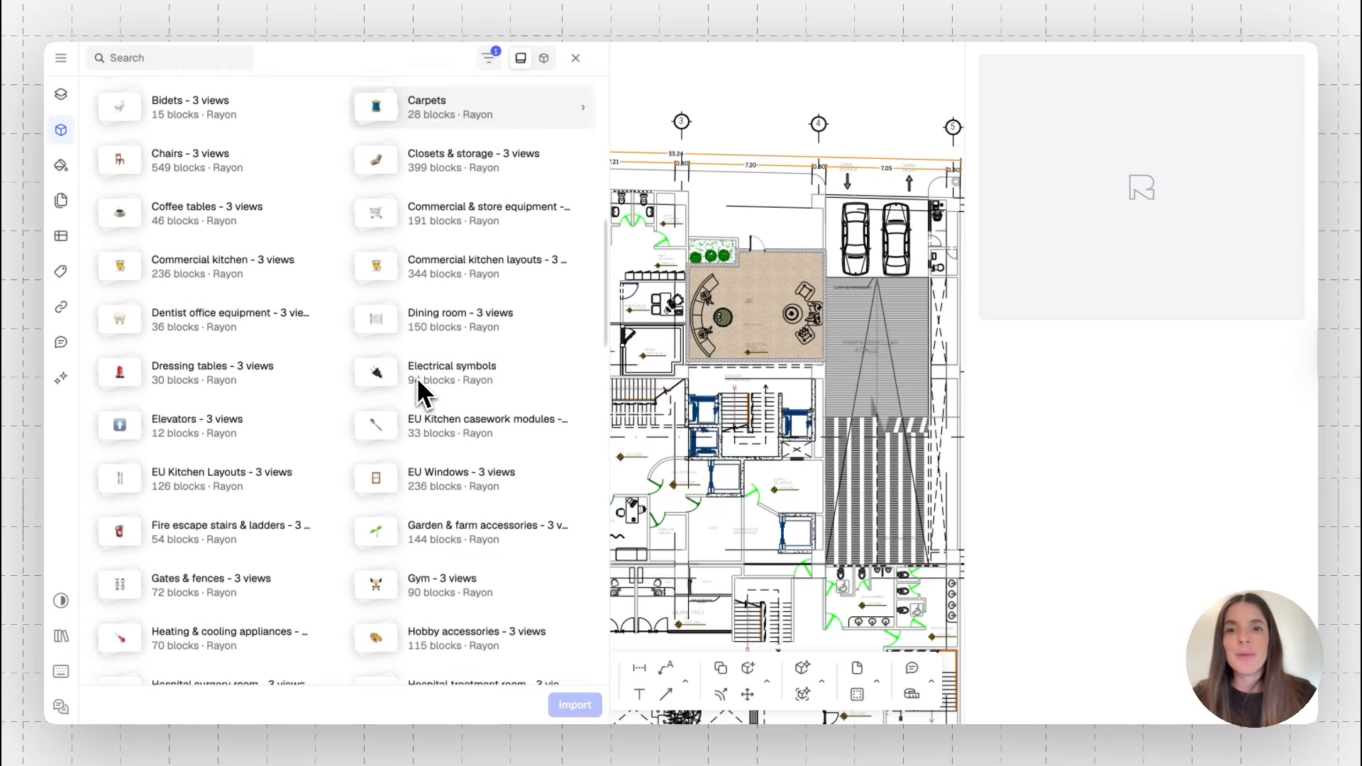
scroll(418, 390, "down", 4)
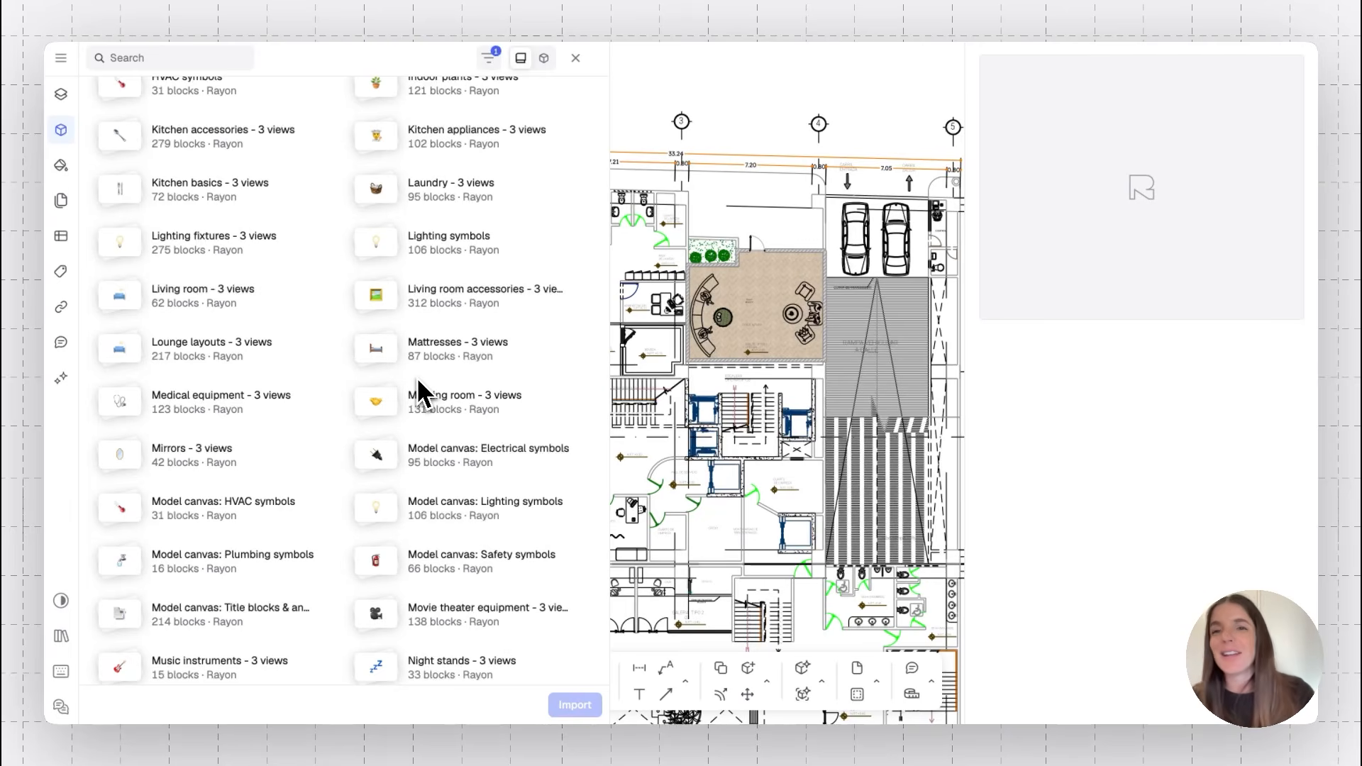
scroll(210, 425, "down", 5)
scroll(209, 429, "down", 6)
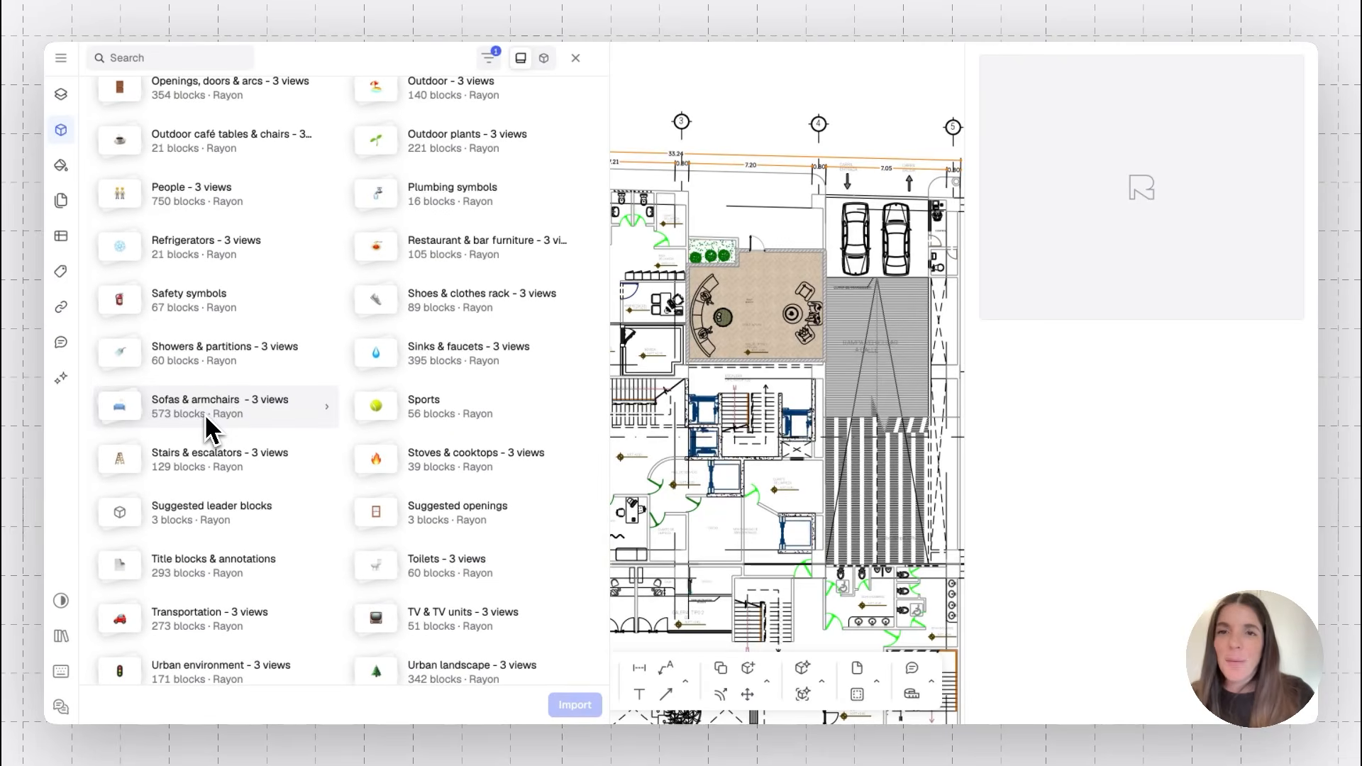
Search the libraries for LOUNGE and place a Polder sofa lounge set-up from Lounge layouts in the lobby
left_click(157, 59)
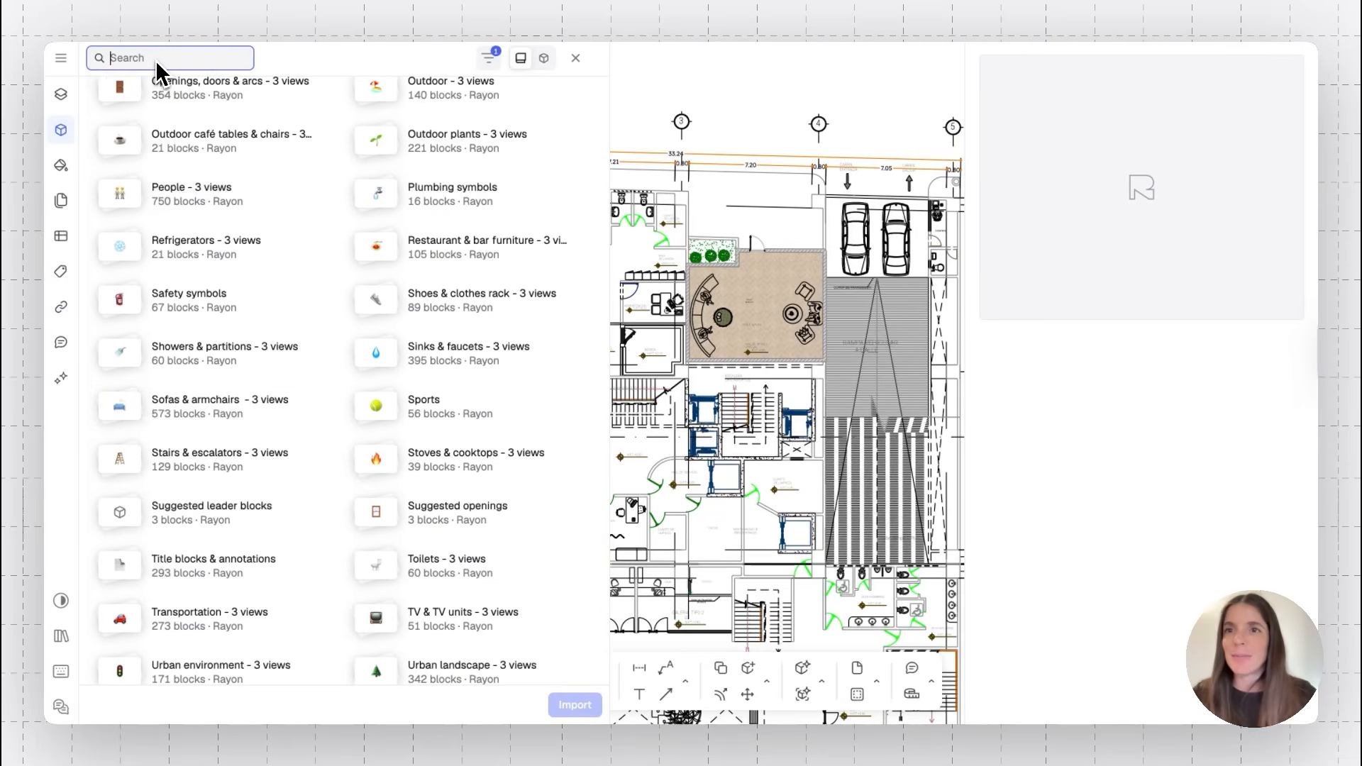
type("LOUNGE")
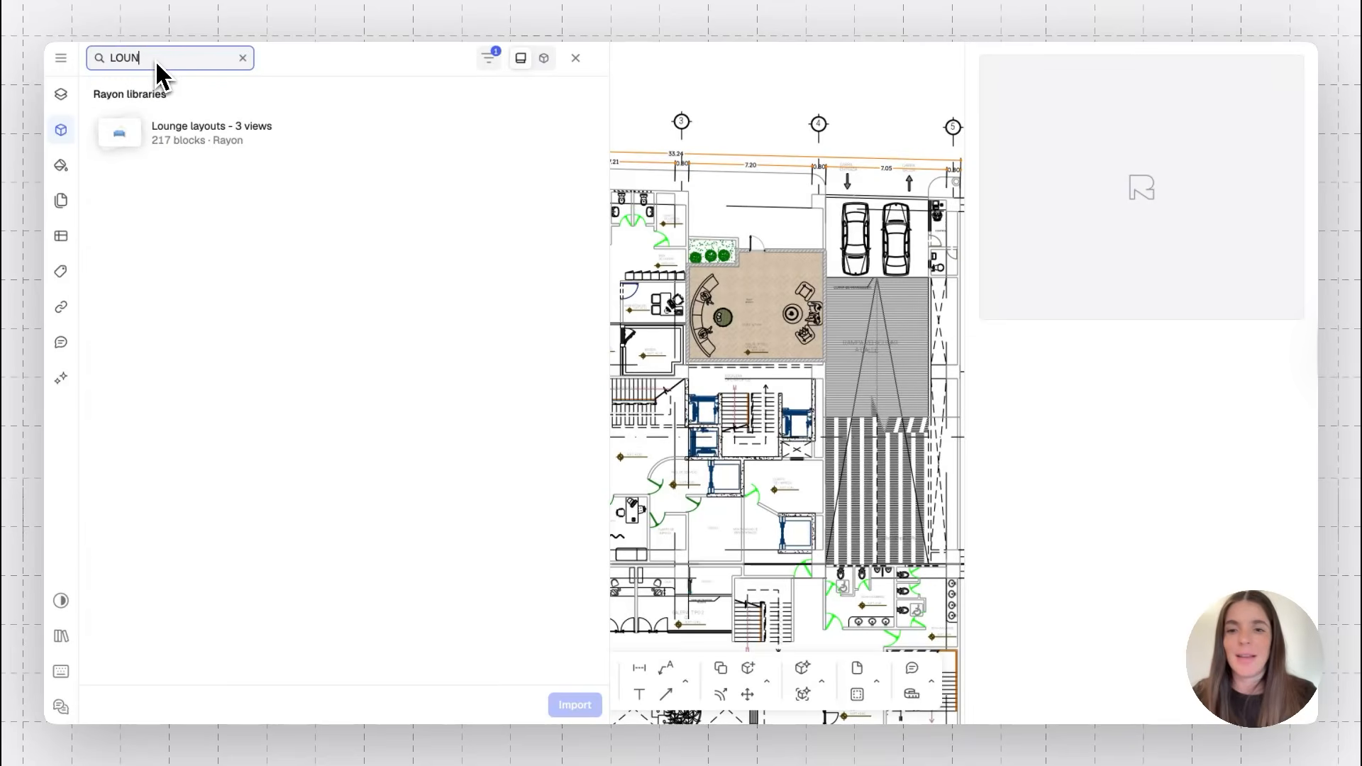
left_click(232, 133)
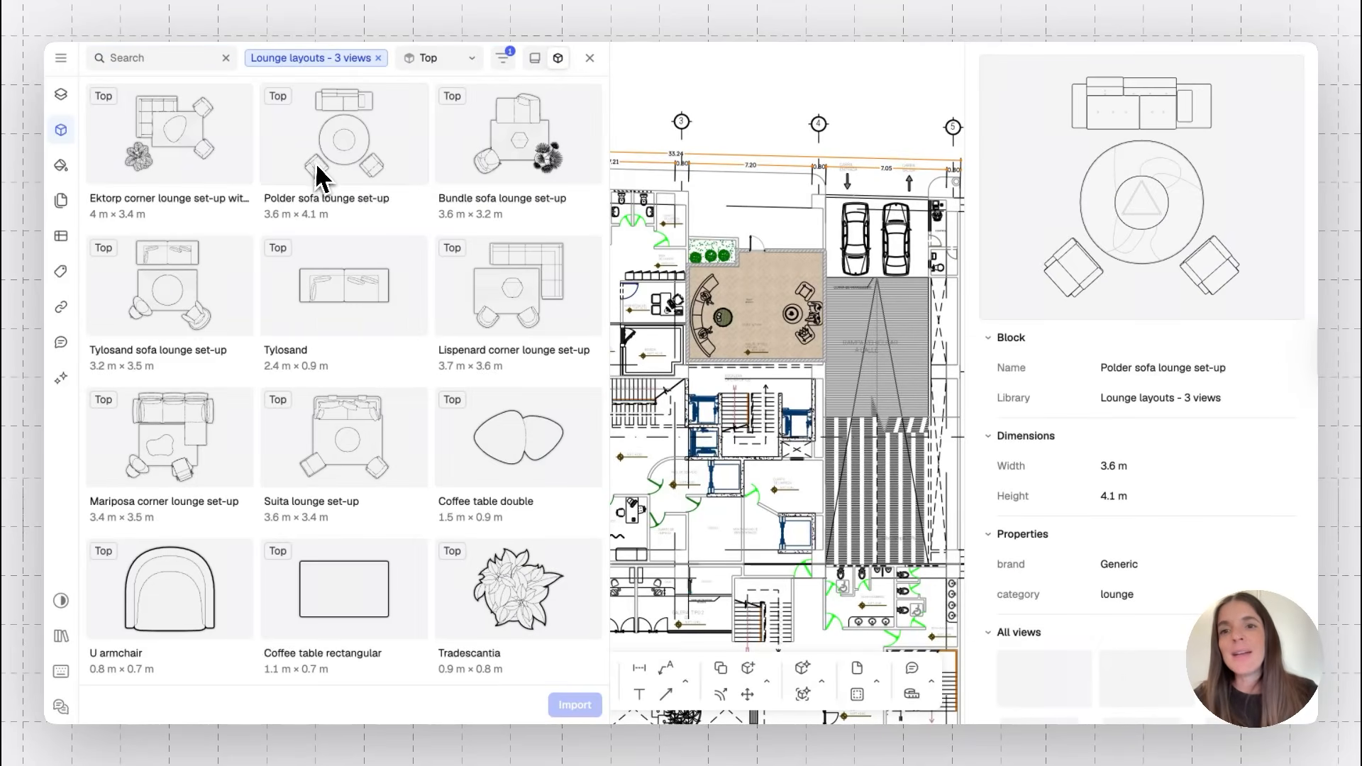
scroll(319, 167, "down", 1)
scroll(319, 181, "down", 3)
scroll(323, 179, "up", 4)
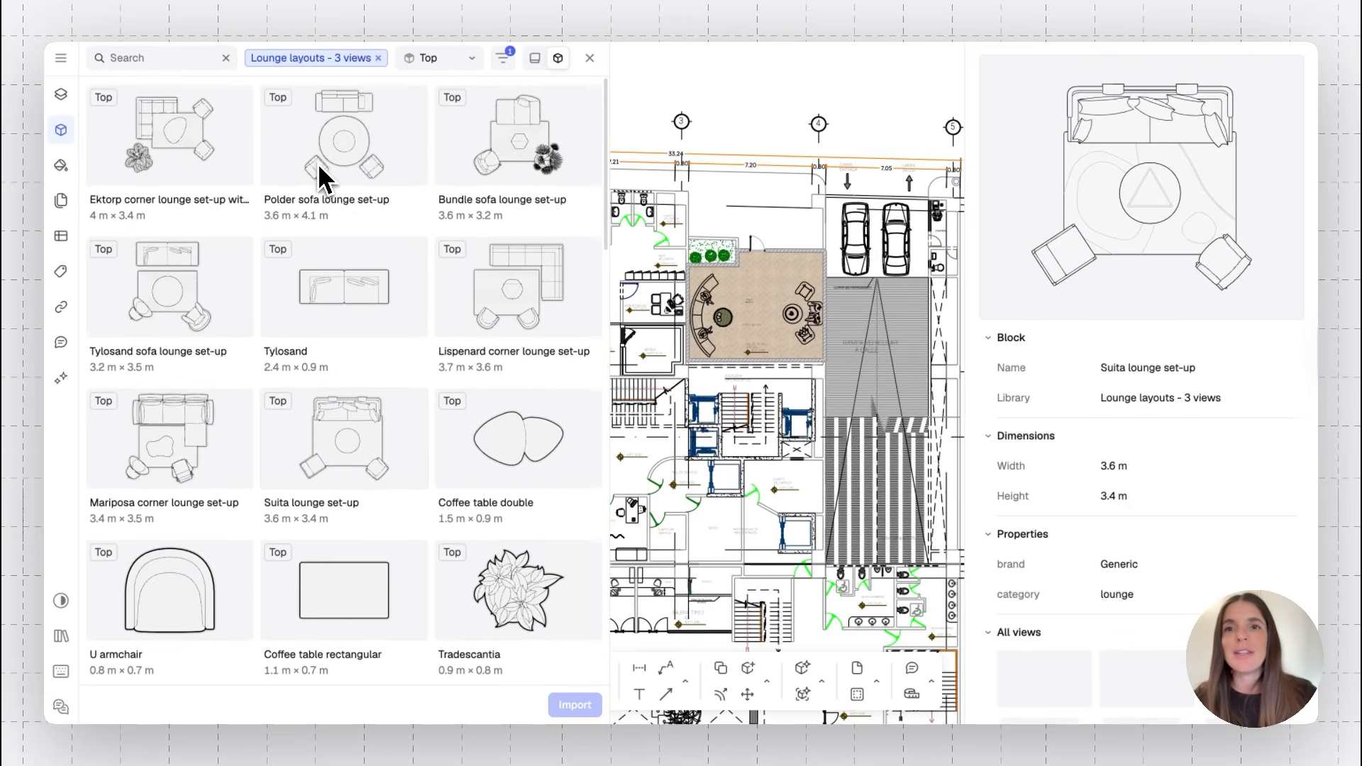
left_click(358, 177)
mouse_move(348, 152)
left_mouse_down()
mouse_move(529, 117)
mouse_move(737, 110)
mouse_move(734, 95)
left_mouse_up()
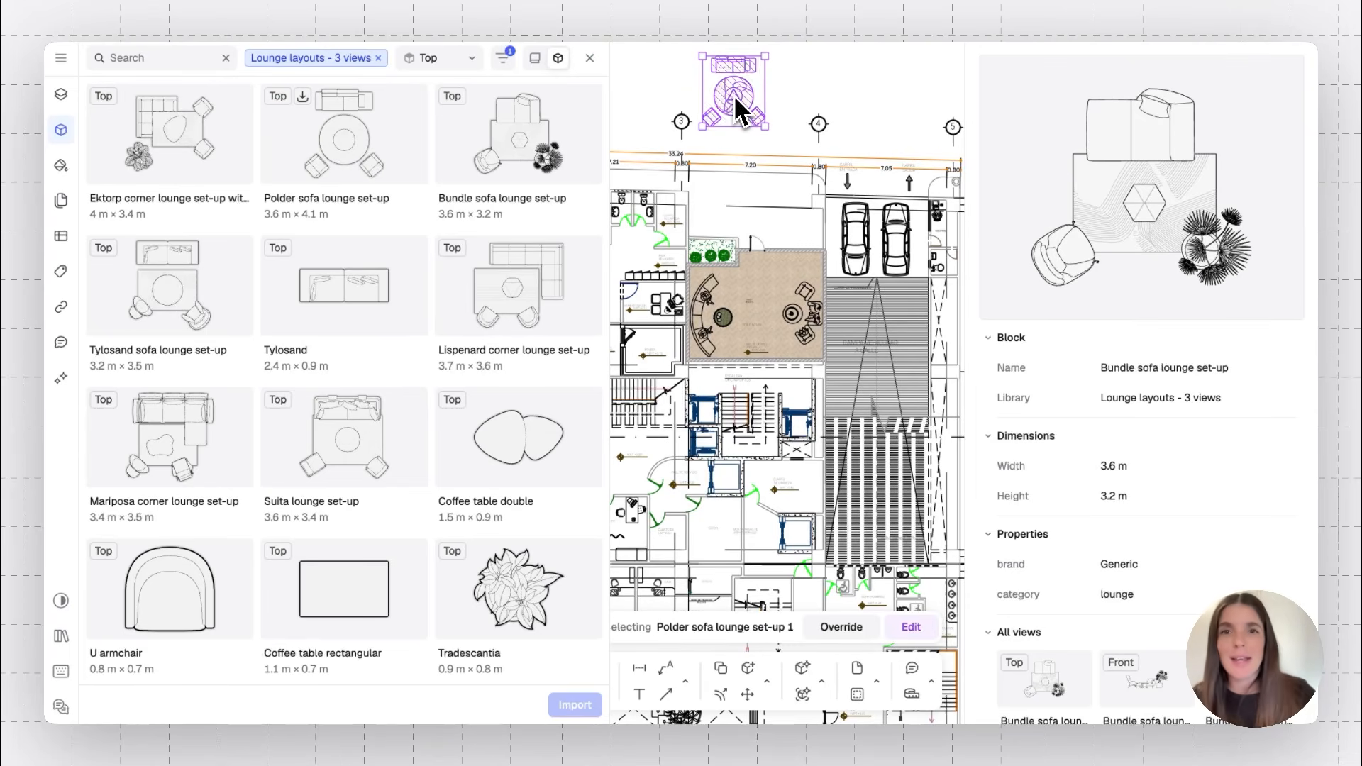
left_click(589, 58)
left_click_drag(729, 91, 752, 333)
Zoom into the lobby and select the existing sofa and armchair blocks to inspect them
scroll(752, 333, "up", 5, "ctrl")
scroll(750, 332, "up", 3, "ctrl")
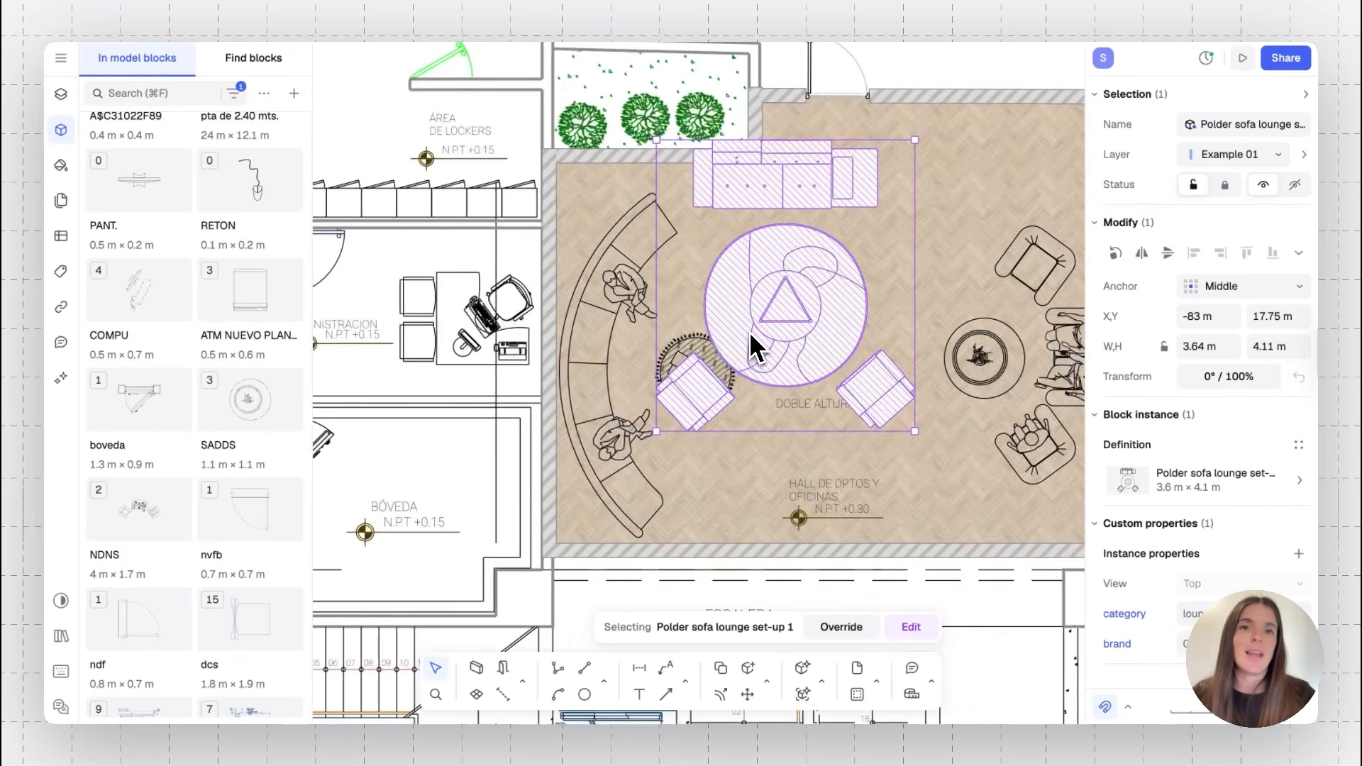
scroll(750, 333, "right", 2)
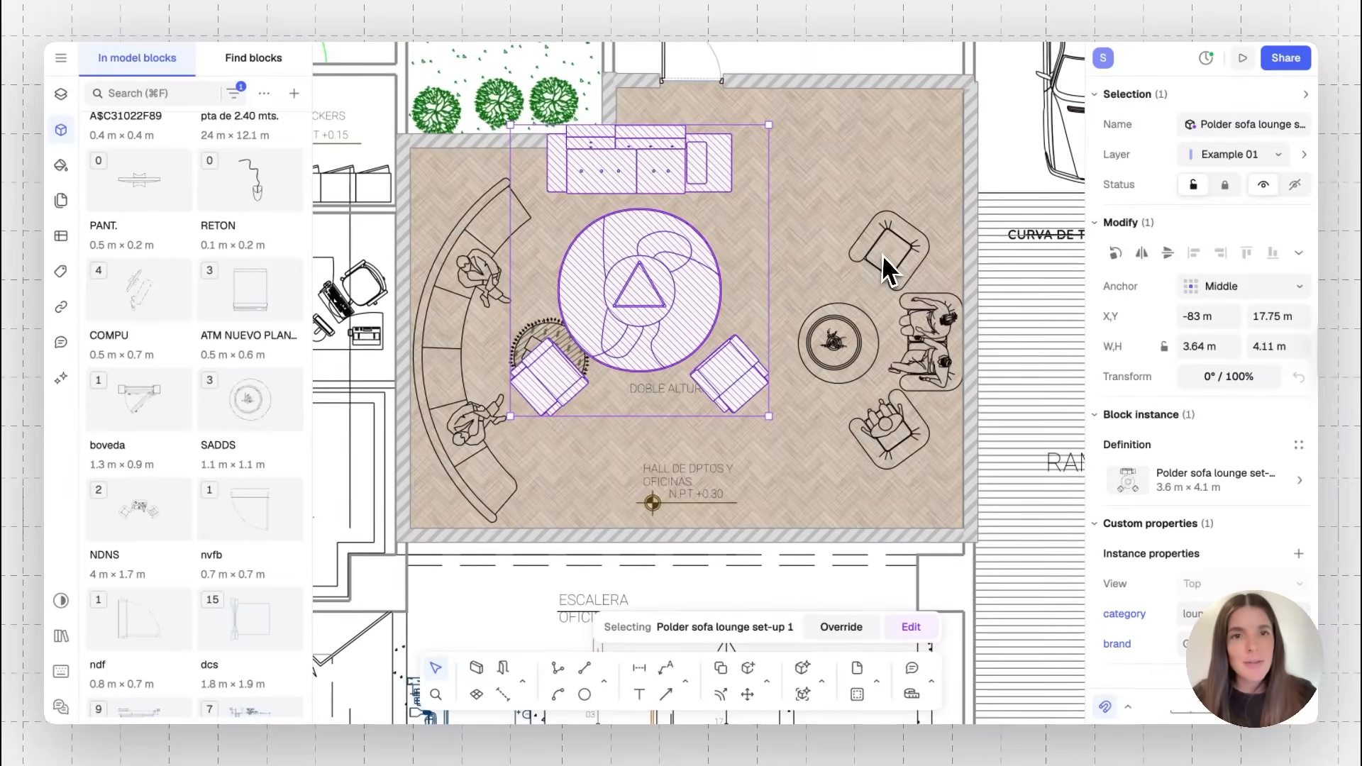
left_click(908, 263)
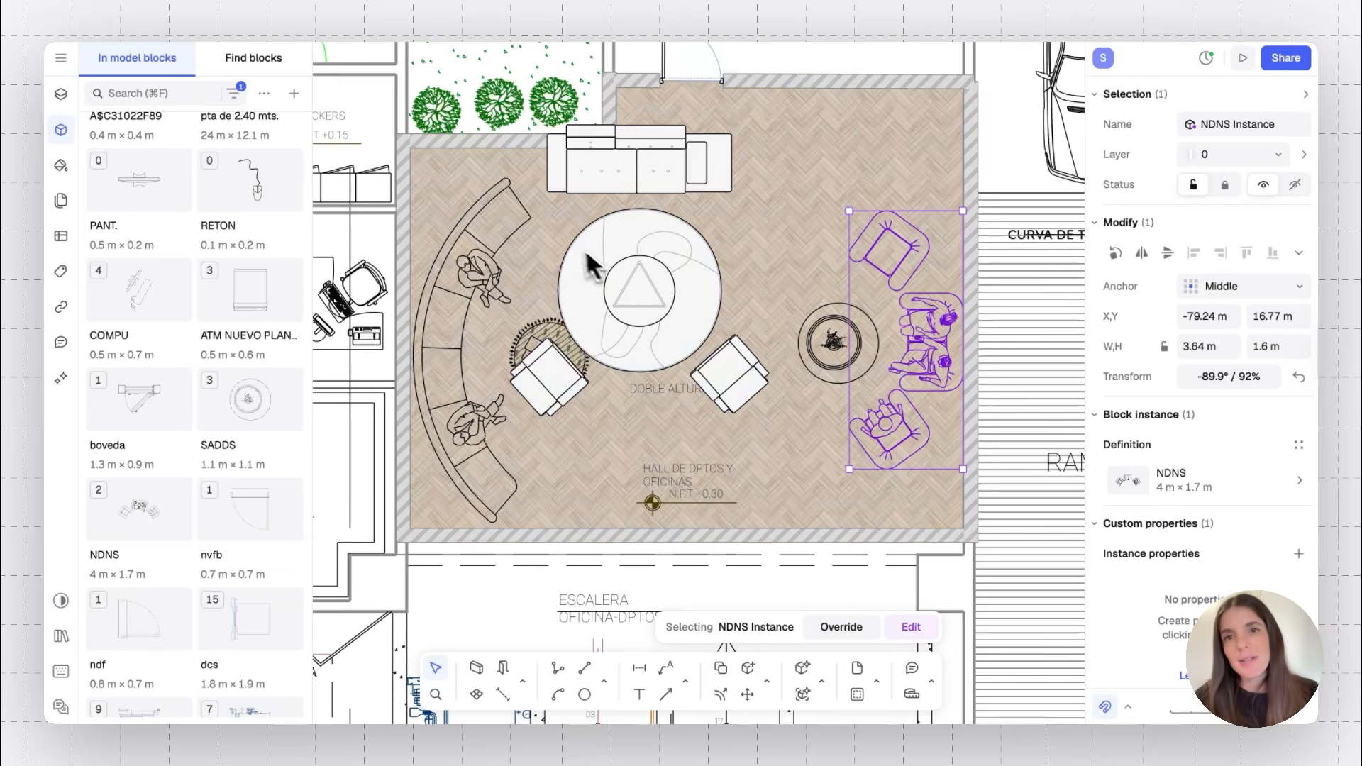
left_click(533, 234)
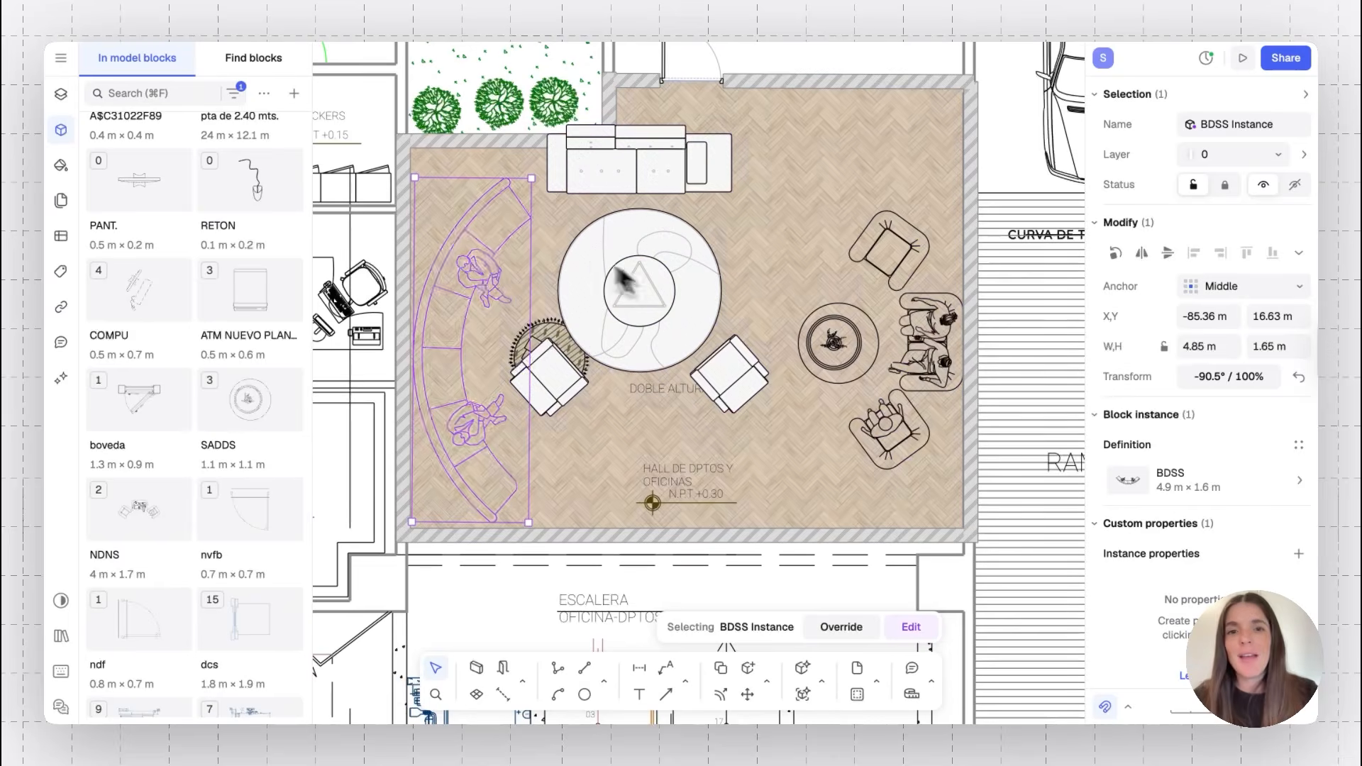
Delete the existing group of armchairs and round side table on the lobby's east side
left_click(510, 217)
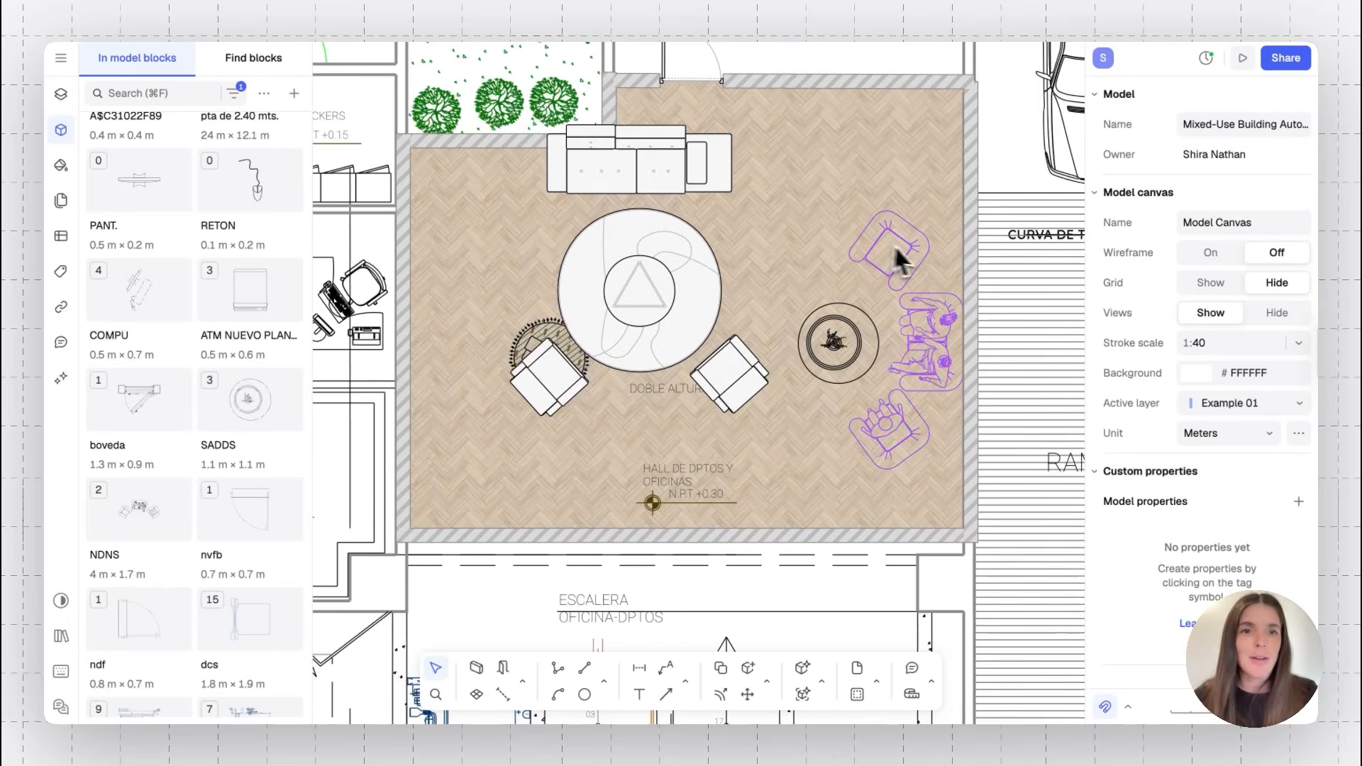
left_click(924, 268)
key("Escape")
left_click(826, 323)
key("Delete")
Move the Polder sofa set toward the east and delete the curved sofa along the west wall
left_click(650, 258)
left_click_drag(651, 258, 827, 268)
left_click(577, 380)
key("Delete")
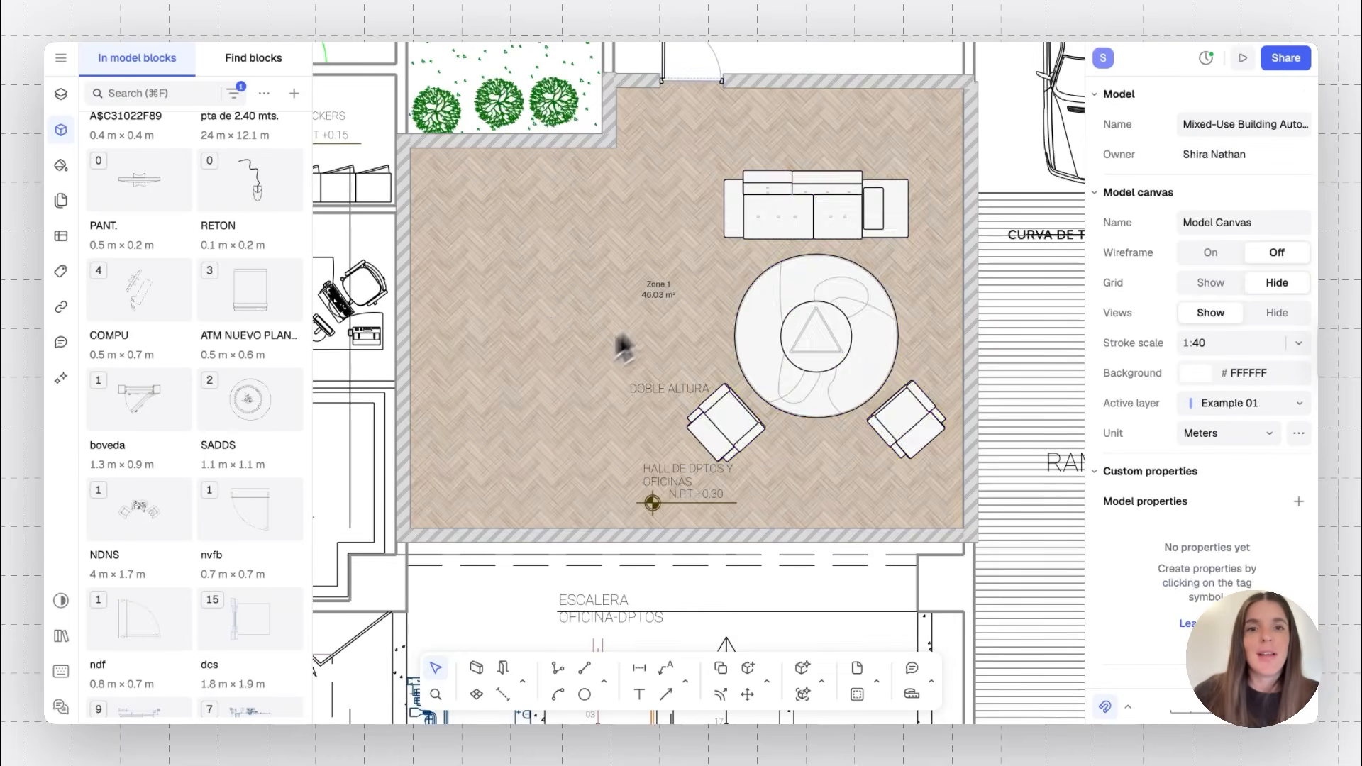
Rotate the Polder sofa set 90° and move it against the lobby's west wall
left_click(763, 325)
left_click_drag(952, 182, 759, 217)
left_click_drag(780, 327, 521, 359)
Edit the Polder set block, shifting the table and repositioning the two armchairs around it, then finish editing
double_click(593, 365)
left_click(587, 310)
left_click(596, 379, "shift")
left_click_drag(596, 379, 550, 379)
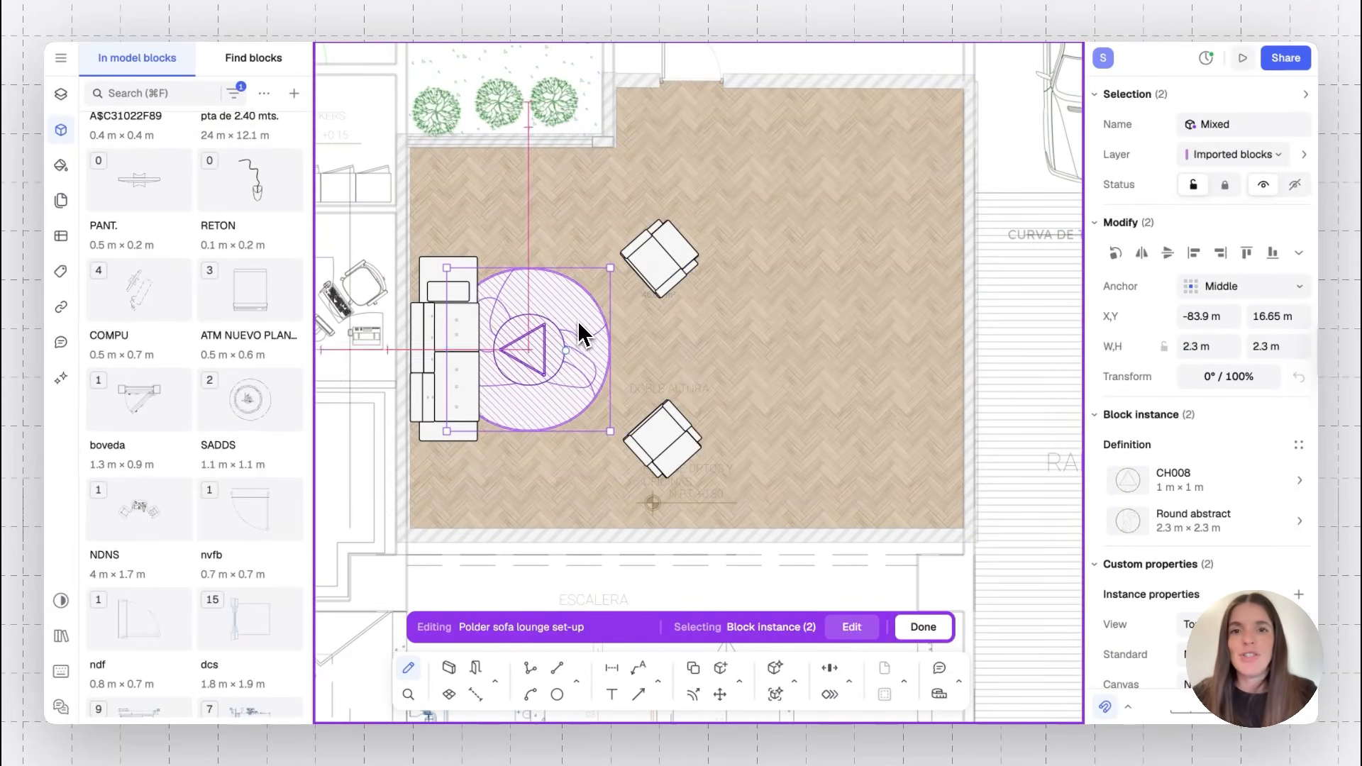
left_click(674, 264)
left_click_drag(674, 264, 608, 265)
left_click_drag(648, 426, 666, 343)
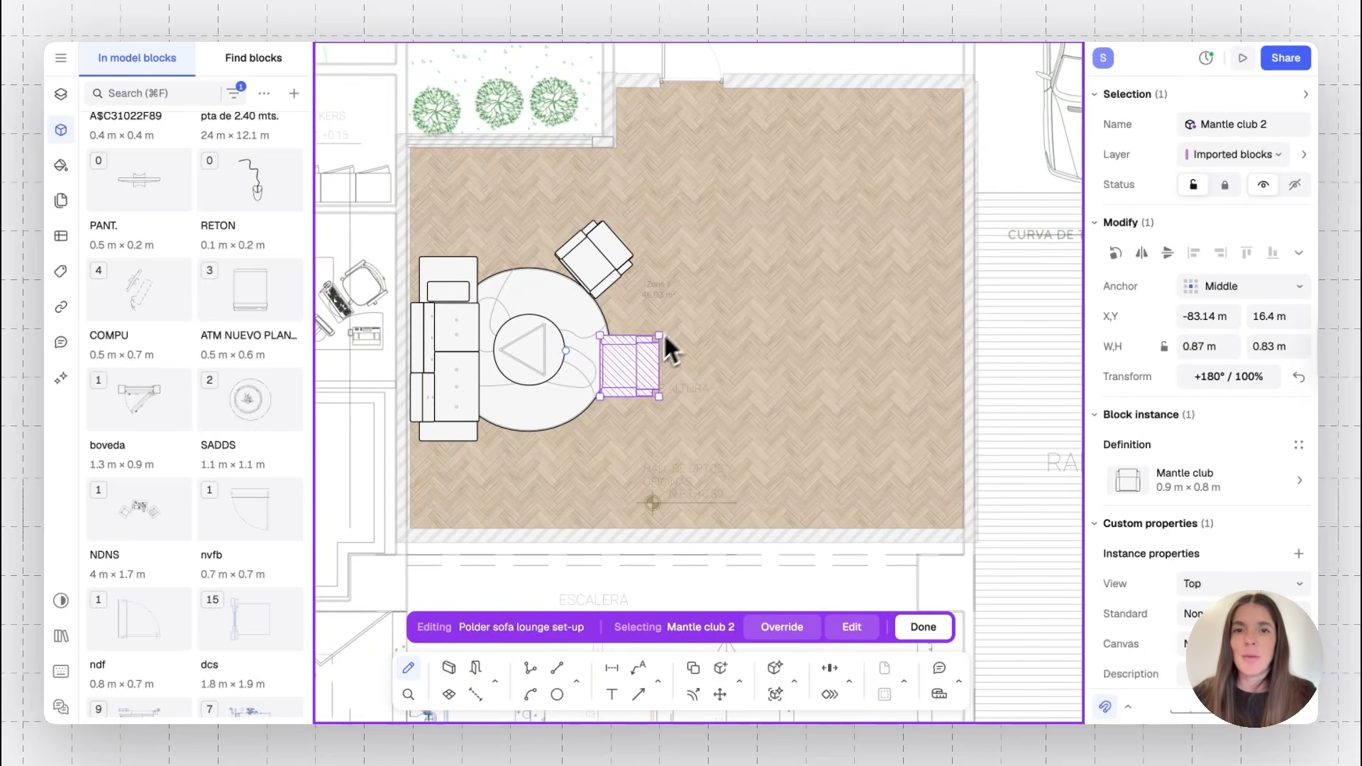
left_click(915, 631)
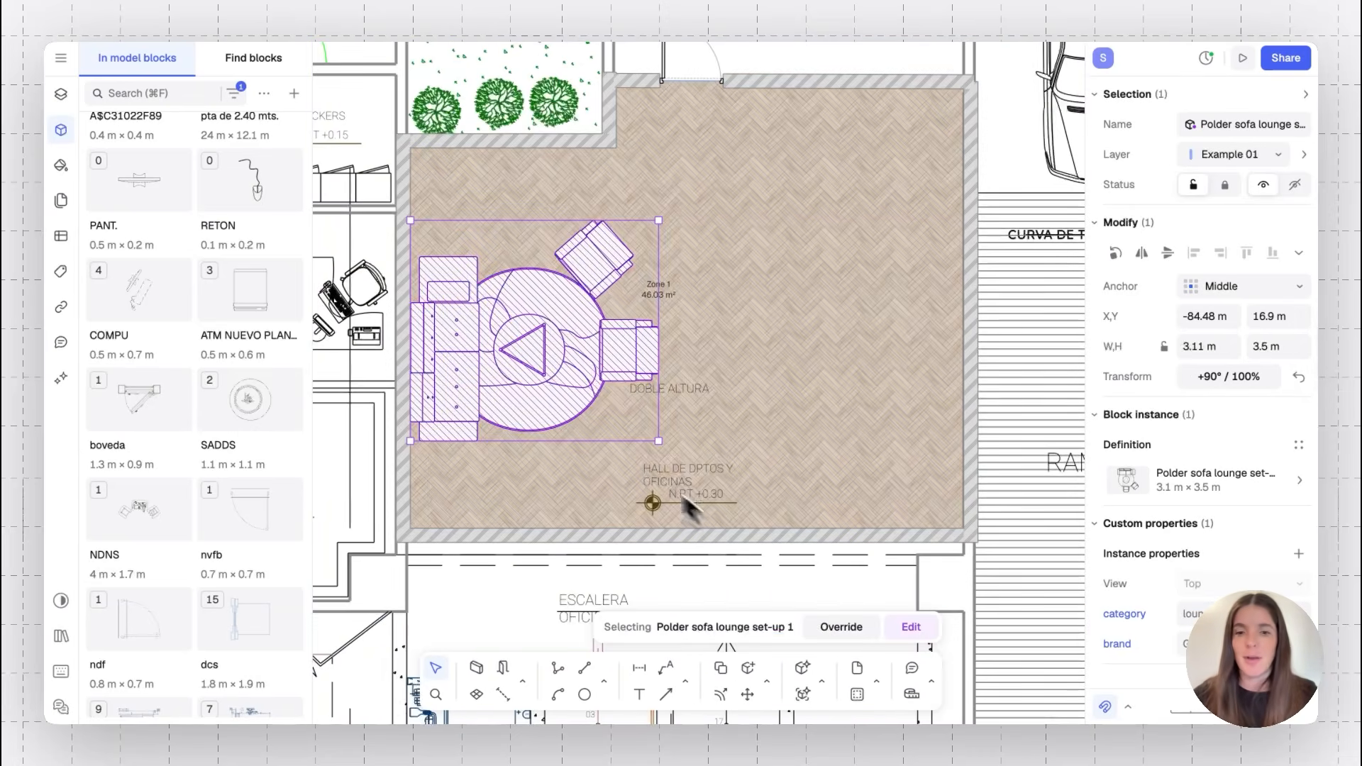
Duplicate the Polder sofa set into the east half of the lobby
key("super+d")
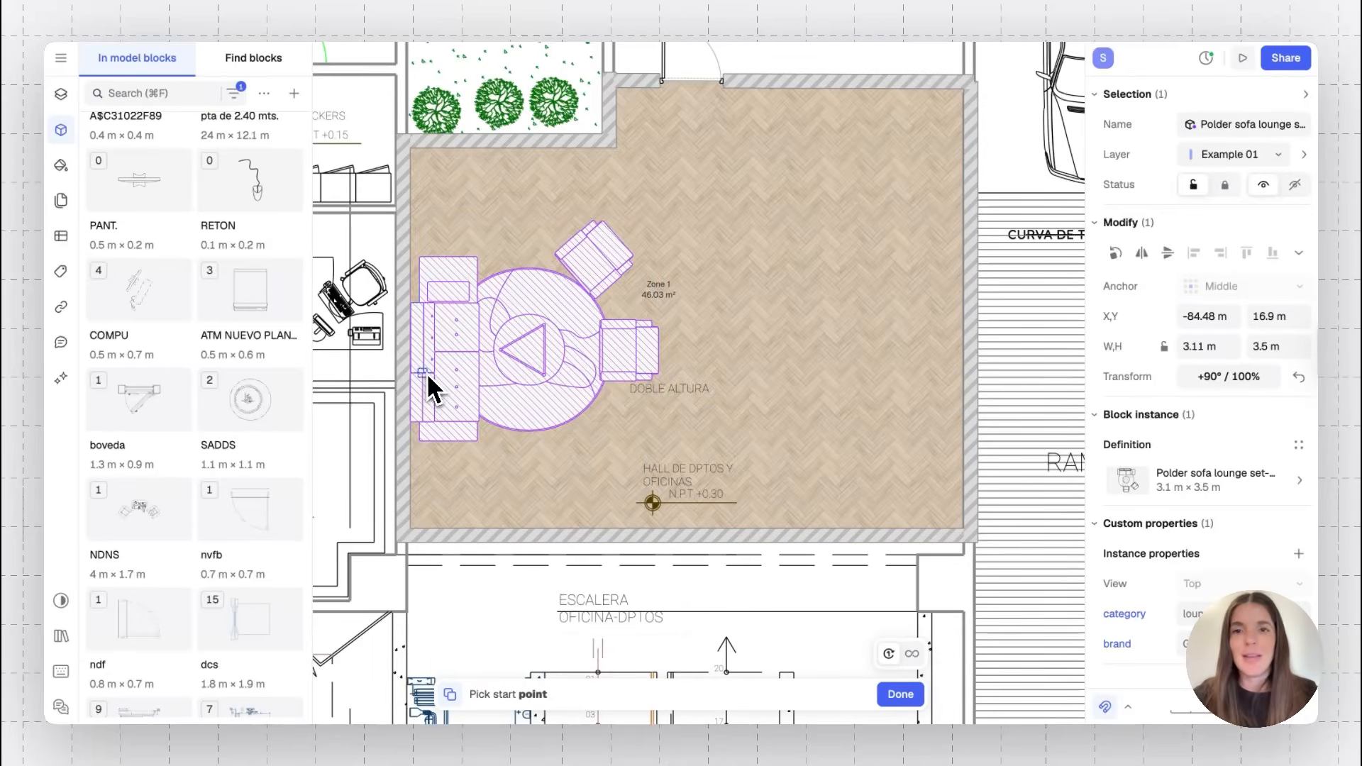
left_click(403, 360)
left_click(696, 360)
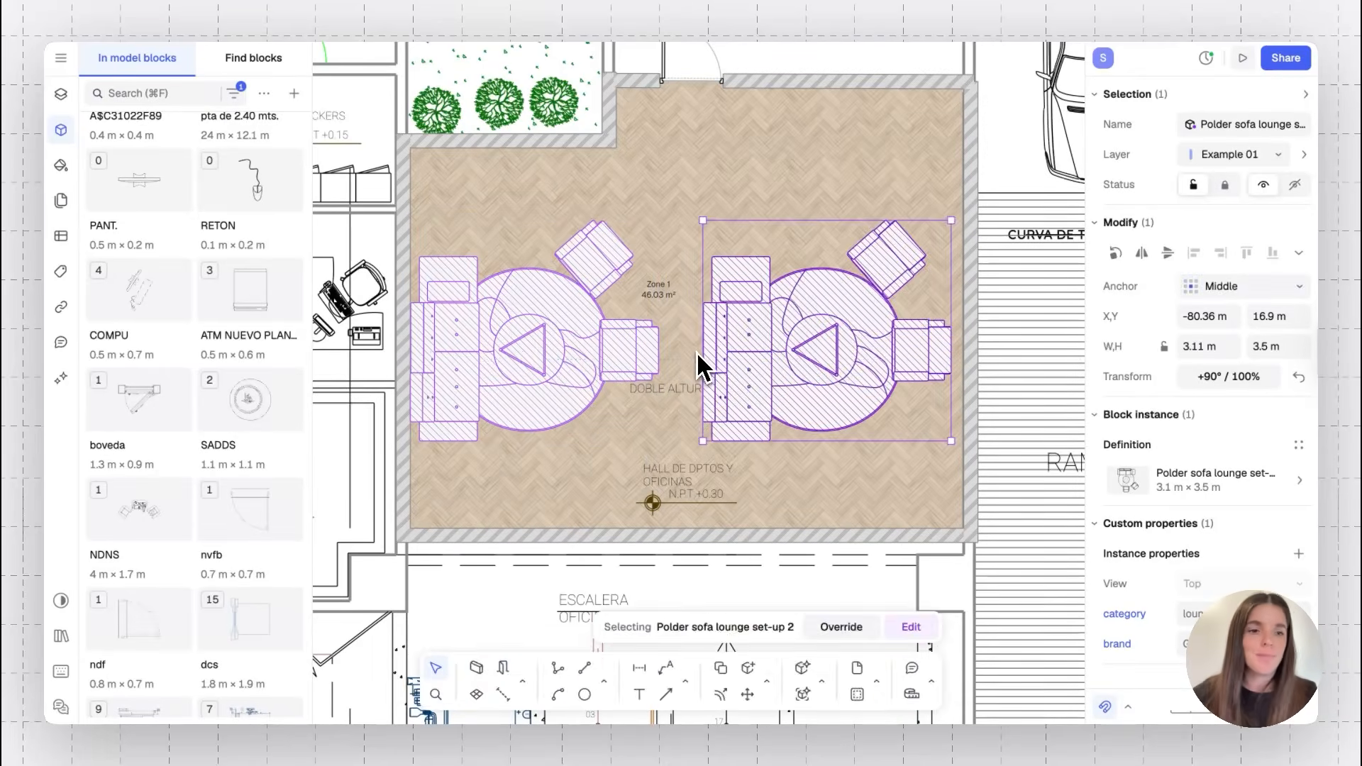
key("super+d")
key("Escape")
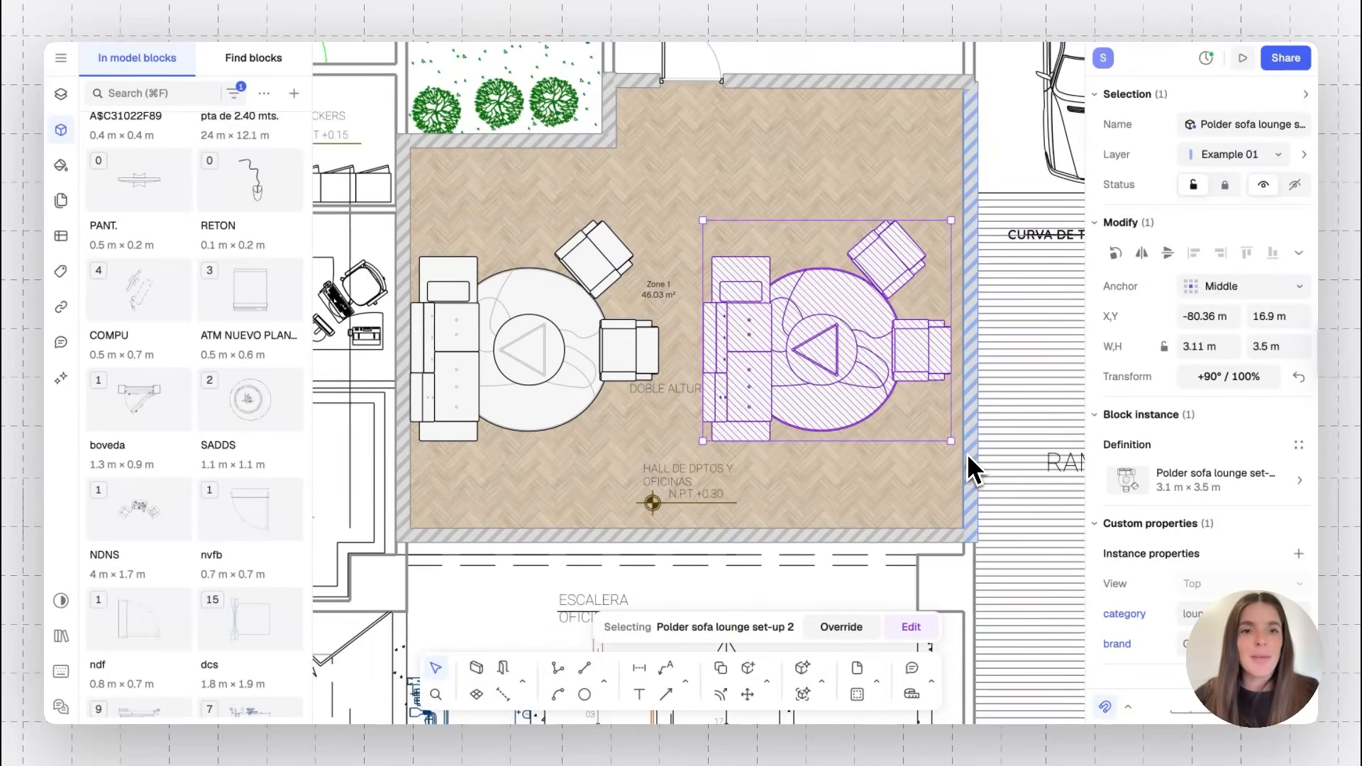
Rotate the copied set to -90° so its sofa sits against the east wall
left_click_drag(961, 450, 795, 342, "shift")
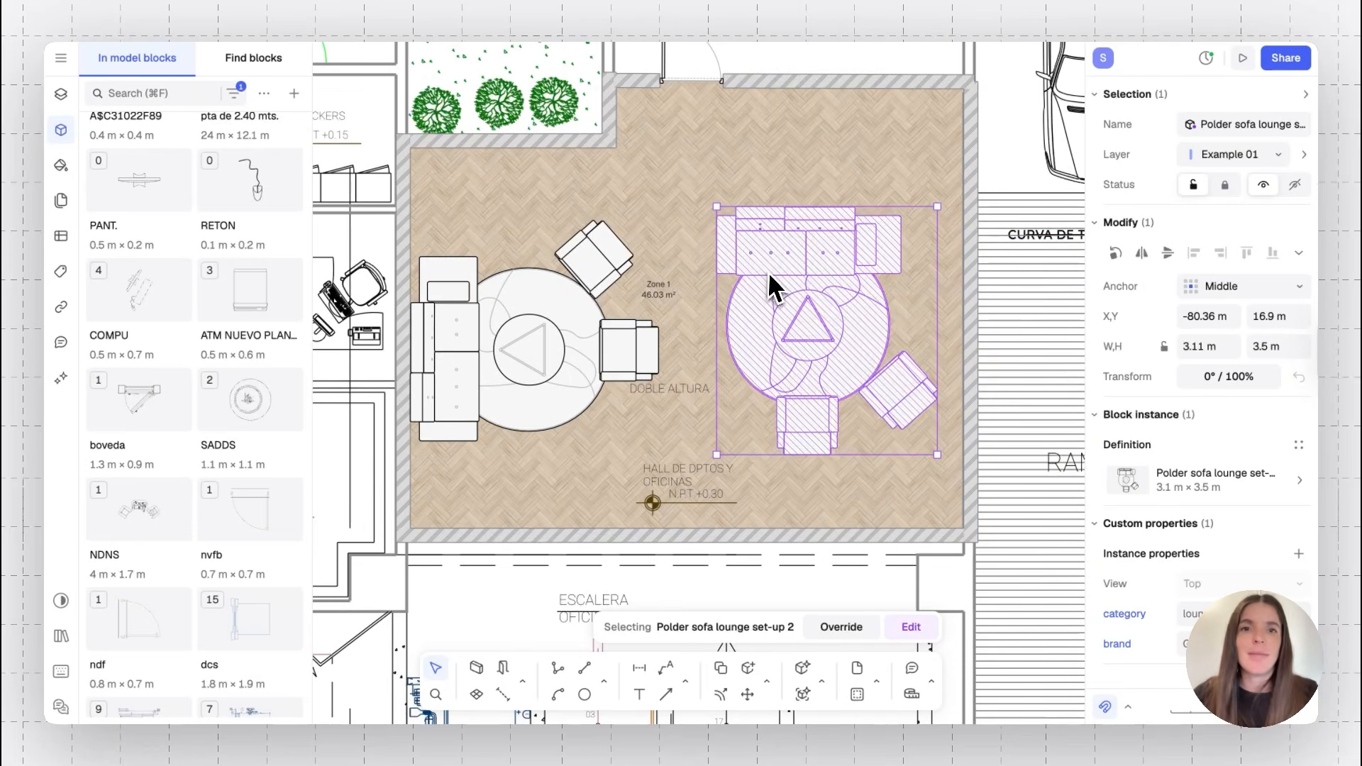
left_click_drag(711, 201, 927, 188, "shift")
left_click_drag(850, 295, 858, 260)
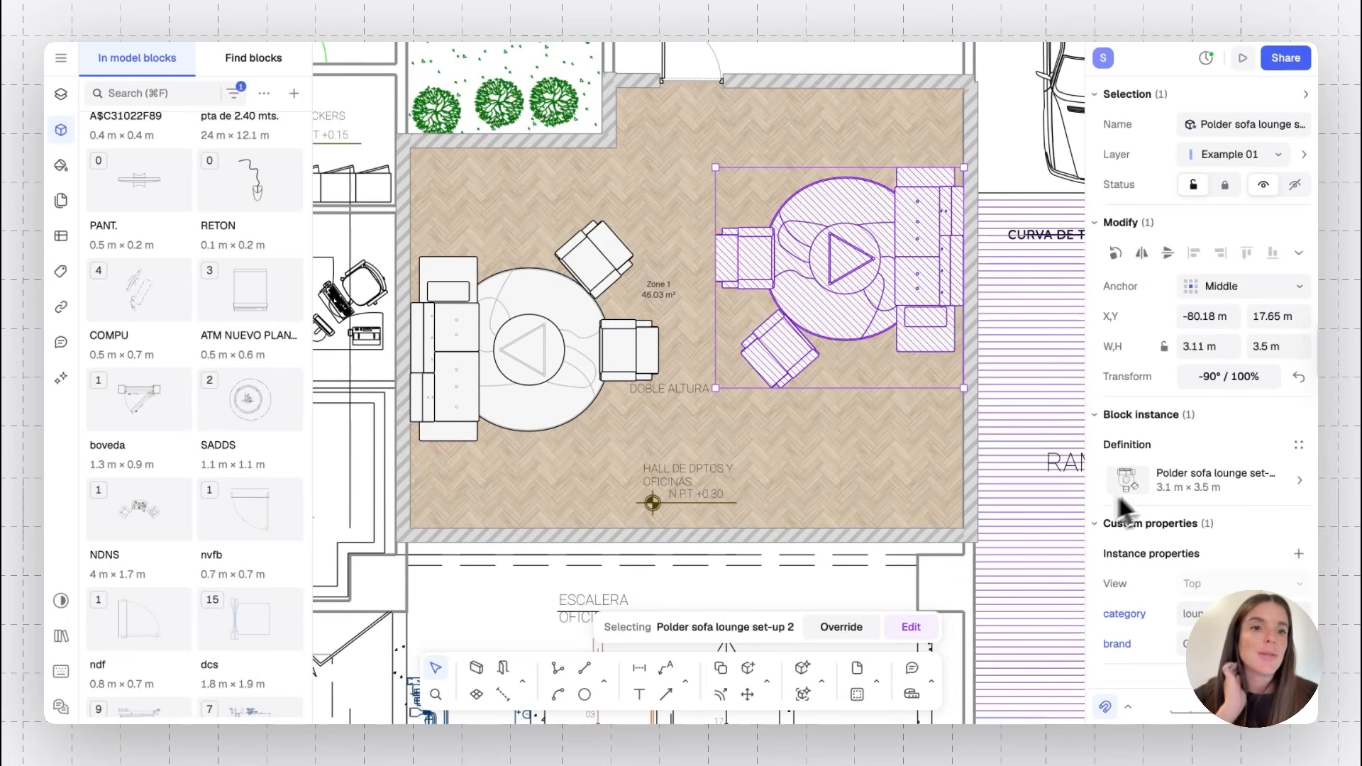
Open the copy's block definition and review its available Top, Front and Side views
left_click(1195, 479)
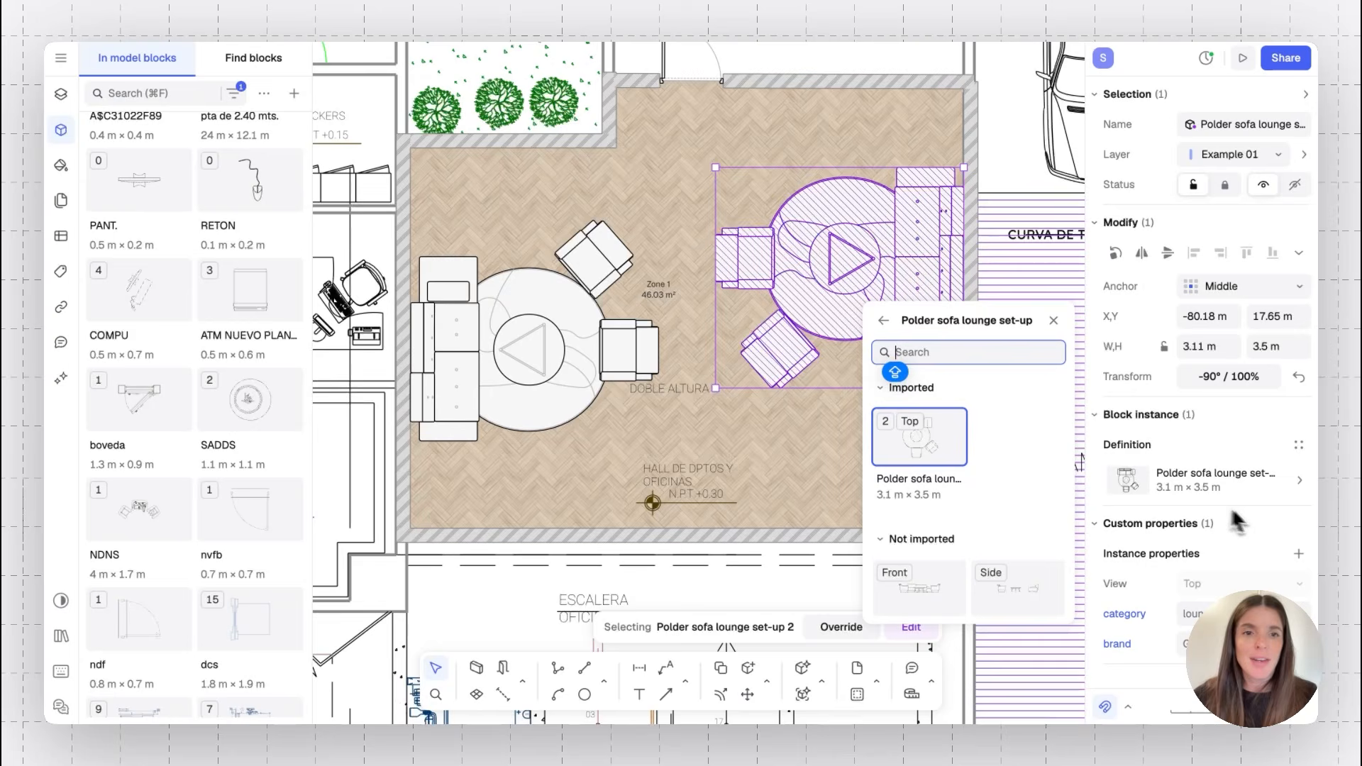
scroll(1033, 517, "down", 2)
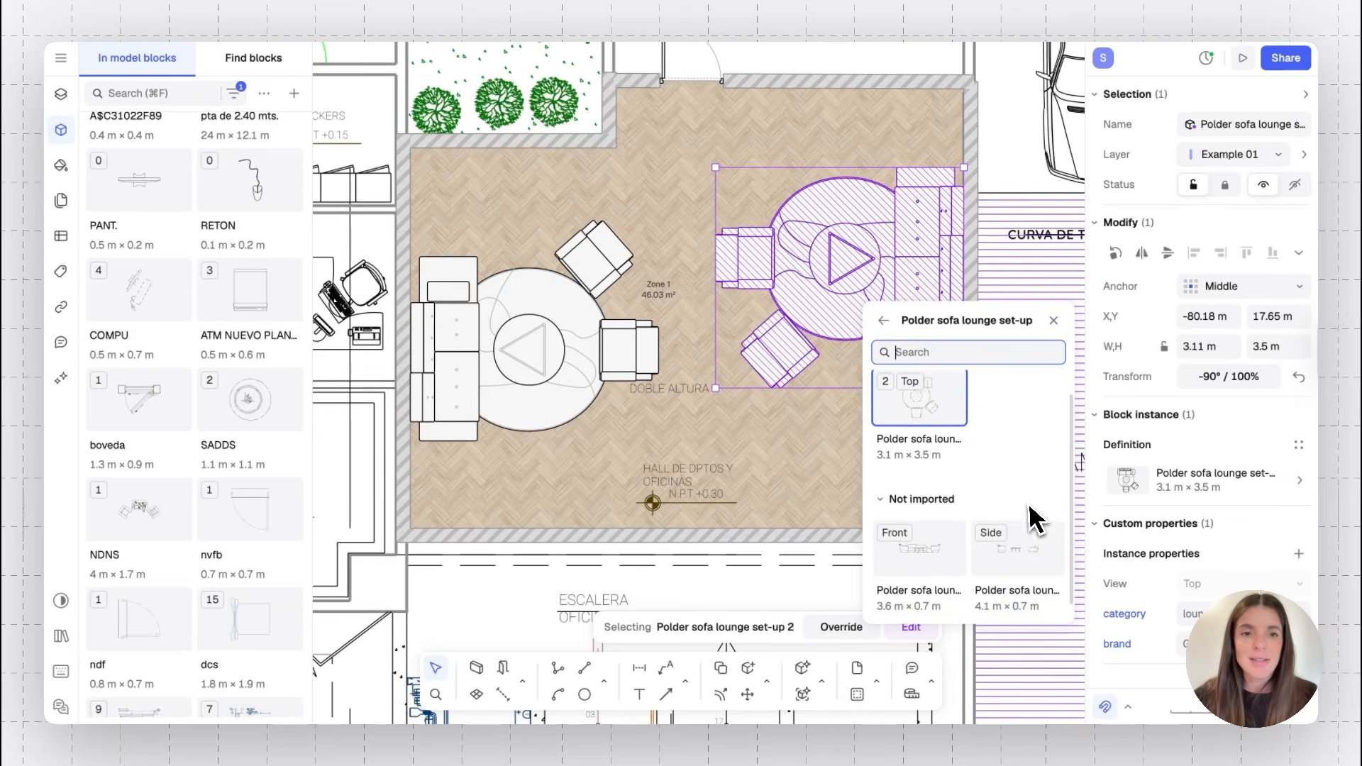
left_click(940, 561)
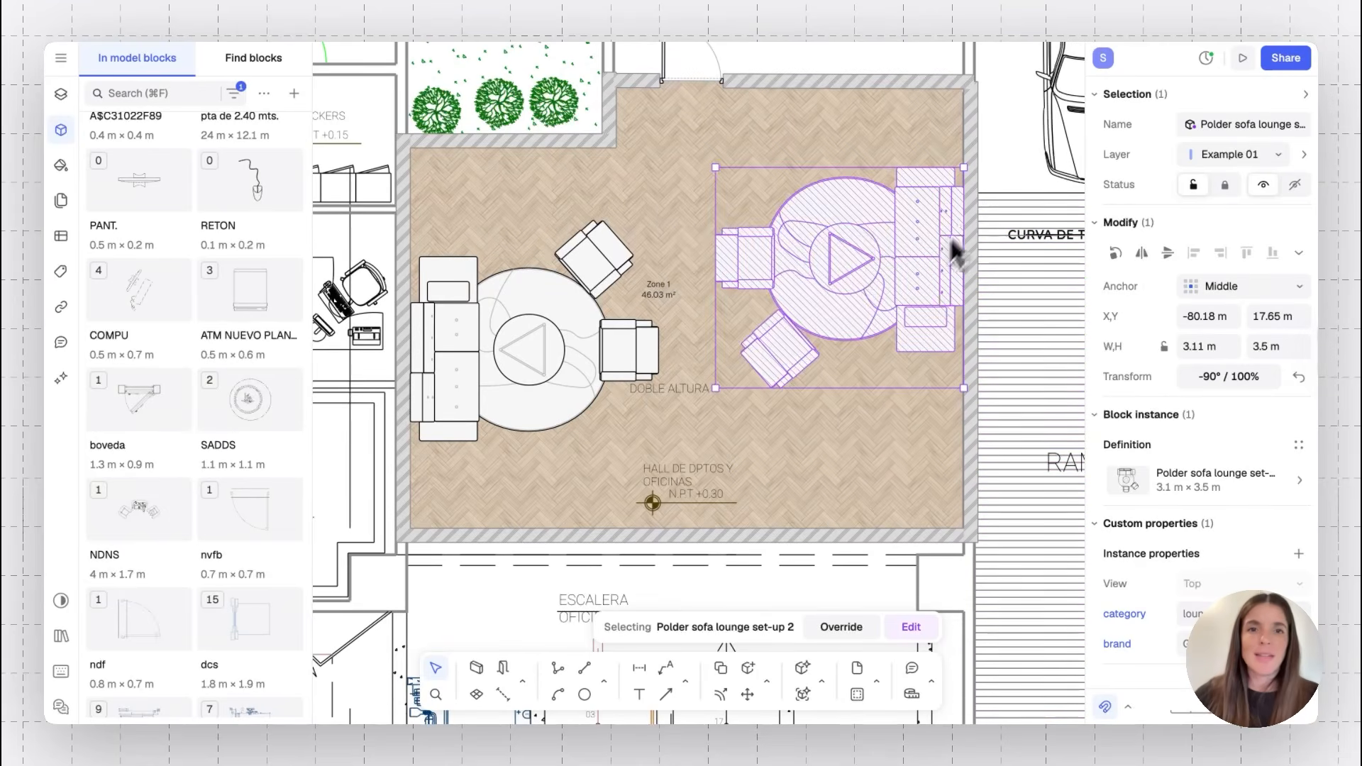
Inspect the two lounge sets, briefly opening the east set's block for editing
left_click(488, 339)
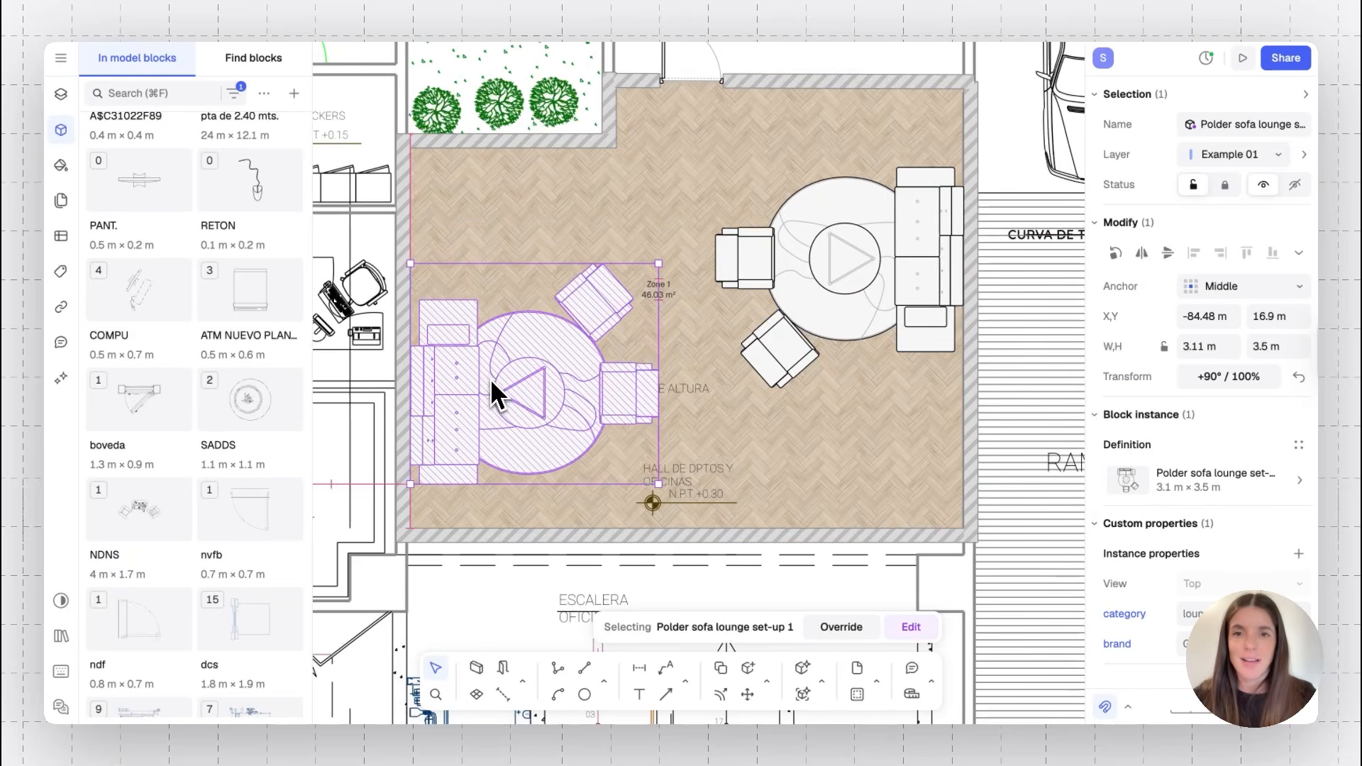
left_click(847, 270)
double_click(848, 259)
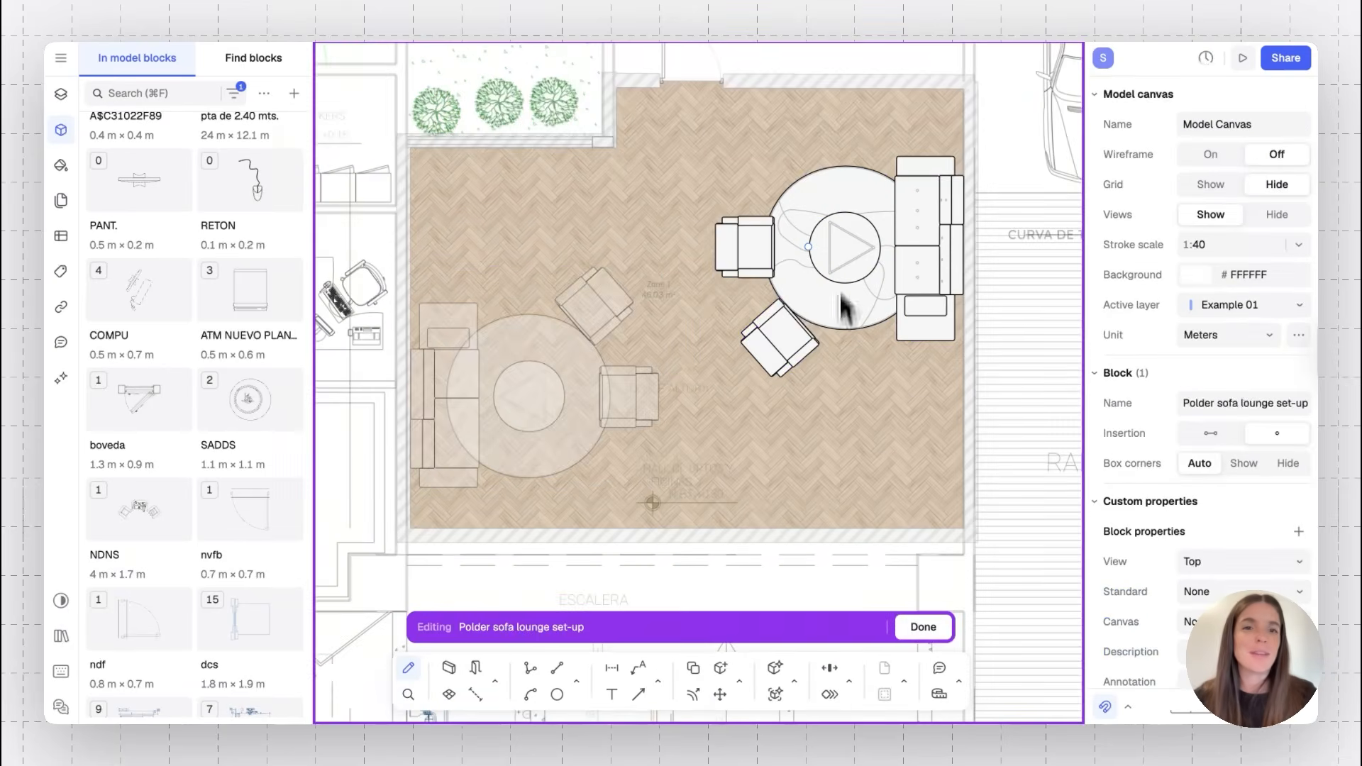
key("Escape")
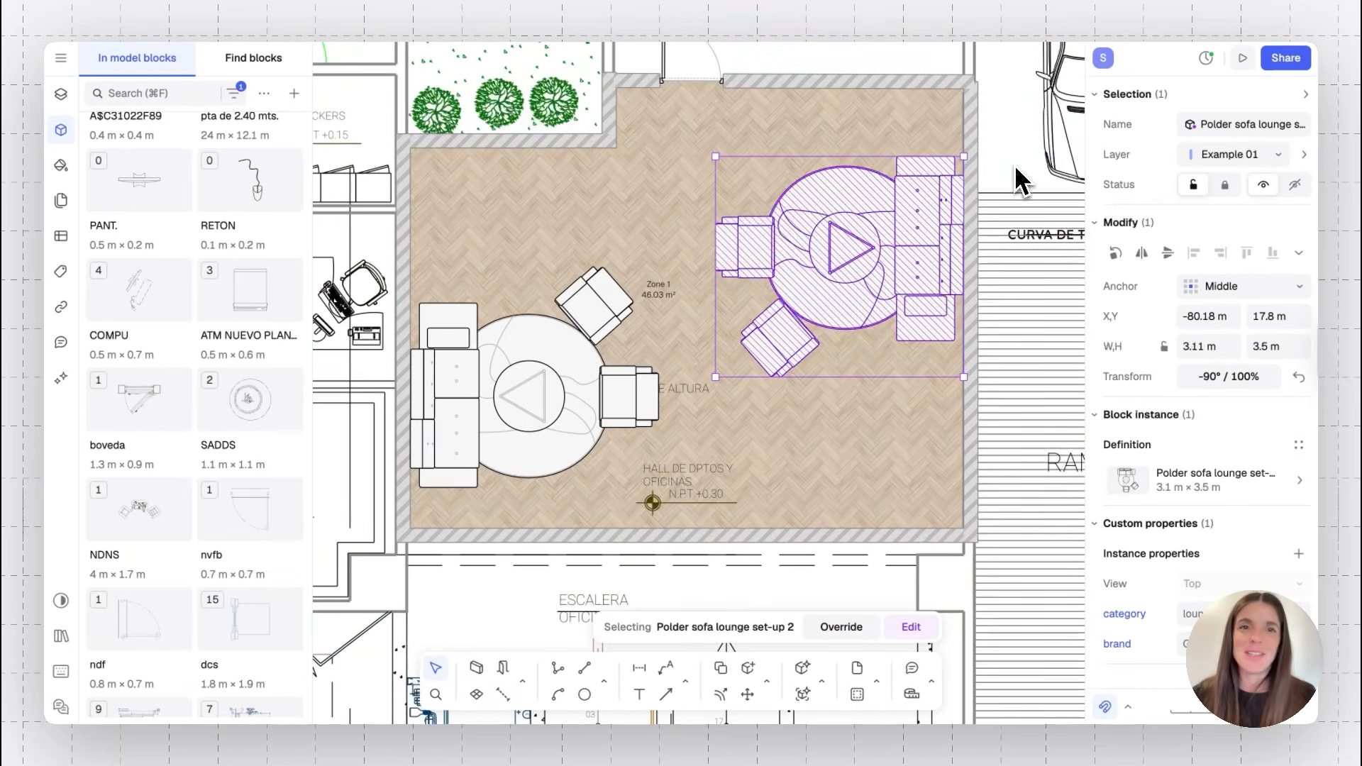
left_click(1015, 153)
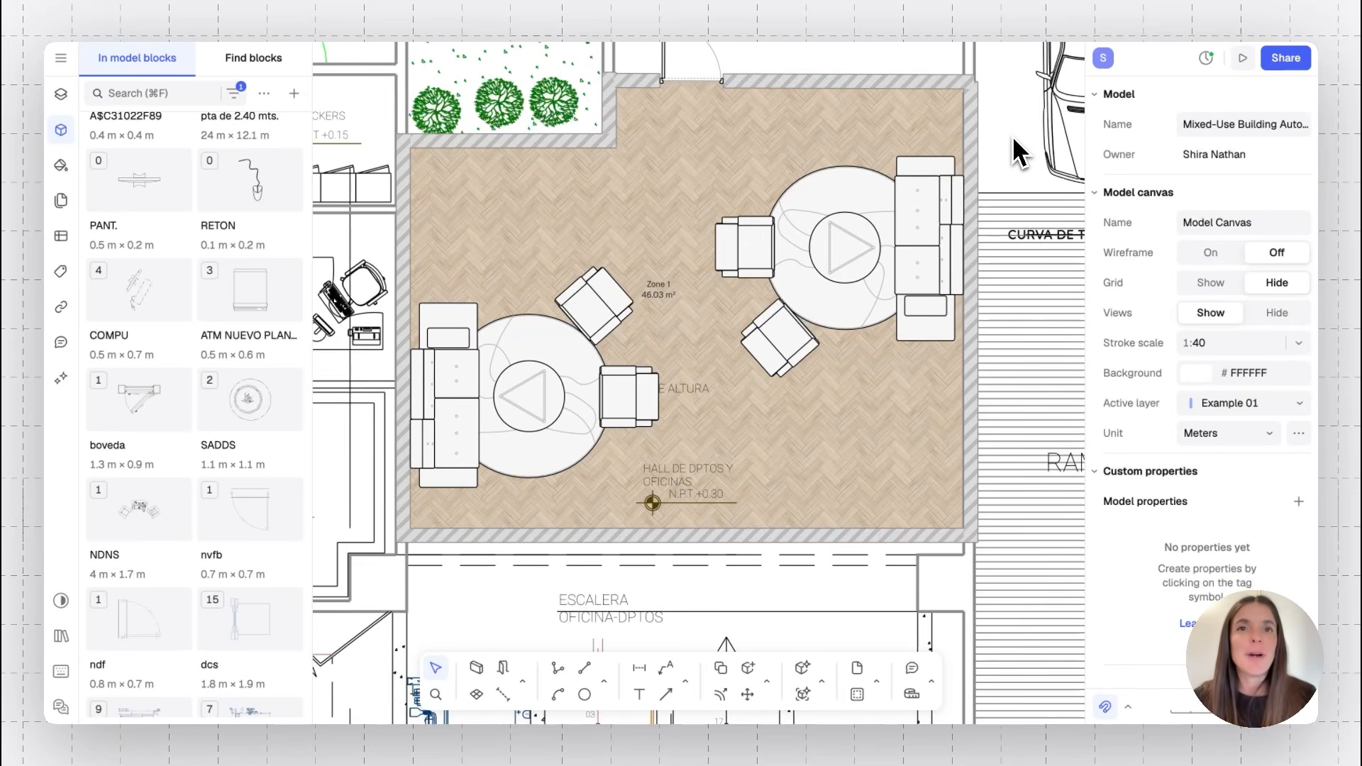
Widen the lobby's north door to about 0.98 m
scroll(1021, 114, "up", 5)
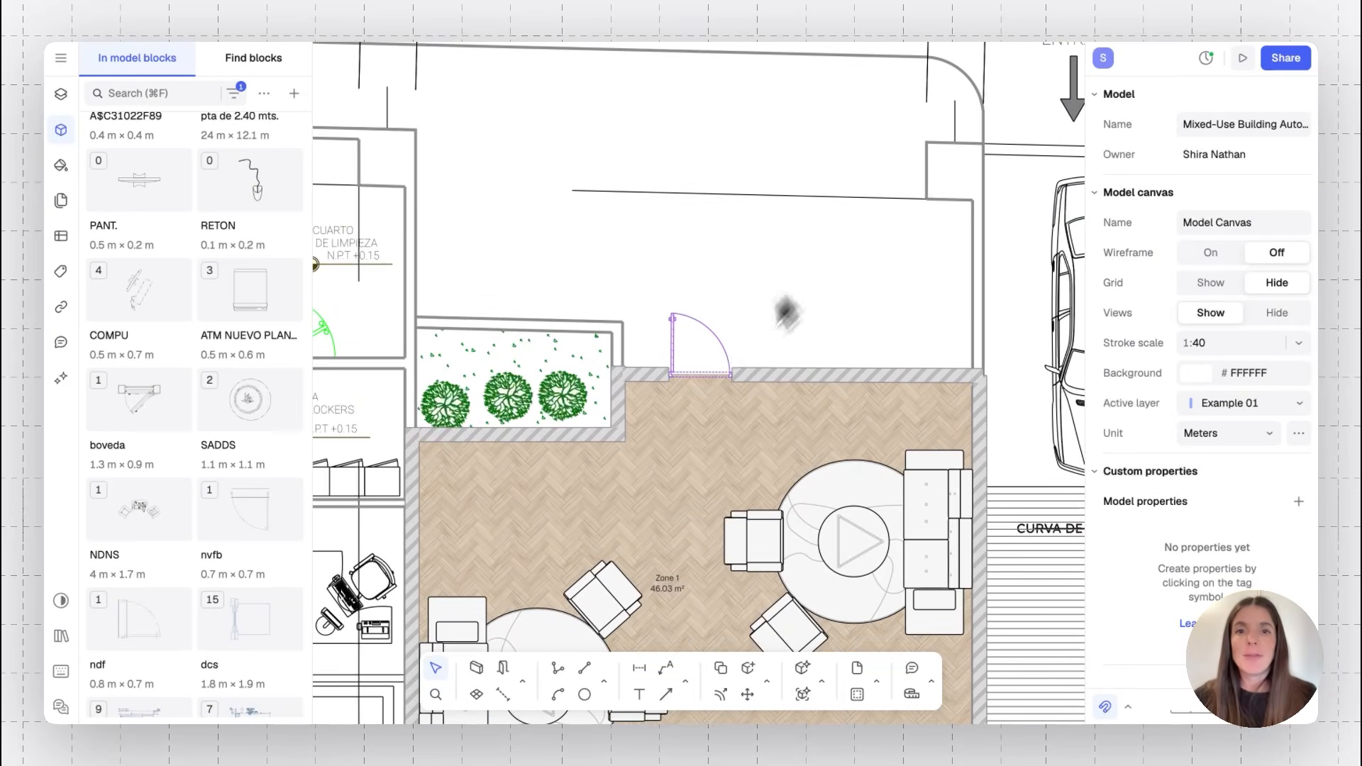
scroll(709, 380, "up", 5, "ctrl")
left_click(709, 378)
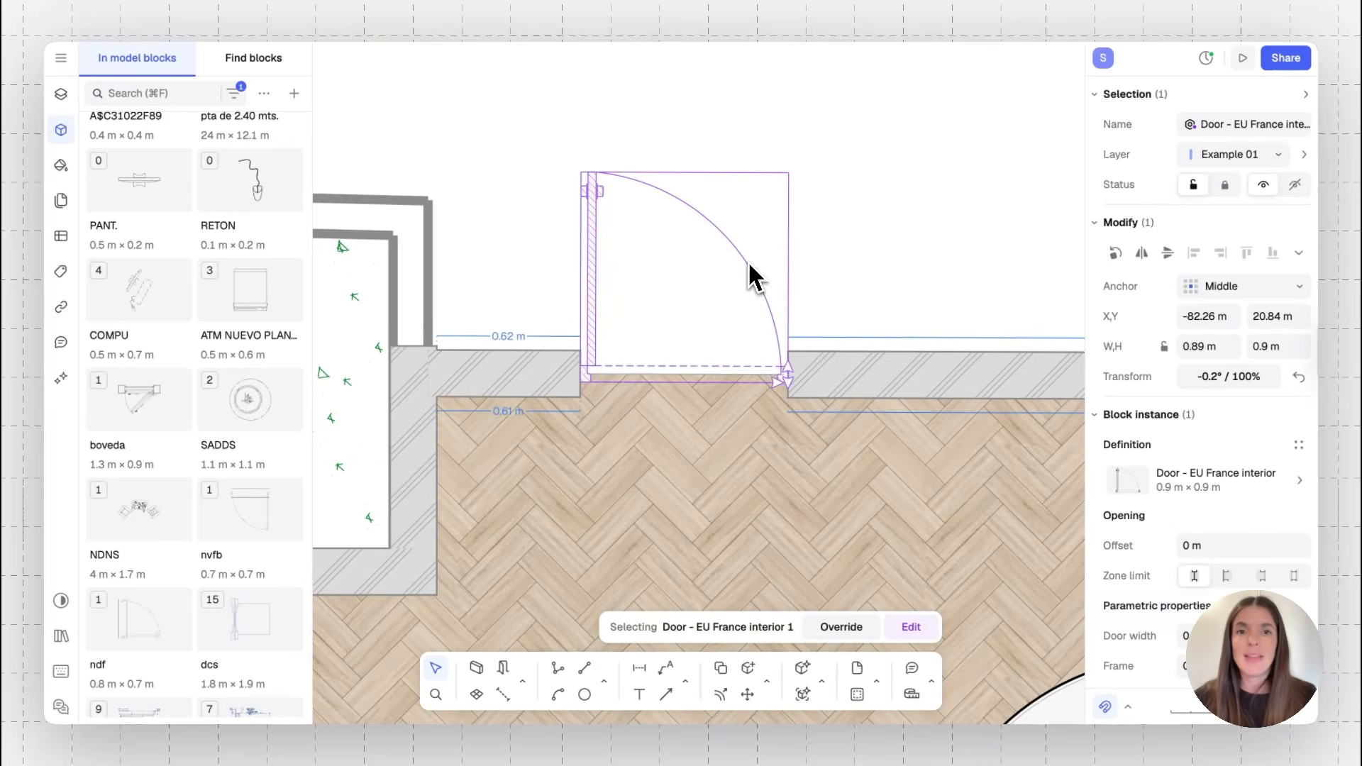
mouse_move(777, 381)
left_mouse_down()
mouse_move(863, 381)
mouse_move(756, 388)
mouse_move(928, 395)
mouse_move(803, 380)
left_mouse_up()
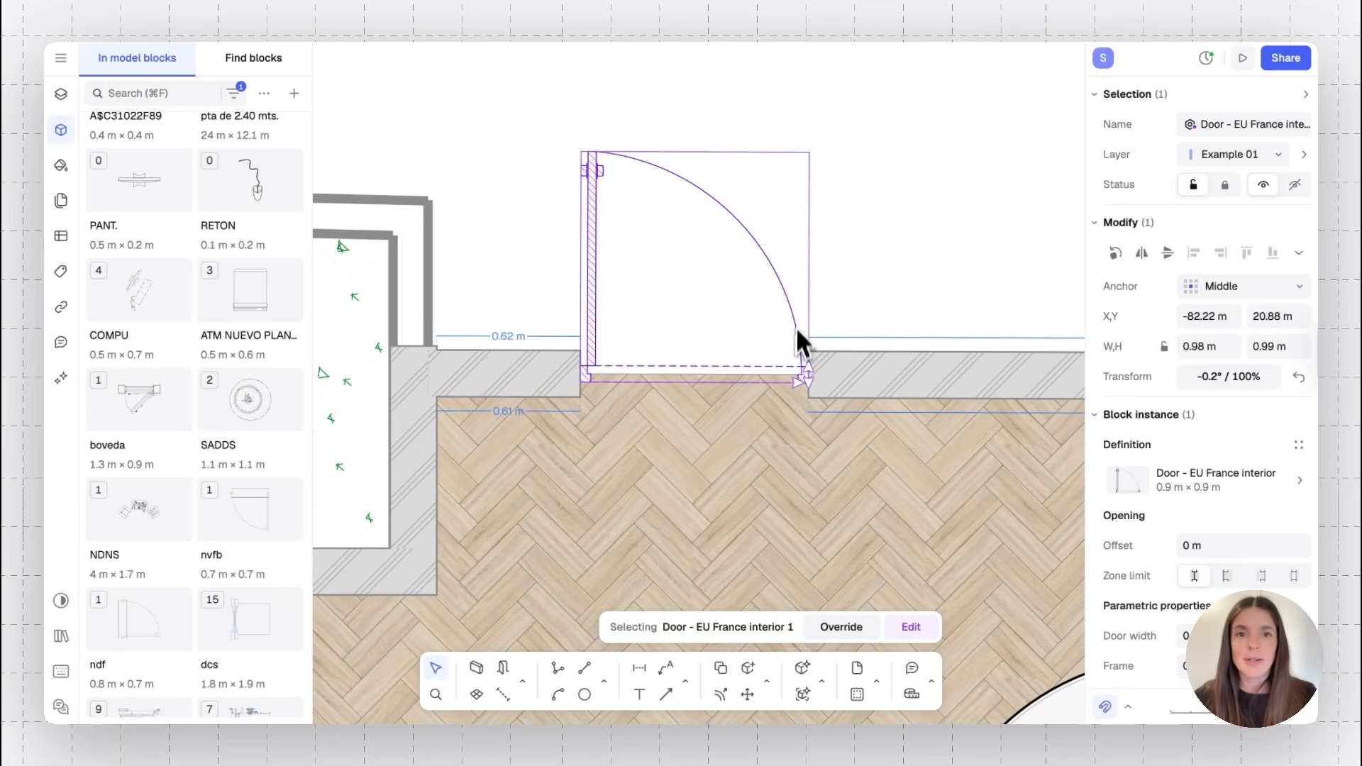
mouse_move(804, 383)
left_mouse_down()
mouse_move(913, 392)
mouse_move(788, 379)
mouse_move(803, 371)
left_mouse_up()
left_click(891, 278)
scroll(892, 278, "down", 3)
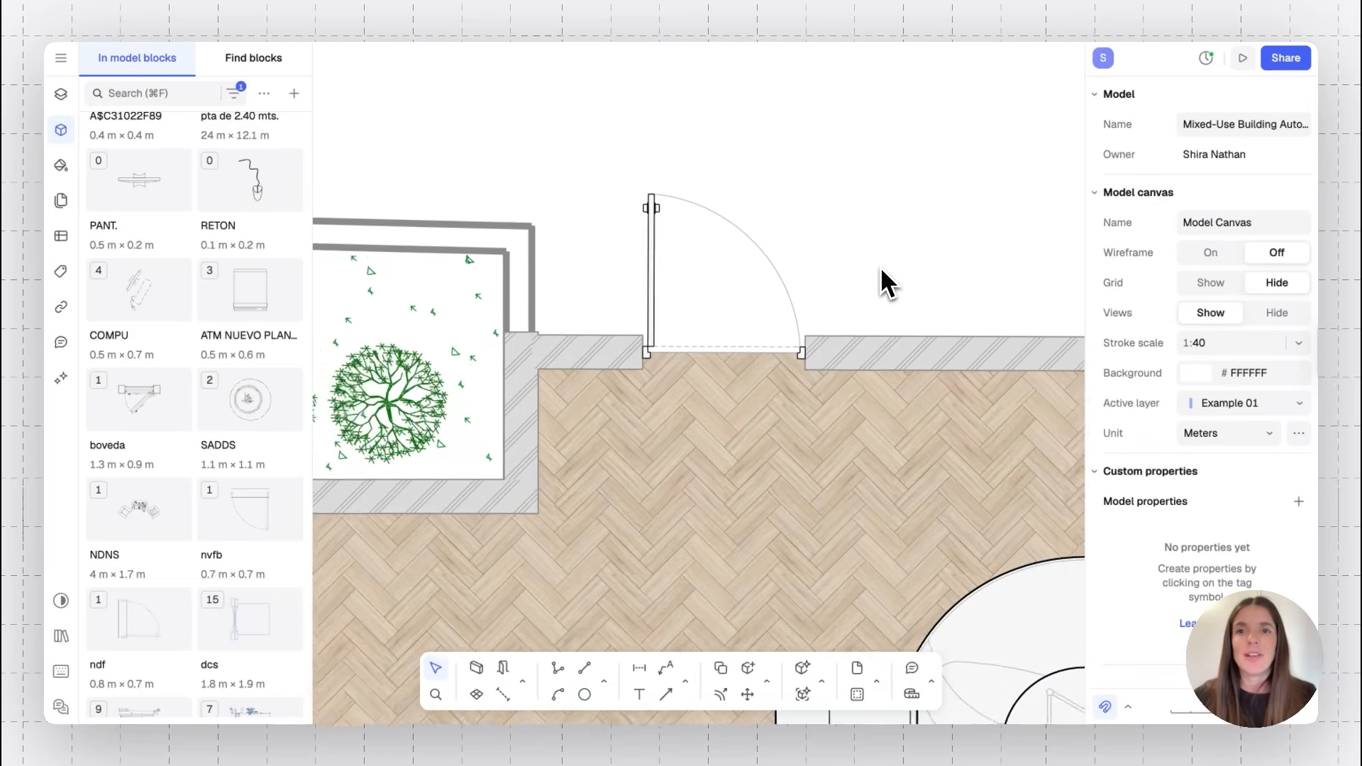
Search the block catalog for parametric blocks and browse the results
left_click(280, 65)
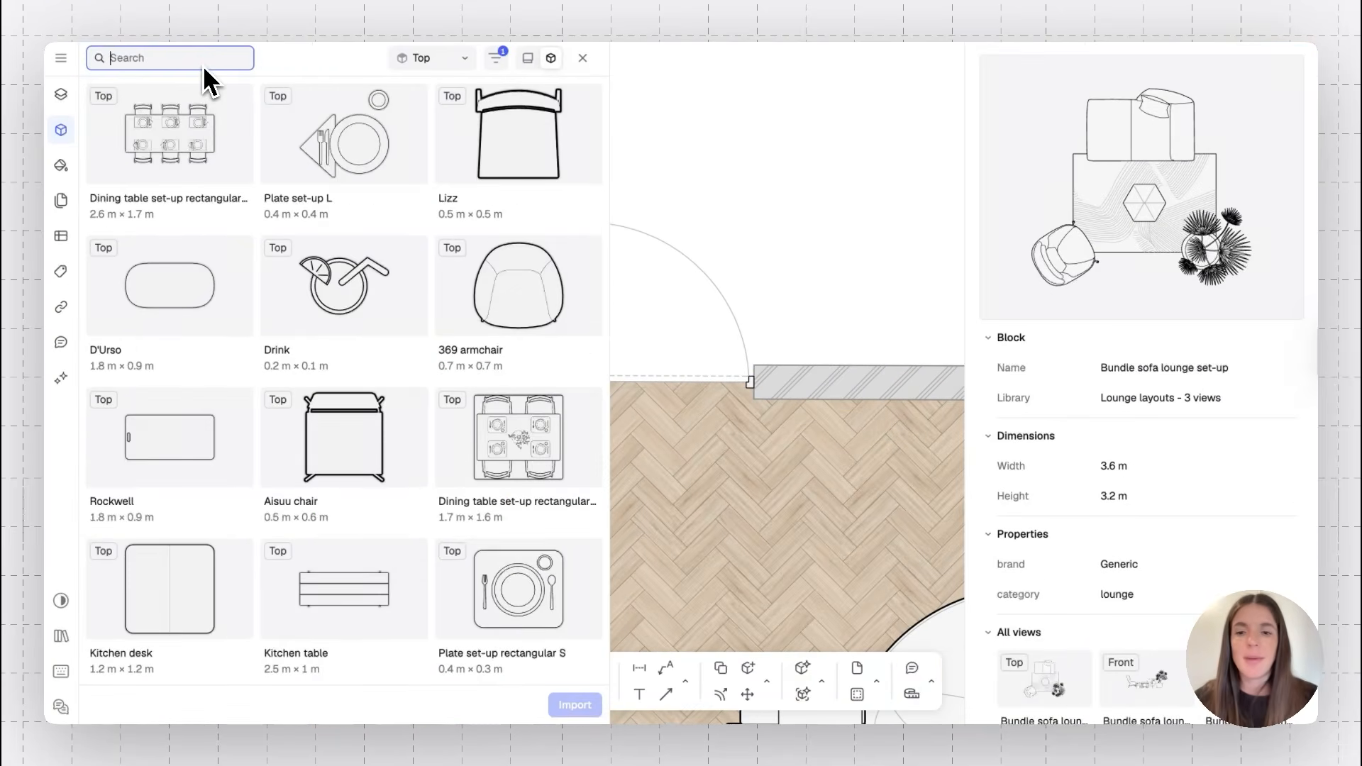
type("parametric")
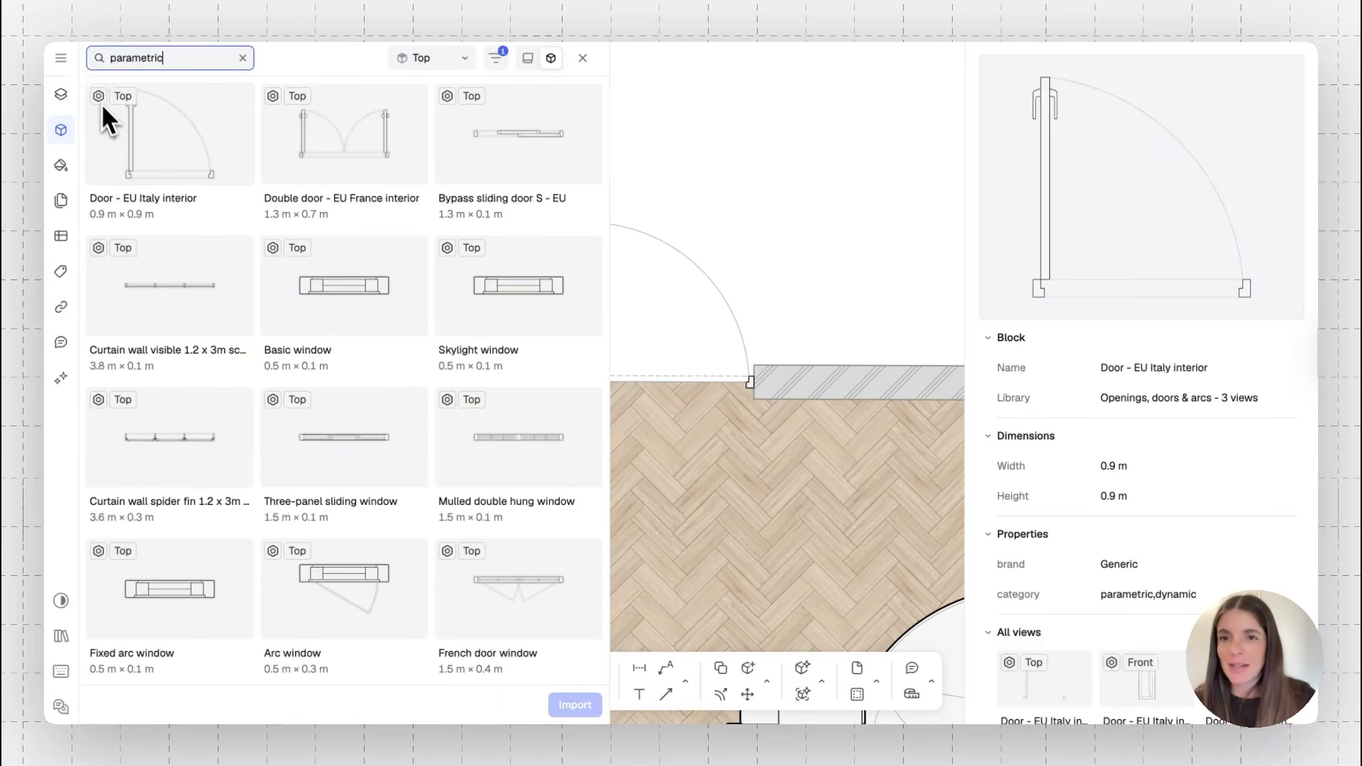
scroll(199, 273, "down", 10)
scroll(200, 275, "down", 13)
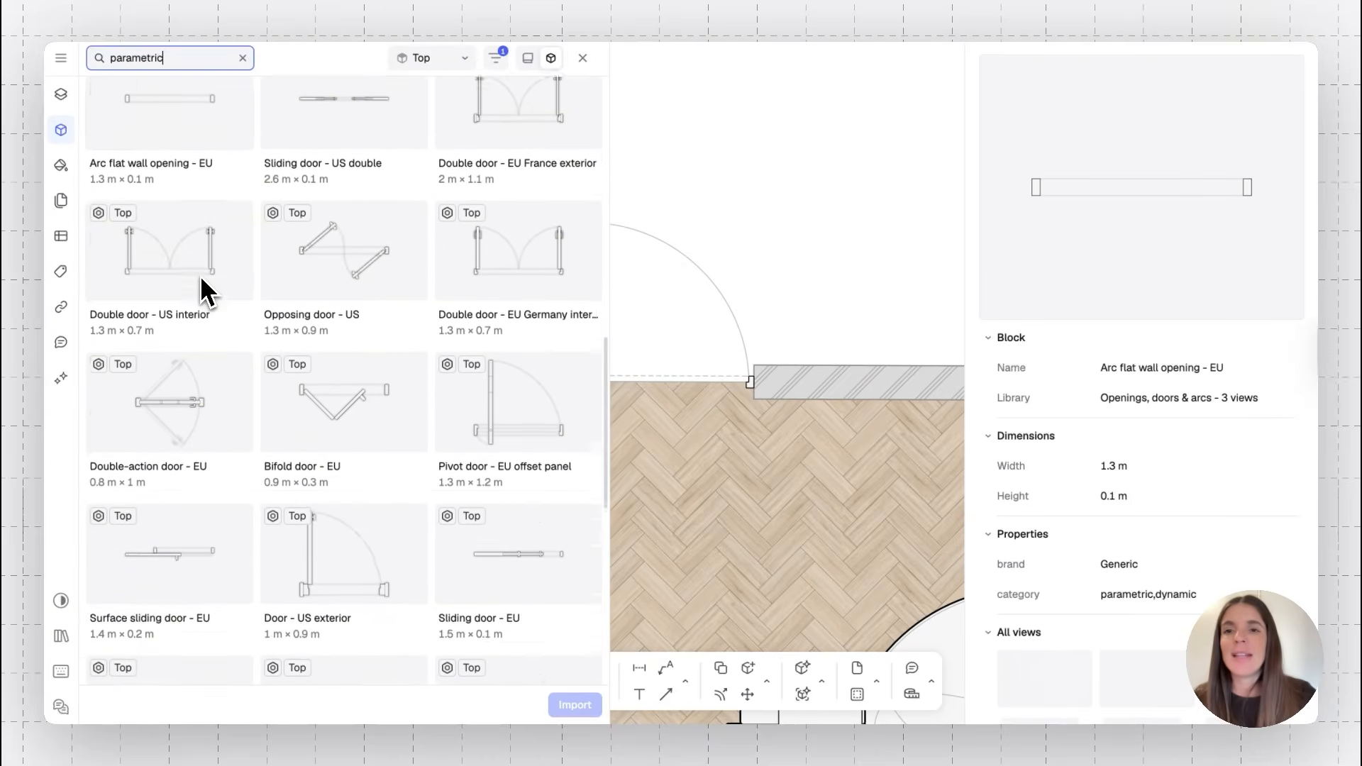
scroll(200, 275, "down", 14)
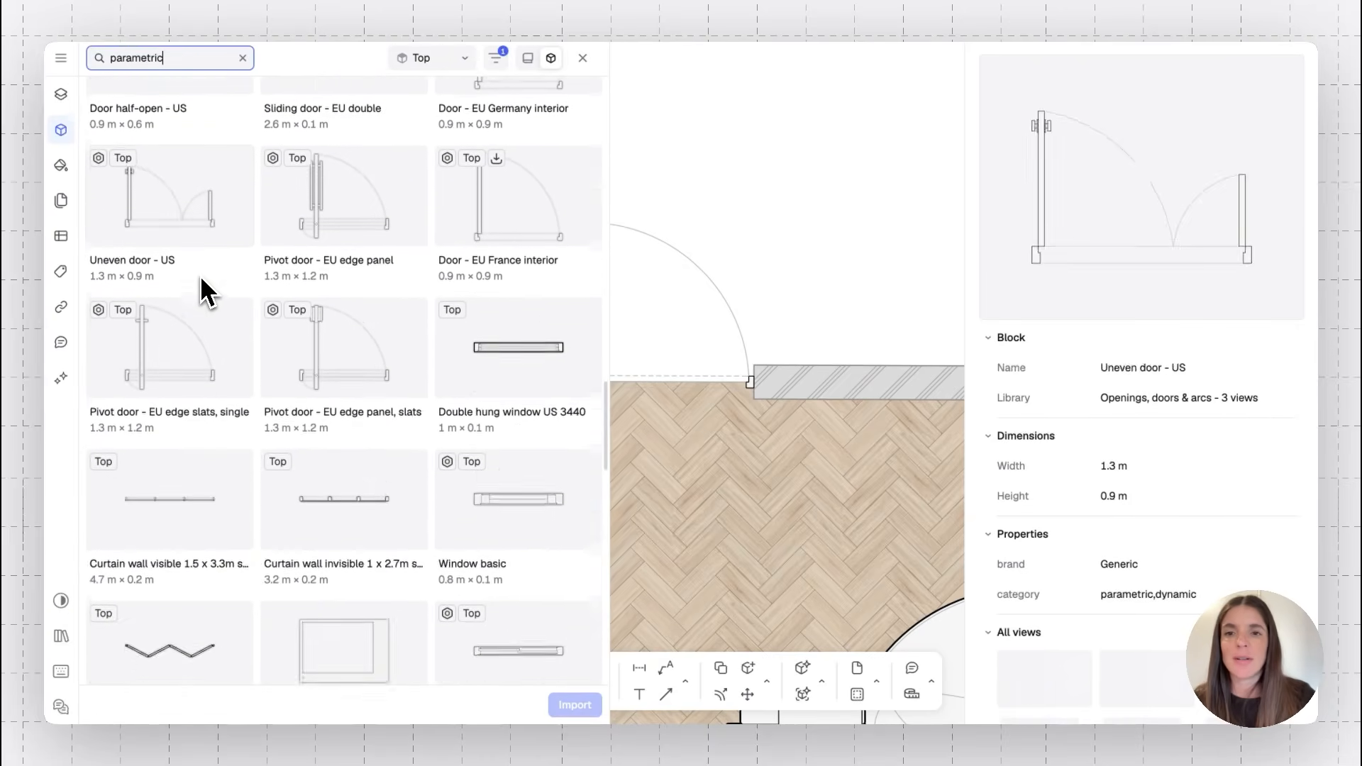
scroll(201, 278, "down", 5)
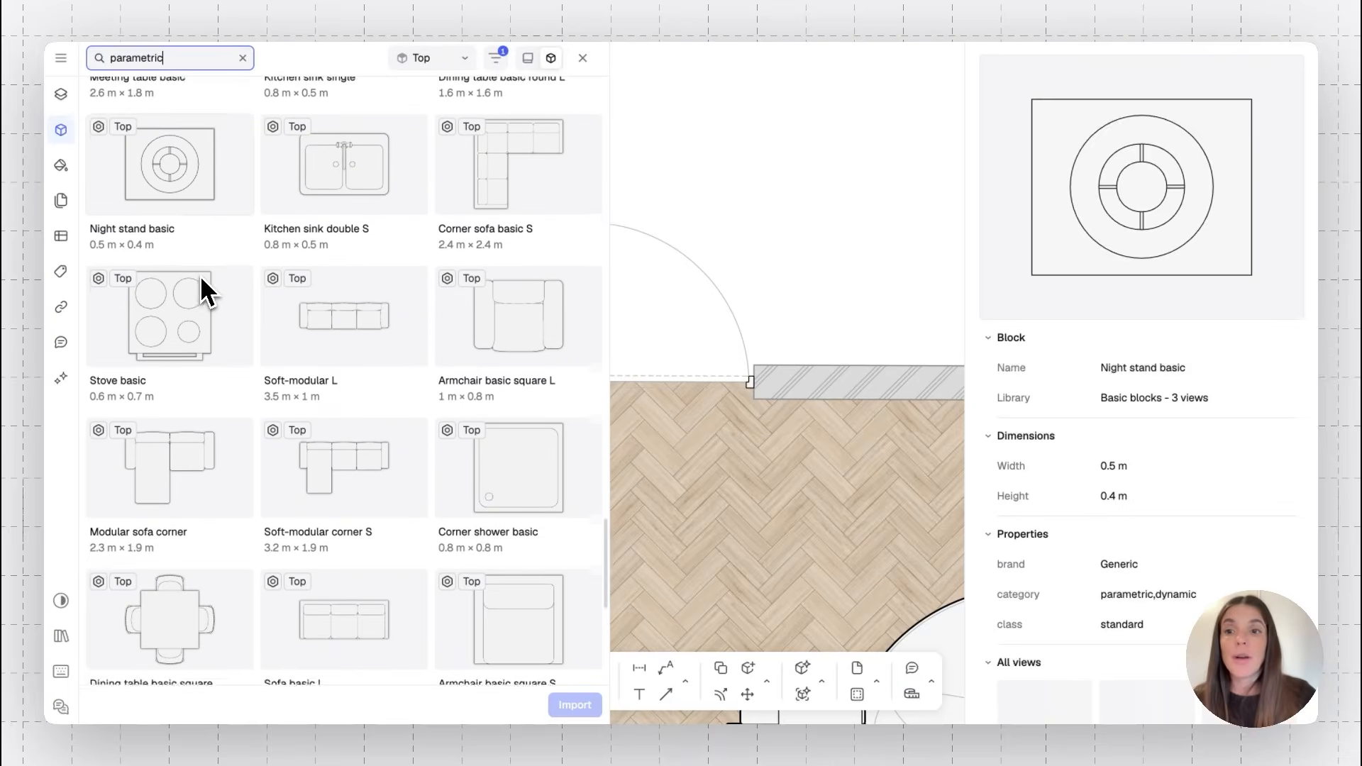
scroll(200, 278, "up", 3)
scroll(200, 275, "up", 2)
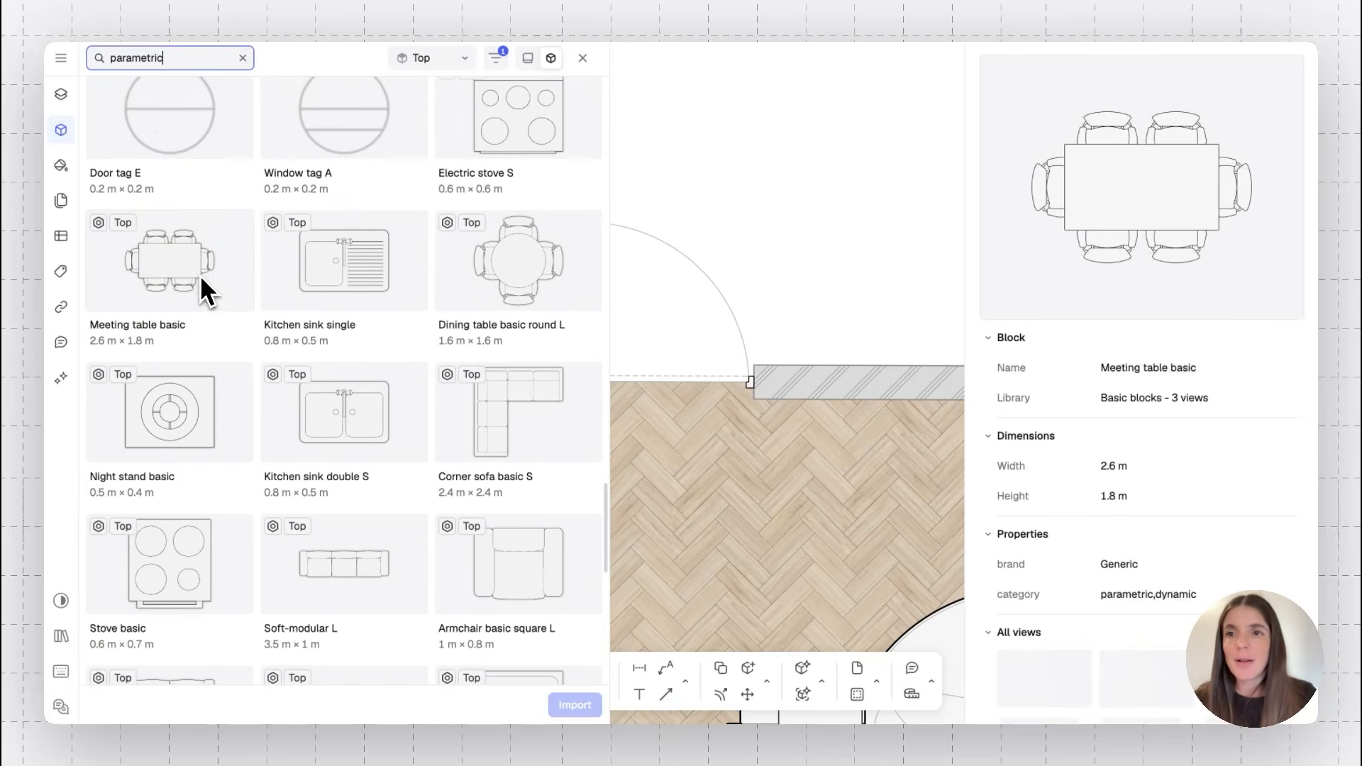
Place a Meeting table basic block just north of the lobby
left_click(178, 253)
left_click_drag(154, 253, 841, 116)
scroll(836, 119, "down", 5)
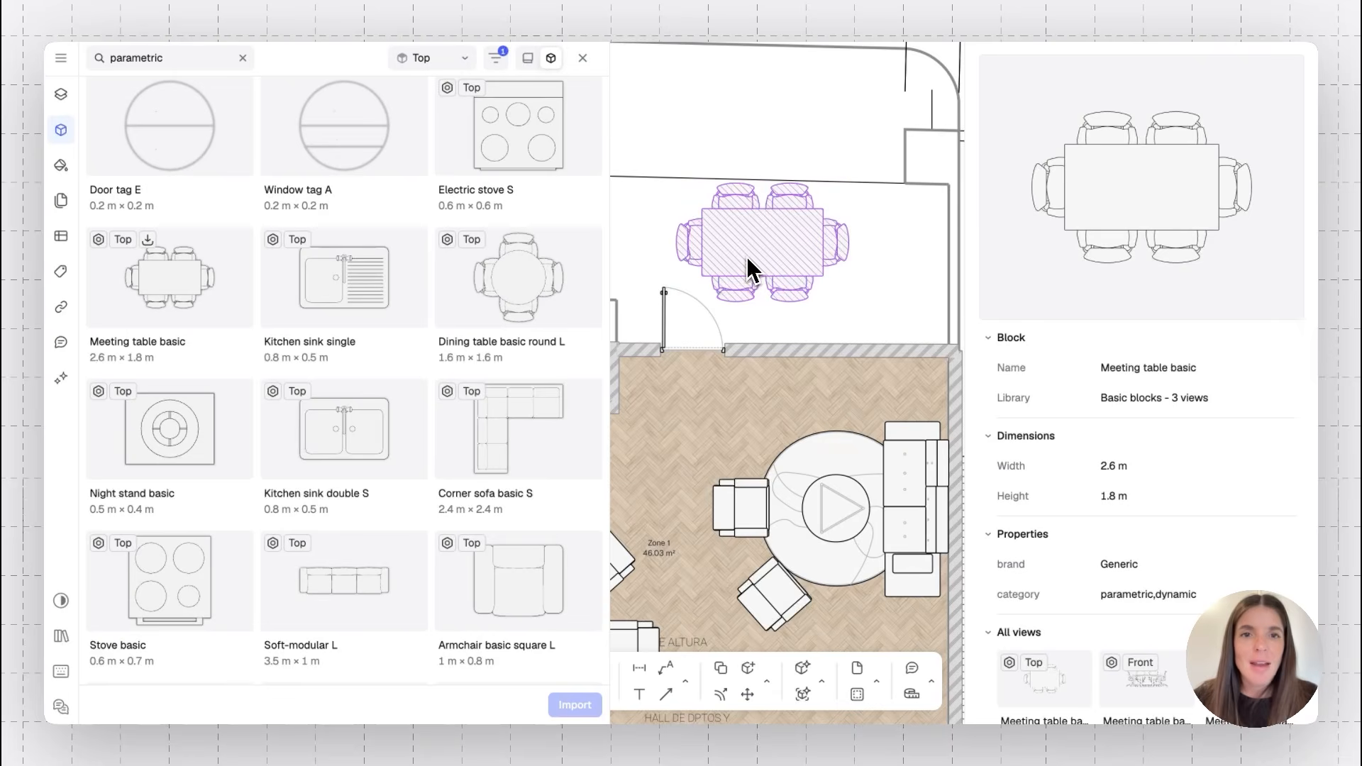
Stretch the meeting table to a 3.4 m table width and close the block finder
left_click(748, 269)
left_click_drag(828, 213, 912, 219)
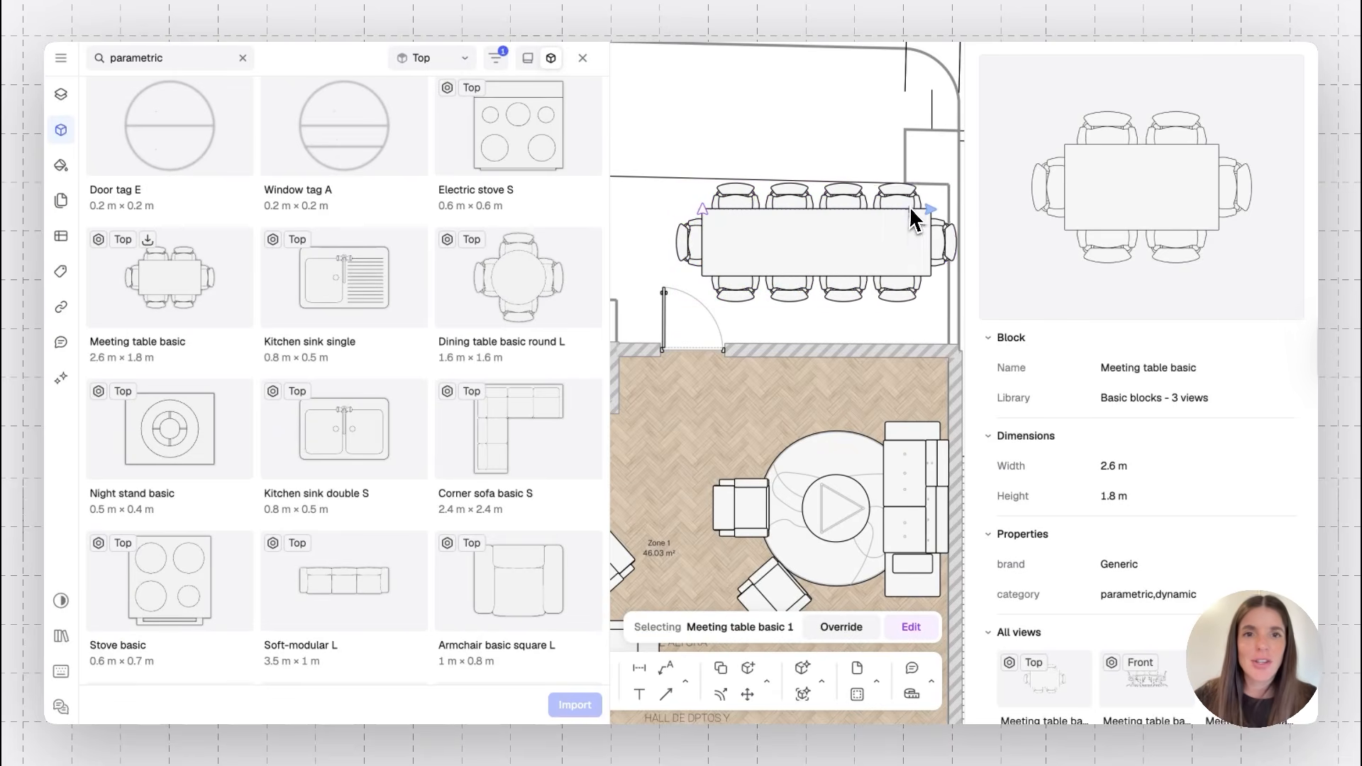
mouse_move(705, 207)
left_mouse_down()
mouse_move(705, 168)
mouse_move(701, 211)
left_mouse_up()
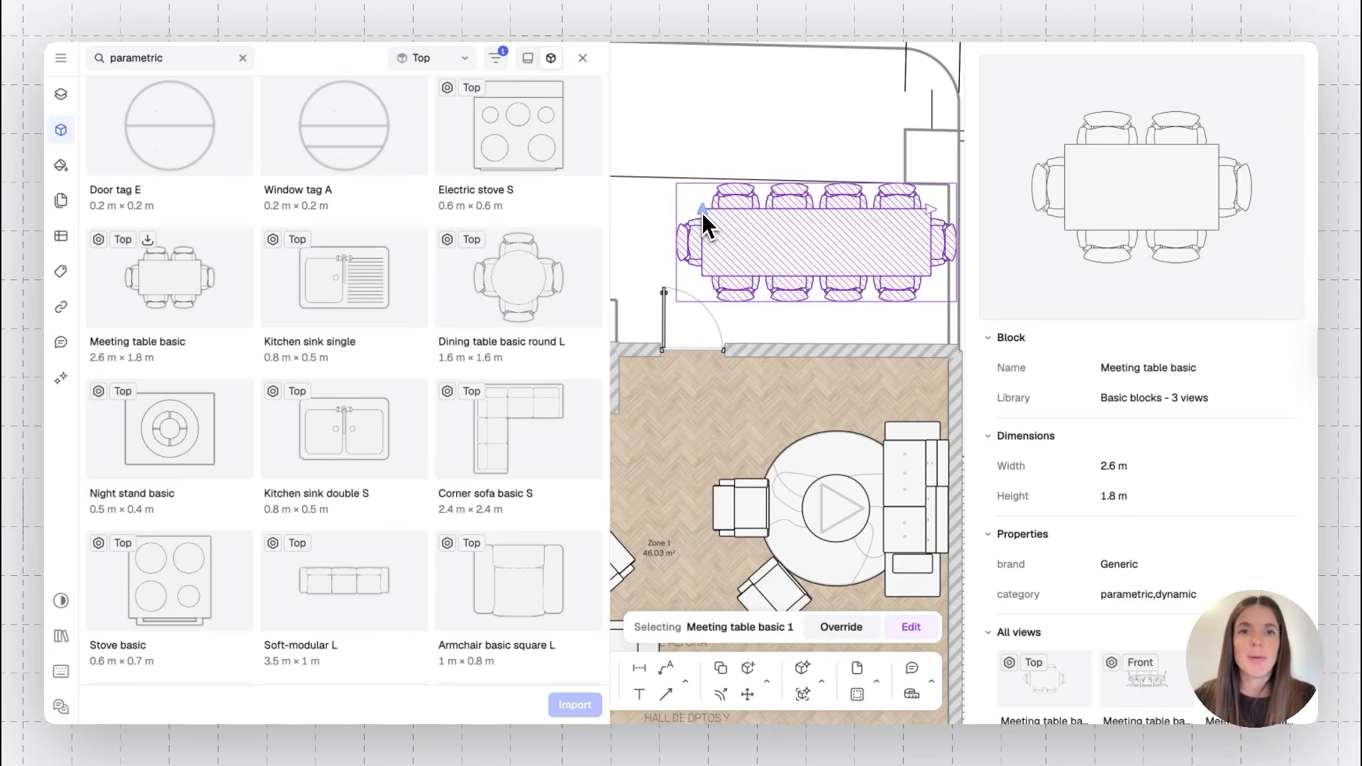
left_click(573, 61)
scroll(587, 156, "down", 3)
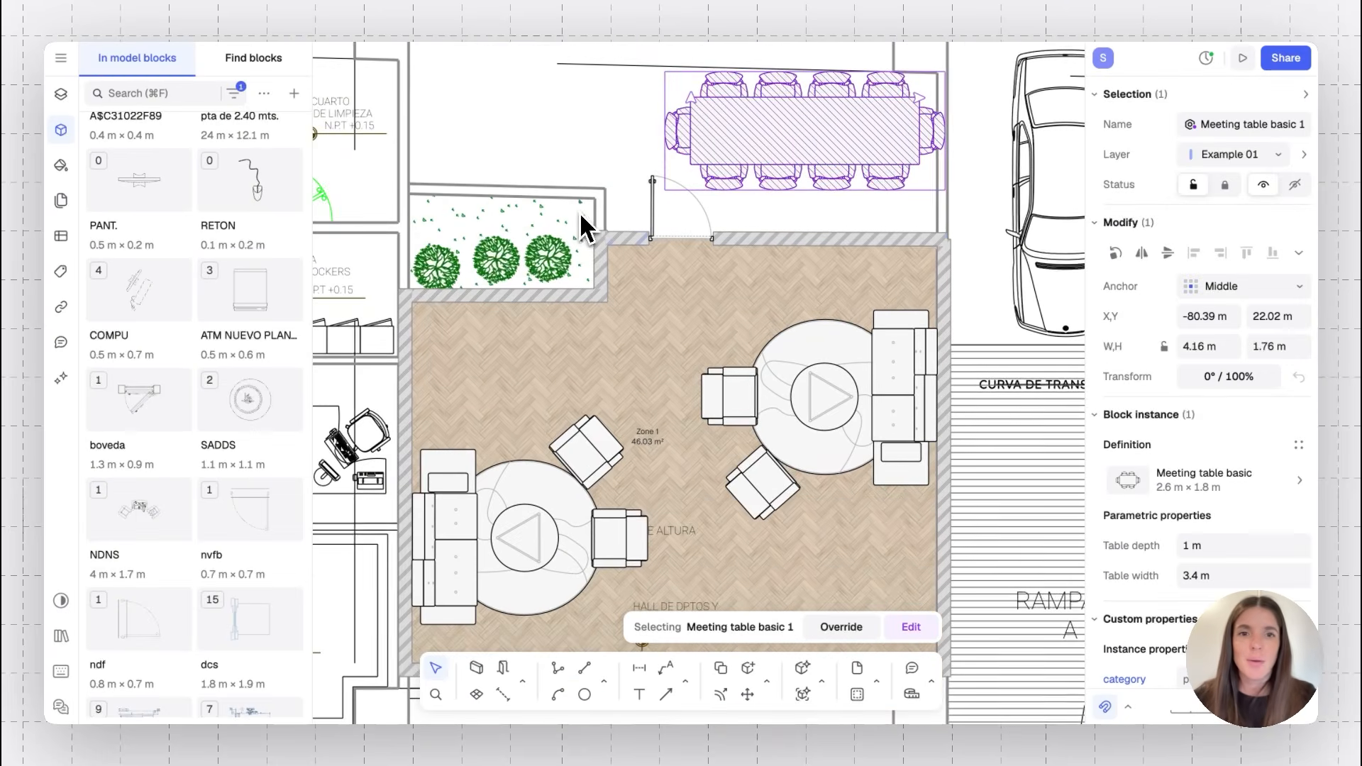
Delete the east lounge set and move the meeting table into the lobby's east half
left_click(849, 389)
key("Delete")
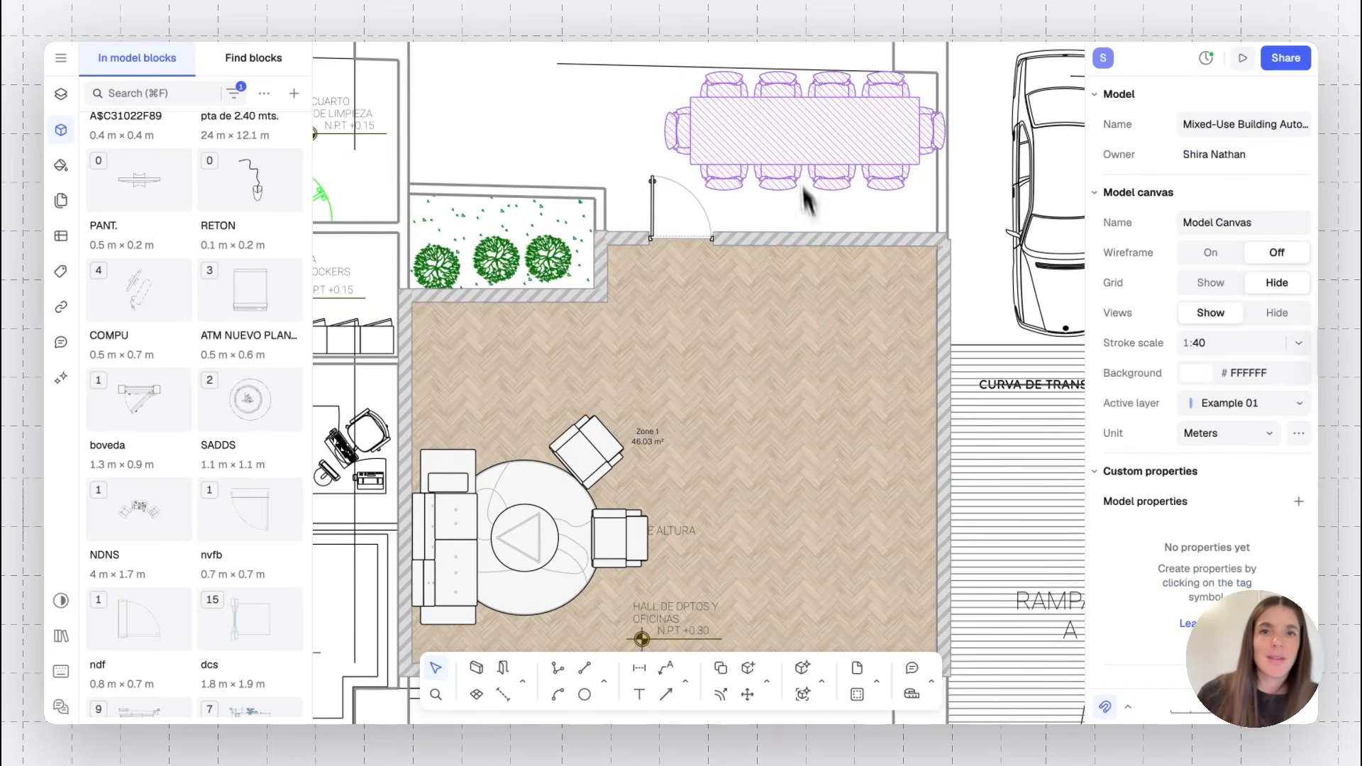
left_click(814, 147)
left_click_drag(815, 146, 756, 450)
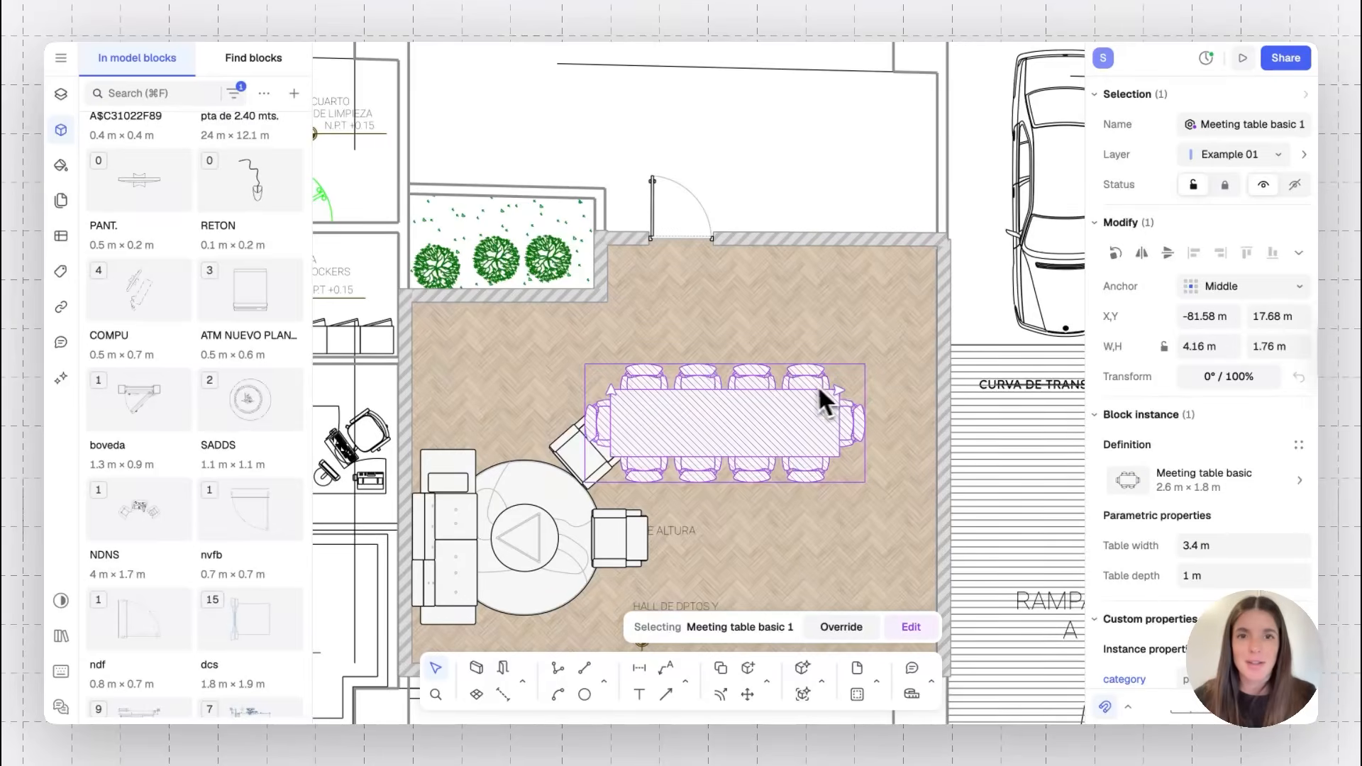
Rotate the meeting table to -90° so it runs north–south
left_click(772, 340)
left_click(746, 406)
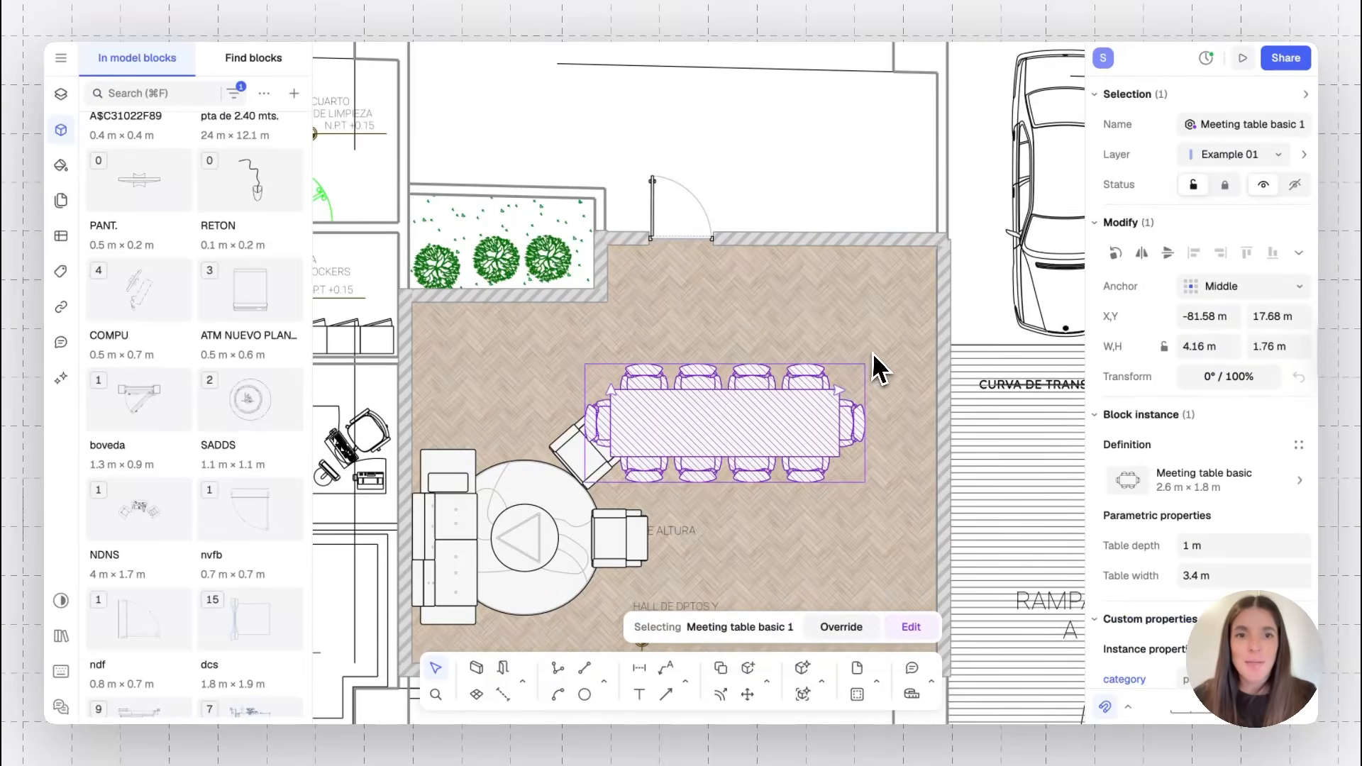
left_click_drag(871, 356, 859, 508)
scroll(857, 509, "down", 2)
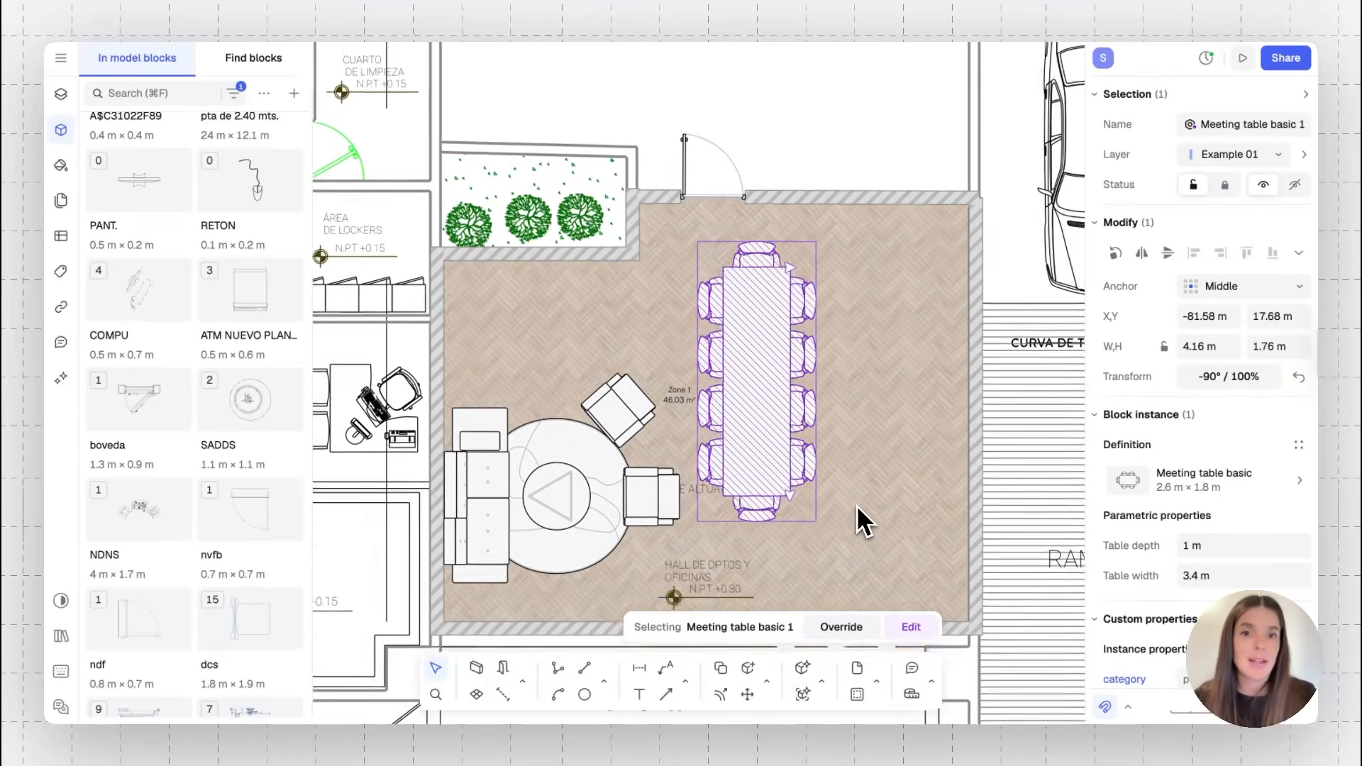
Shift the meeting table slightly east within the lobby and deselect it
left_click_drag(778, 417, 887, 431)
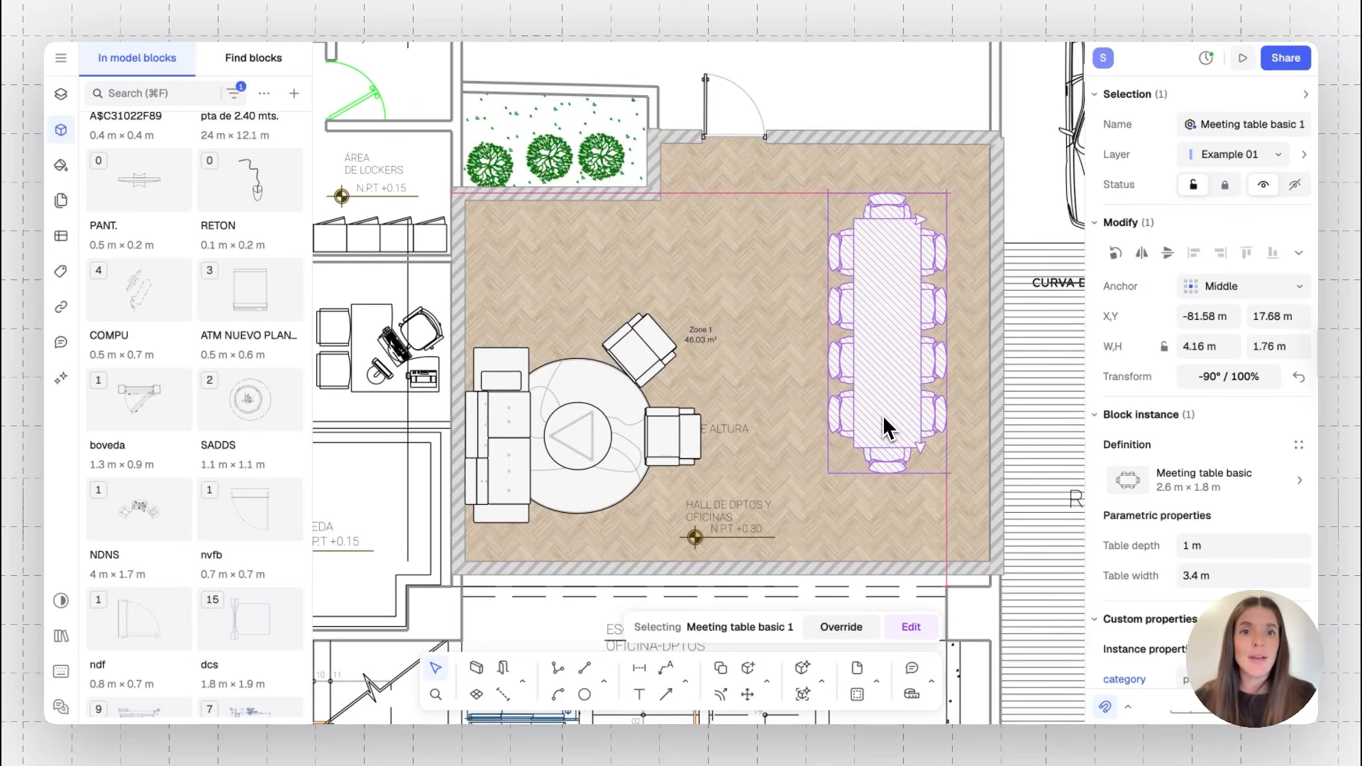
left_click(863, 91)
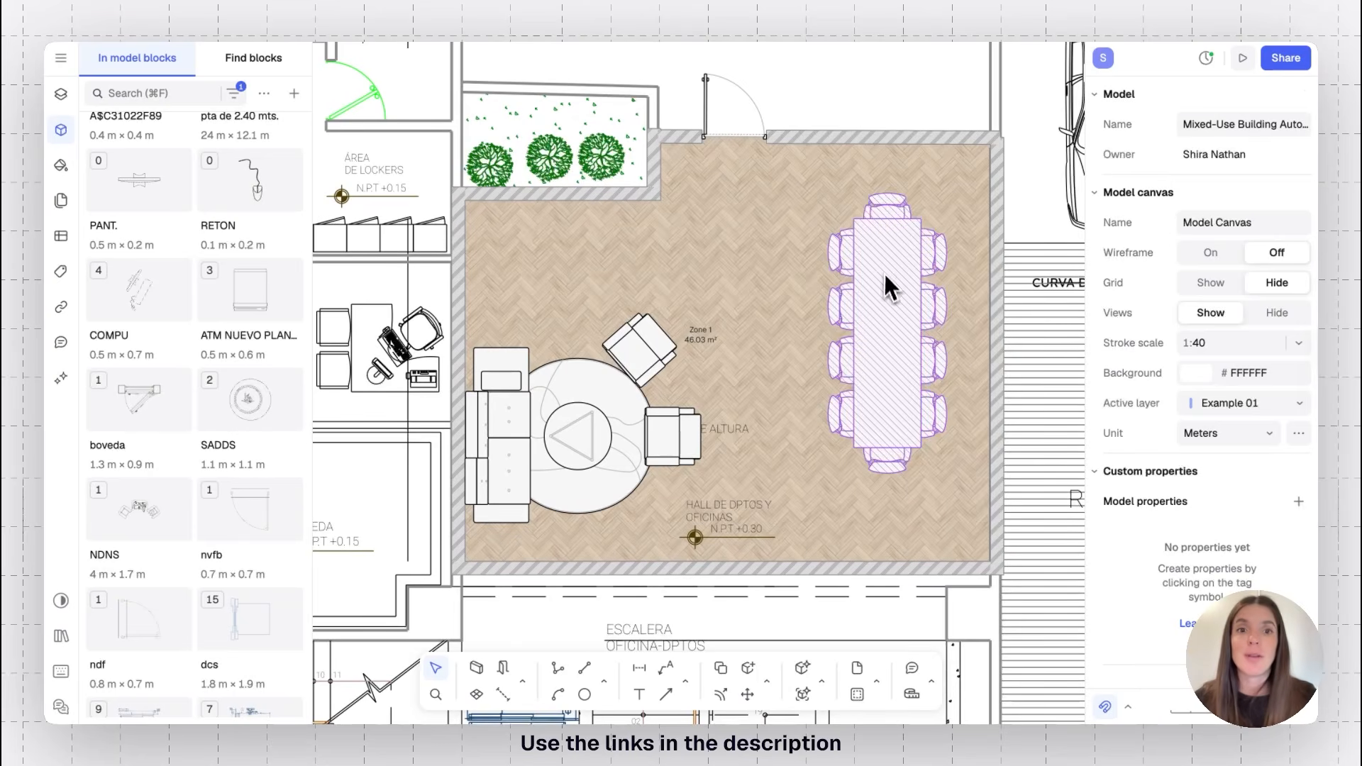
Stretch the meeting table's depth to about 1.46 m
left_click(887, 280)
left_click_drag(922, 220, 952, 237)
left_click(842, 104)
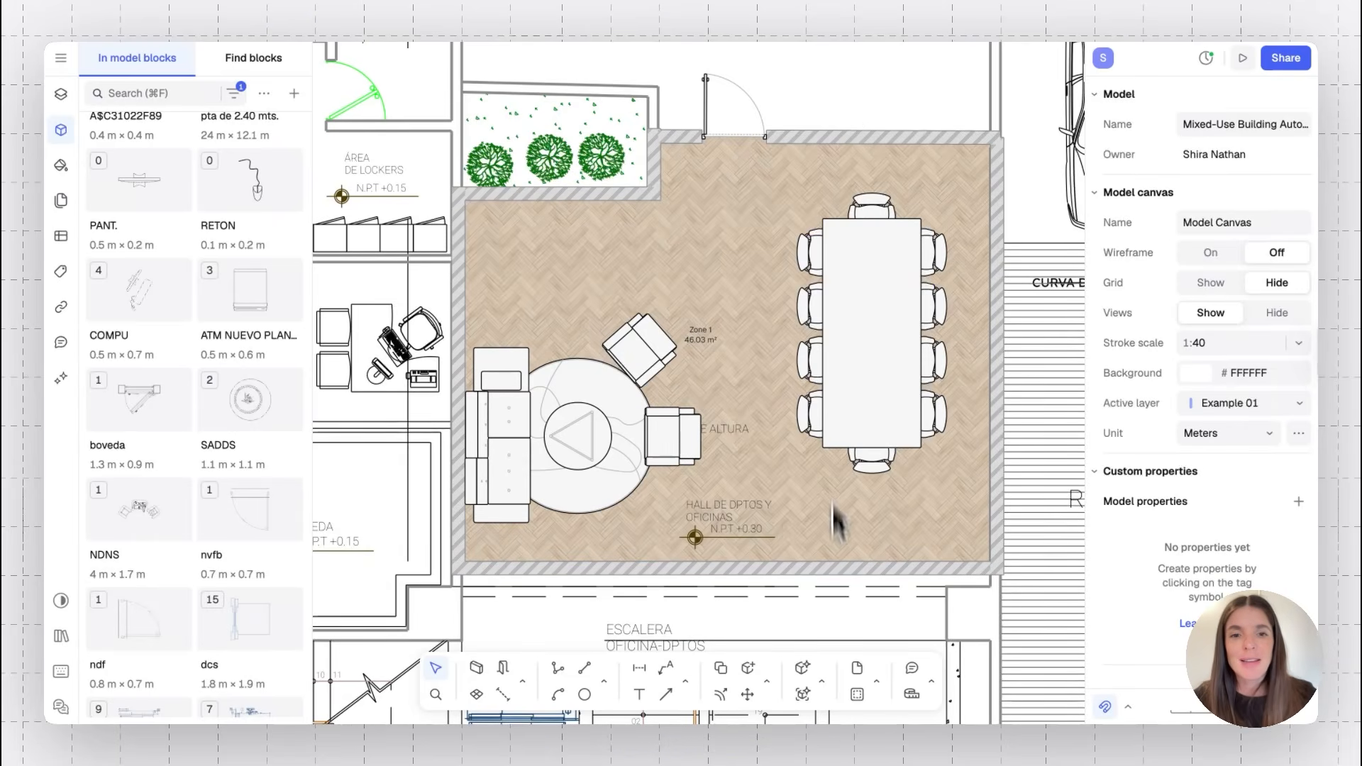
Generate a new block with the AI Generate block tool from an office chair image copied from the web browser
left_click(823, 683)
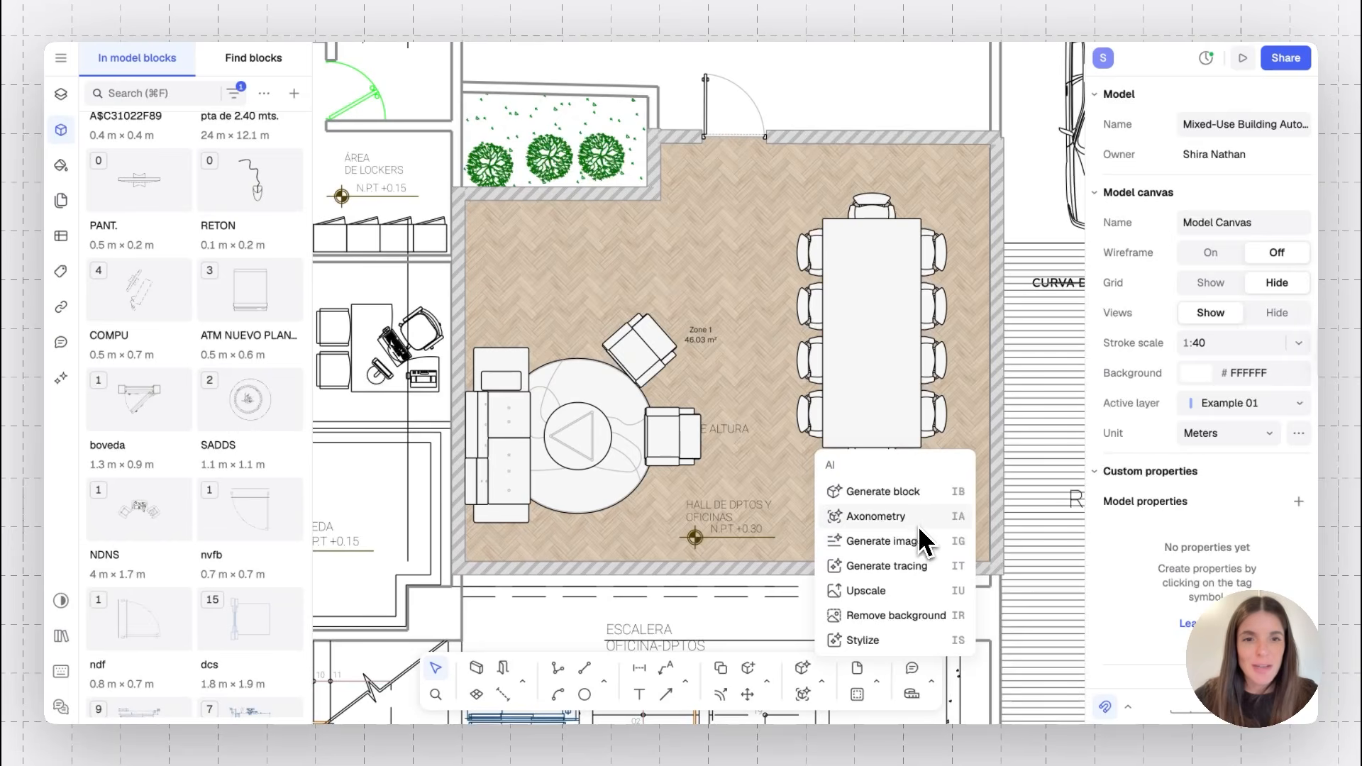
left_click(883, 491)
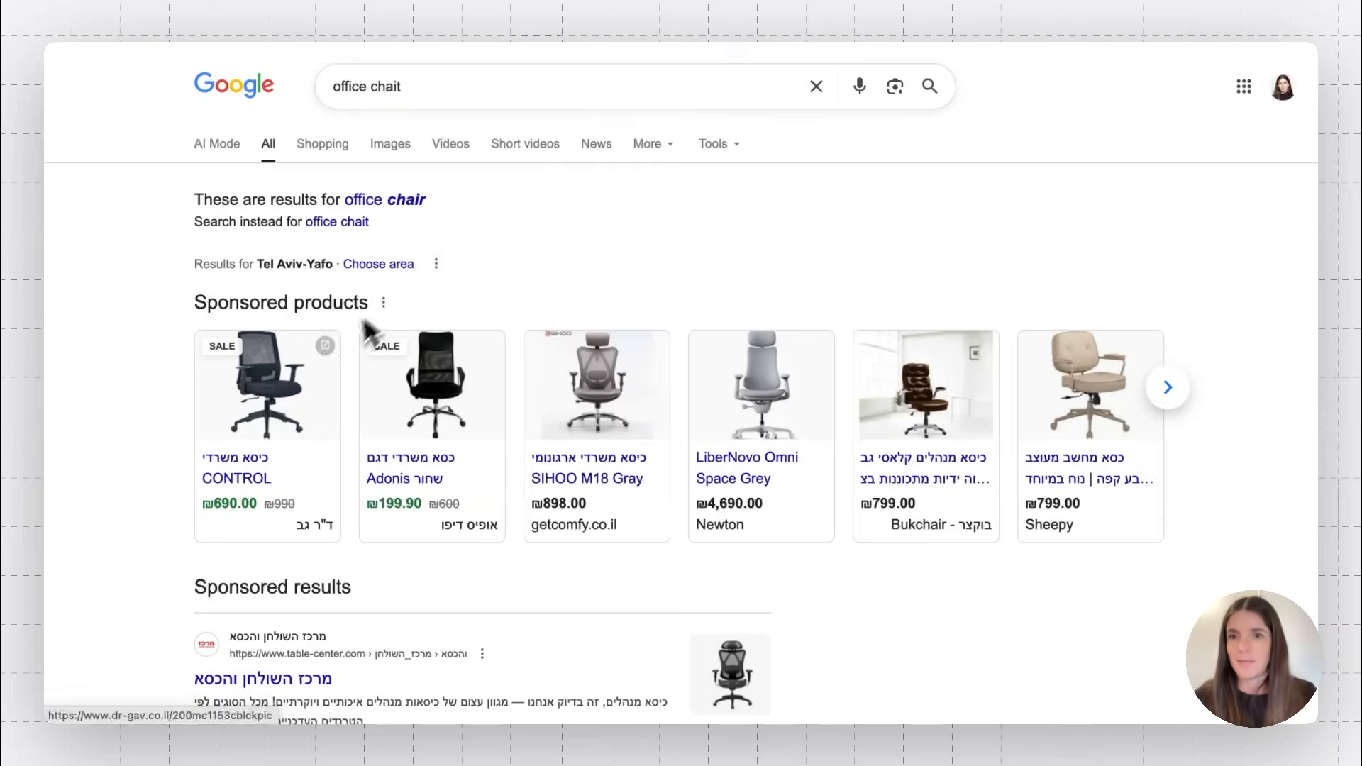
left_click(298, 420)
right_click(553, 407)
left_click(586, 458)
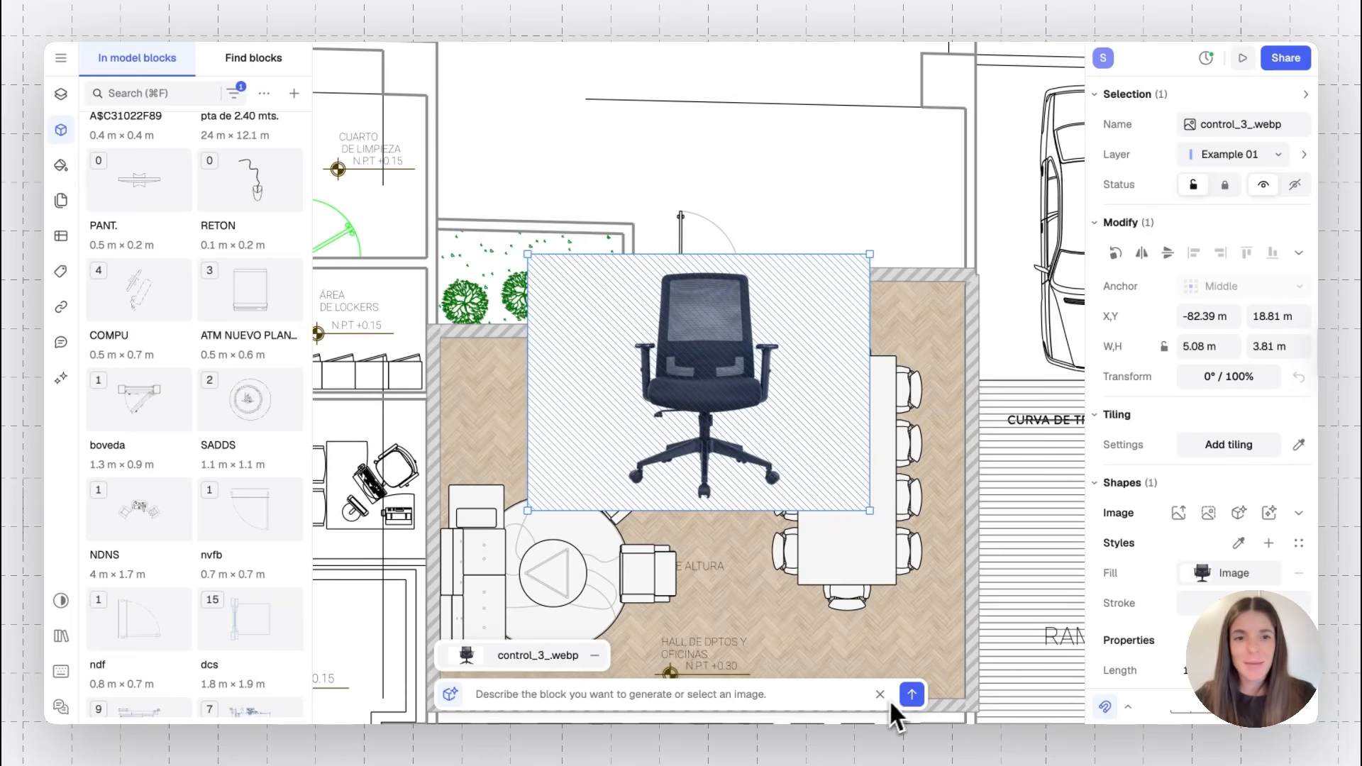
left_click(911, 693)
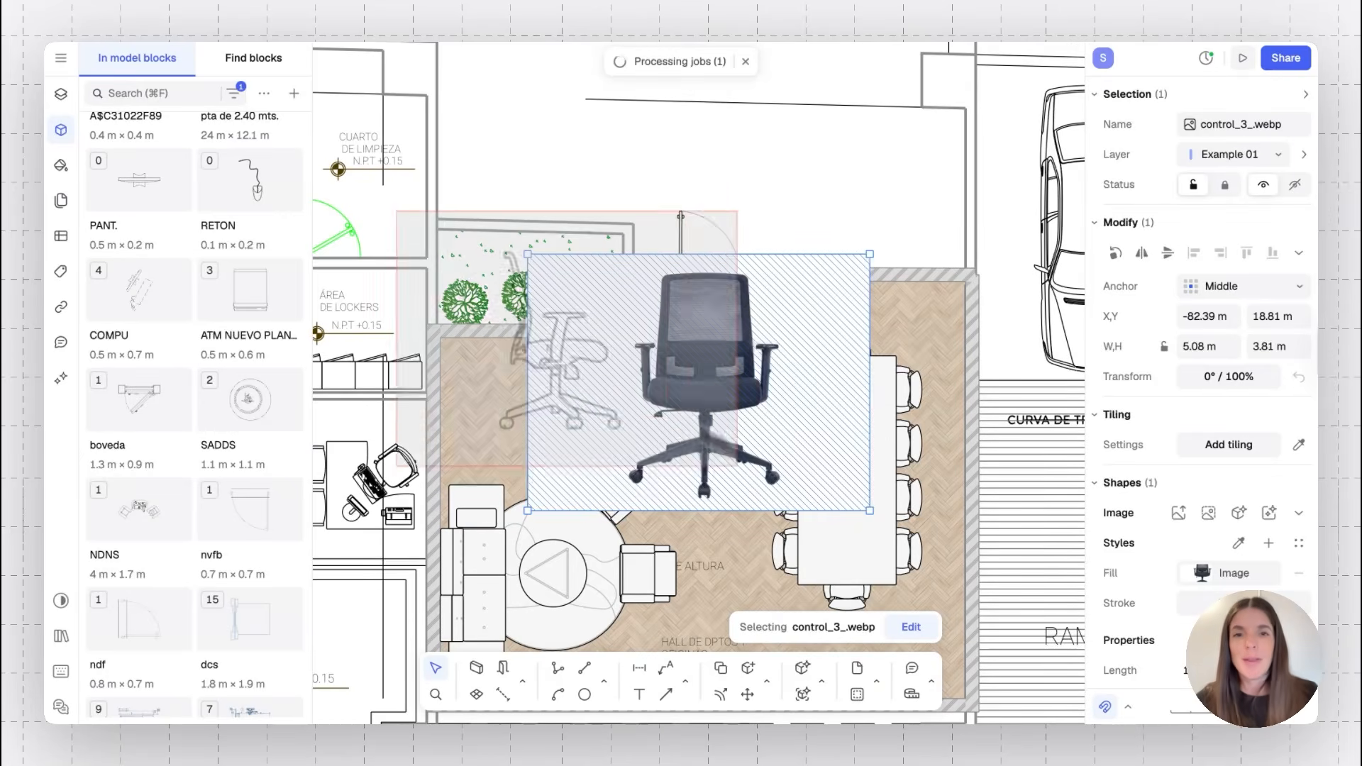
Move the office chair reference image aside and delete it once the chair block has been generated
left_click_drag(763, 414, 491, 340)
left_click_drag(761, 199, 691, 262)
left_click(791, 214)
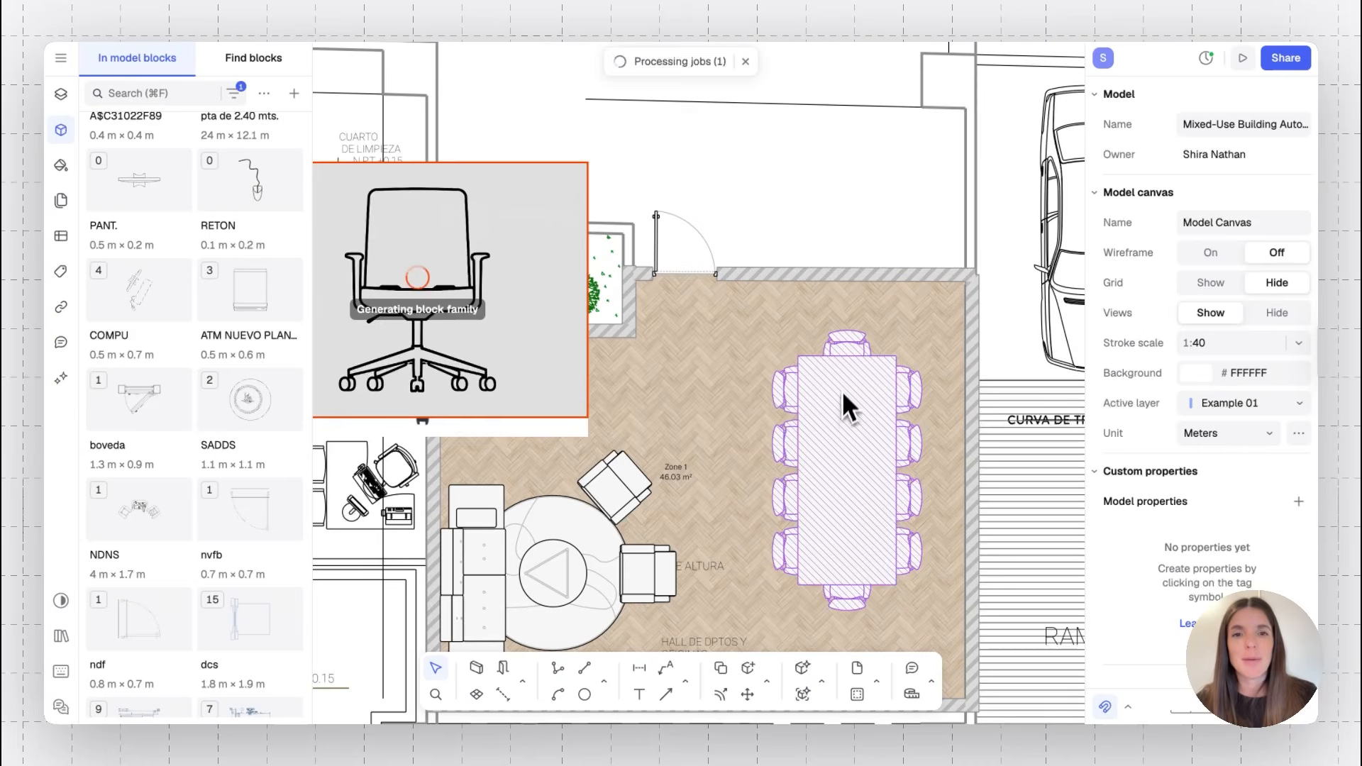
left_click(739, 64)
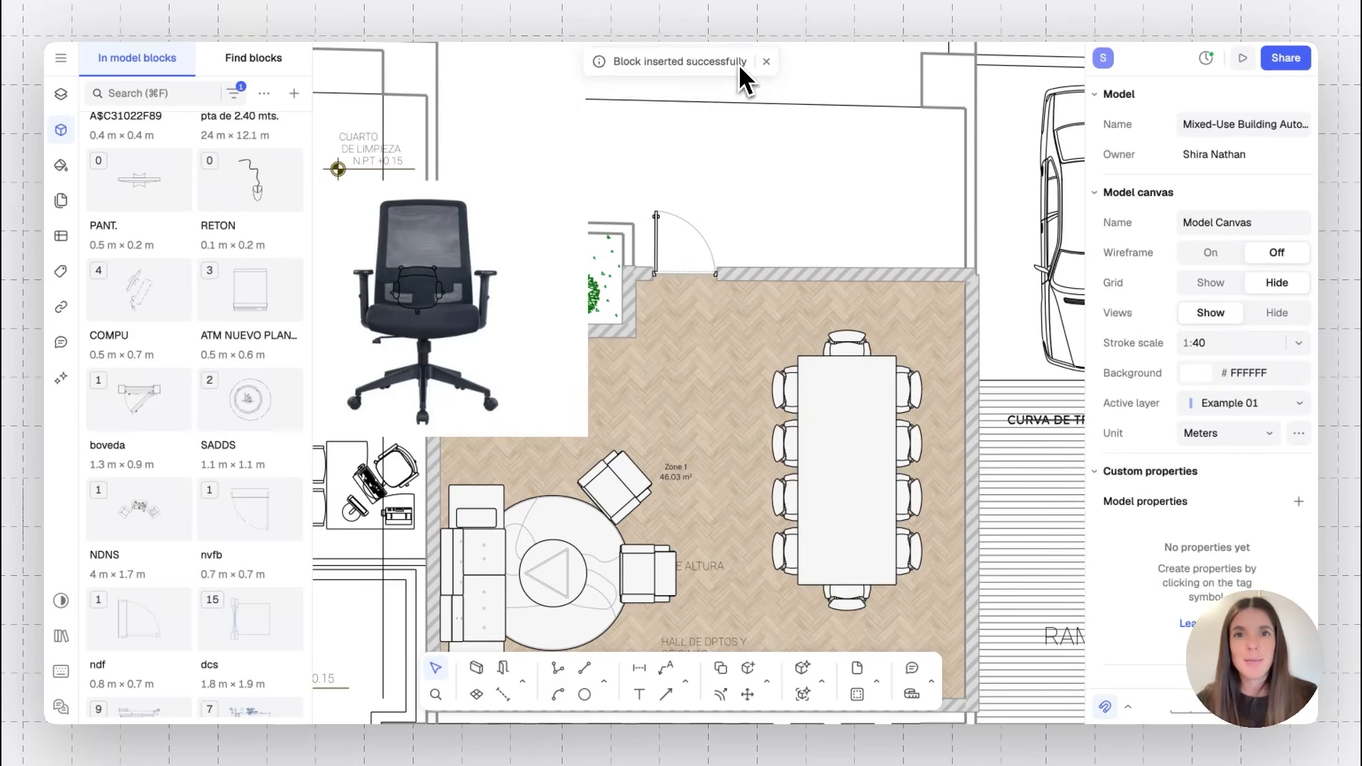
left_click(499, 285)
left_click_drag(498, 285, 508, 456)
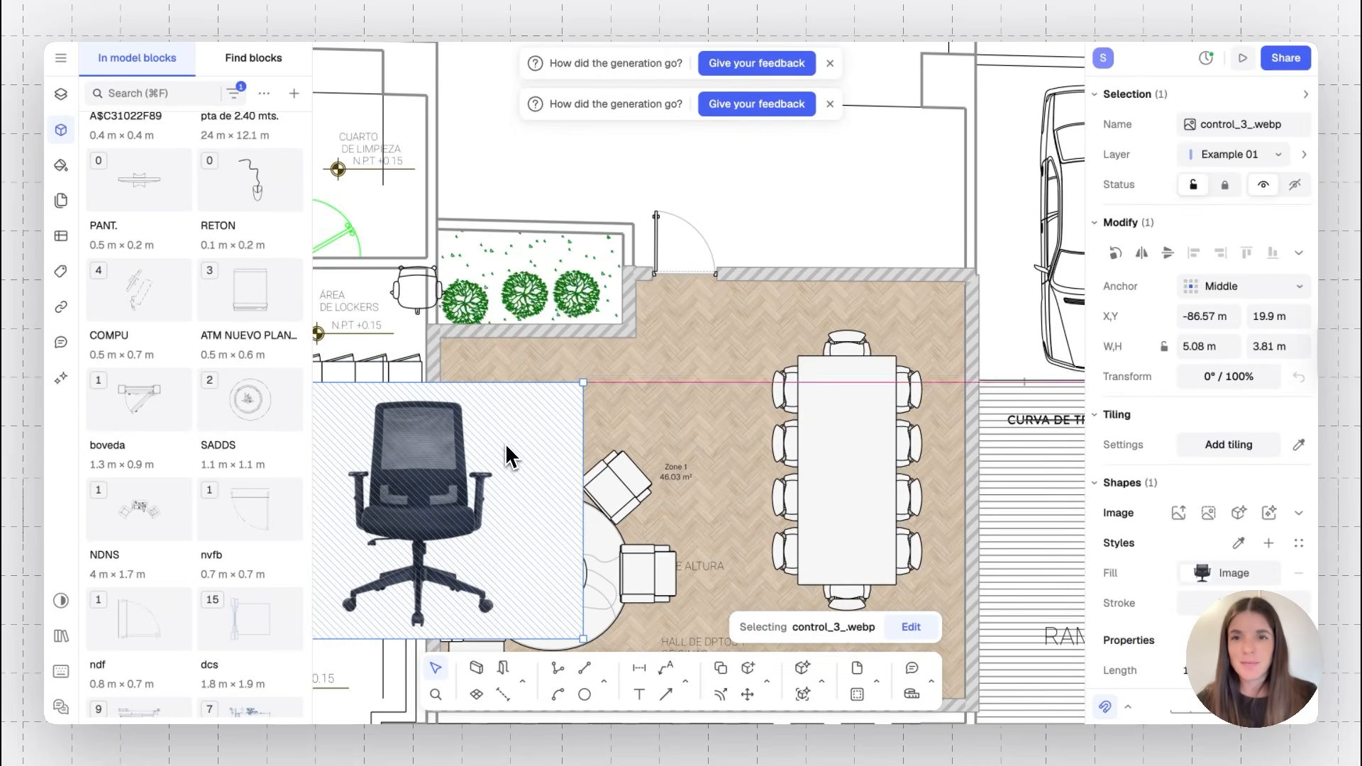
key("Delete")
Move the generated office chair block into the lobby north of the sofa set
left_click_drag(402, 301, 543, 454)
left_click(793, 196)
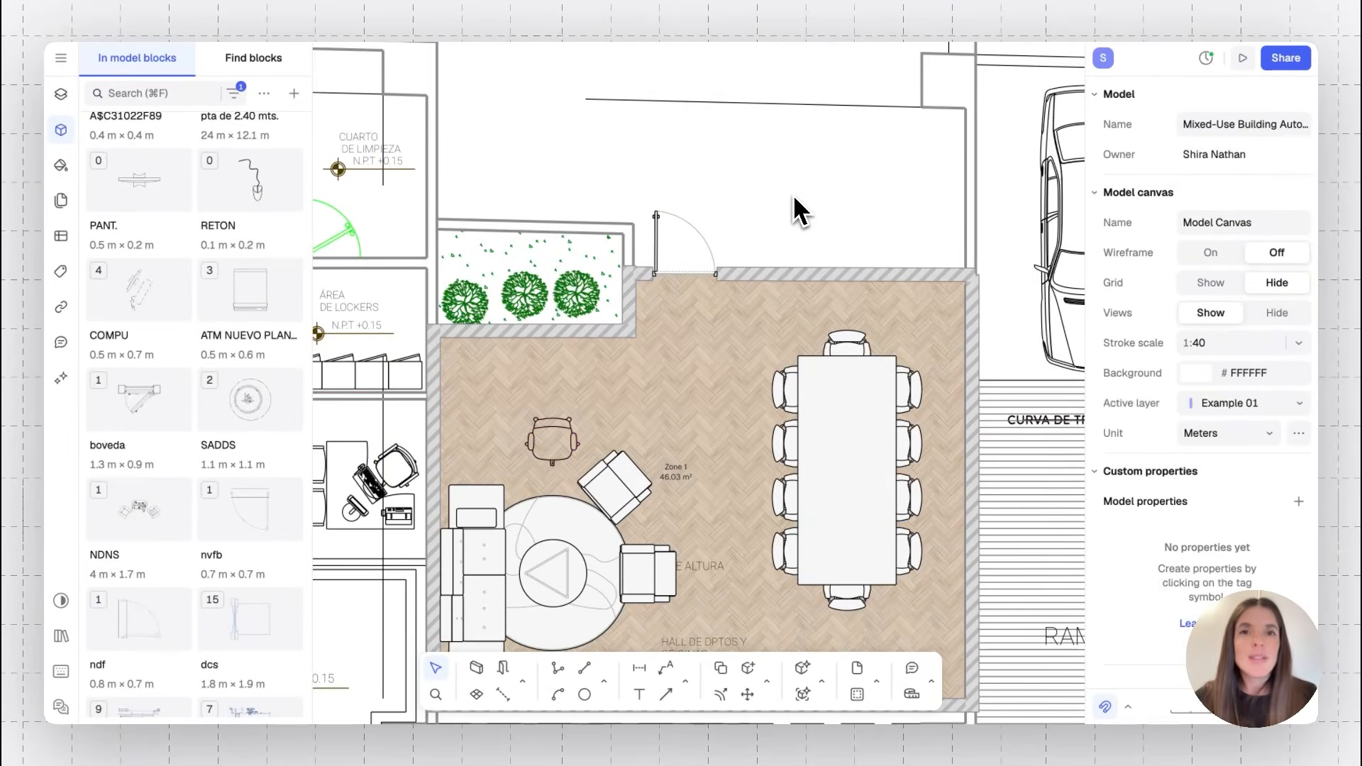
Search the block finder's libraries for lounge blocks
scroll(793, 199, "down", 3)
scroll(795, 210, "down", 3, "ctrl")
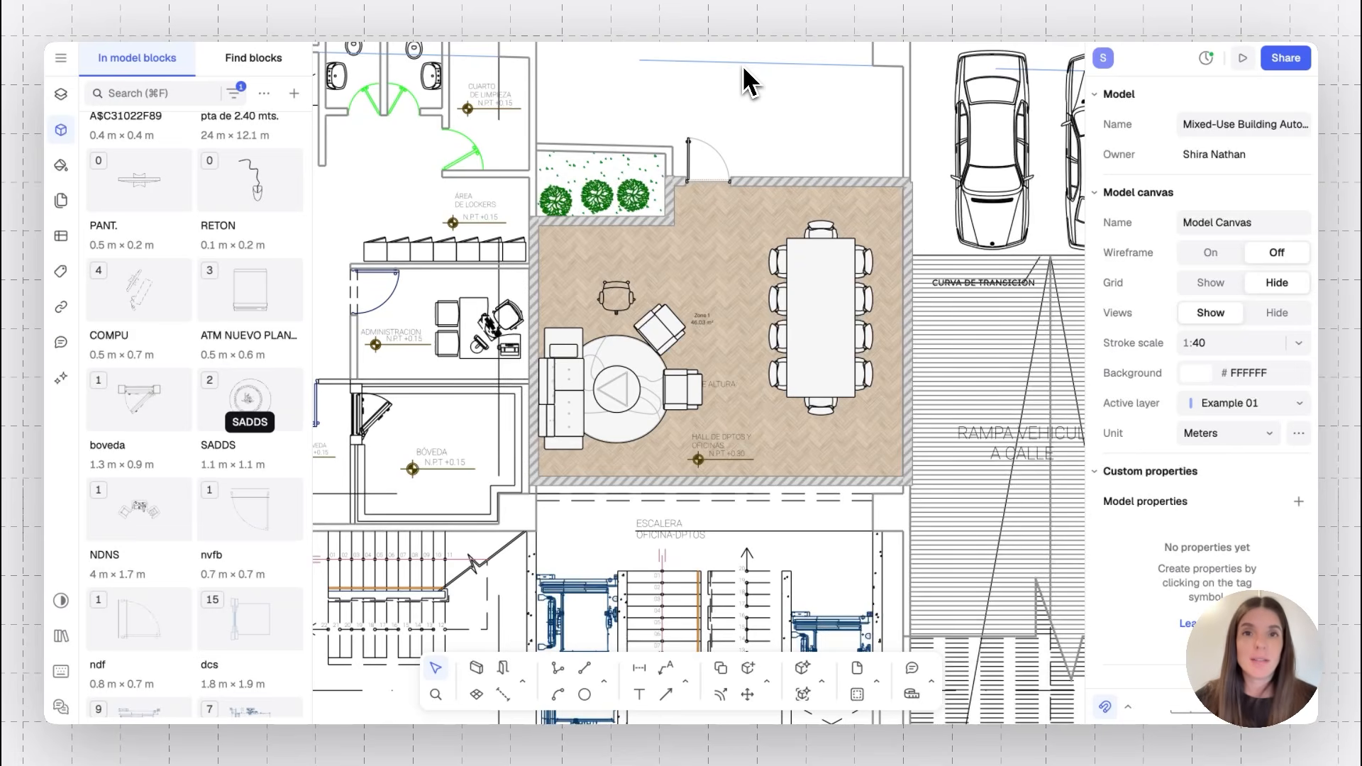
left_click(231, 67)
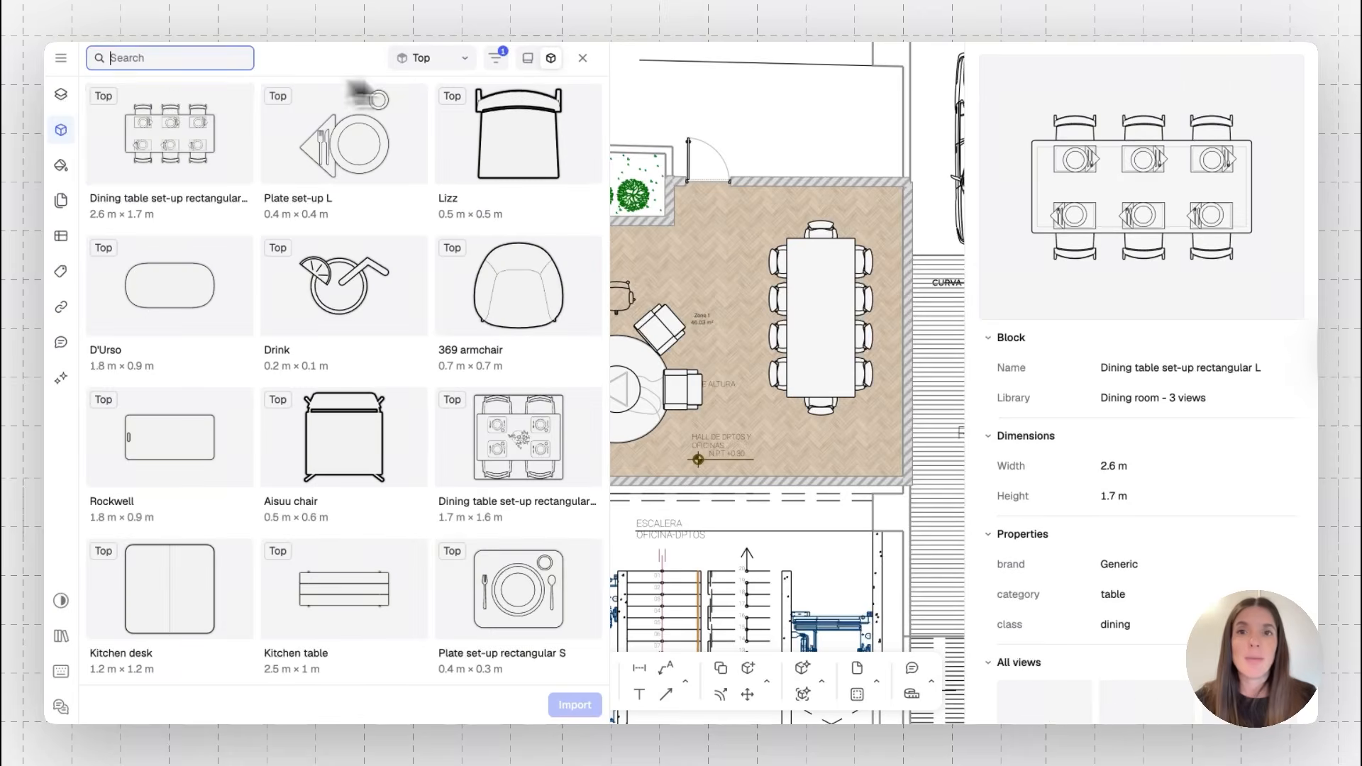
left_click(526, 60)
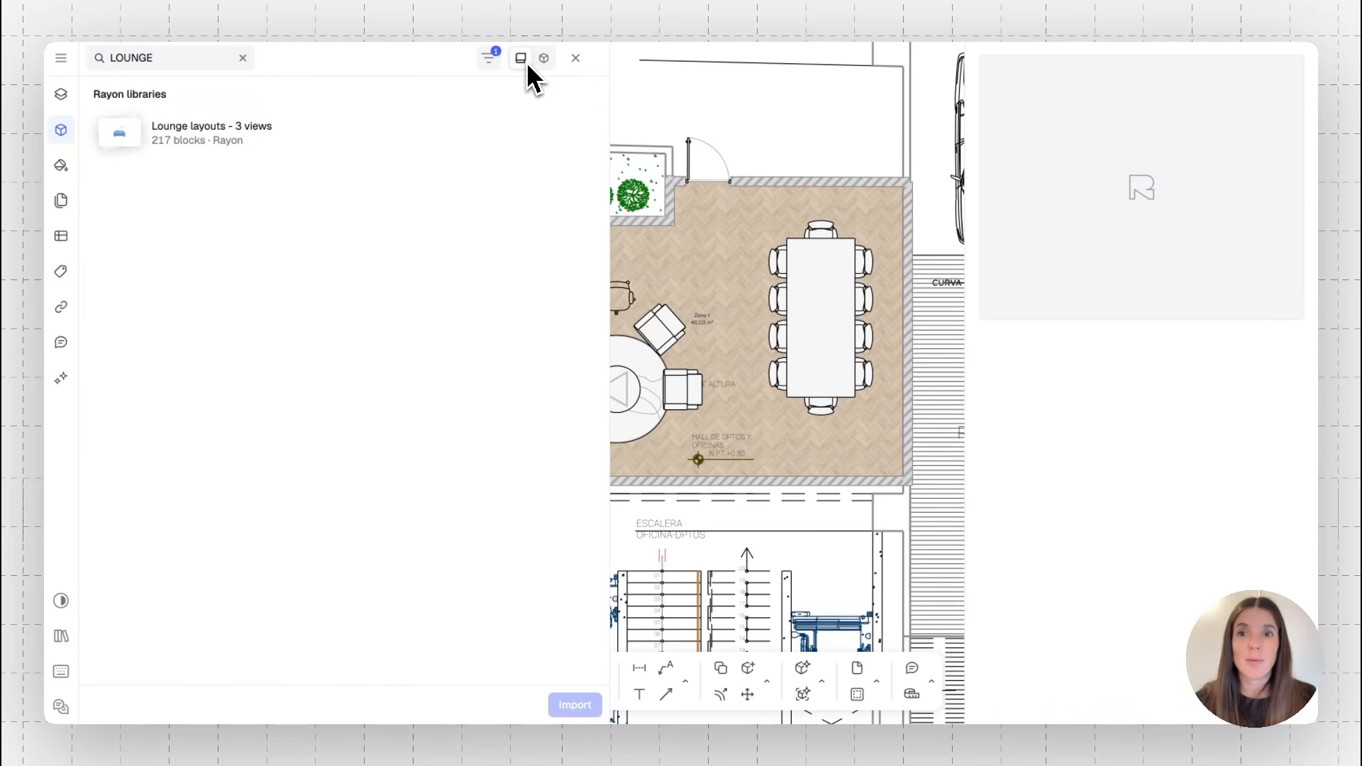
left_click(242, 58)
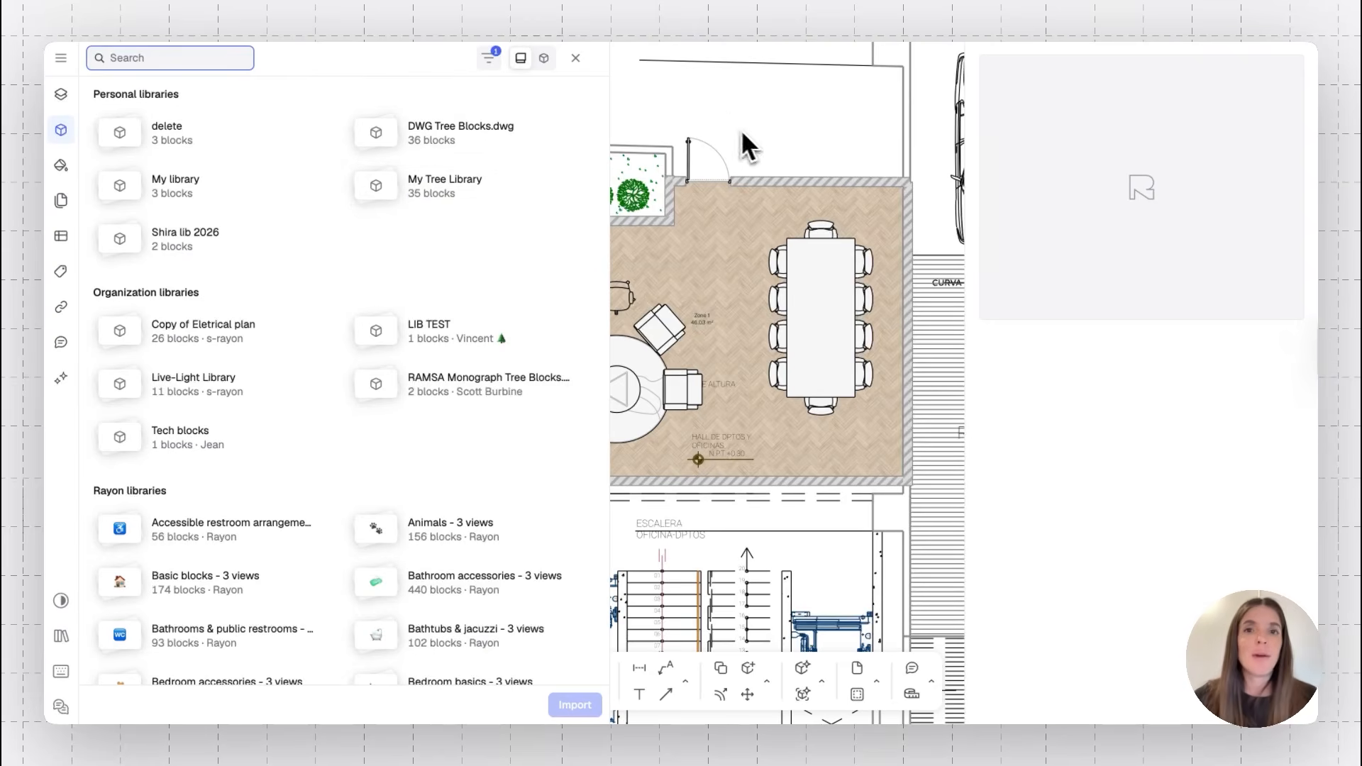
left_click(576, 58)
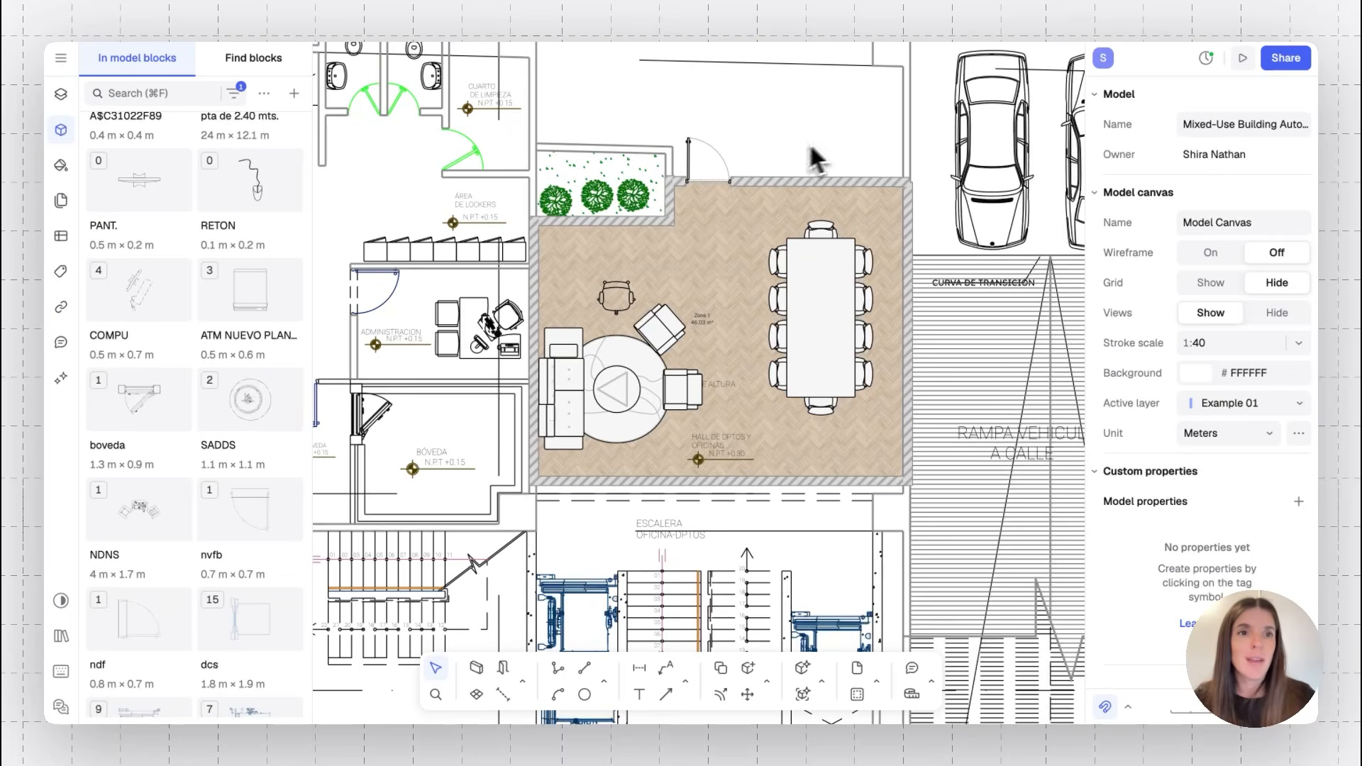
Review the share dialog's Access and Libraries publishing options
left_click(1288, 66)
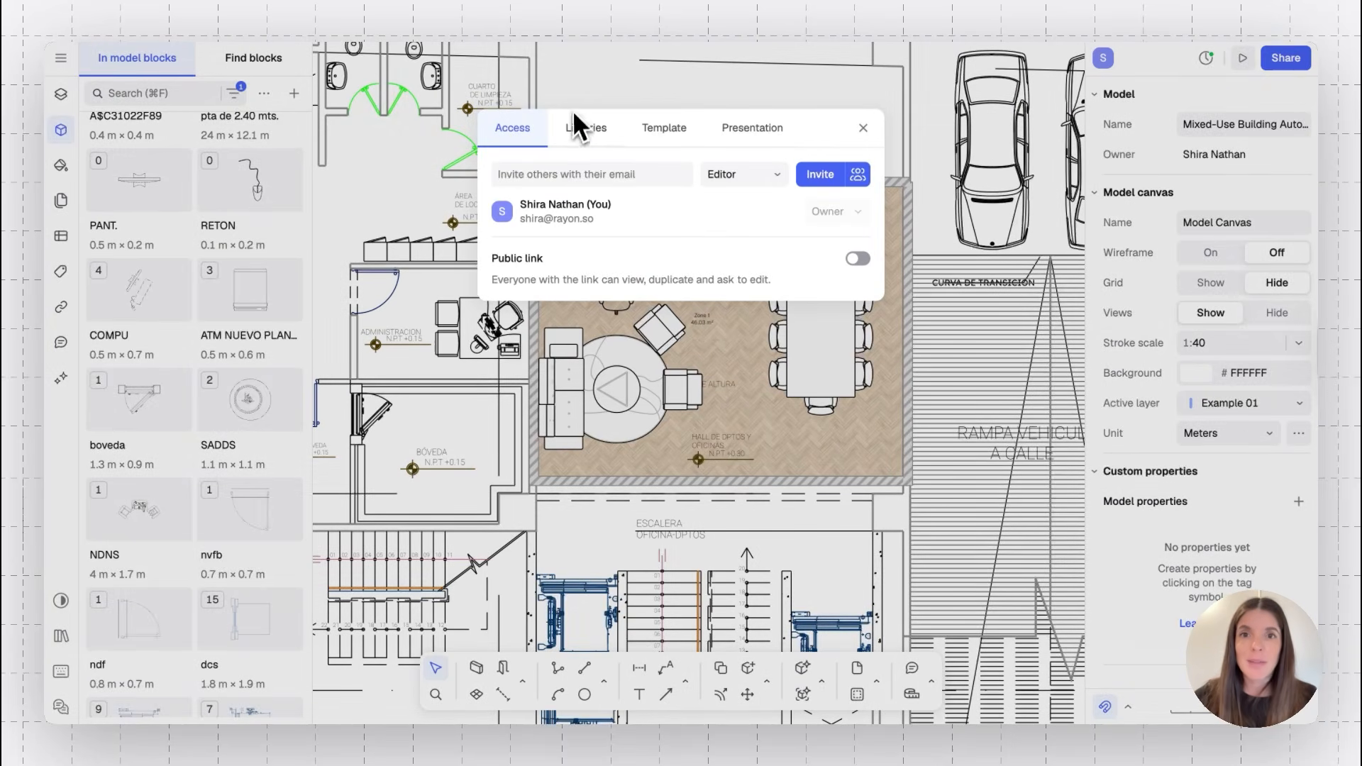
left_click(585, 129)
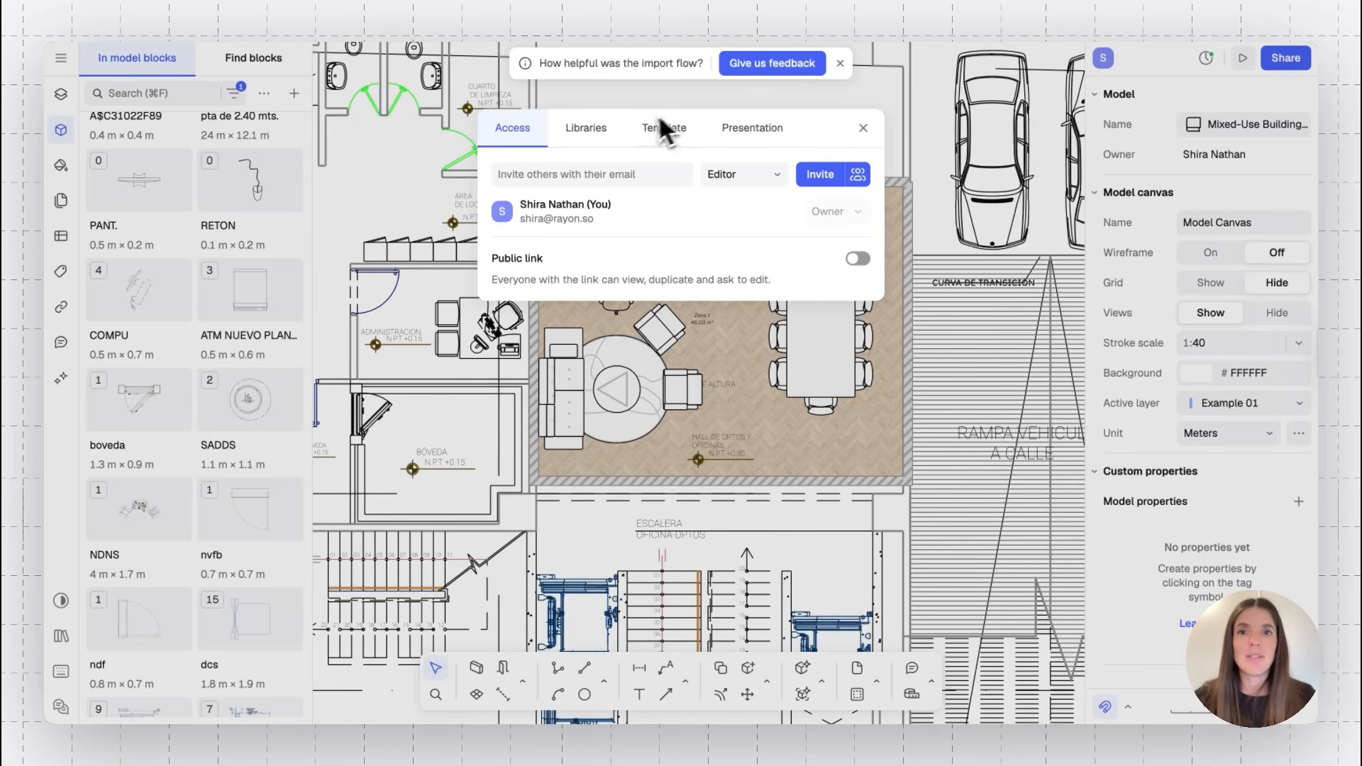
left_click(607, 135)
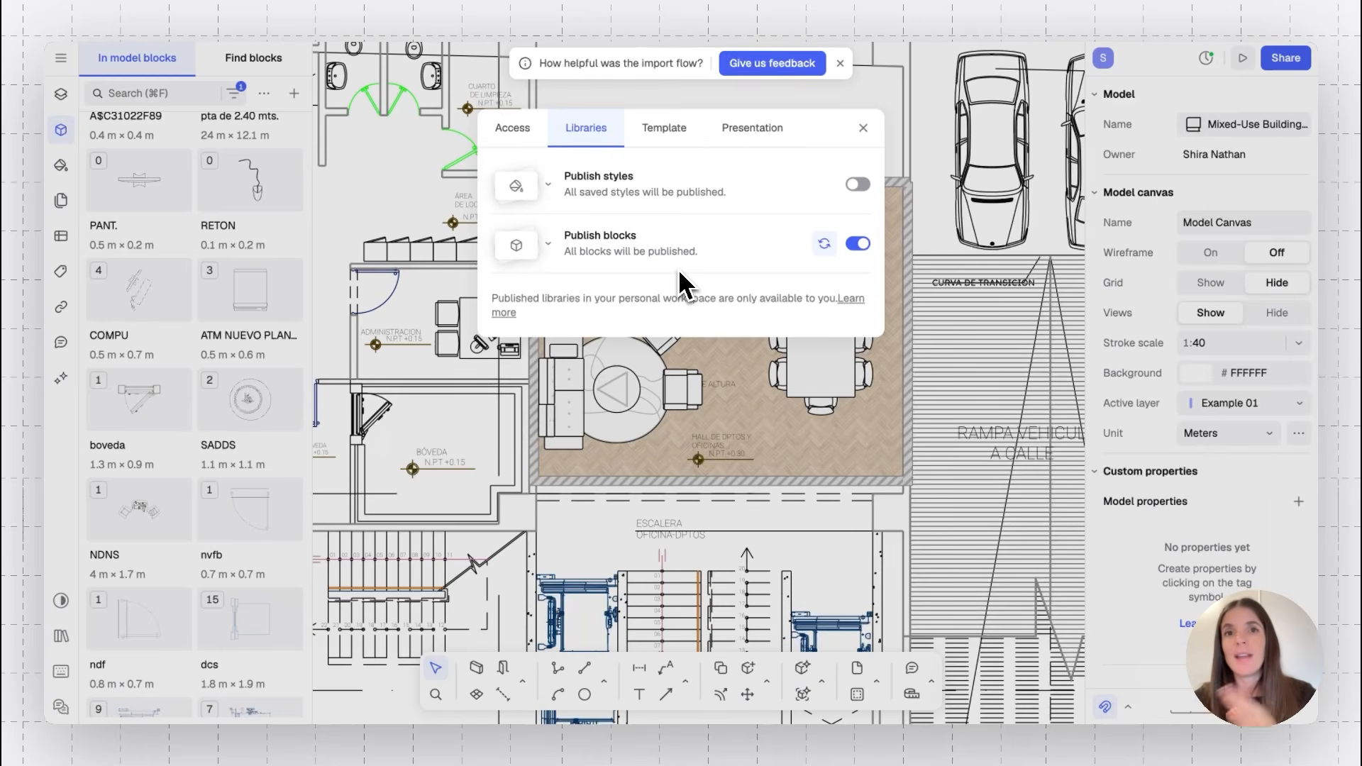
left_click(862, 128)
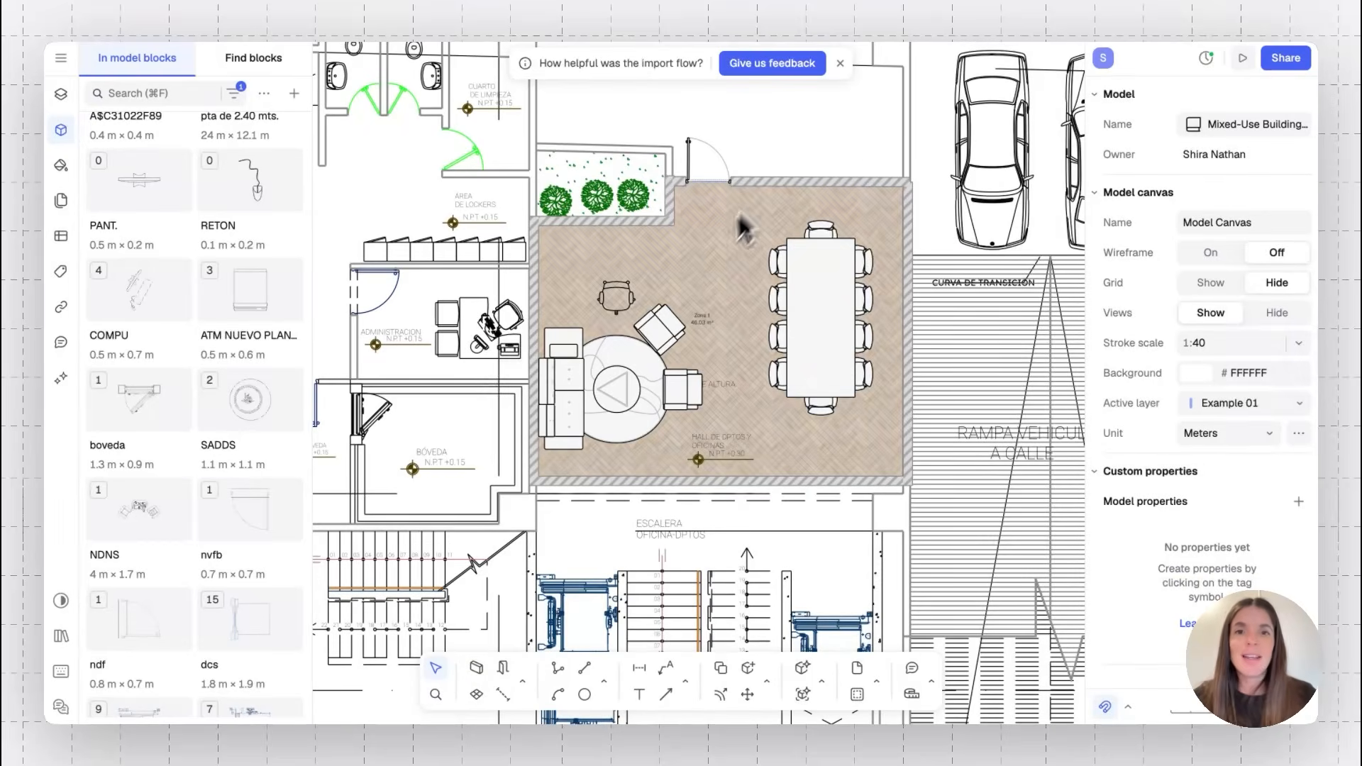
Select the meeting table to inspect its parametric properties
scroll(713, 263, "up", 5)
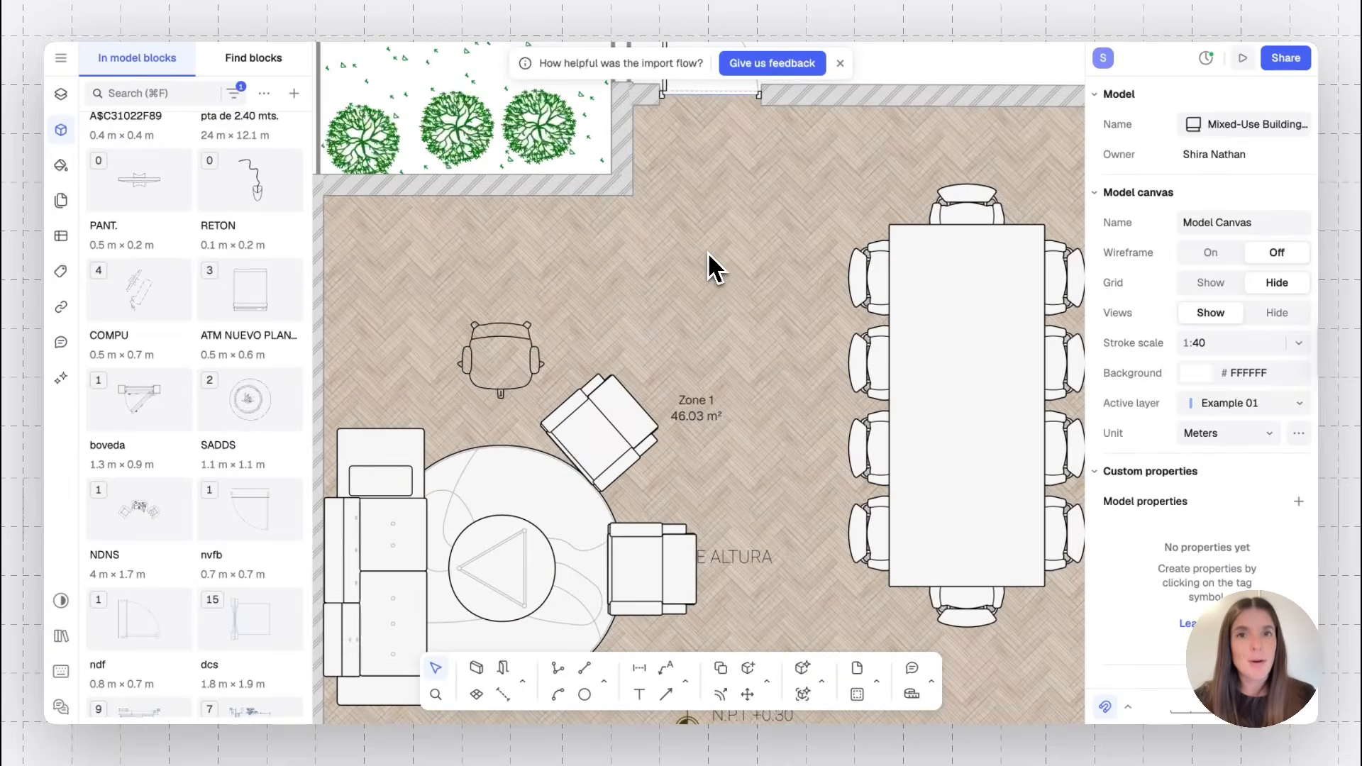
scroll(706, 259, "down", 5)
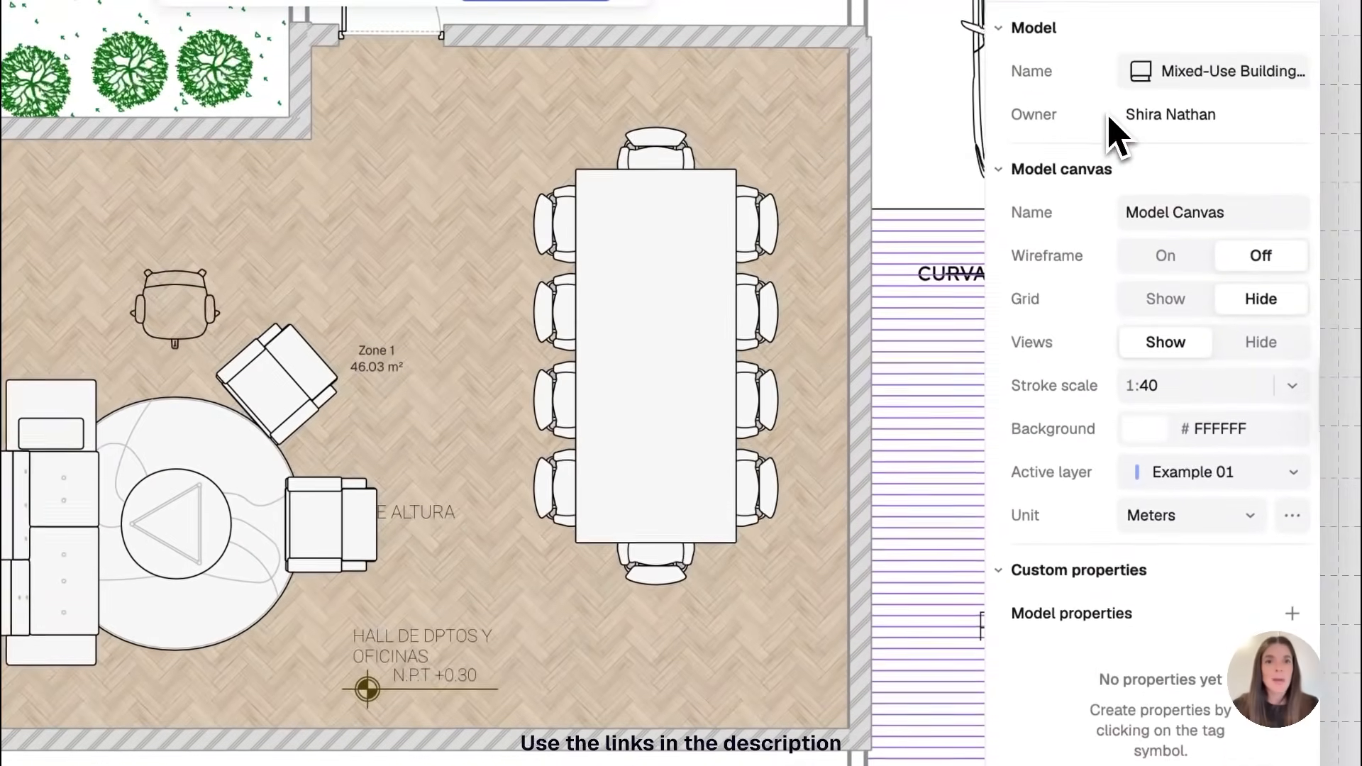
left_click(698, 332)
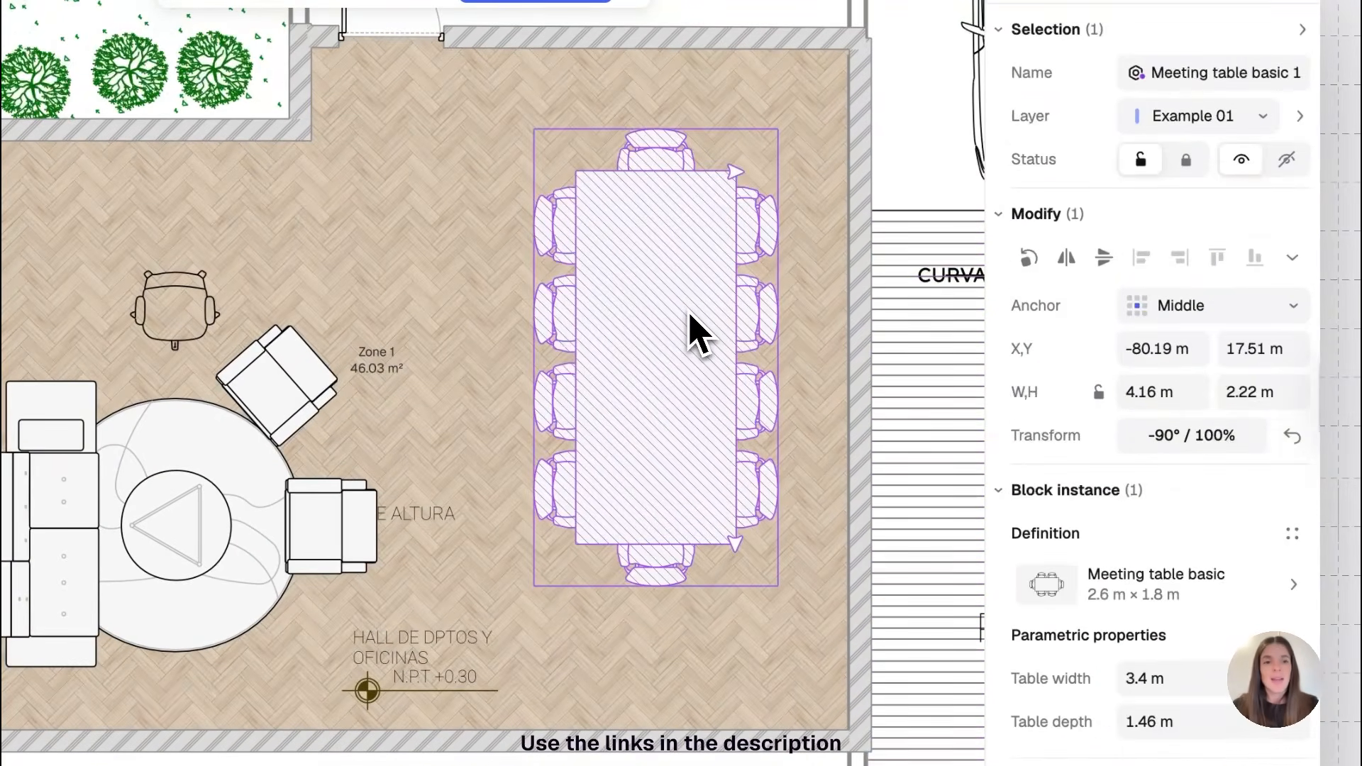
scroll(1270, 568, "down", 3)
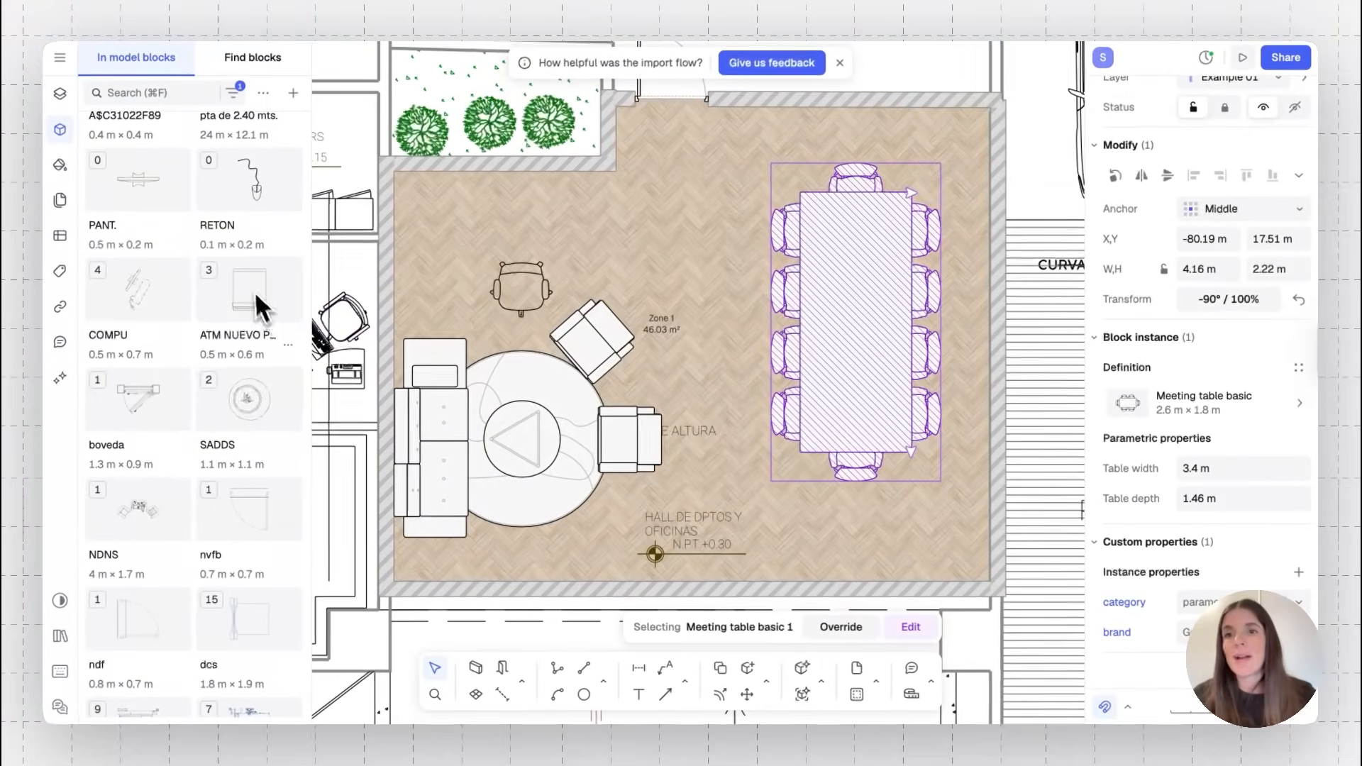
left_click(264, 419)
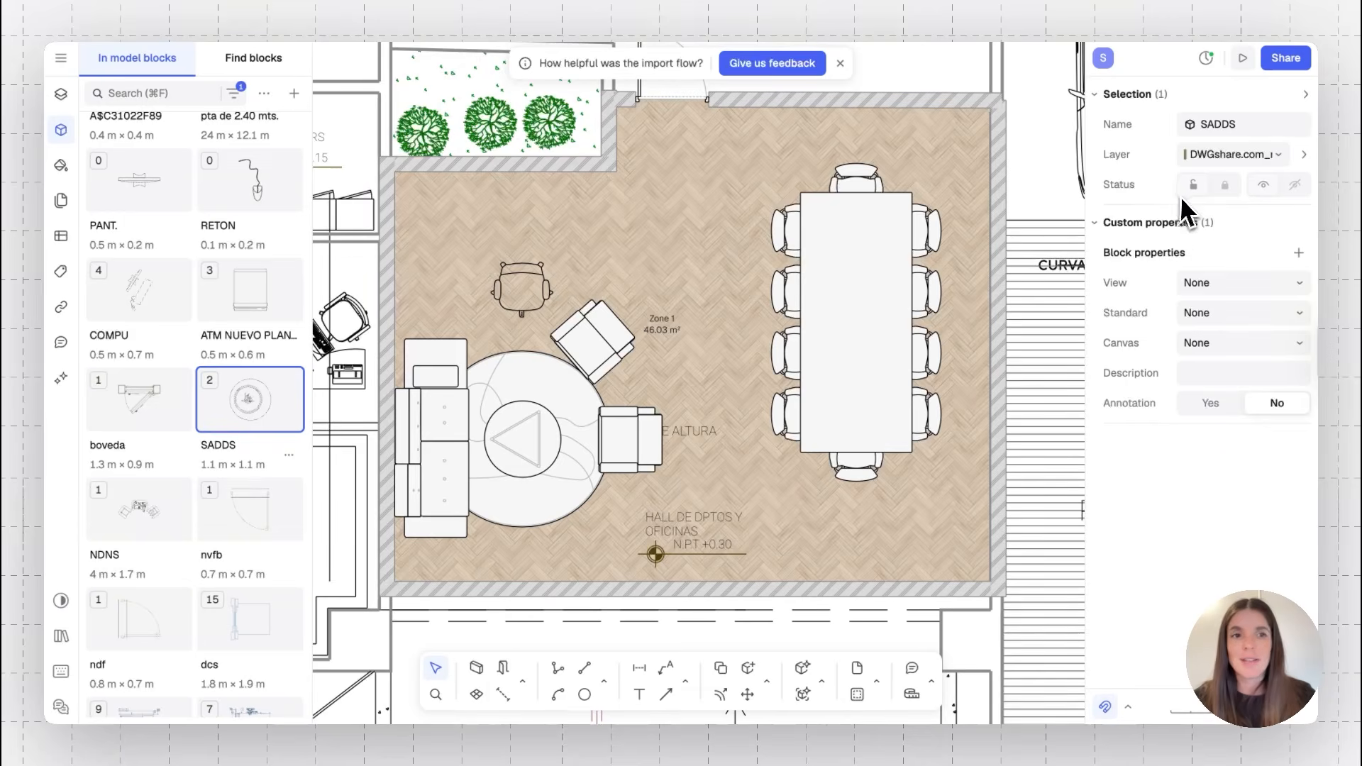
left_click(1299, 253)
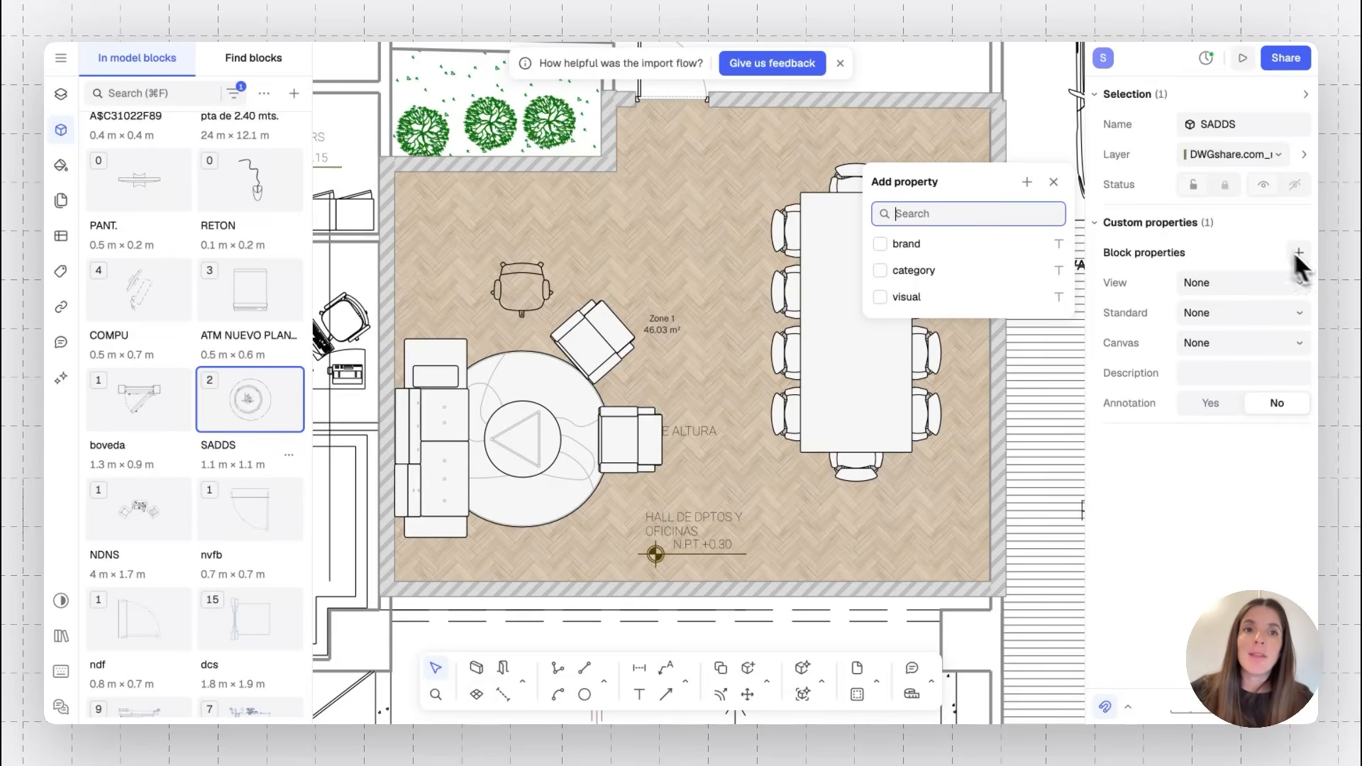
left_click(1026, 182)
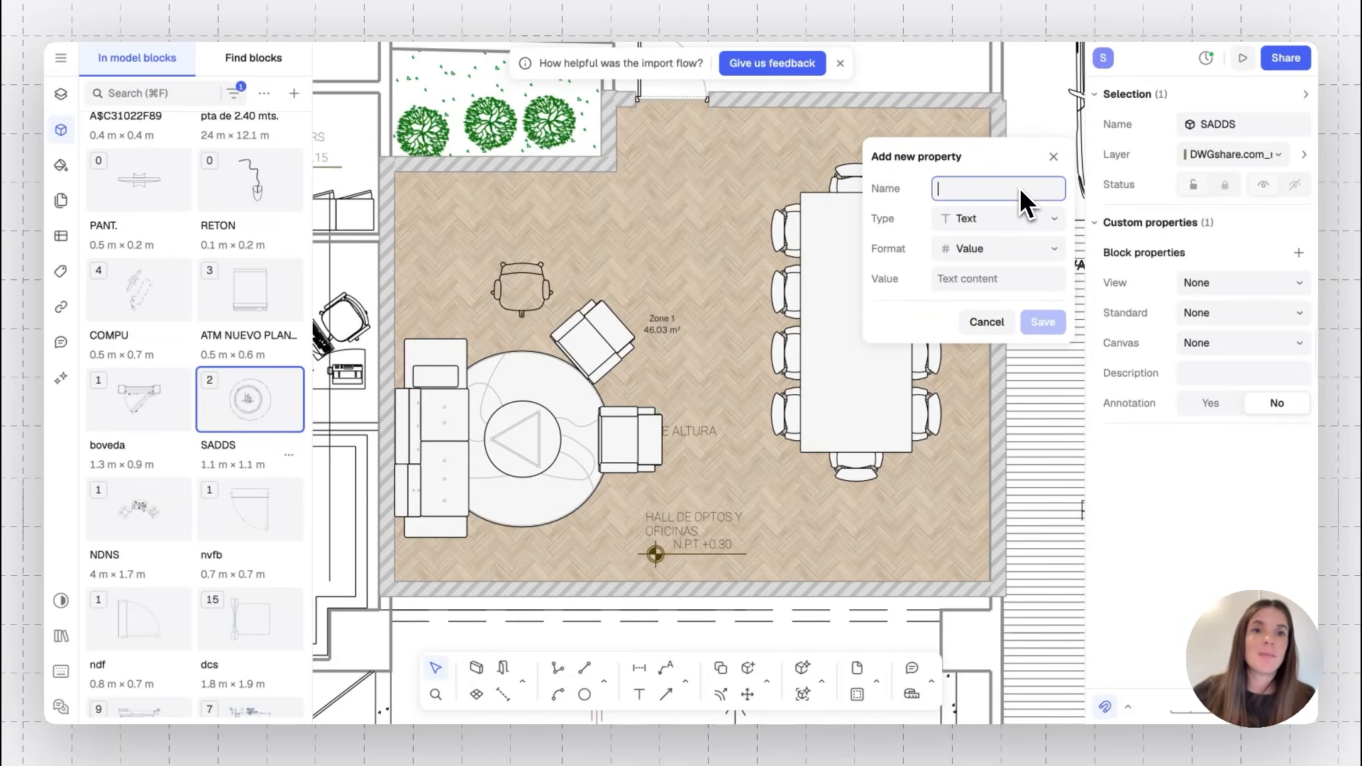
left_click(1055, 221)
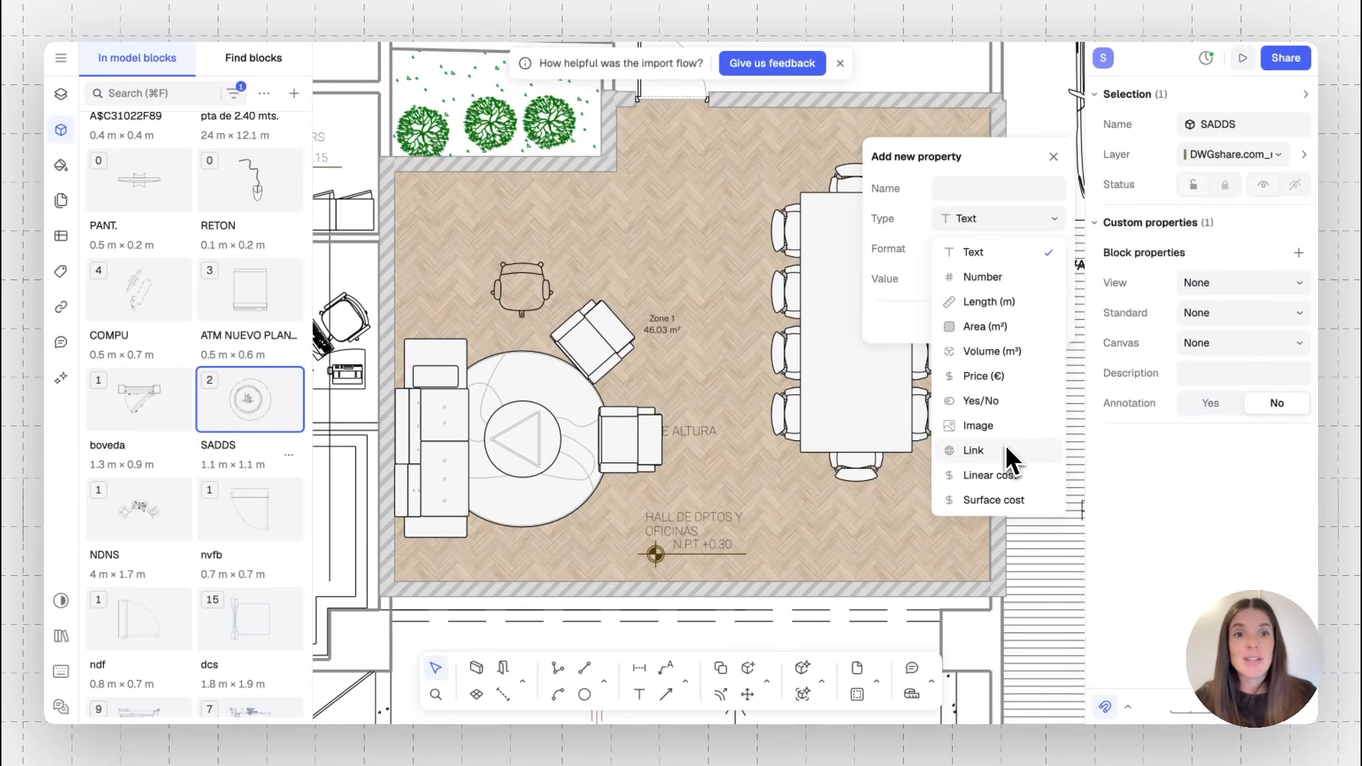
left_click(1002, 172)
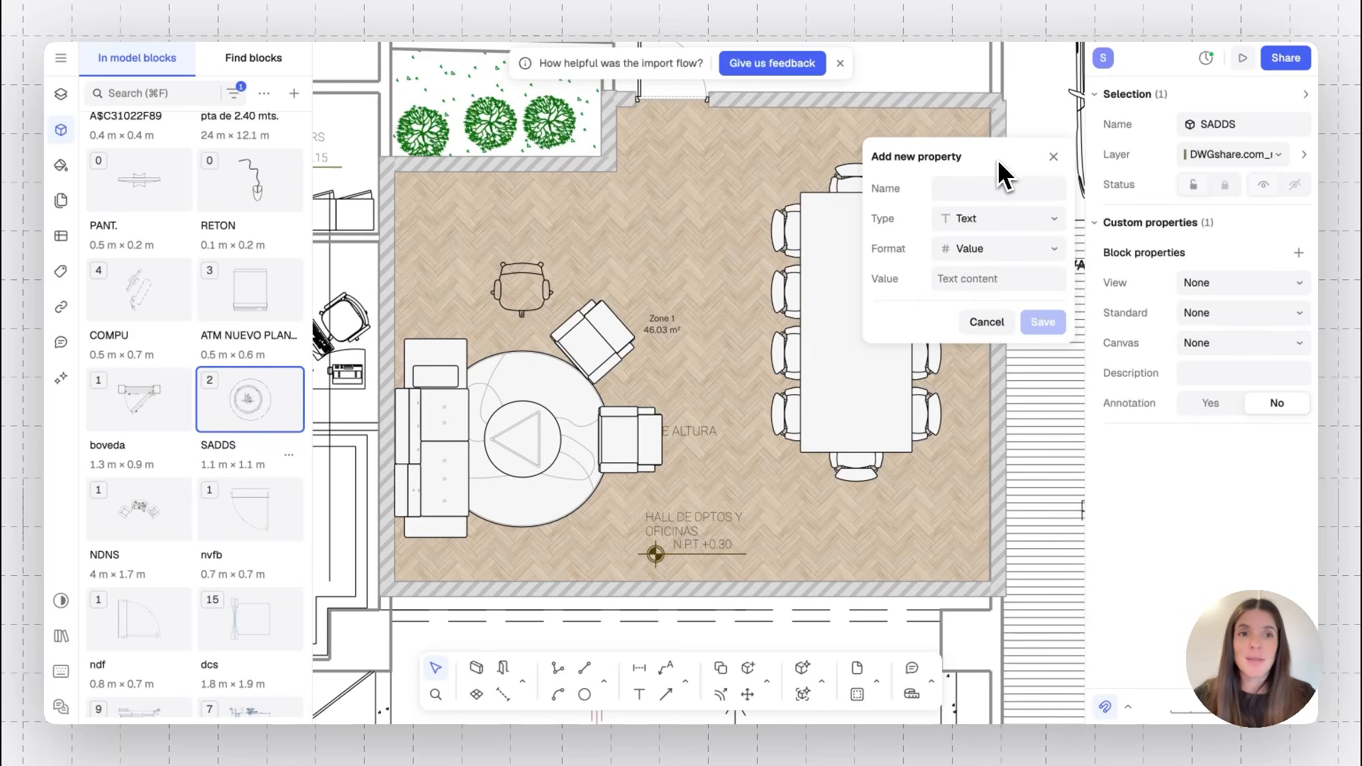
left_click(1054, 157)
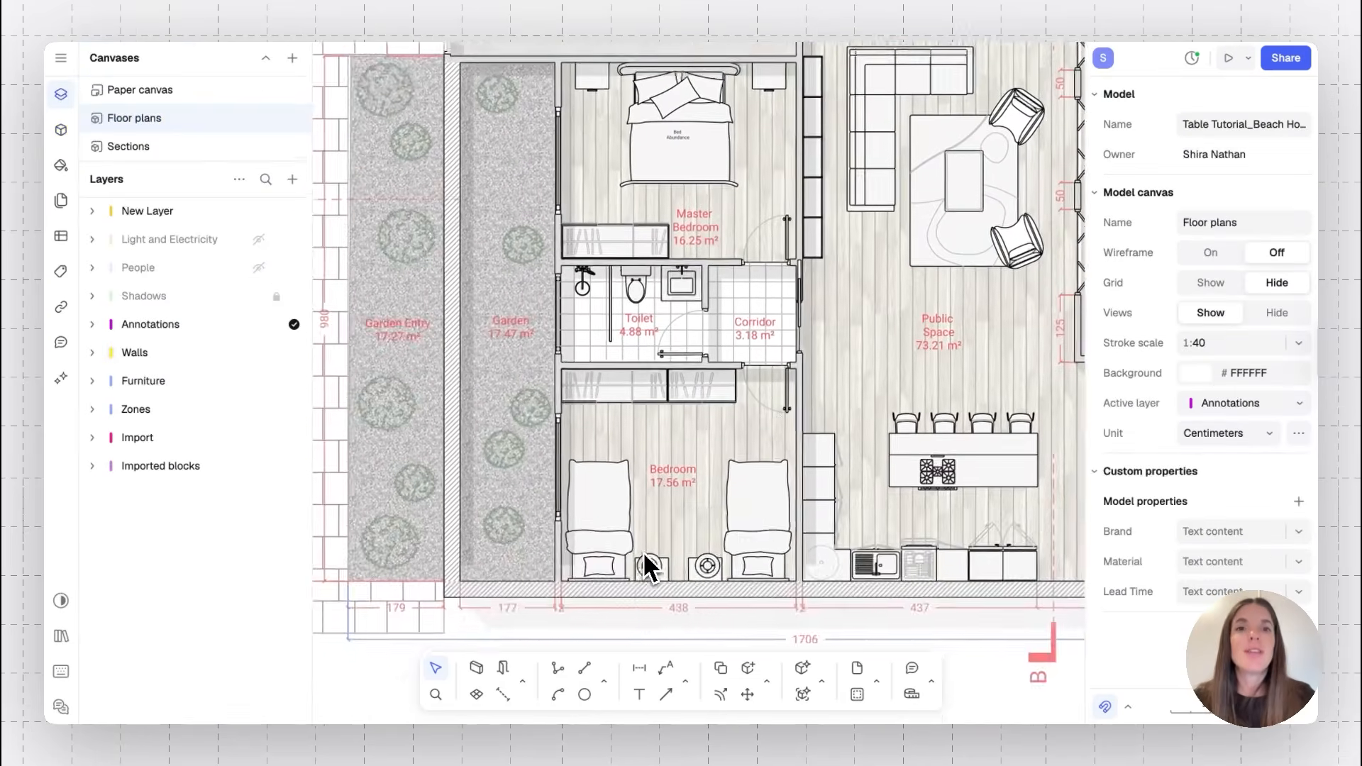
In the beach house model, set the master bedroom double bed's Price property to 250
scroll(644, 563, "up", 5)
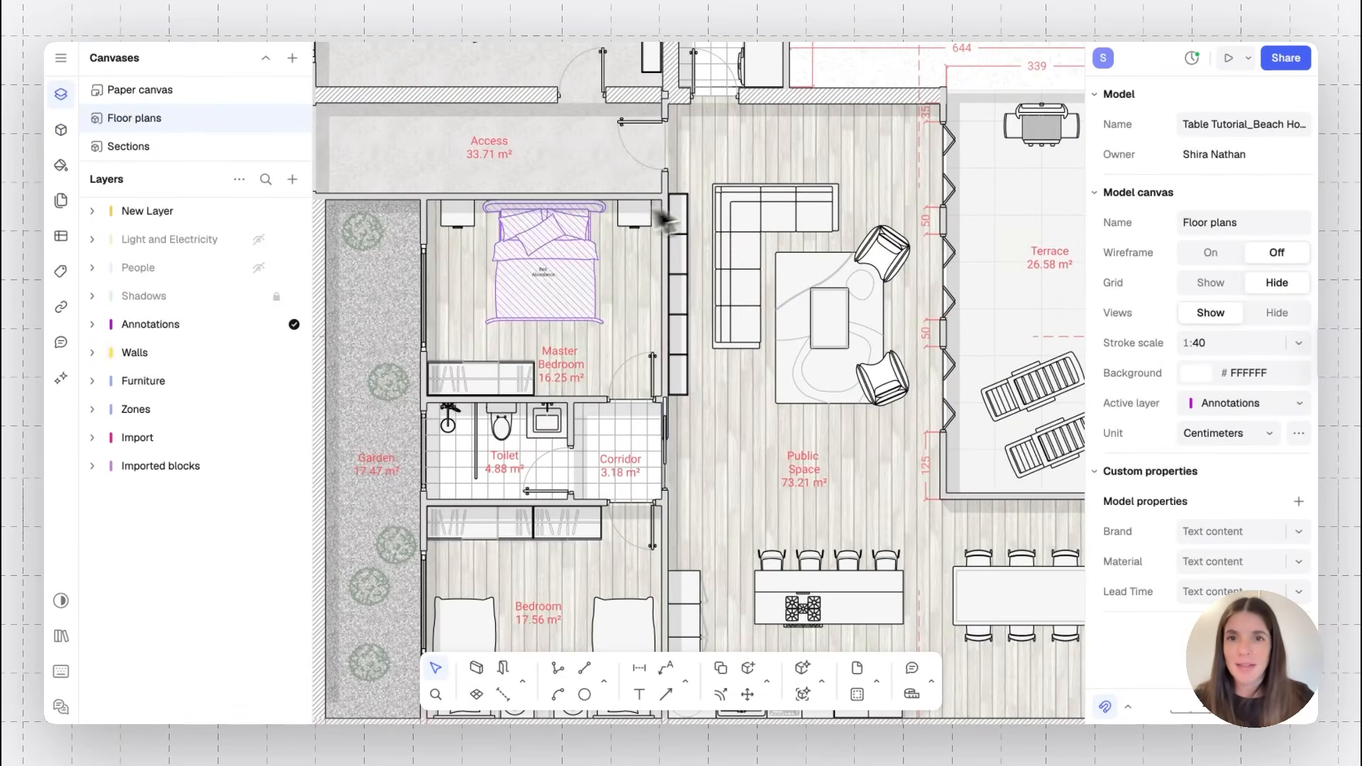
left_click(545, 236)
scroll(1260, 523, "down", 3)
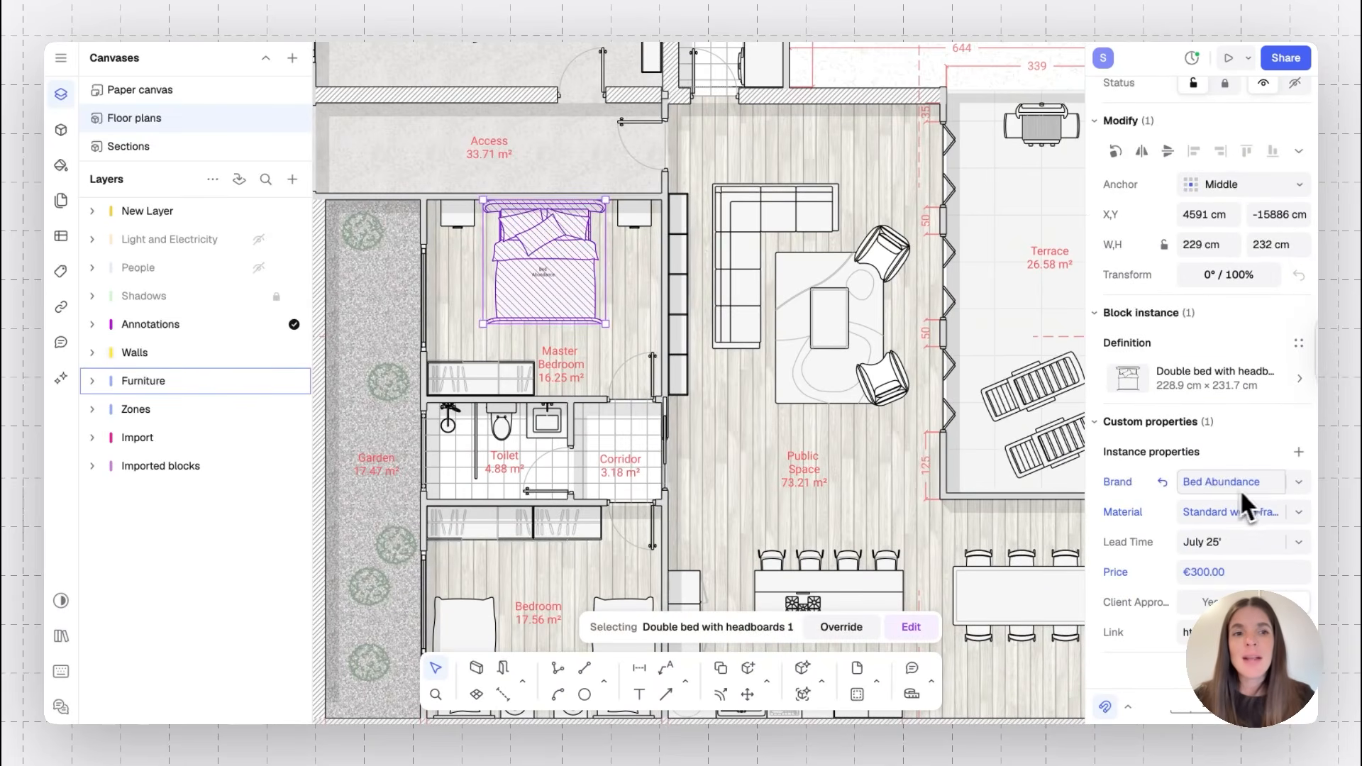
left_click(1240, 570)
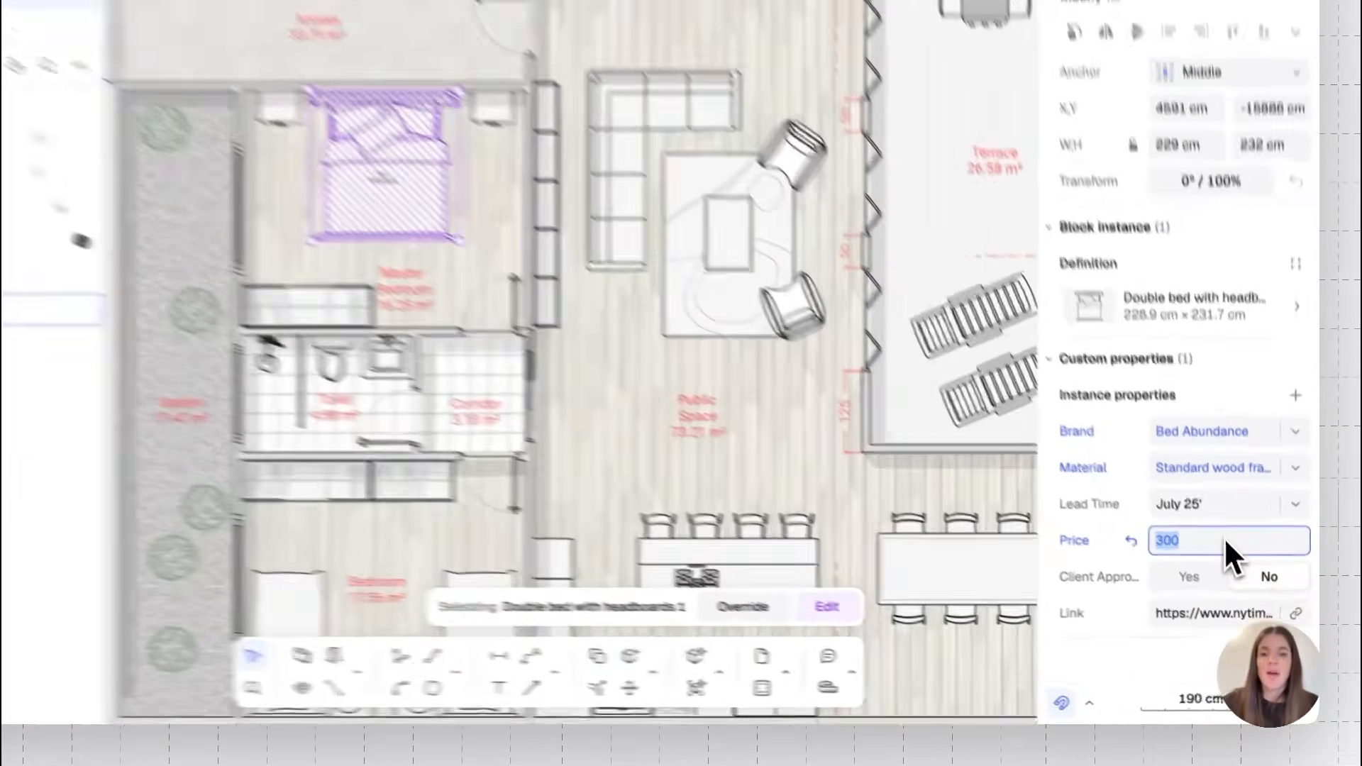
type("250")
key("Return")
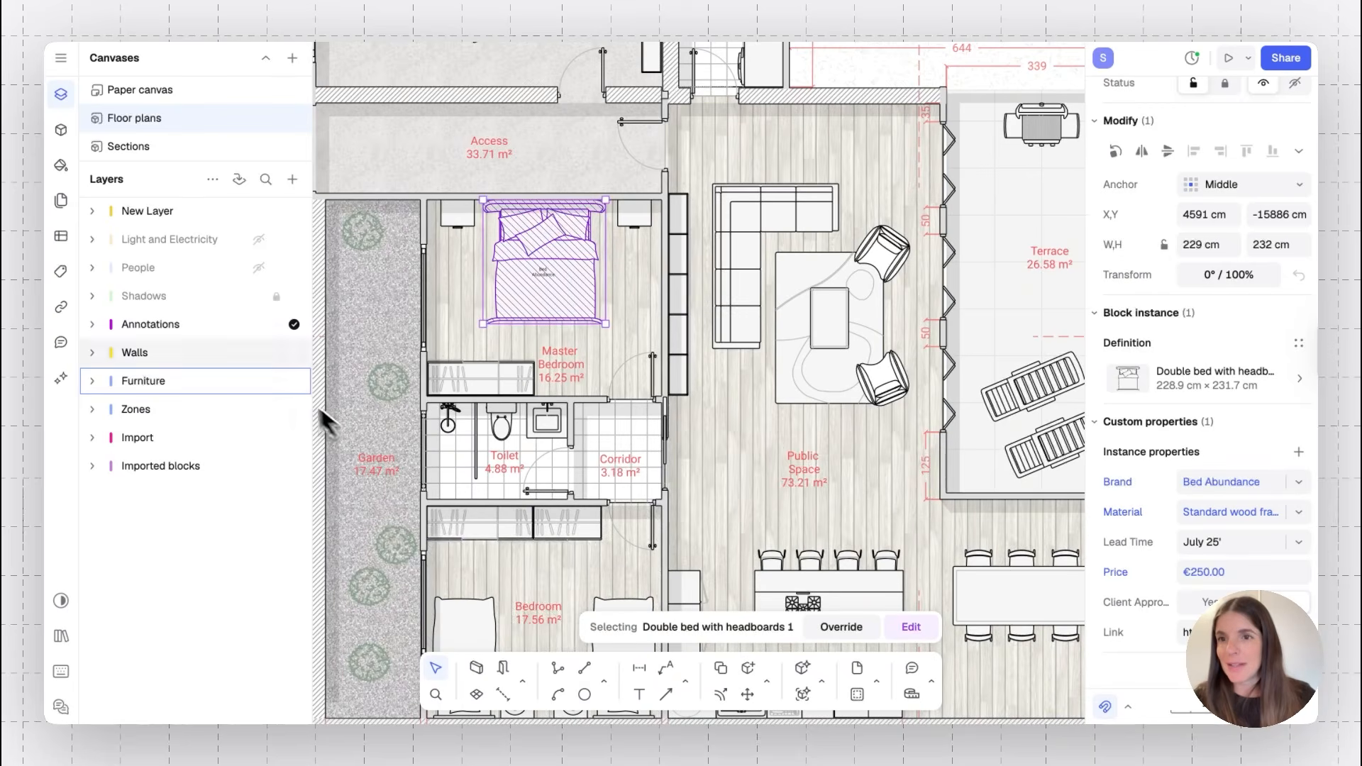
Open the Material Takeoff Report table to review it
left_click(61, 236)
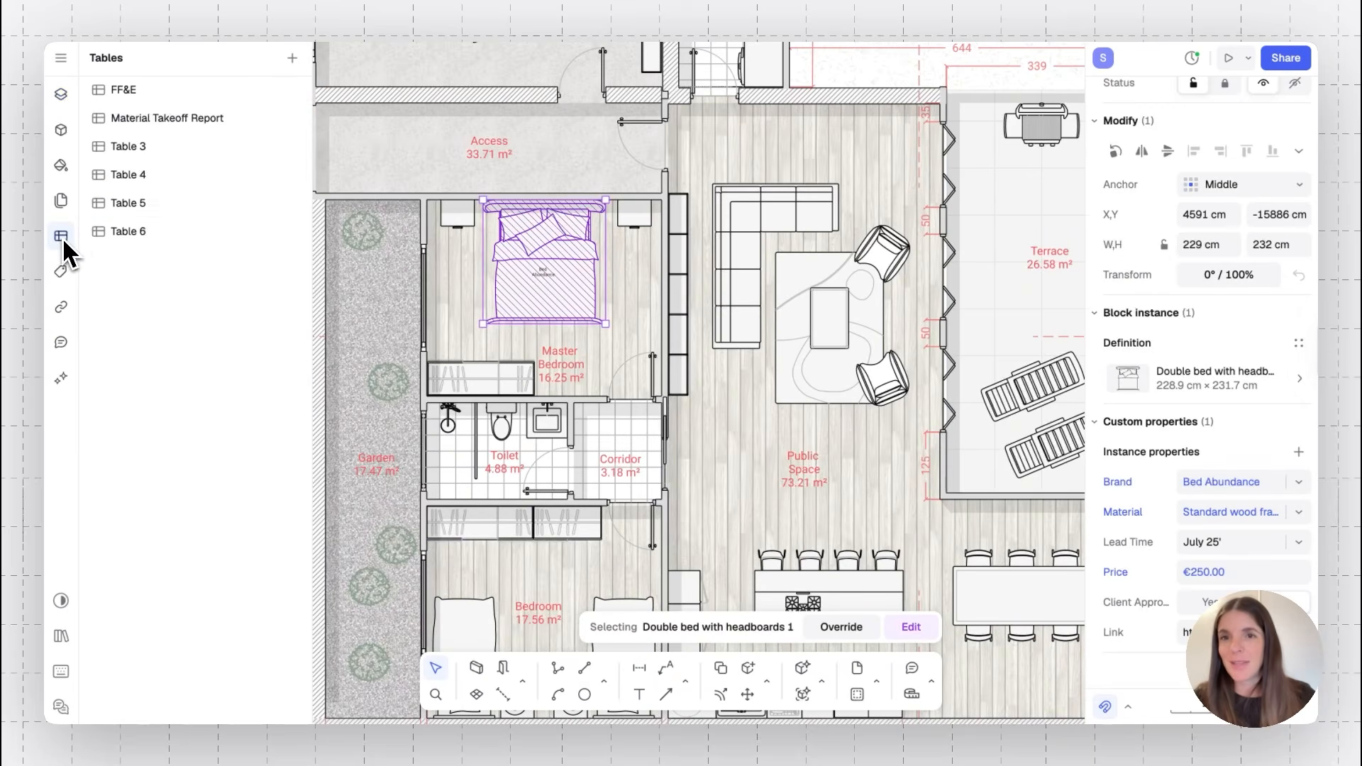
left_click(217, 122)
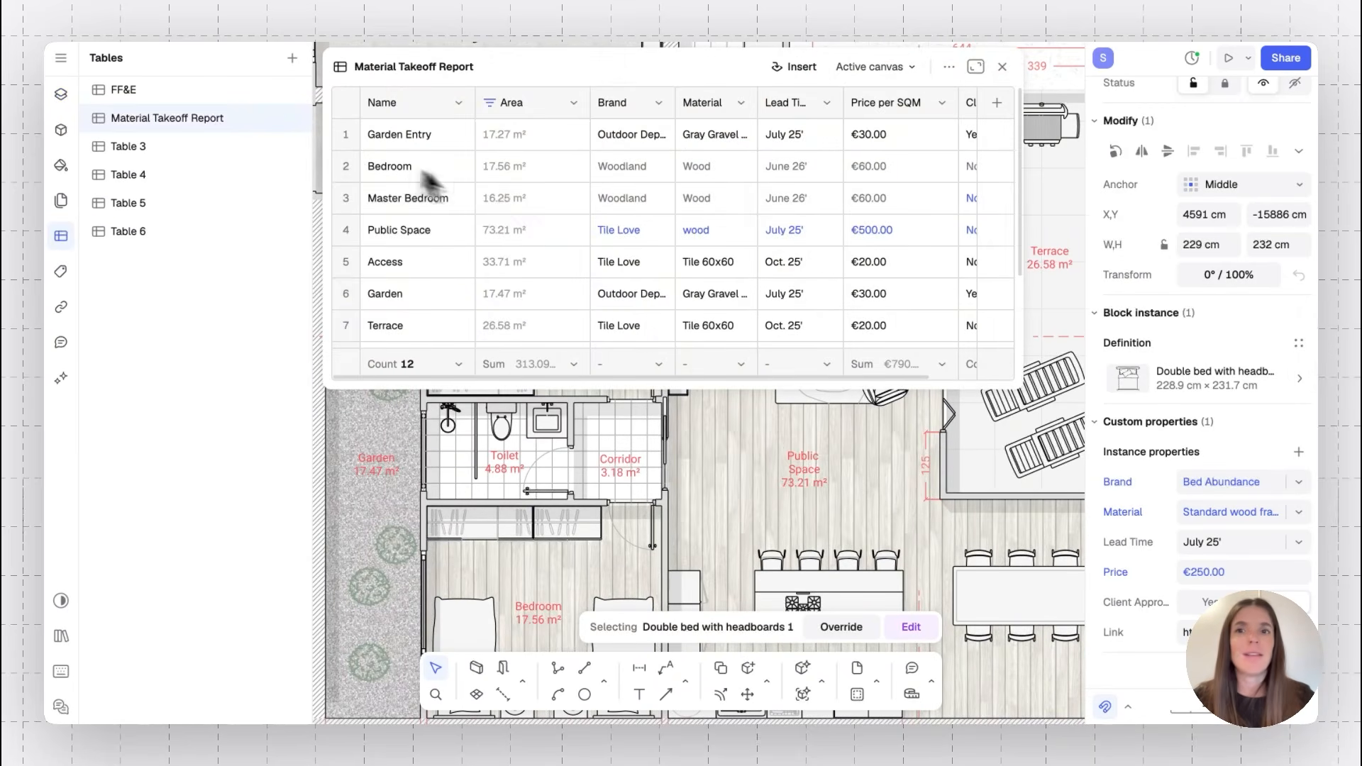
scroll(705, 220, "down", 3)
scroll(716, 225, "up", 3)
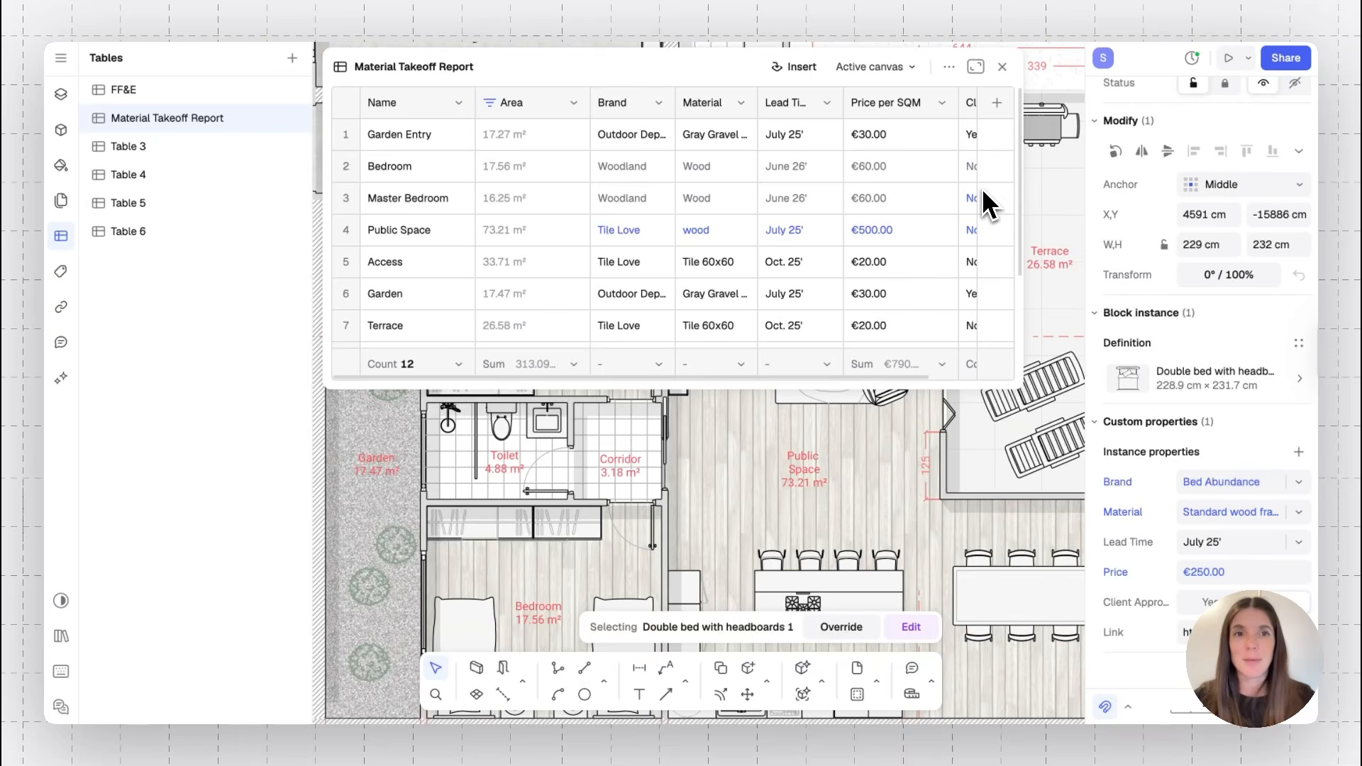
left_click(1010, 67)
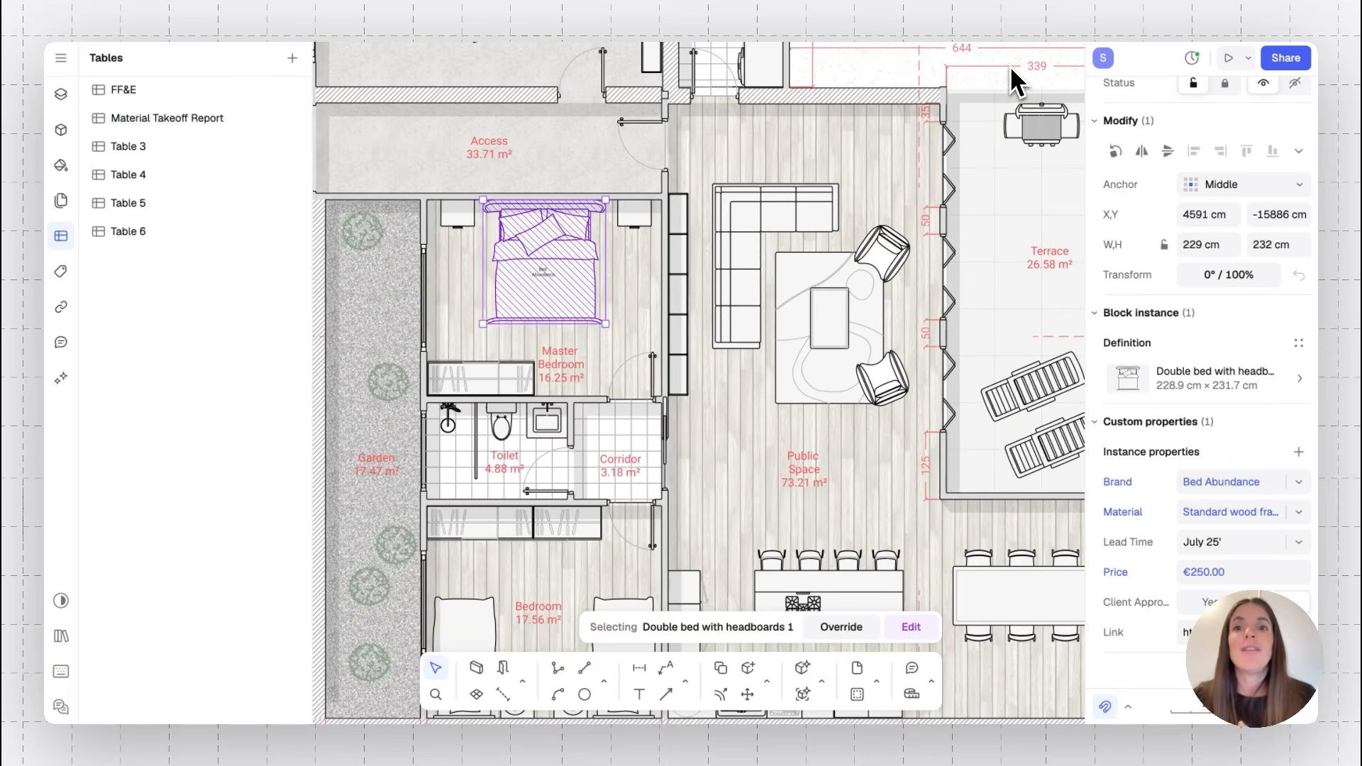